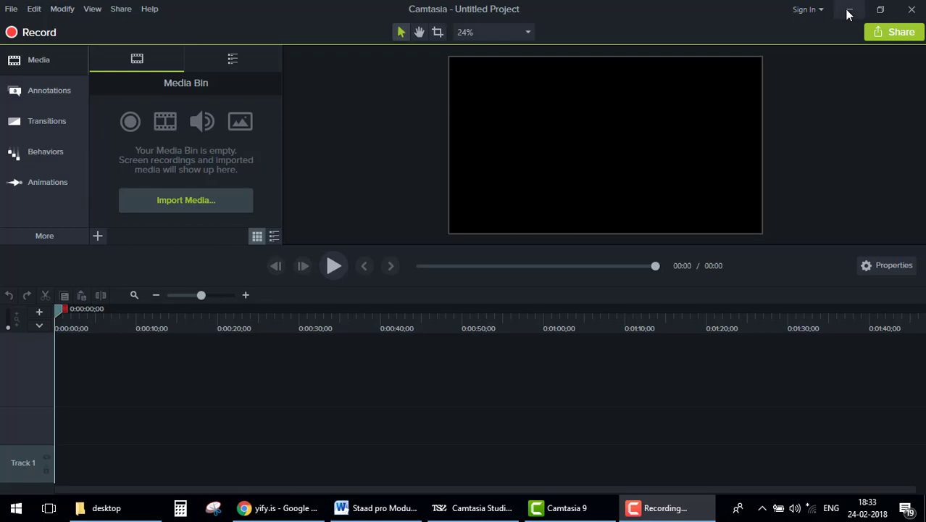
Minimize Camtasia and bring the 'Staad pro Module' Word document to the front
left_click(849, 12)
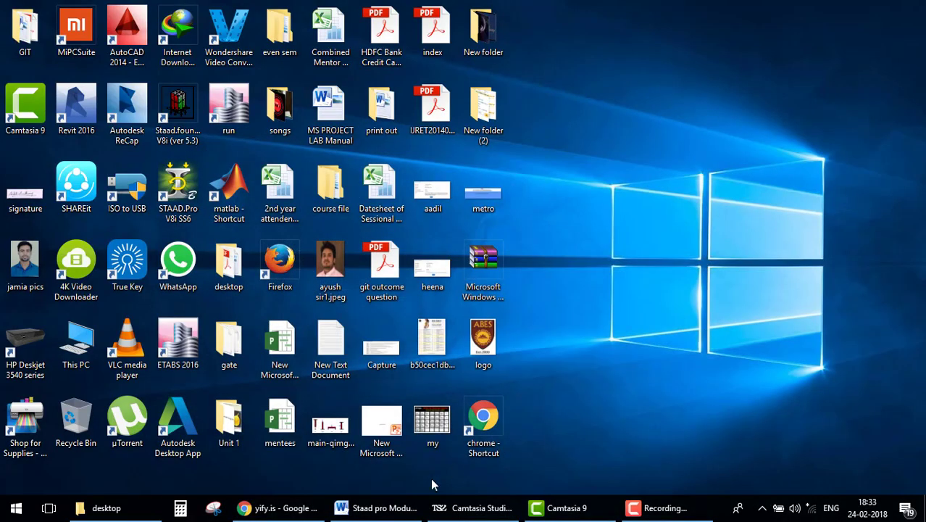
left_click(376, 507)
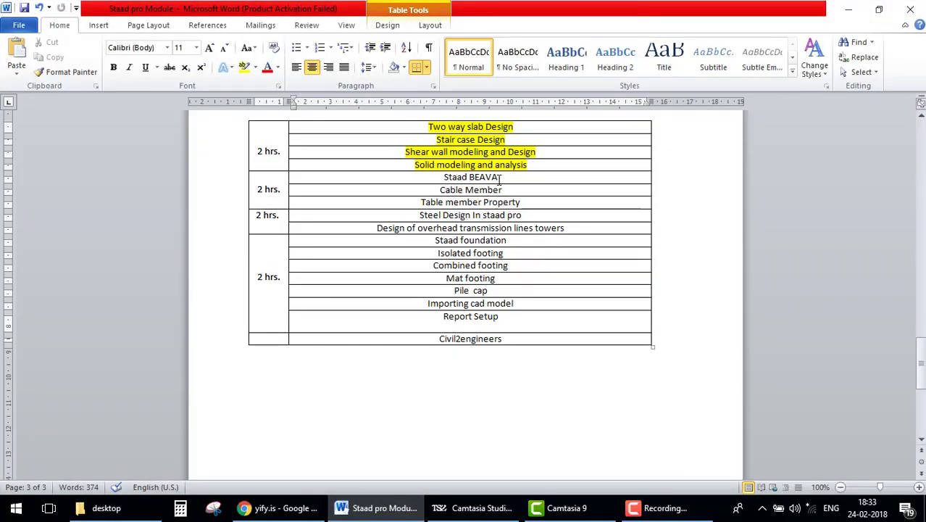
left_click_drag(512, 179, 437, 177)
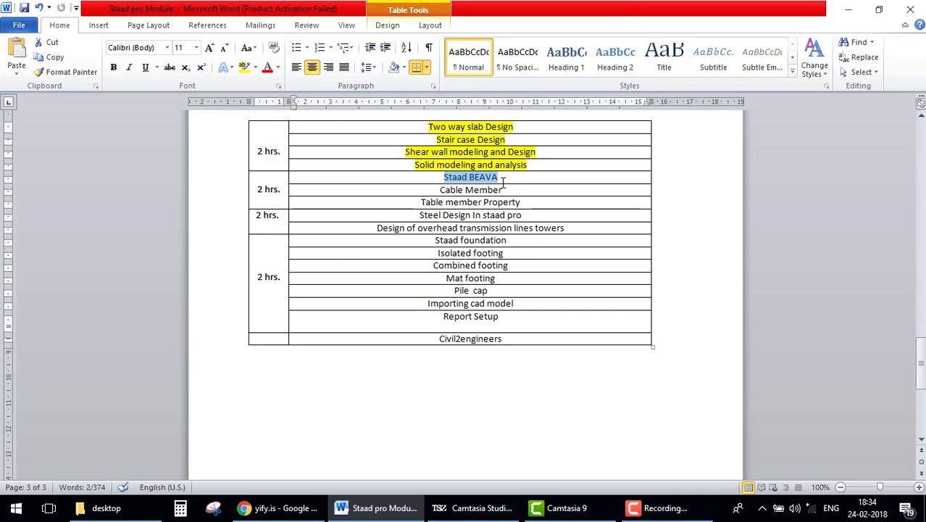
left_click_drag(517, 180, 469, 177)
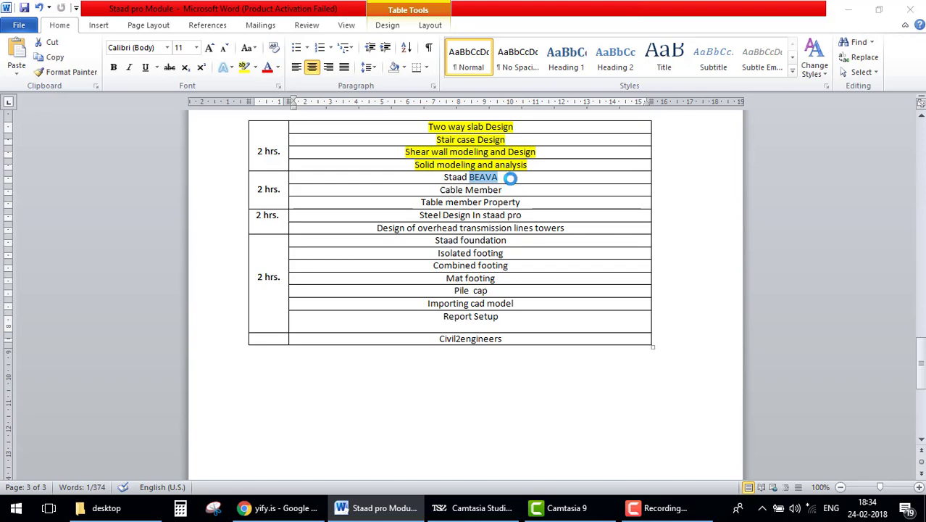
left_click(591, 416)
left_click(527, 179)
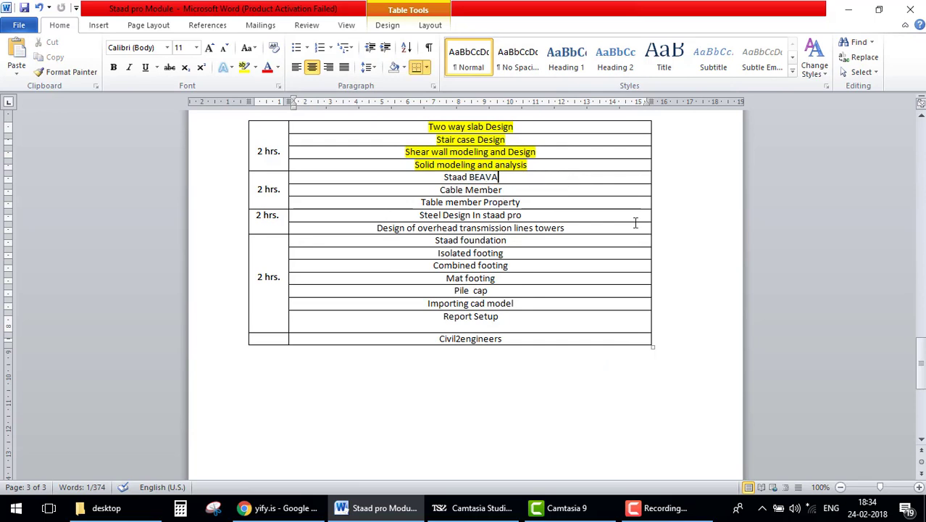
left_click(642, 499)
Launch STAAD.Pro V8i SS6 from its desktop shortcut
left_click(859, 444)
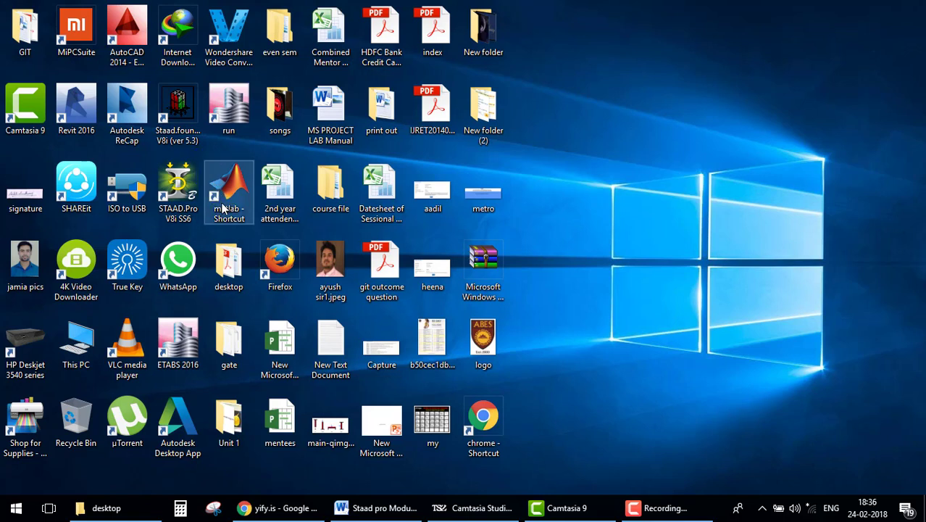
left_click(175, 187)
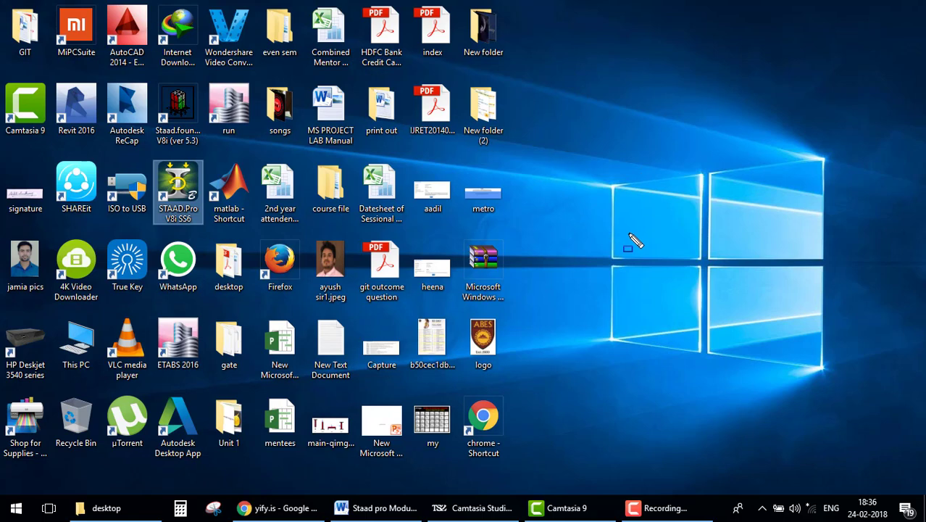
key("p")
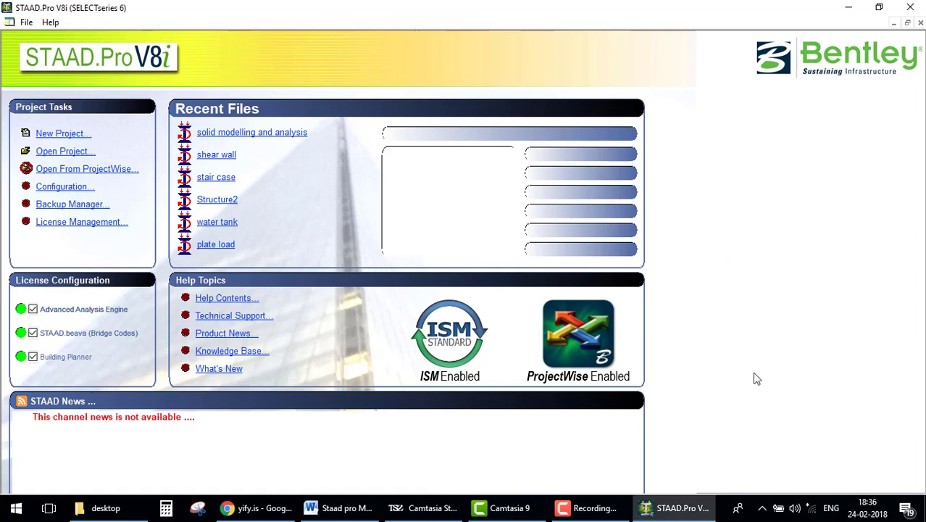
Create a new Space model named 'bridge' in metres and kilonewtons, starting with Add Beam
left_click(590, 508)
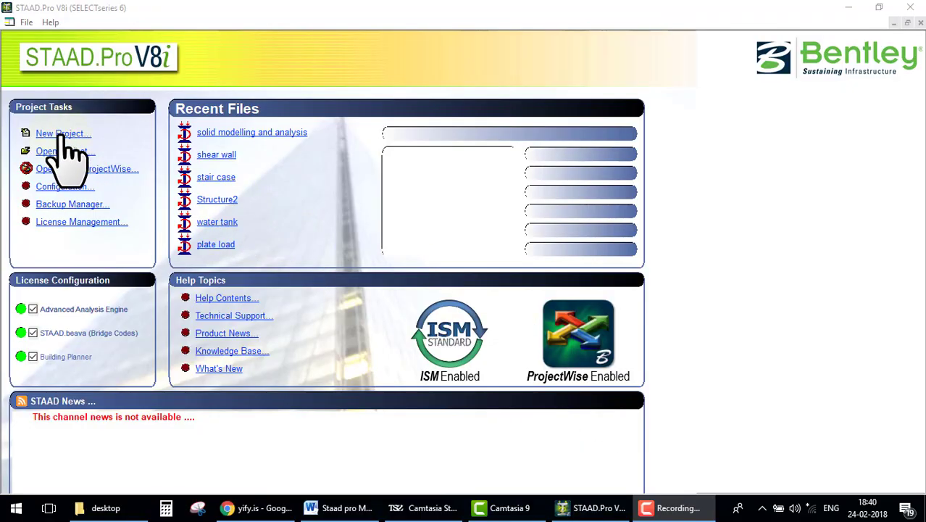
left_click(62, 135)
type("bridge")
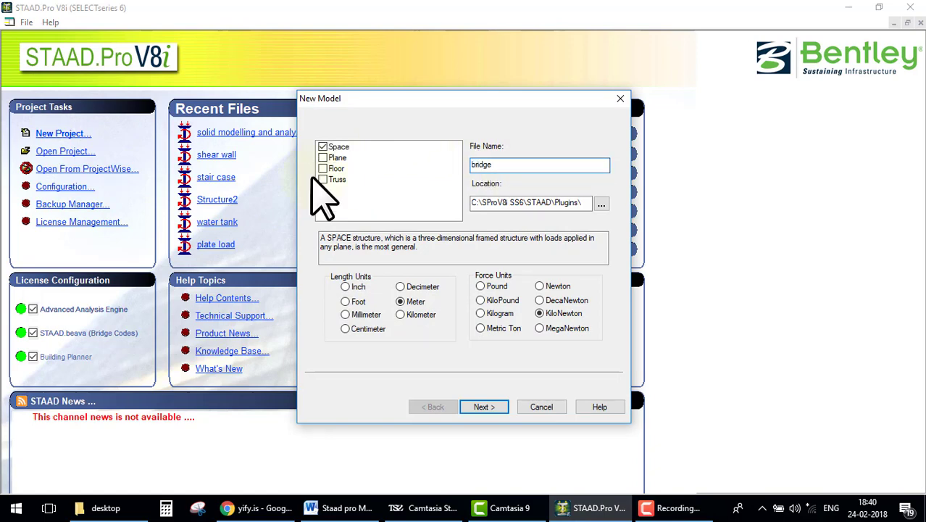
key("Return")
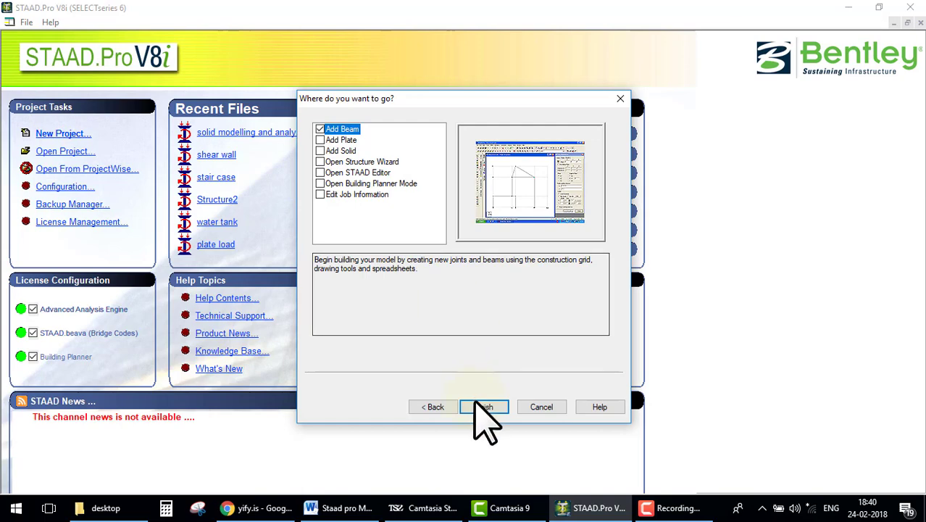
left_click(477, 403)
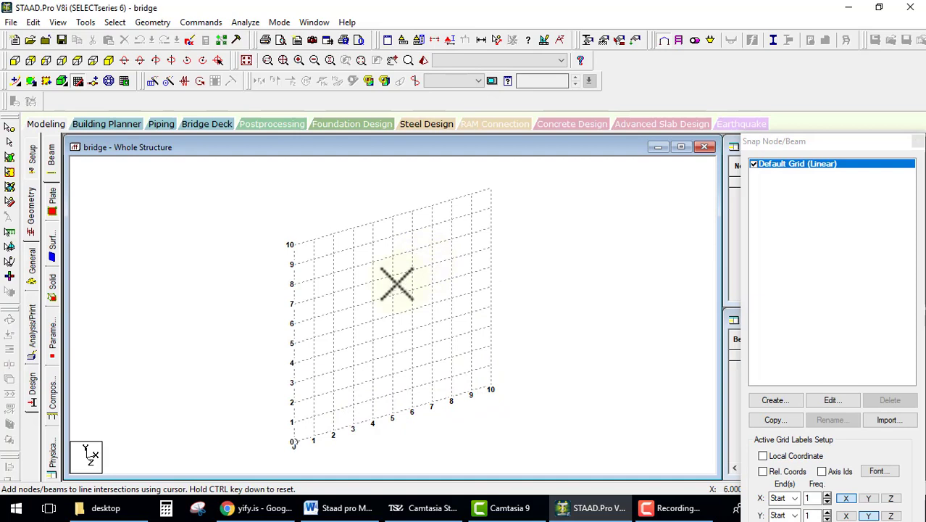
Move the 10 × 10, 1 m construction grid into the Y-Z plane and view it from the side
left_click(846, 400)
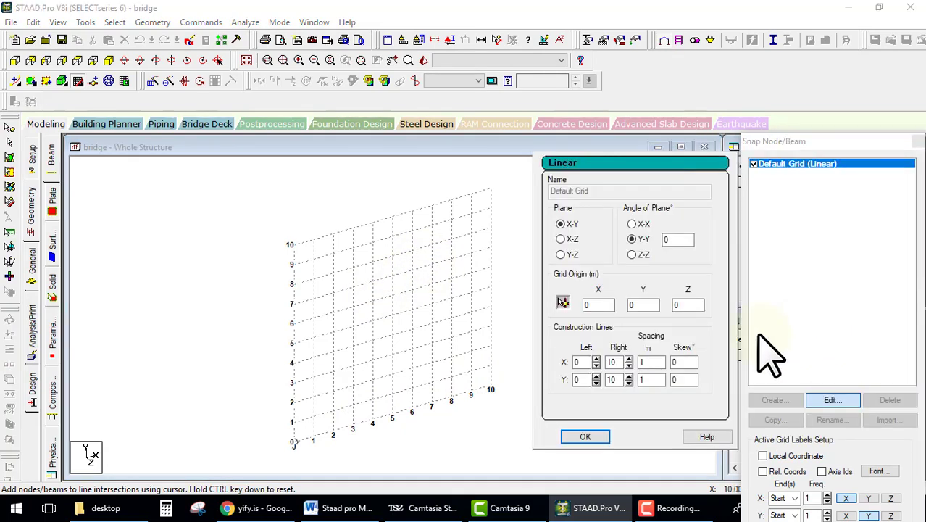
left_click(563, 254)
left_click(585, 436)
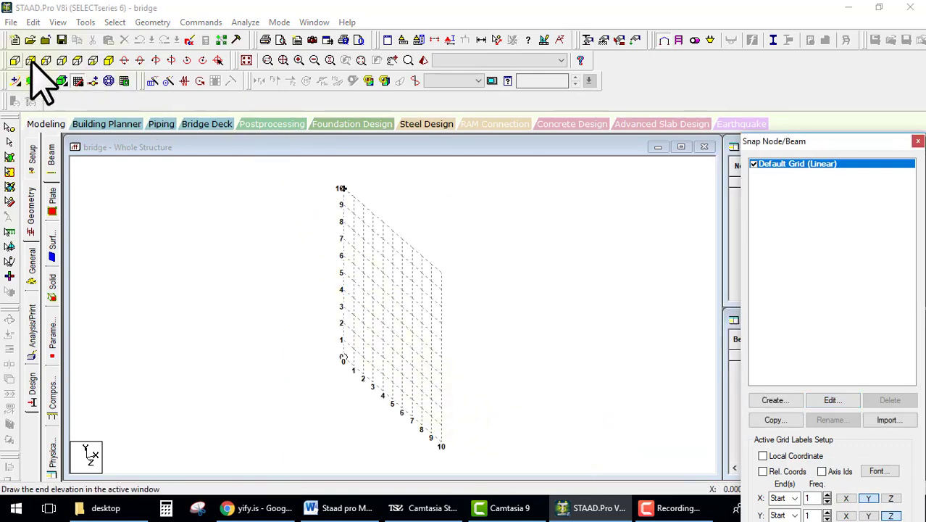
left_click(46, 60)
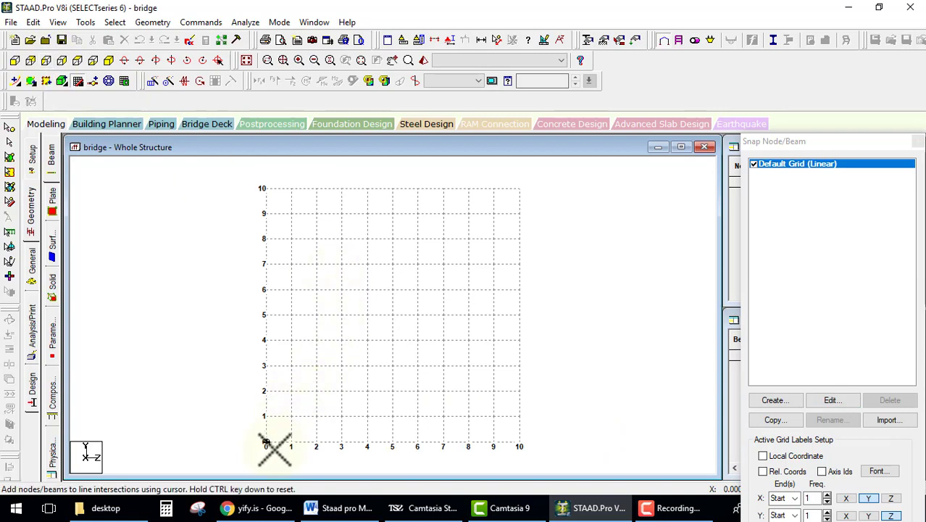
Draw the 10 m top beam from grid point (0,6) to (10,6)
left_click(265, 289)
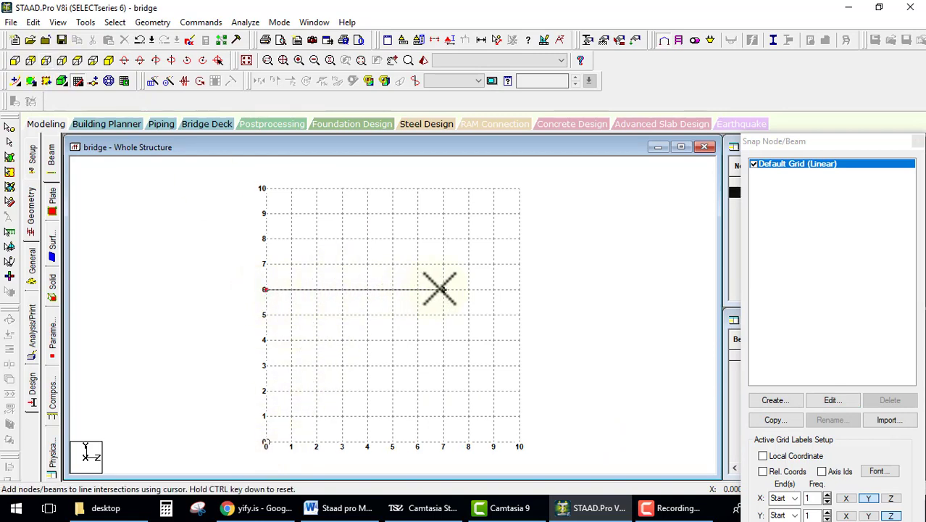
left_click(519, 289)
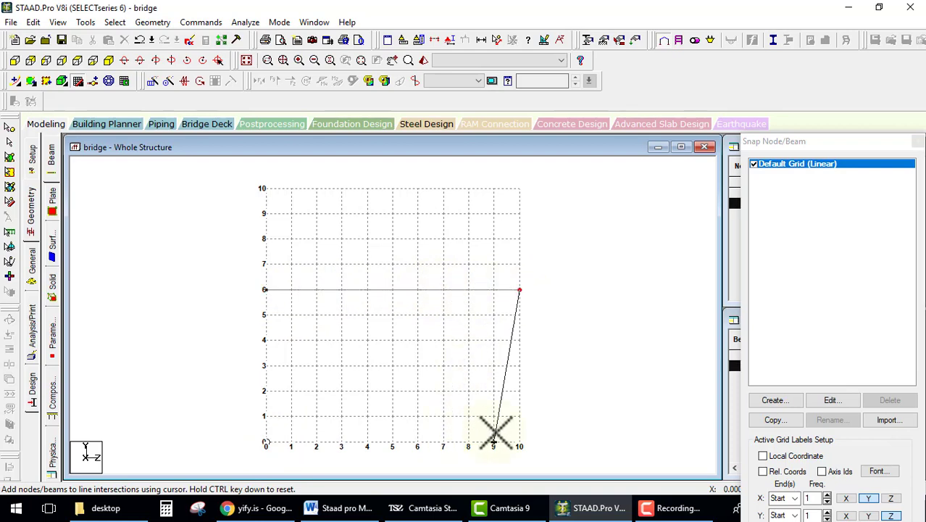
key("Escape")
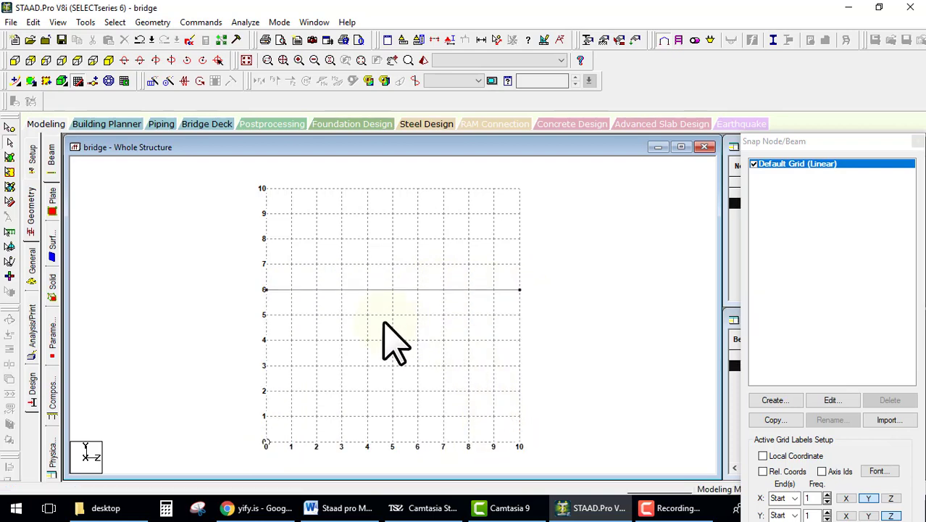
left_click_drag(833, 142, 841, 84)
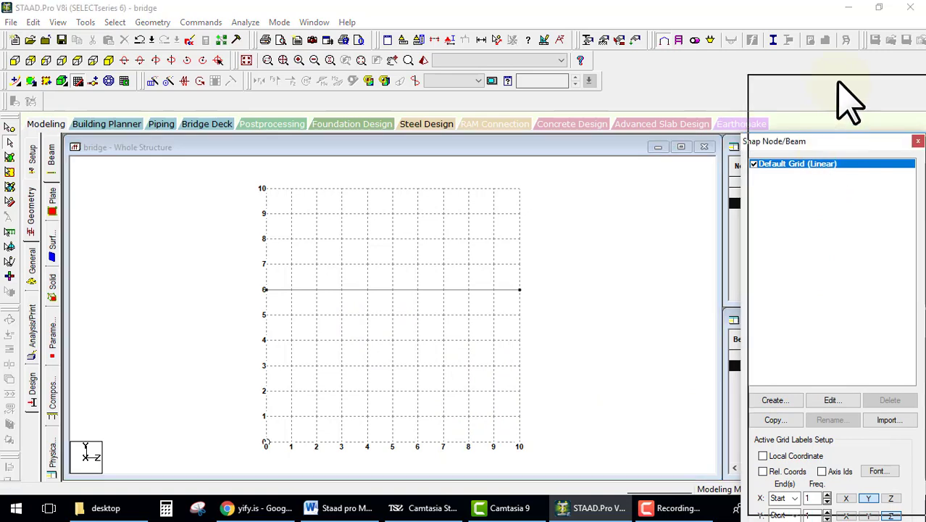
left_click(847, 497)
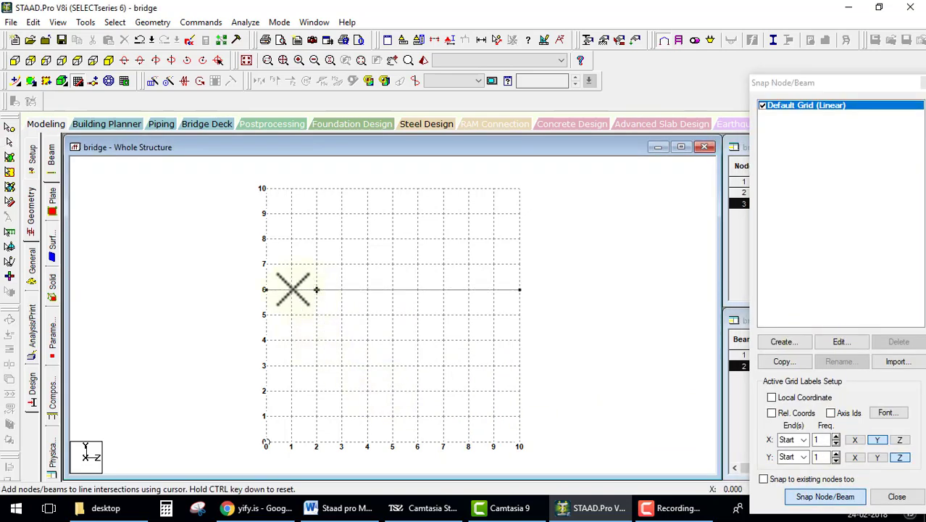
Draw 6 m vertical columns down to the base at positions 1, 5 and 9
left_click(292, 290)
left_click(291, 442)
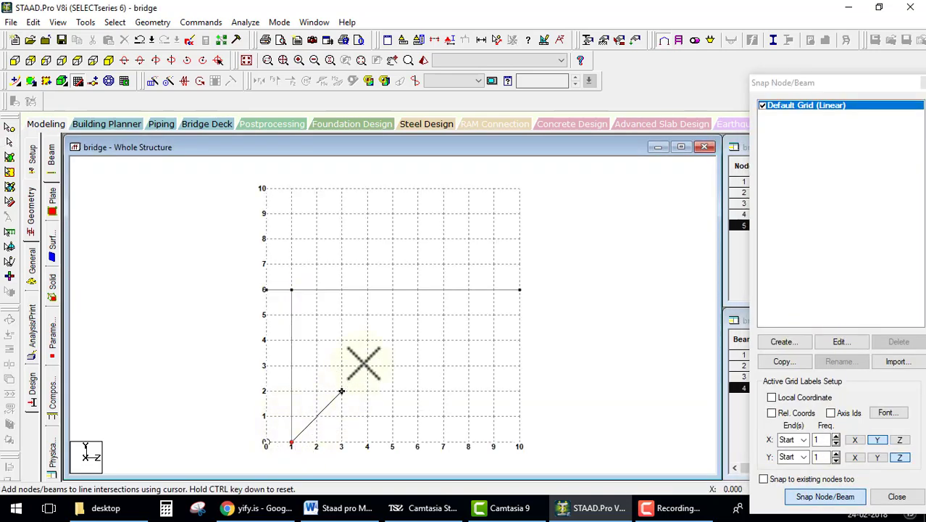
right_click(391, 291)
left_click(392, 289)
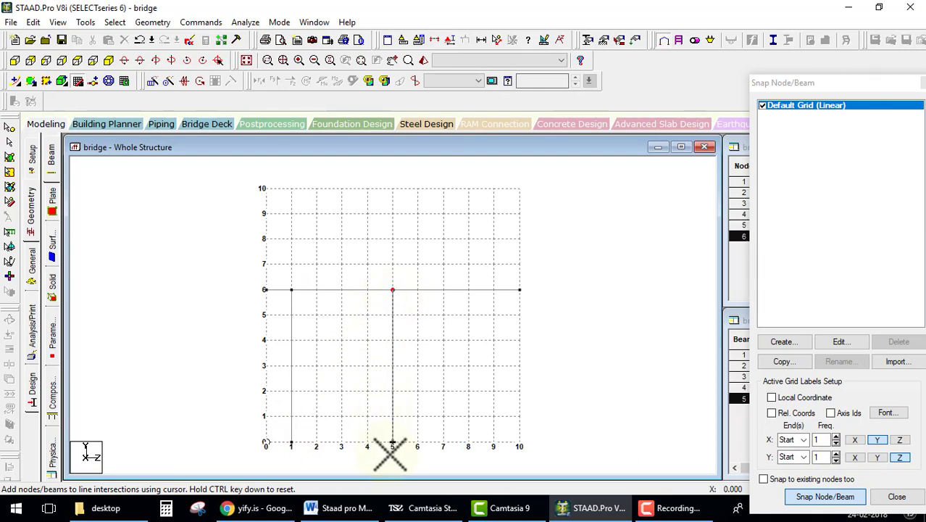
left_click(391, 442)
left_click(493, 290)
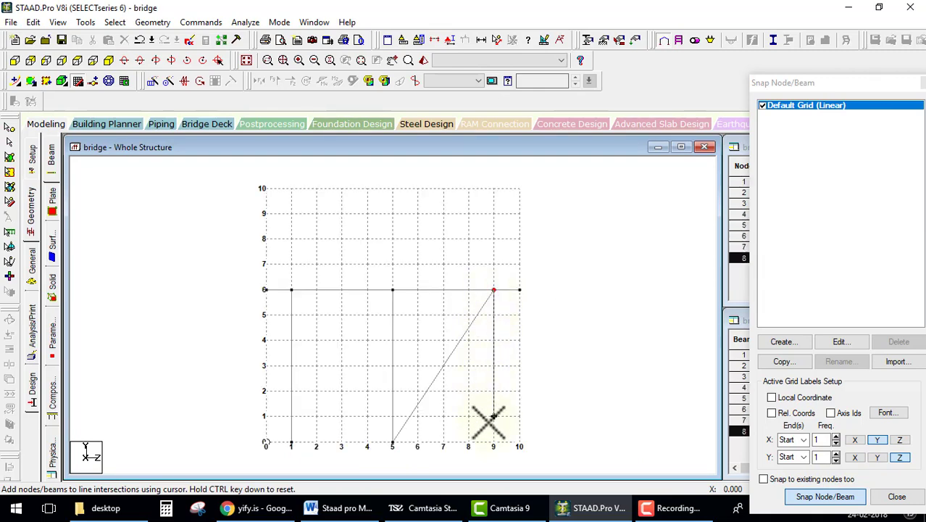
left_click(493, 441)
Delete the stray diagonal beam
right_click(469, 408)
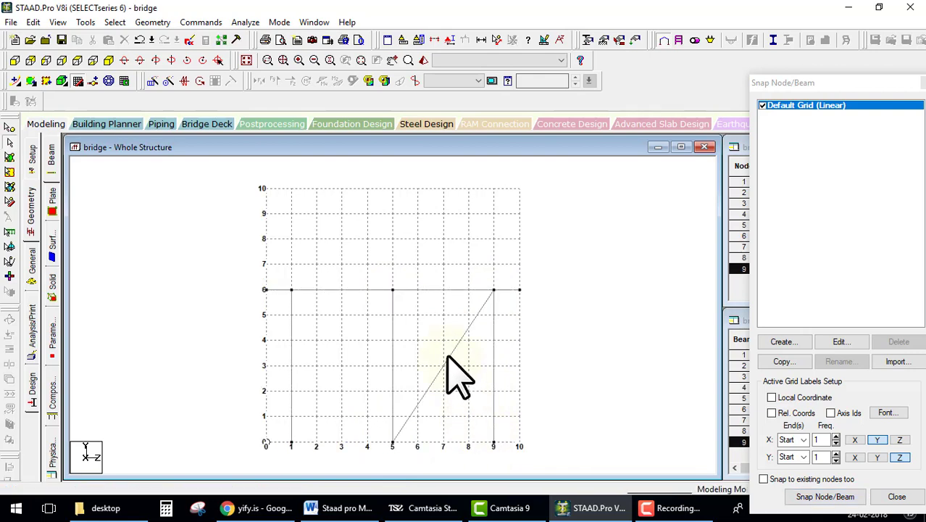
left_click(451, 373)
key("Delete")
key("Return")
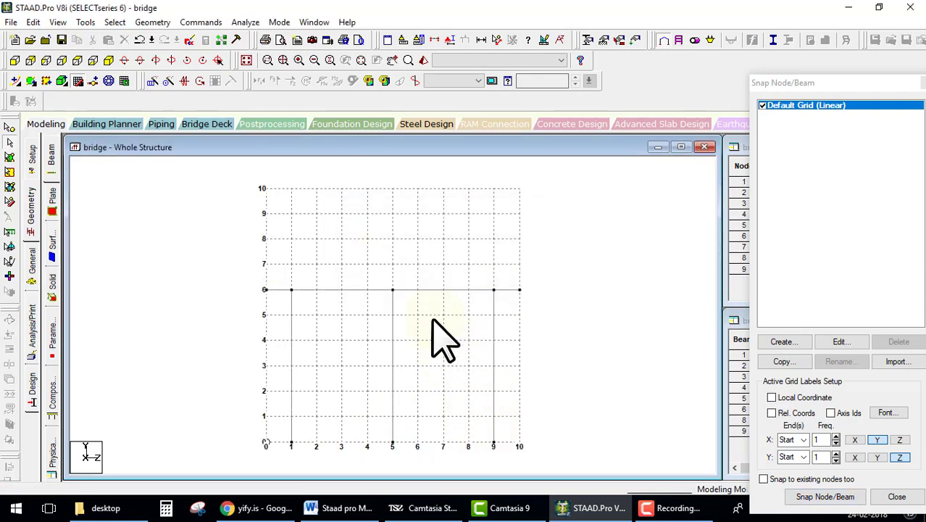
Join the top nodes at 1, 5, 9 and 10 with beams and complete the column at position 1
left_click(497, 39)
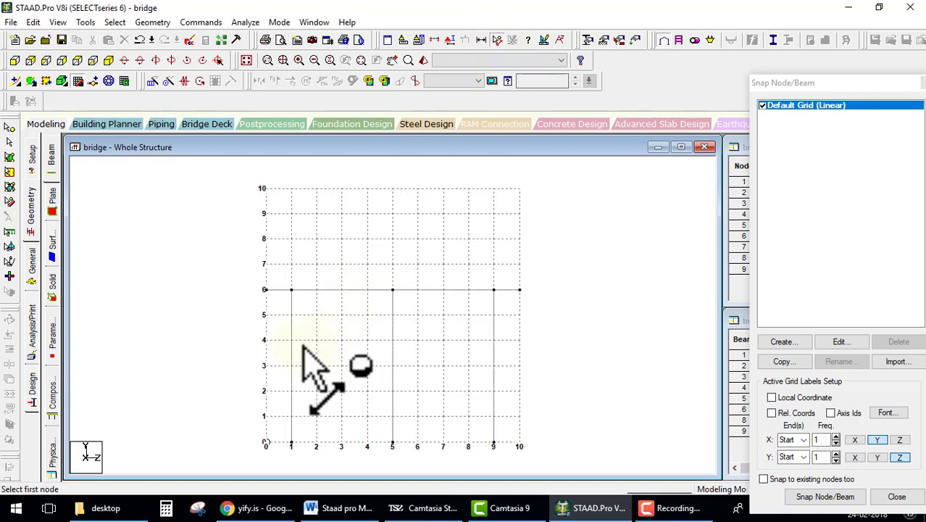
left_click(291, 290)
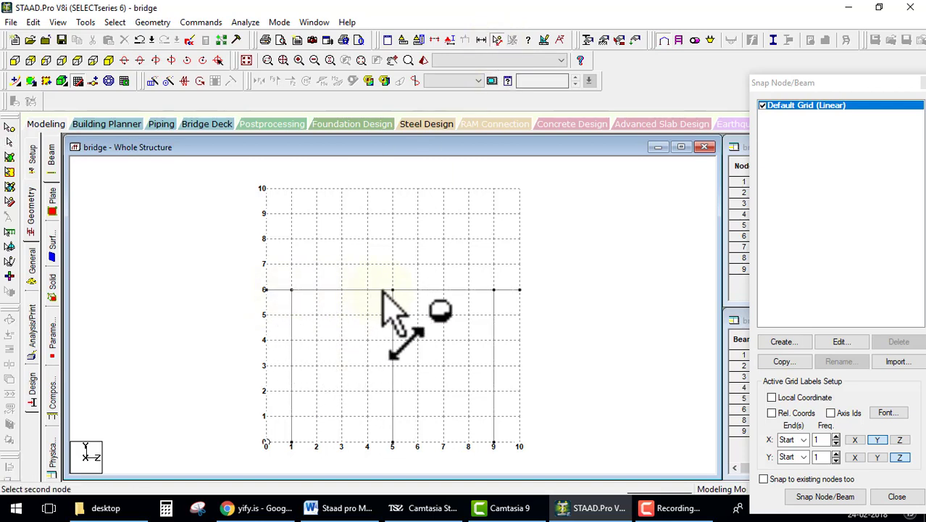
left_click(392, 290)
left_click(392, 290)
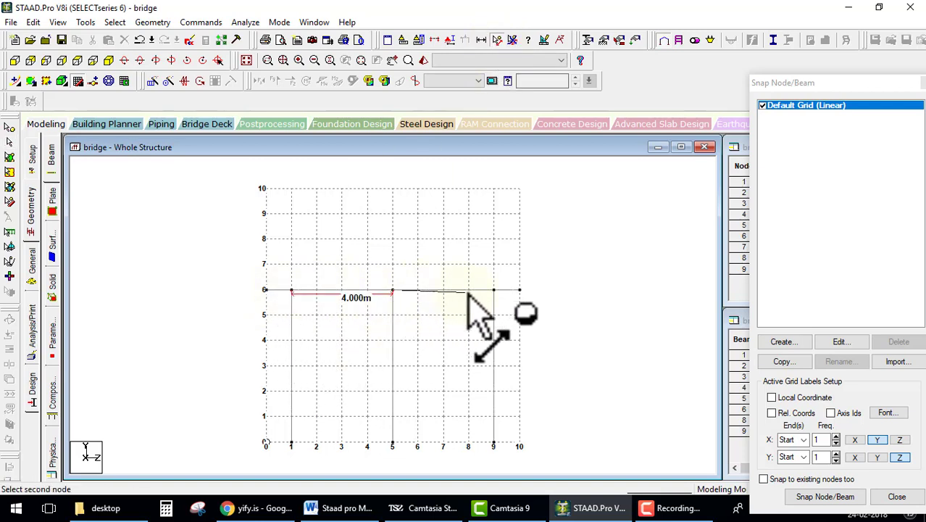
left_click(493, 290)
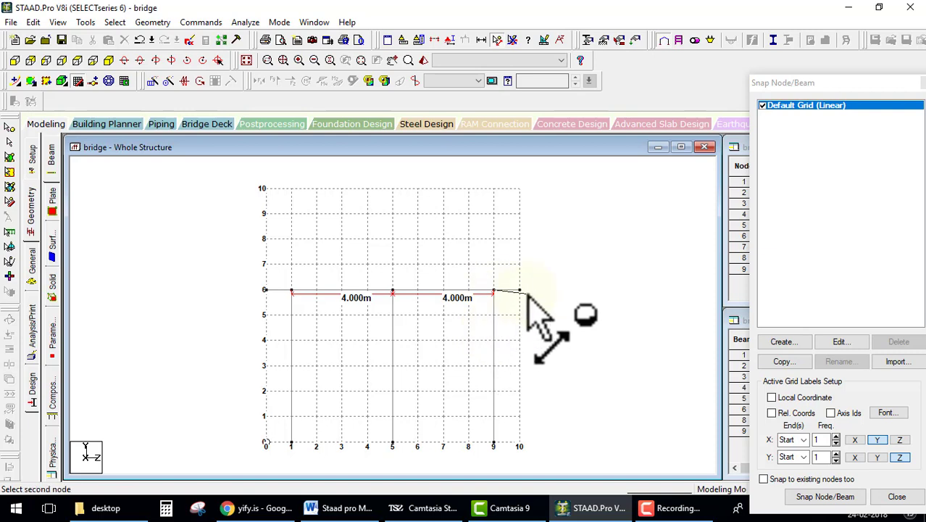
left_click(519, 290)
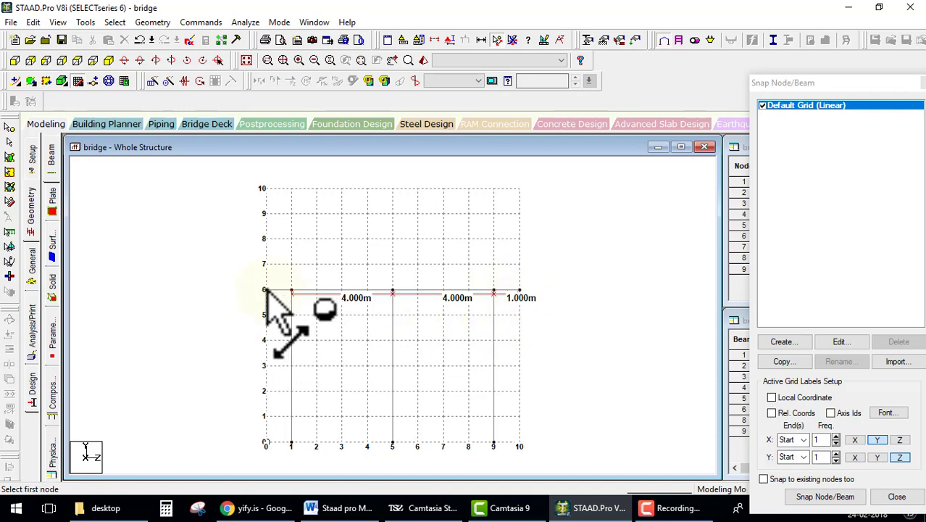
left_click(291, 442)
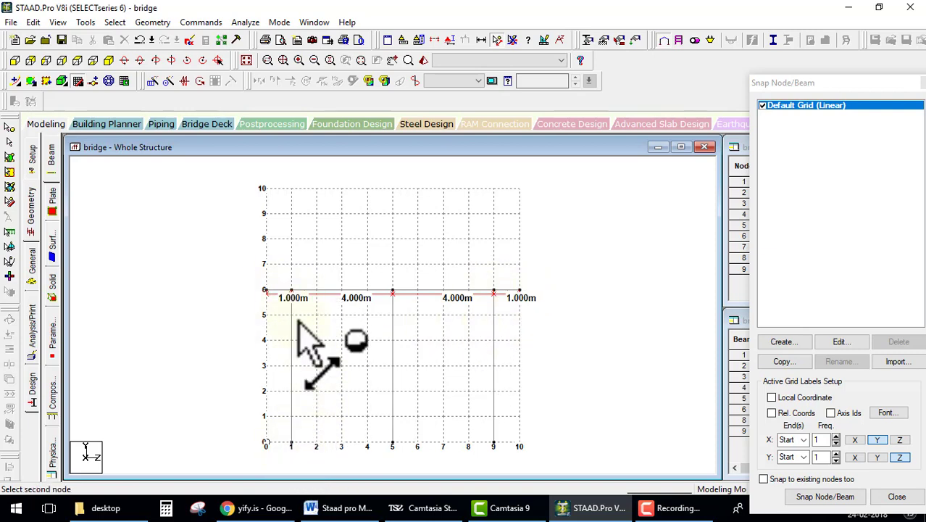
left_click(291, 290)
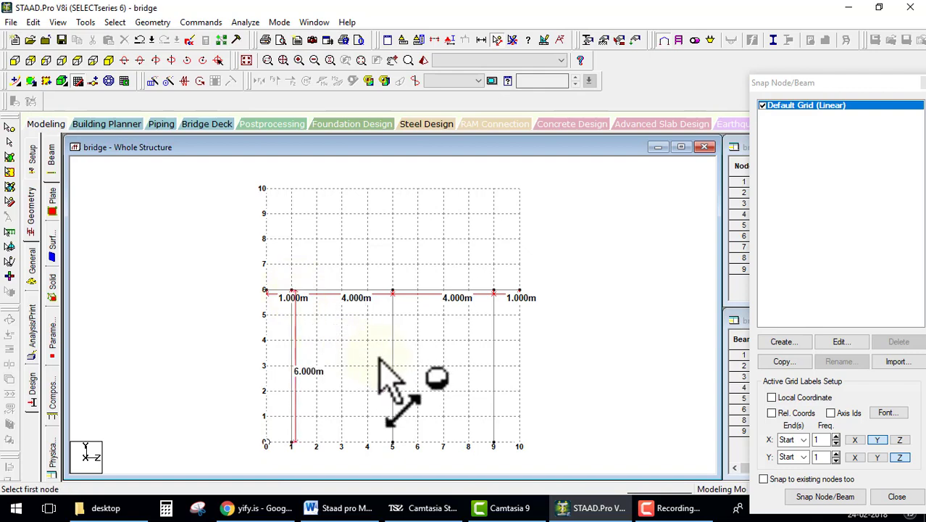
Hide distance labels and the grid, then select all beams in isometric view
left_click(511, 39)
left_click(109, 60)
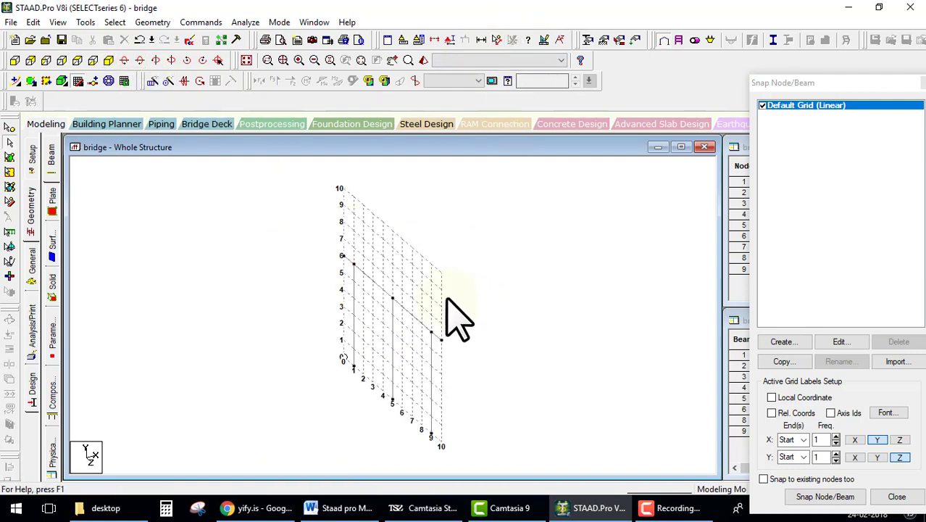
left_click(922, 83)
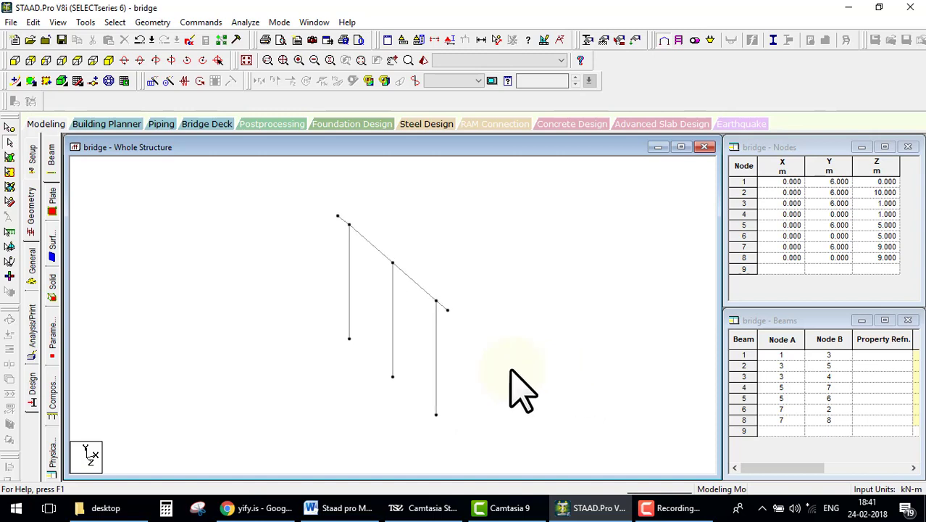
left_click_drag(291, 194, 539, 429)
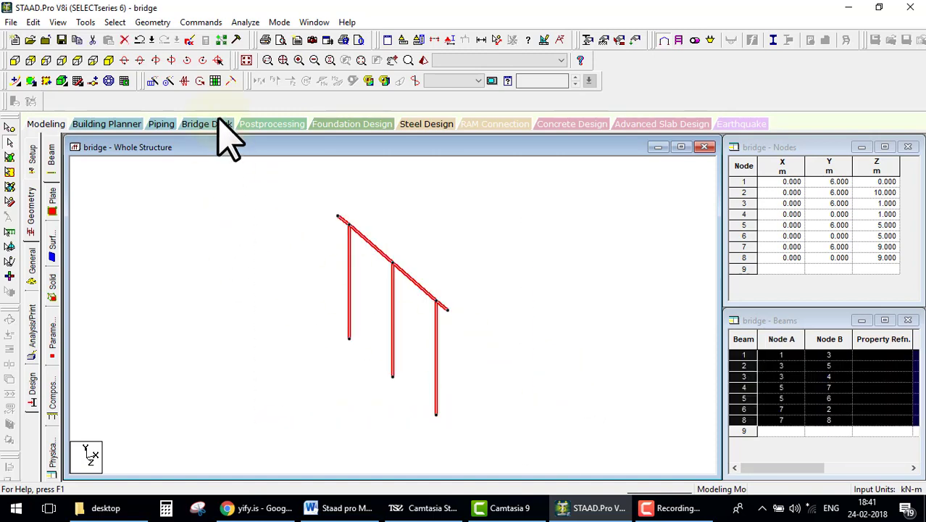
Repeat the frame 10 times at 5 m along X with Link Steps and Open Base
left_click(154, 82)
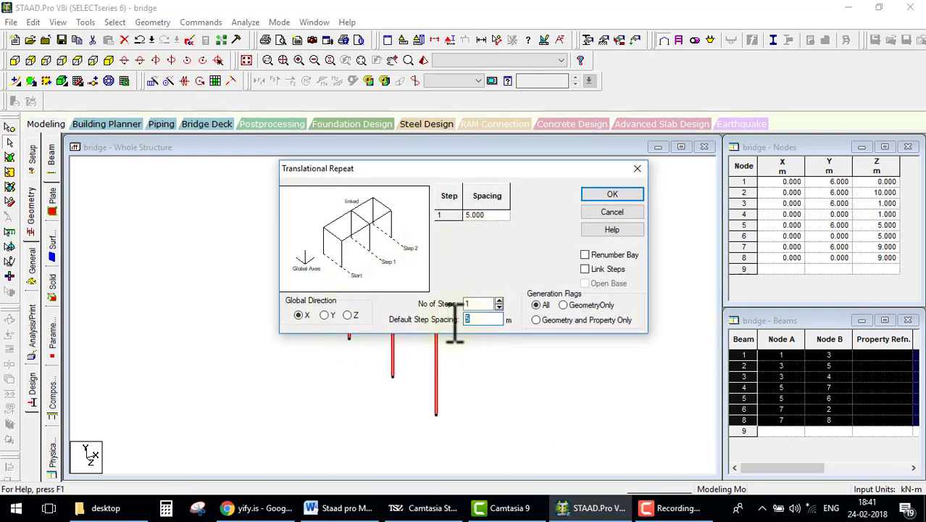
left_click_drag(490, 305, 440, 303)
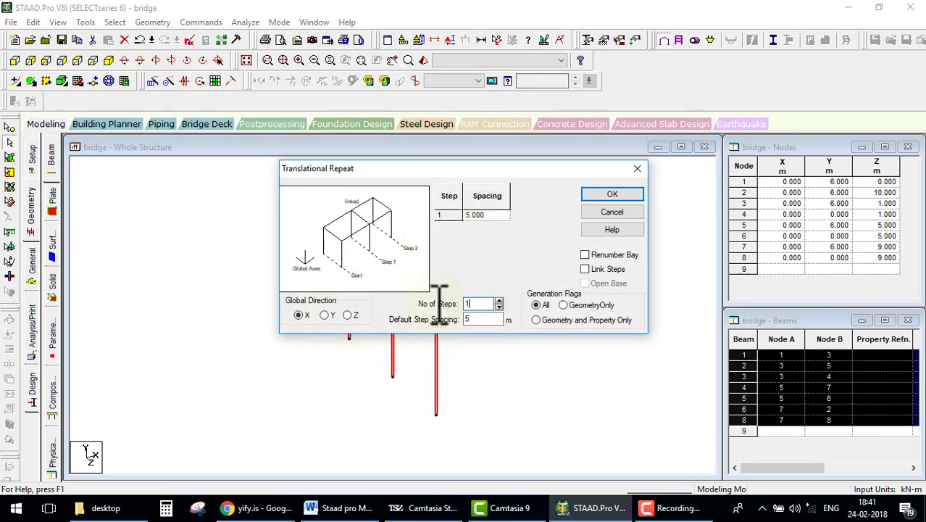
type("0")
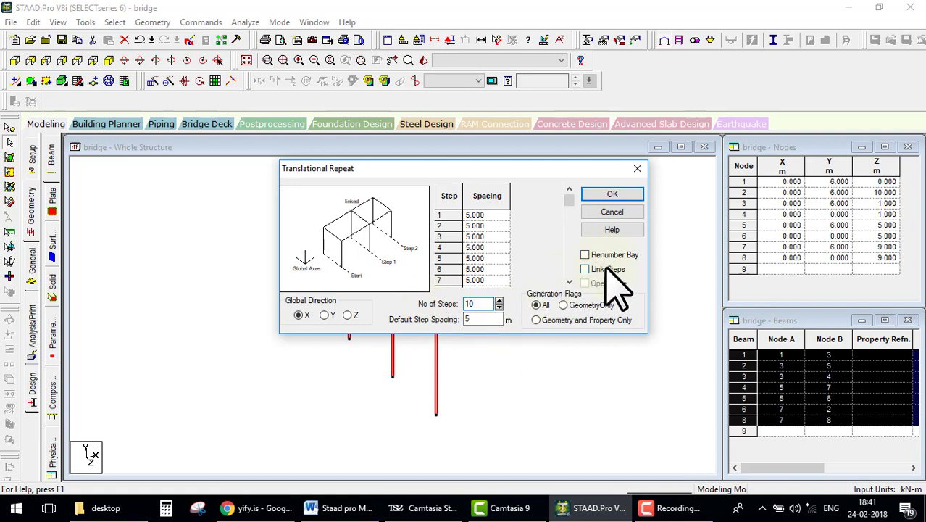
left_click(607, 269)
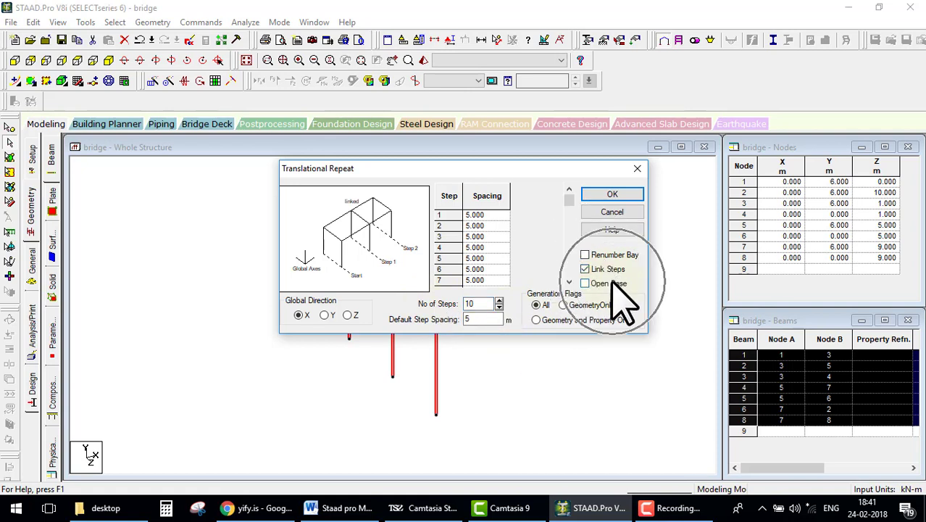
left_click(615, 283)
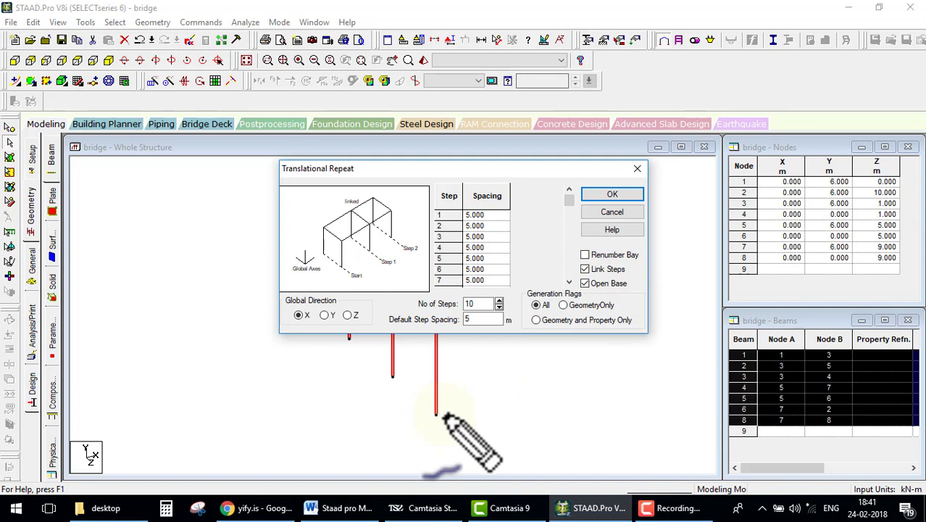
left_click_drag(436, 414, 497, 397)
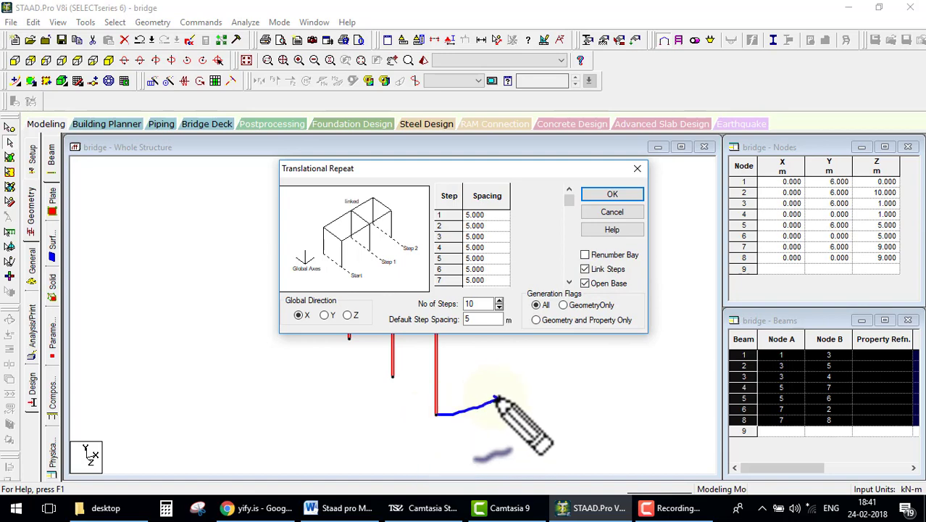
left_click(612, 194)
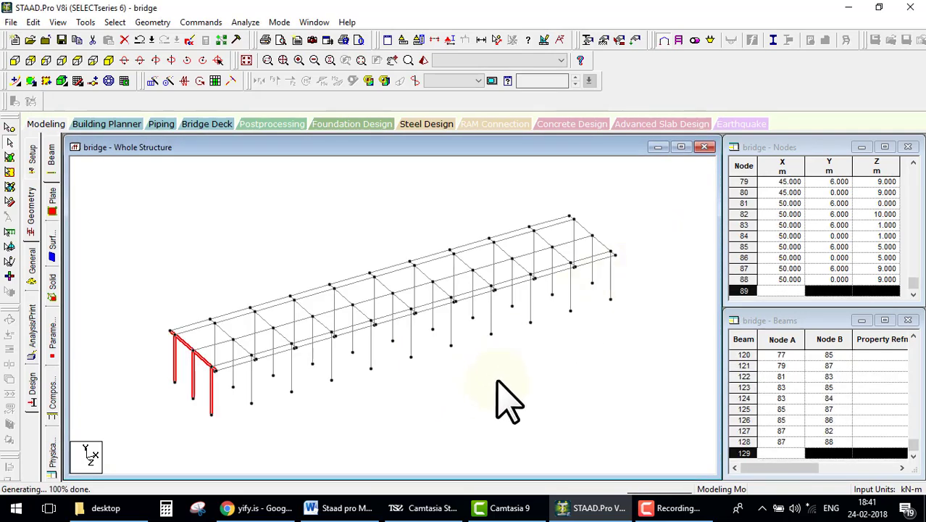
middle_click_drag(464, 424, 418, 404)
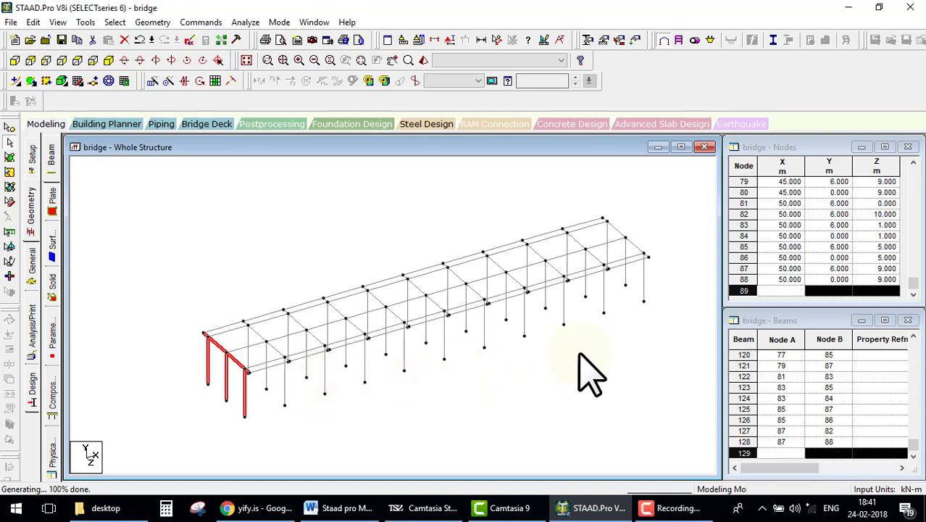
Create a new fixed support S2 in the front elevation view
left_click(462, 413)
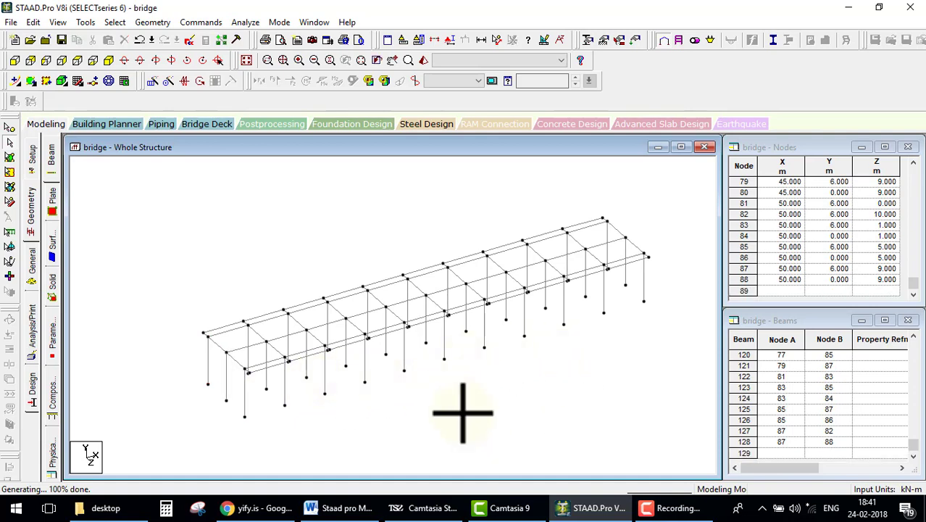
left_click(14, 61)
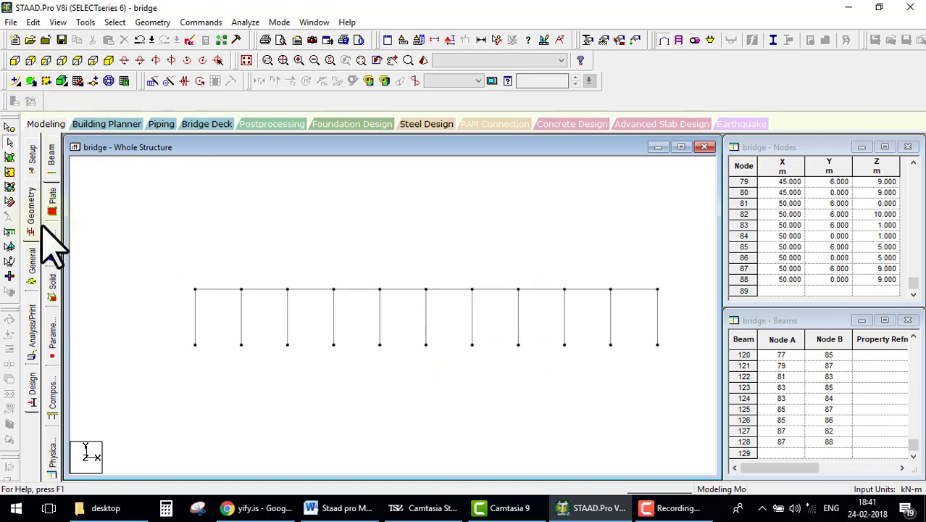
left_click(32, 264)
left_click(49, 255)
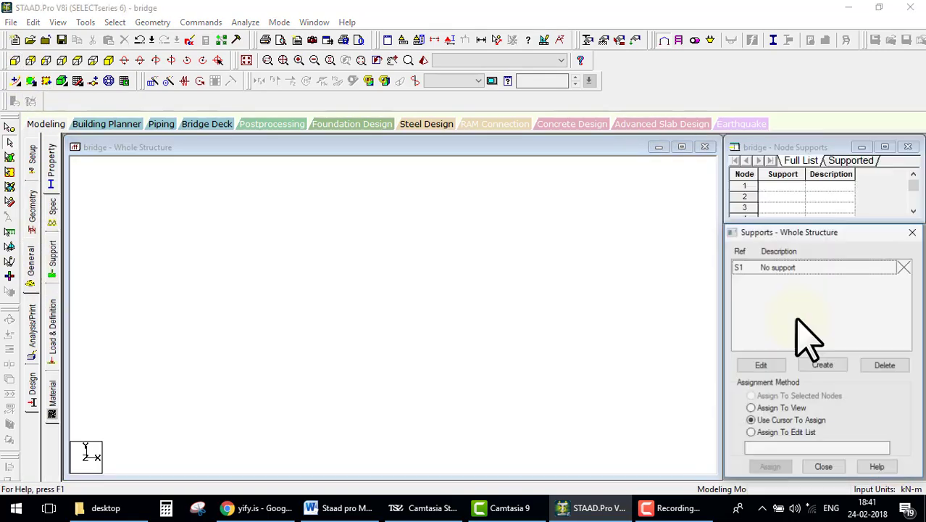
left_click(822, 365)
left_click(739, 475)
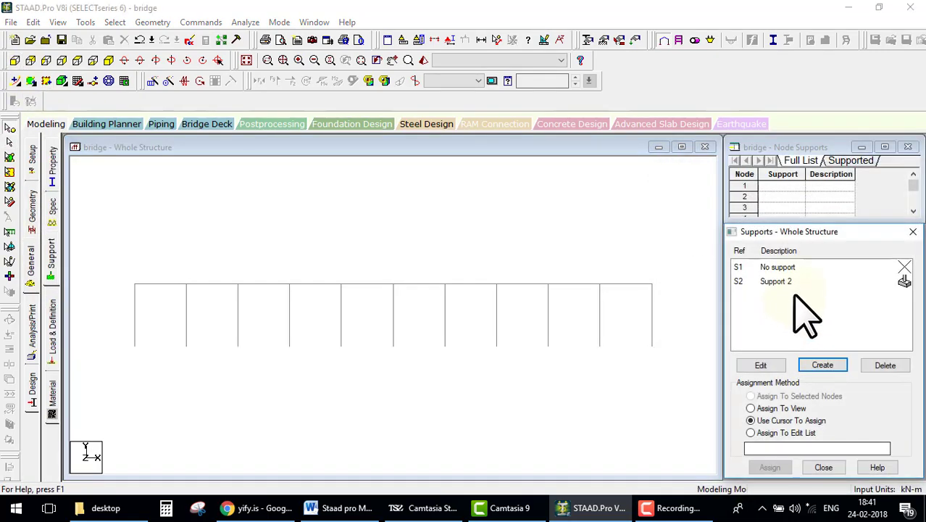
Assign support S2 to all column base nodes and check it in isometric view
left_click_drag(123, 326, 637, 381)
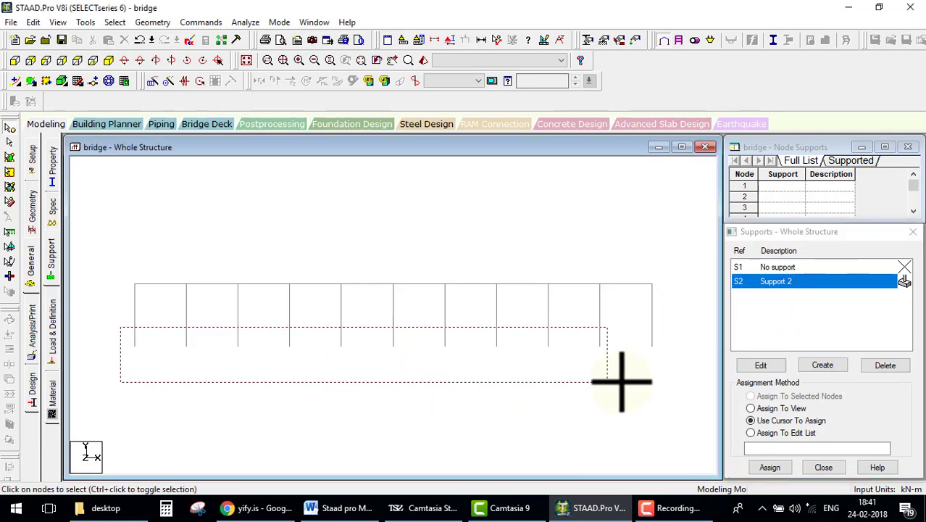
left_click(769, 468)
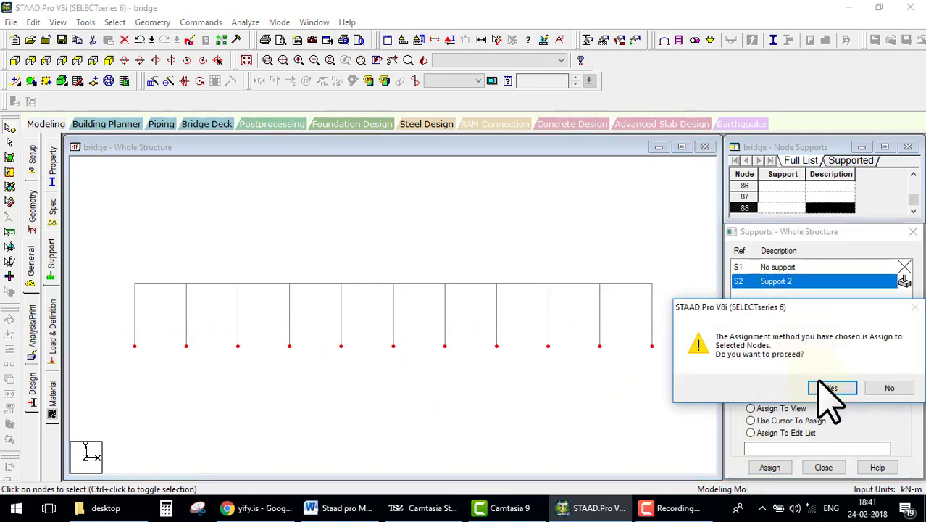
left_click(815, 388)
left_click(109, 60)
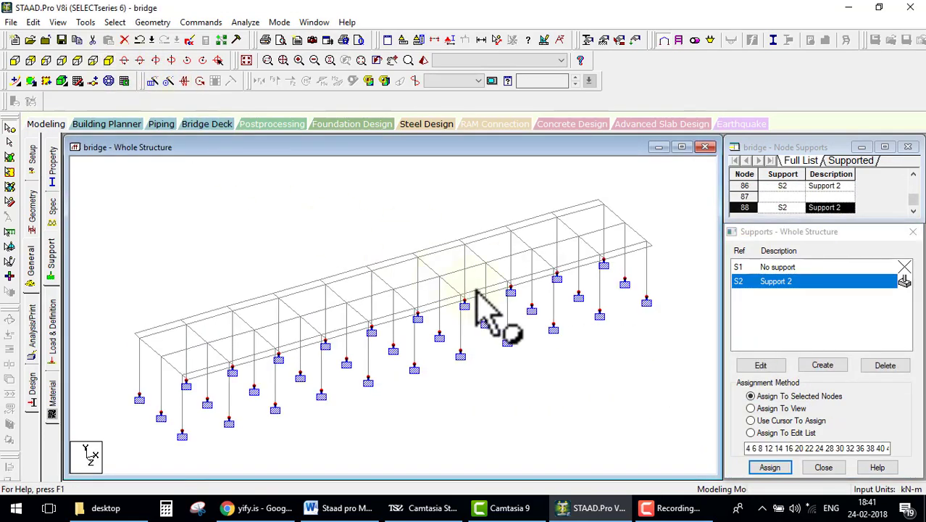
left_click(13, 62)
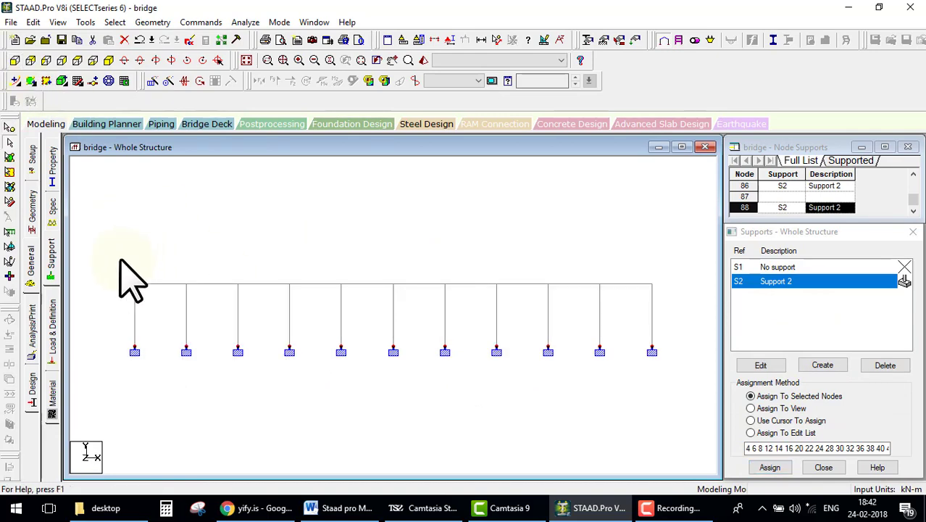
left_click(109, 60)
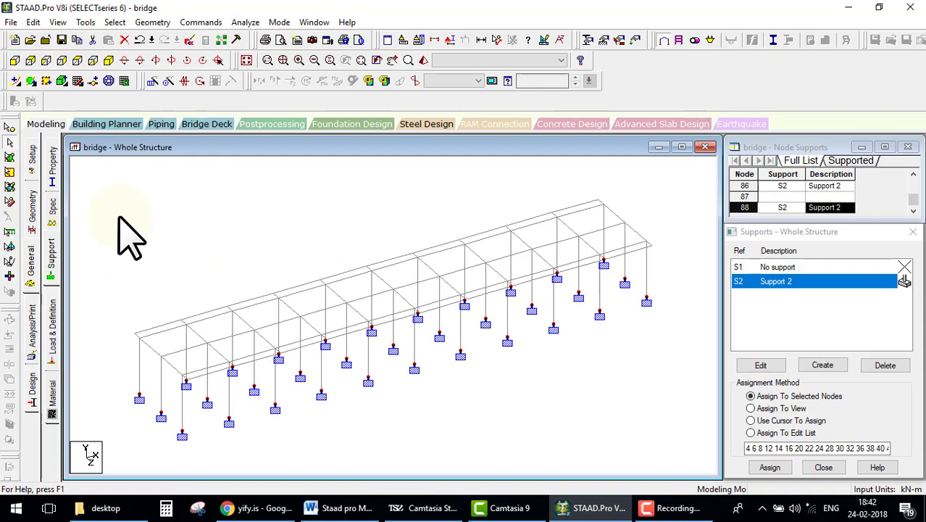
Define concrete rectangle R1 (YD 0.4 m, ZD 0.3 m) and assign it to every member
left_click(52, 166)
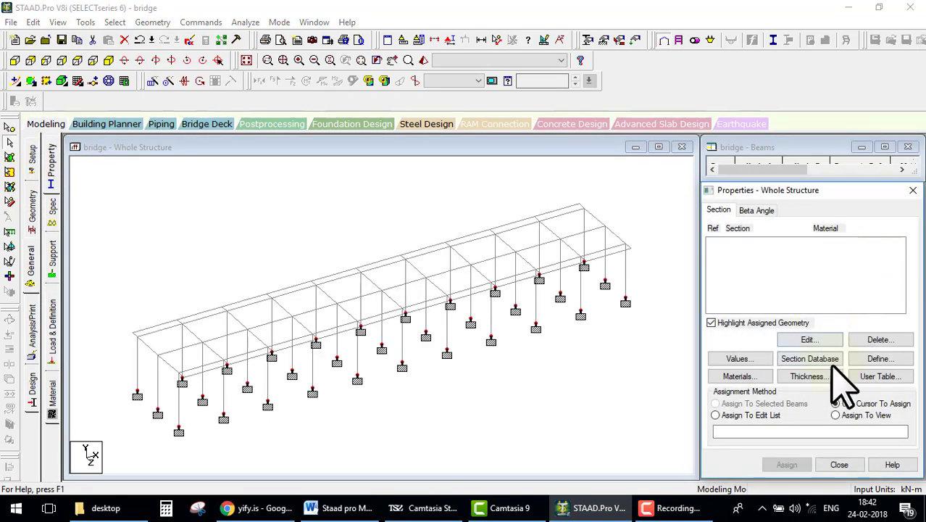
left_click(880, 359)
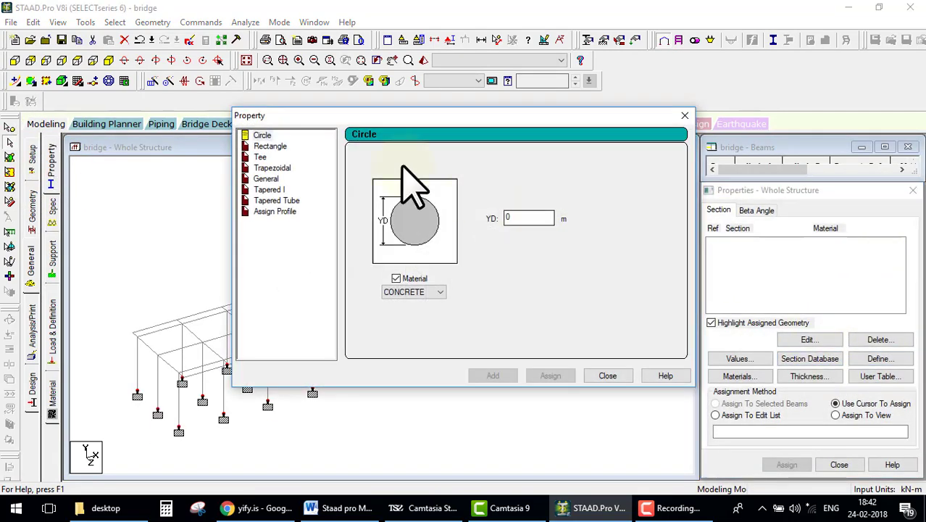
left_click(268, 147)
type("0.3")
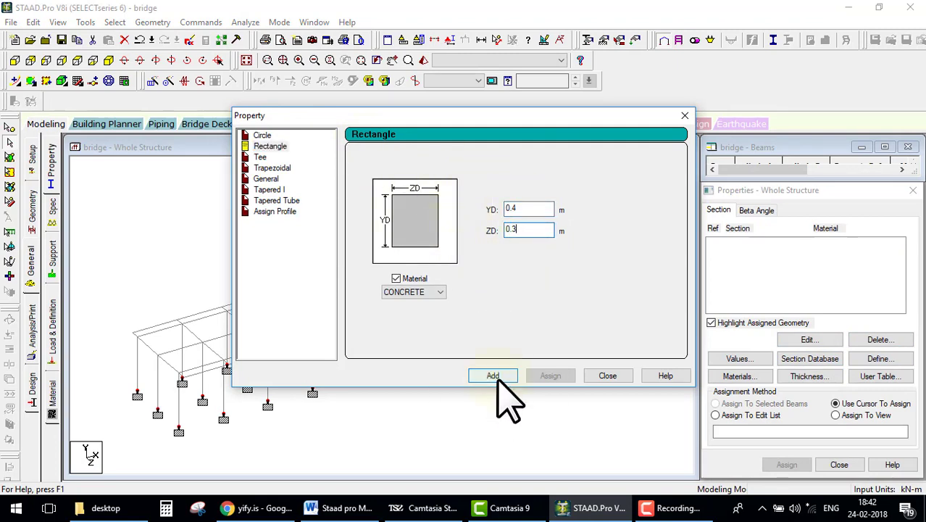
left_click(497, 377)
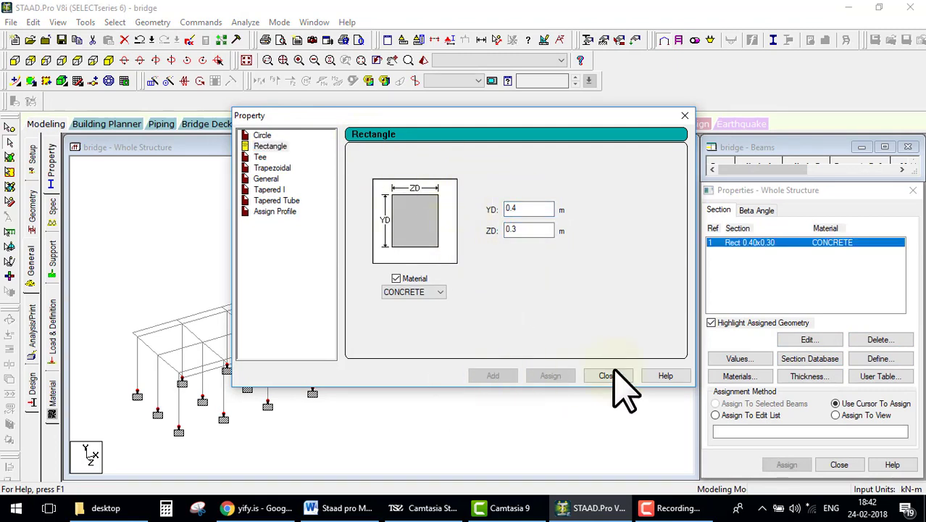
left_click(614, 375)
left_click(786, 464)
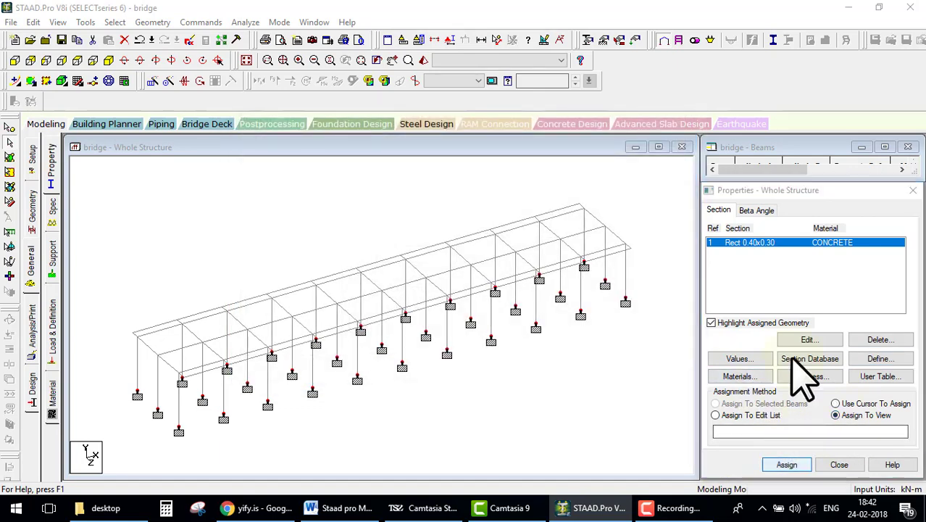
left_click(835, 367)
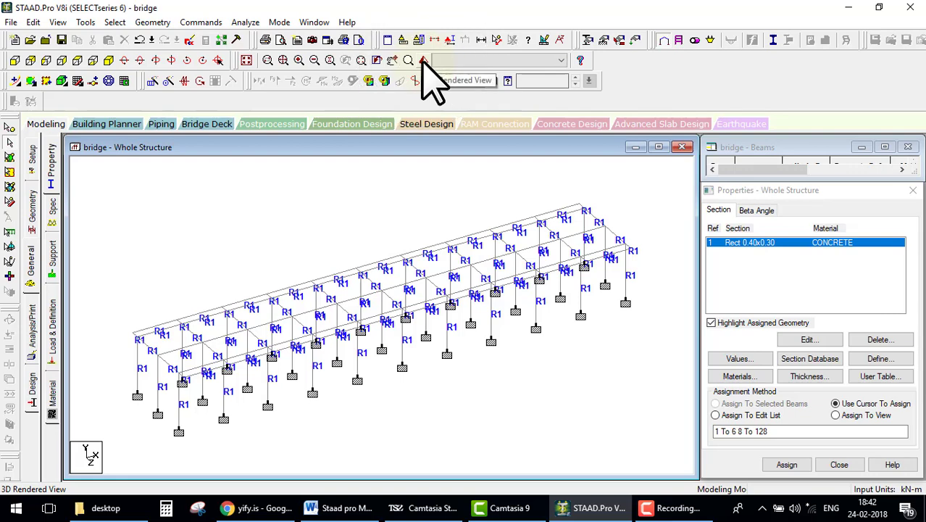
Inspect the bridge from side and above in a rendered 3D view, then close it
left_click(507, 132)
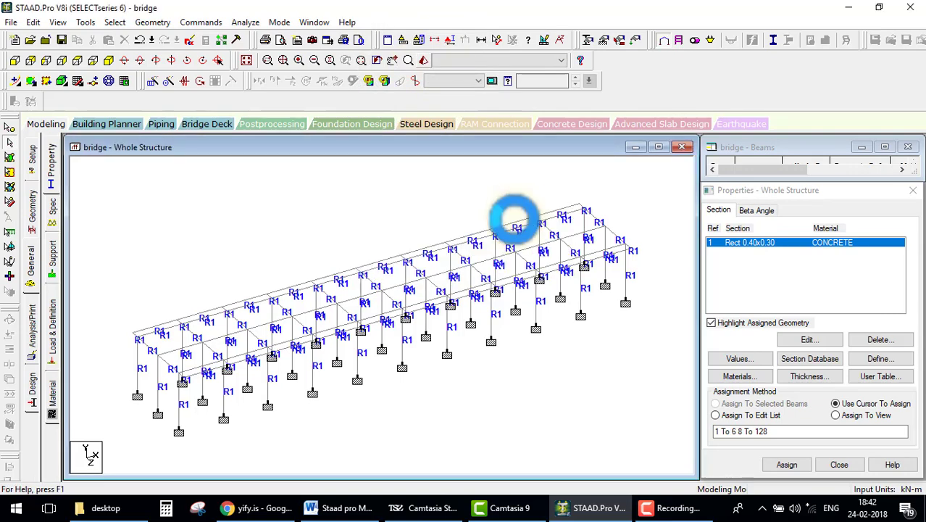
left_click_drag(574, 383, 584, 330)
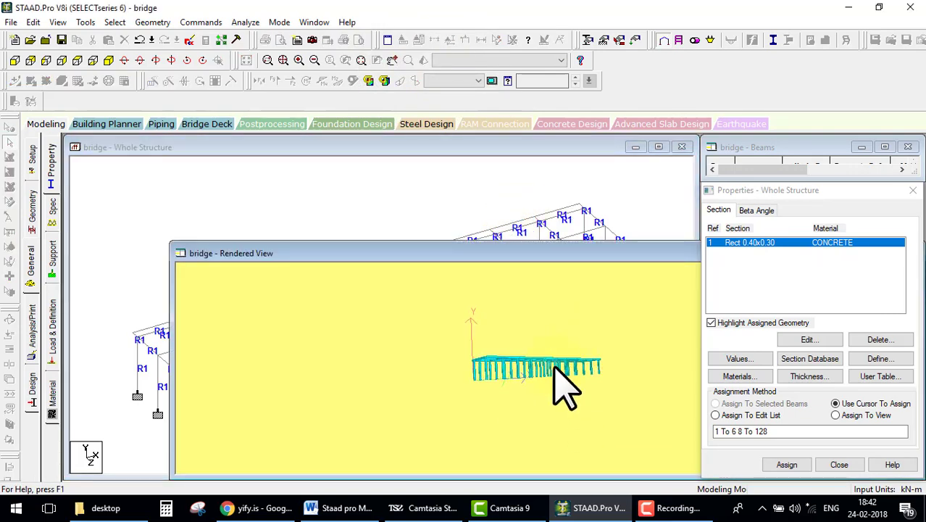
scroll(562, 384, "up", 1)
scroll(561, 384, "up", 2)
scroll(561, 384, "up", 2)
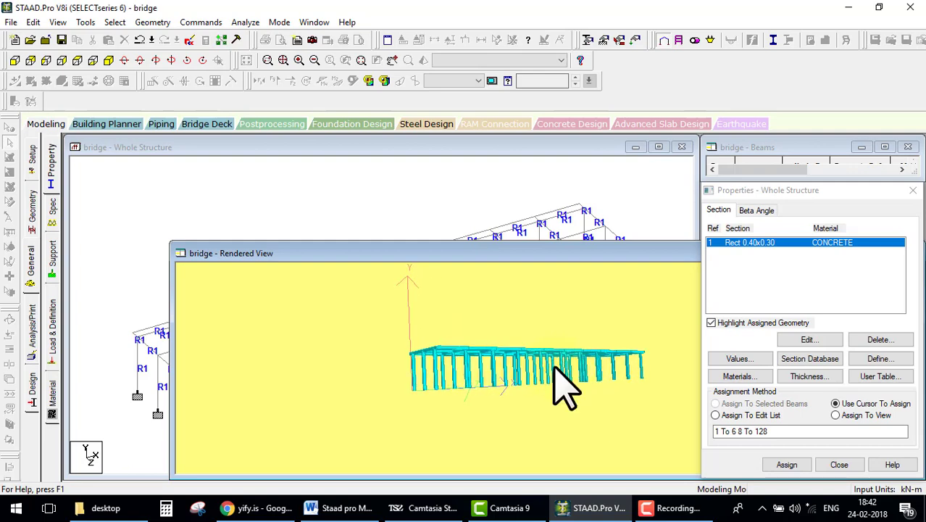
mouse_move(553, 366)
left_mouse_down()
mouse_move(558, 414)
mouse_move(598, 386)
mouse_move(612, 285)
mouse_move(567, 215)
left_mouse_up()
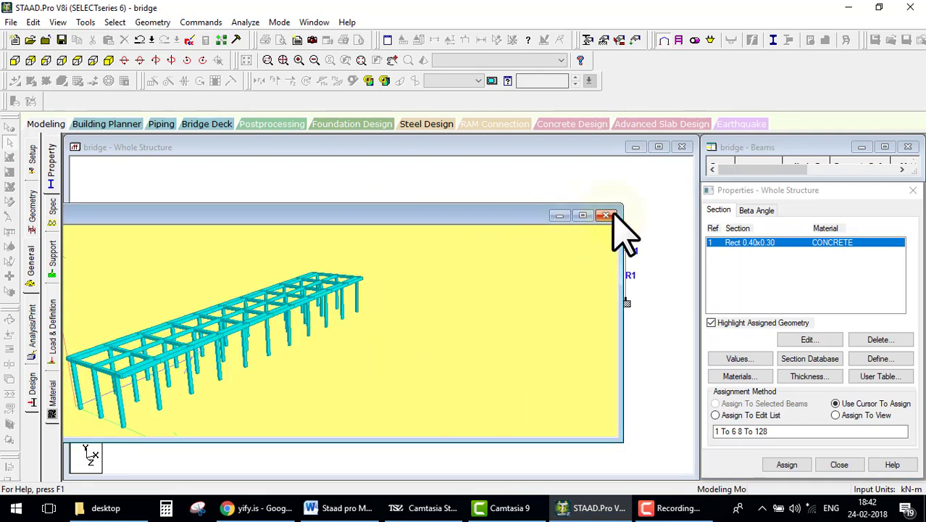
left_click(607, 215)
left_click(600, 215)
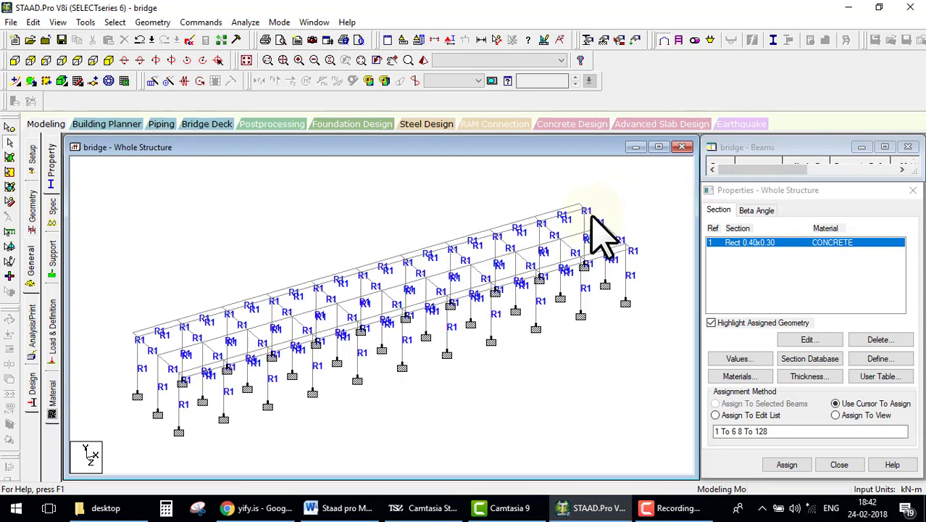
Draw the first four-noded plate across the deck bay at the bridge's left end
left_click(32, 84)
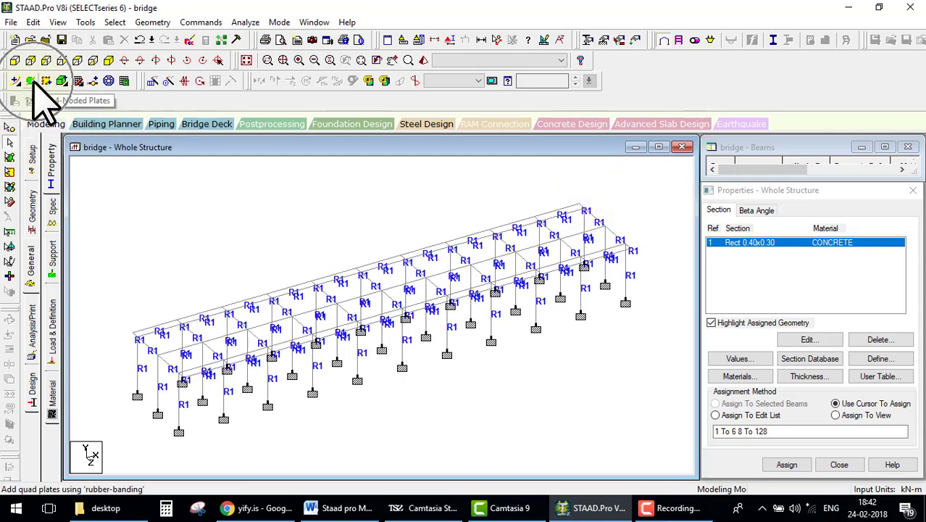
left_click(133, 333)
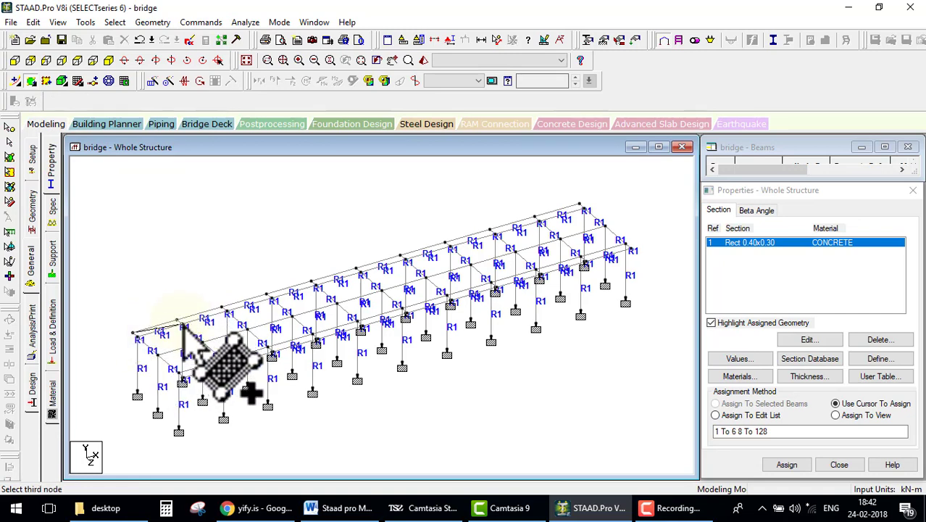
left_click(179, 321)
left_click(142, 330)
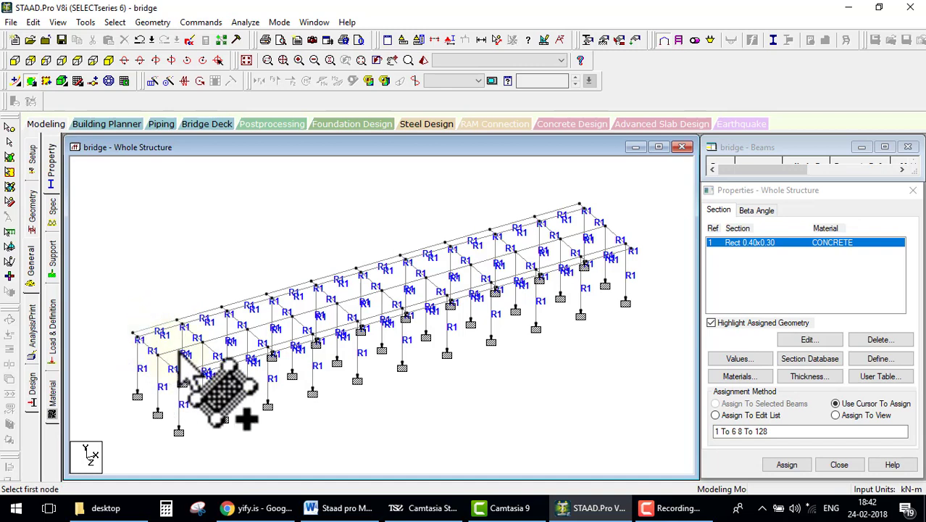
left_click(142, 330)
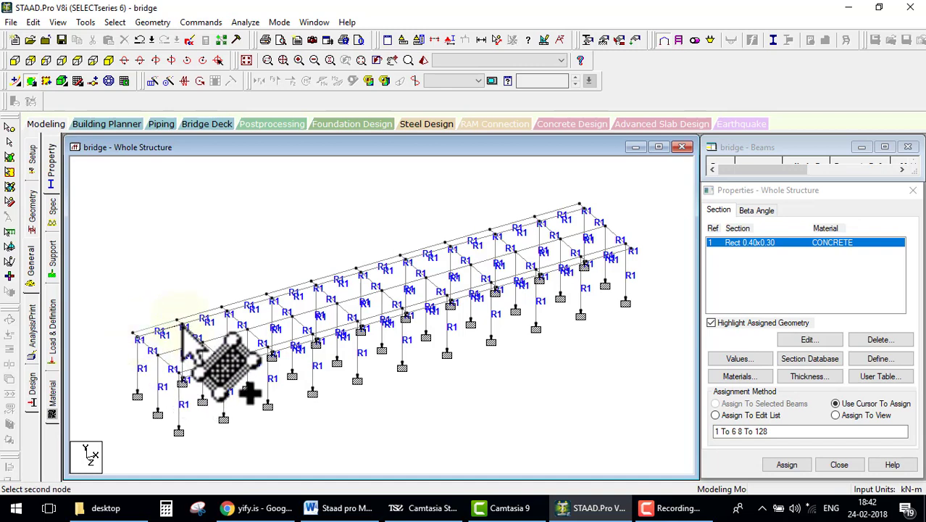
left_click(199, 338)
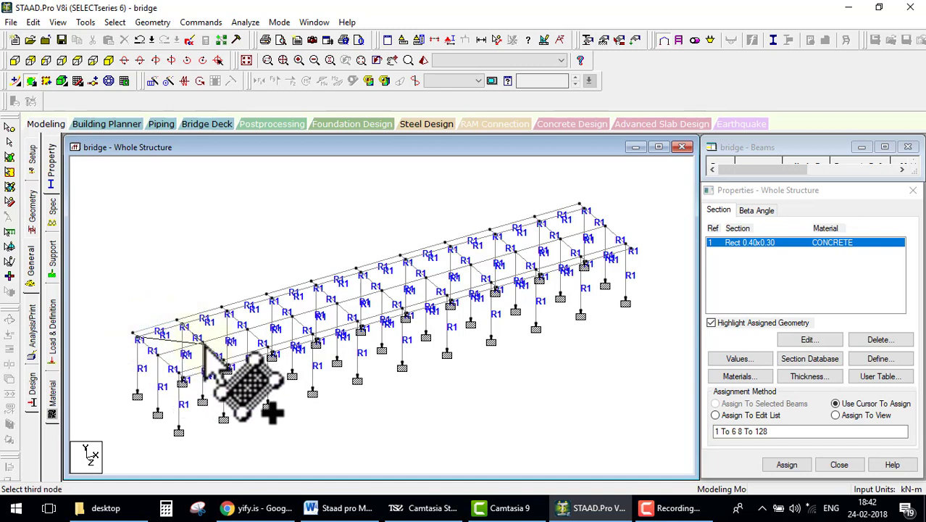
left_click(161, 337)
left_click(167, 350)
left_click(178, 355)
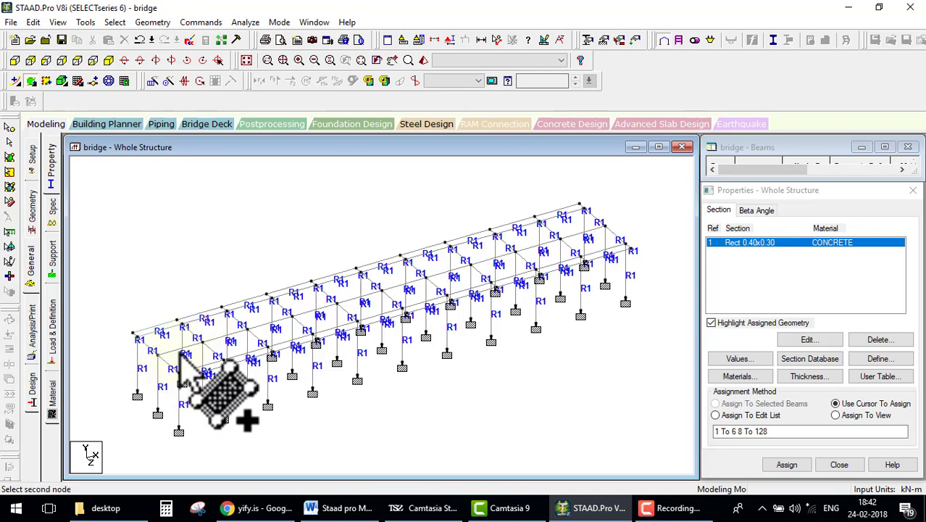
left_click(200, 344)
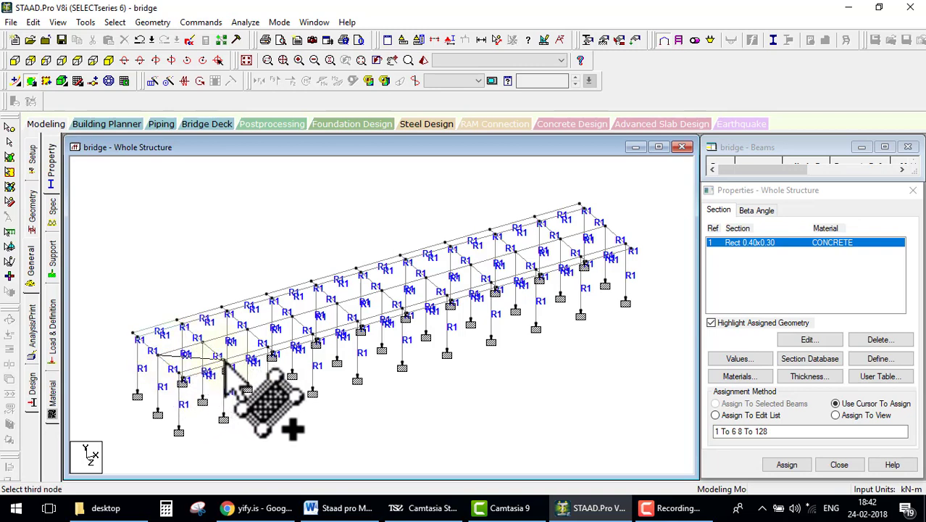
left_click(157, 353)
left_click(178, 375)
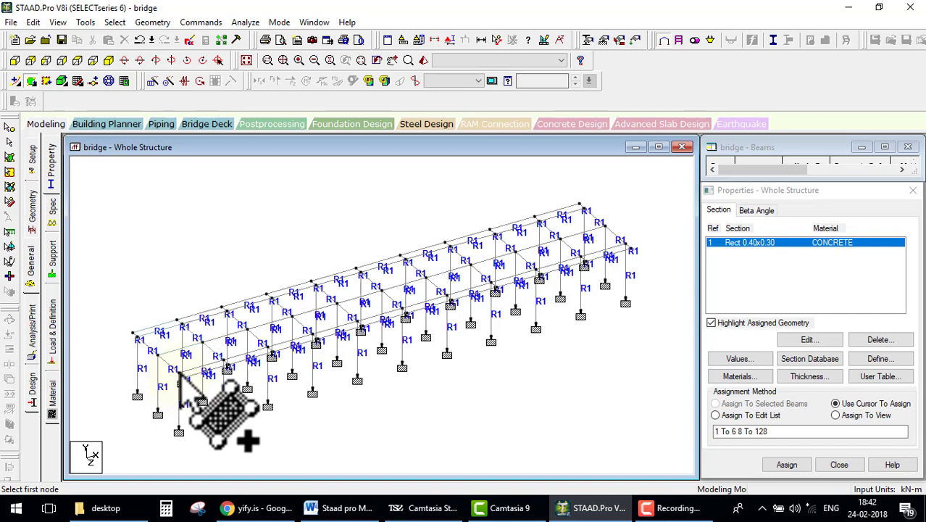
Draw the second four-noded plate beside it at the deck's left end
left_click(179, 373)
left_click(226, 370)
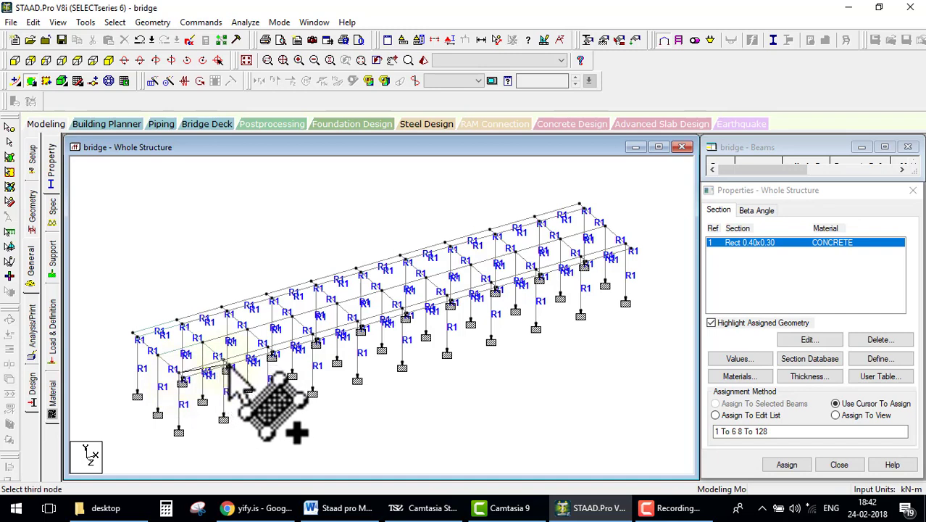
left_click(190, 375)
left_click(186, 385)
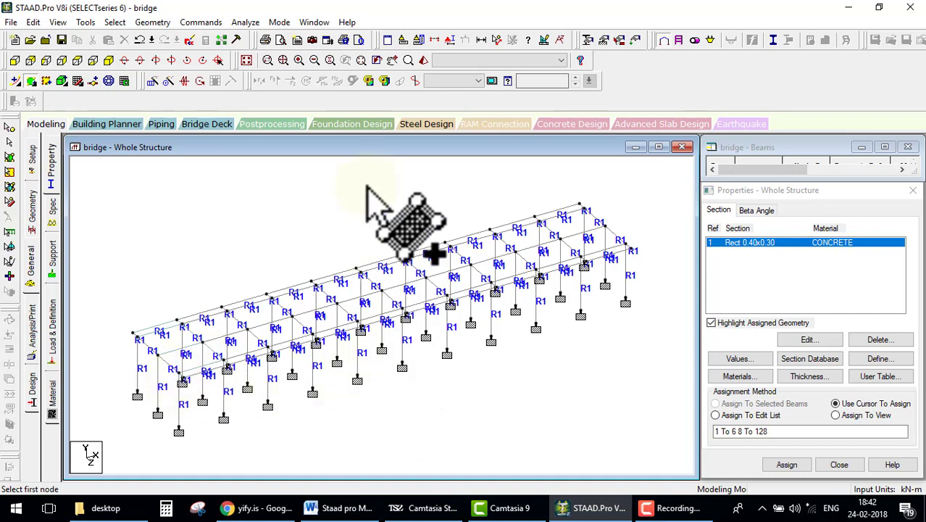
left_click(422, 60)
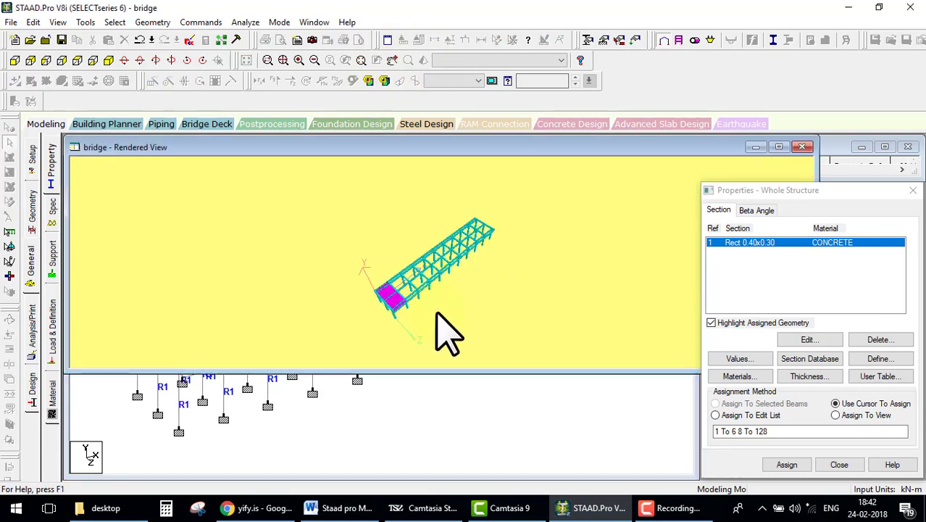
scroll(397, 333, "up", 2)
scroll(397, 334, "up", 2)
scroll(397, 333, "up", 2)
scroll(397, 334, "up", 2)
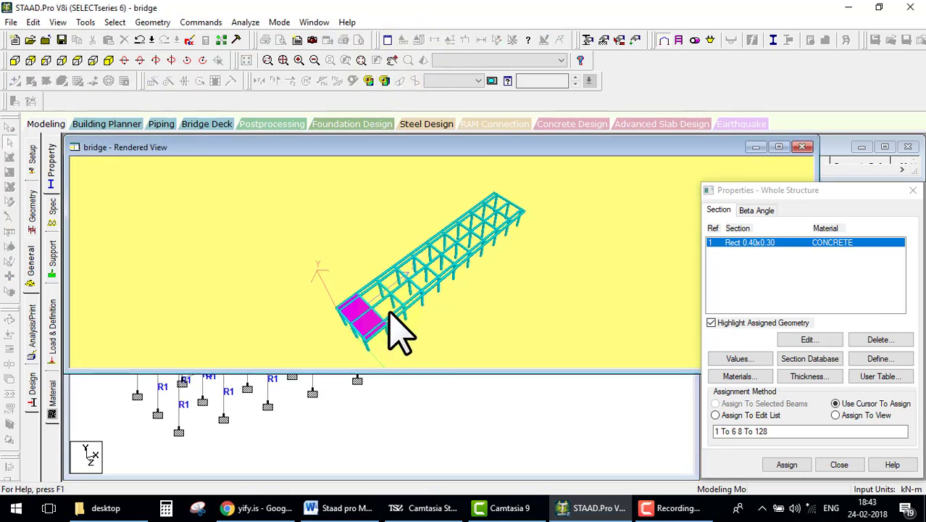
mouse_move(391, 313)
left_mouse_down()
mouse_move(361, 275)
mouse_move(347, 281)
left_mouse_up()
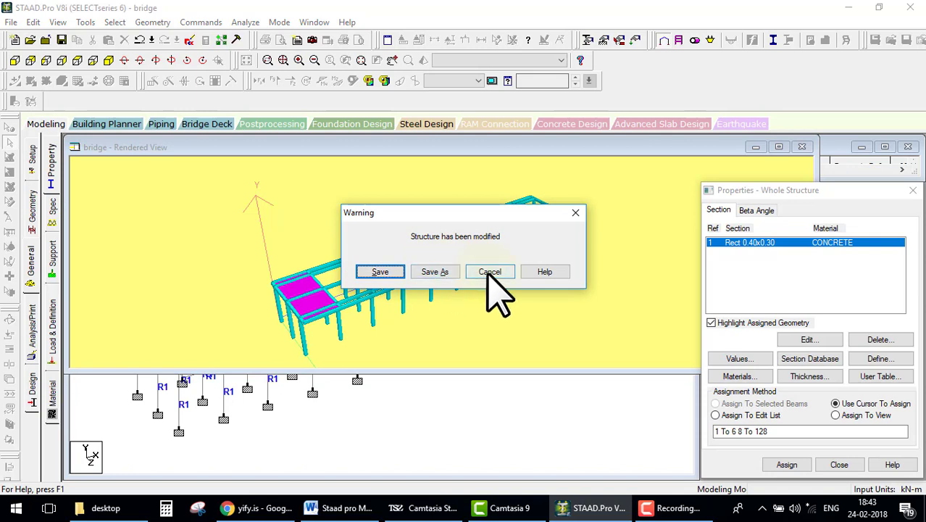
left_click(490, 272)
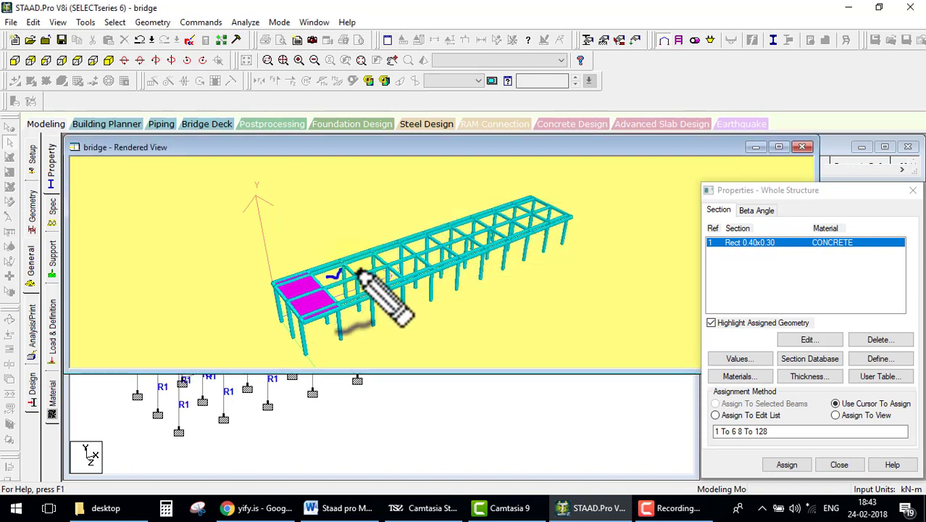
left_click(369, 262)
left_click(396, 252)
left_click(418, 247)
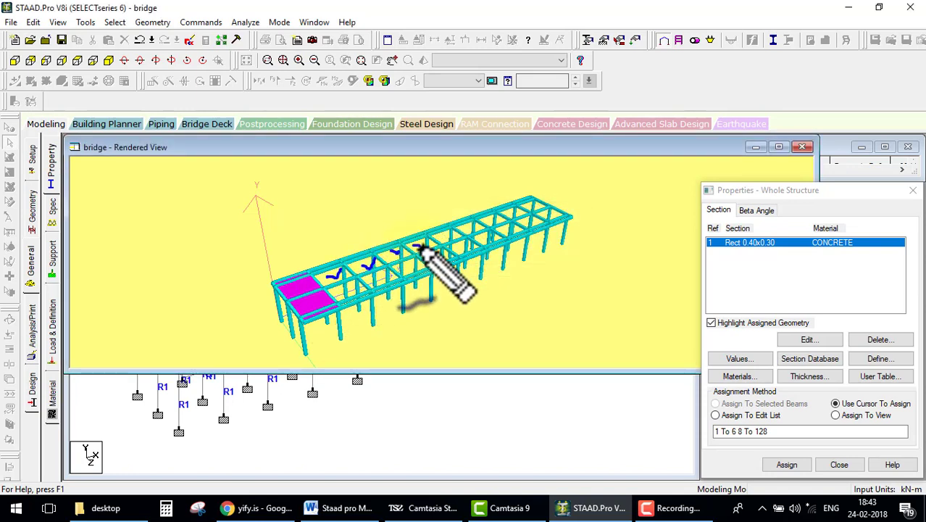
left_click(443, 238)
left_click(466, 225)
left_click(487, 217)
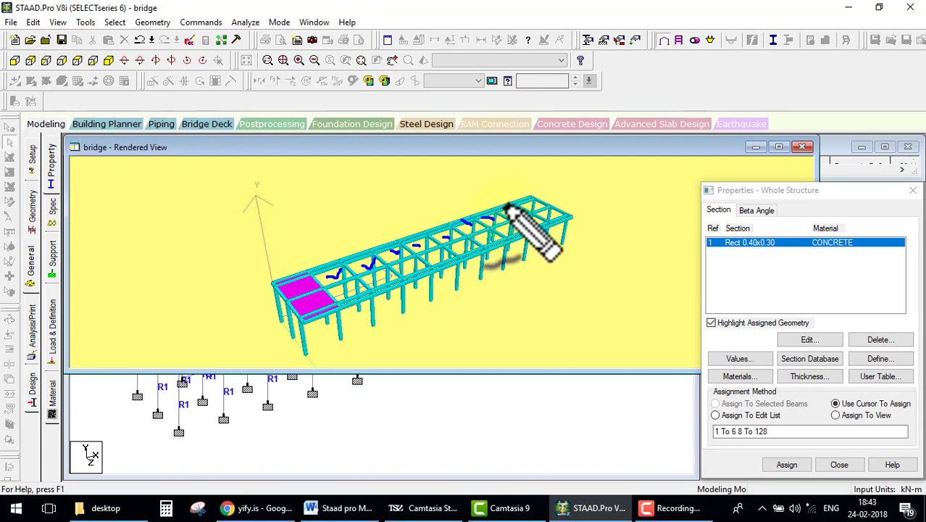
key("Escape")
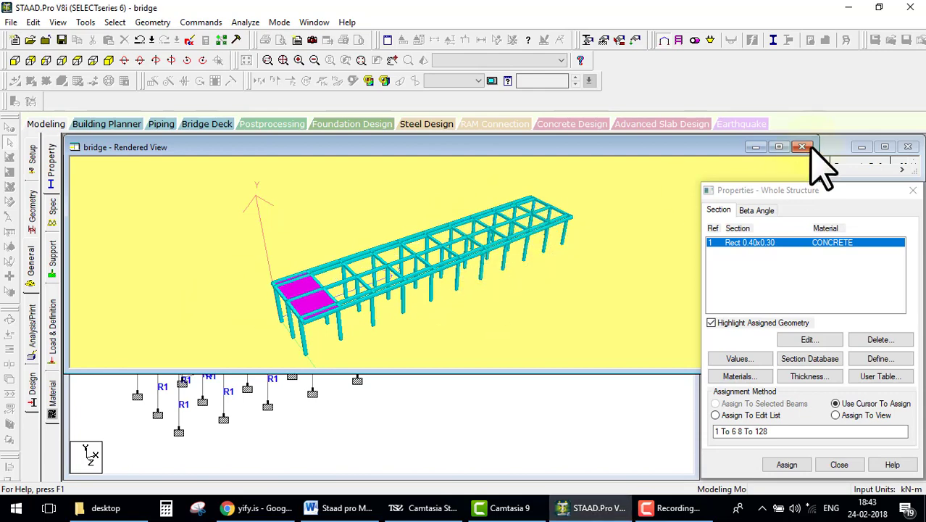
left_click(802, 148)
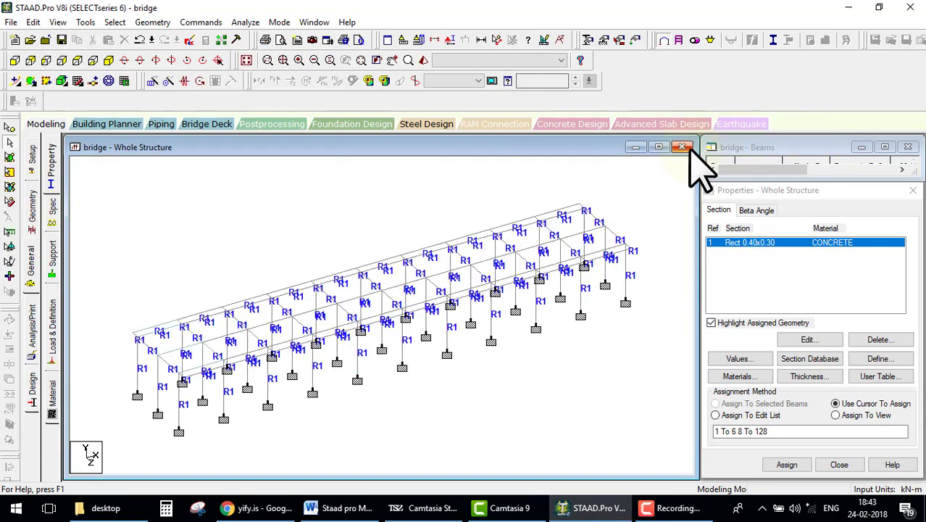
Repeat the two left-end plates 9 times at 5 m spacing along X
left_click(10, 158)
left_click_drag(124, 268, 241, 423)
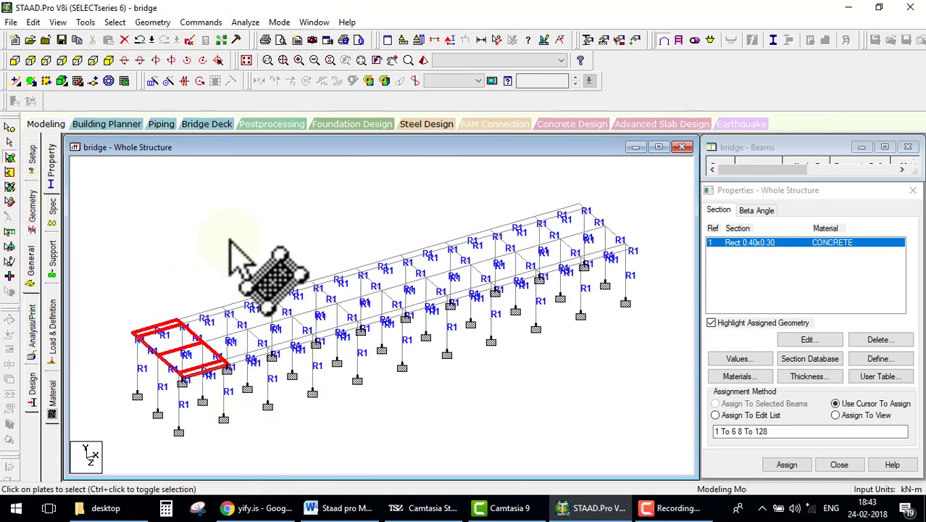
left_click(153, 81)
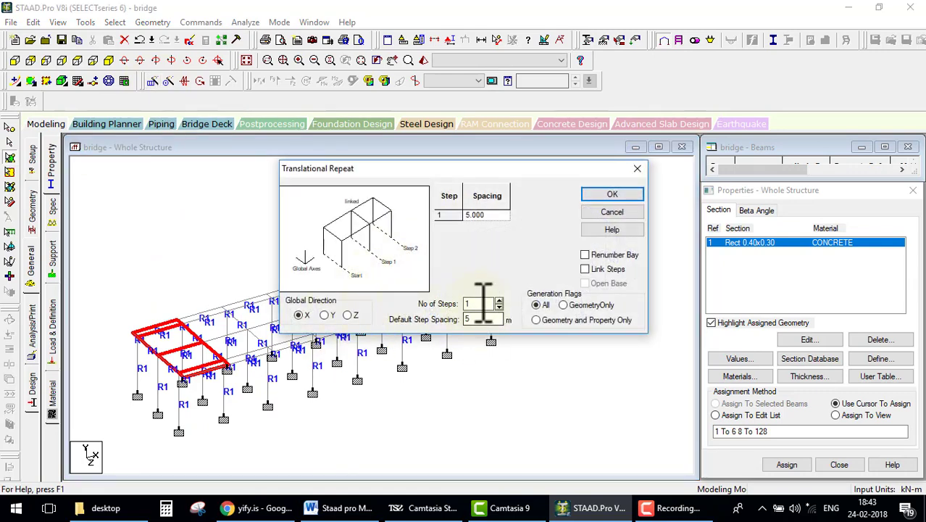
type("9")
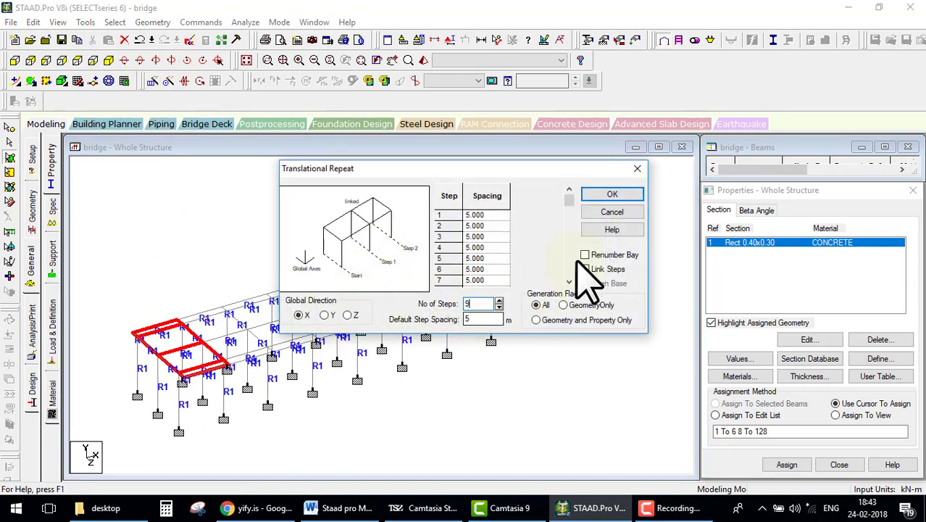
left_click(612, 194)
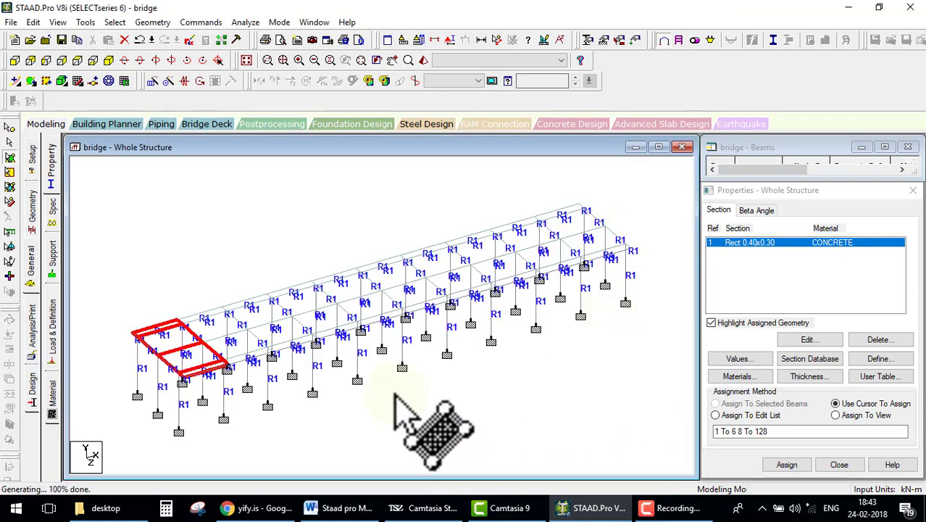
Inspect the fully plated deck in a 3D rendered view, then close it
left_click(423, 60)
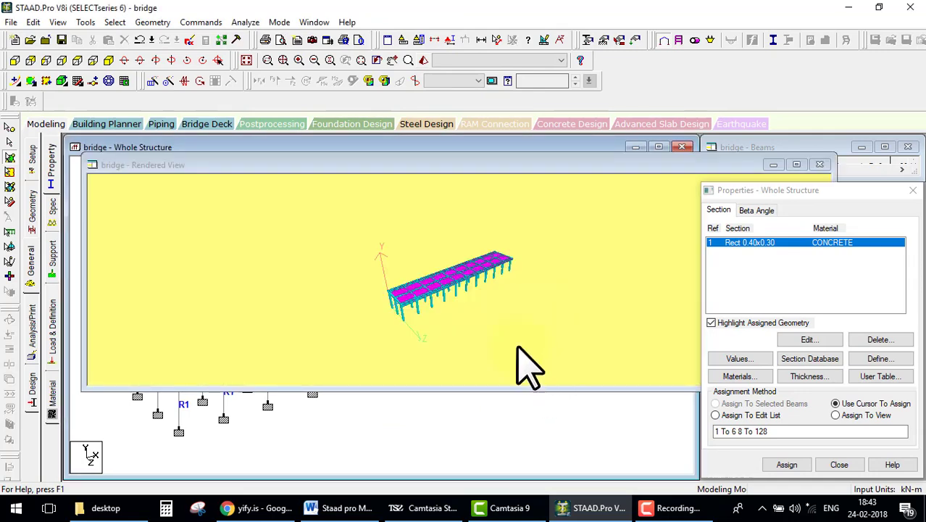
mouse_move(517, 346)
left_mouse_down()
mouse_move(515, 319)
mouse_move(471, 293)
mouse_move(430, 247)
left_mouse_up()
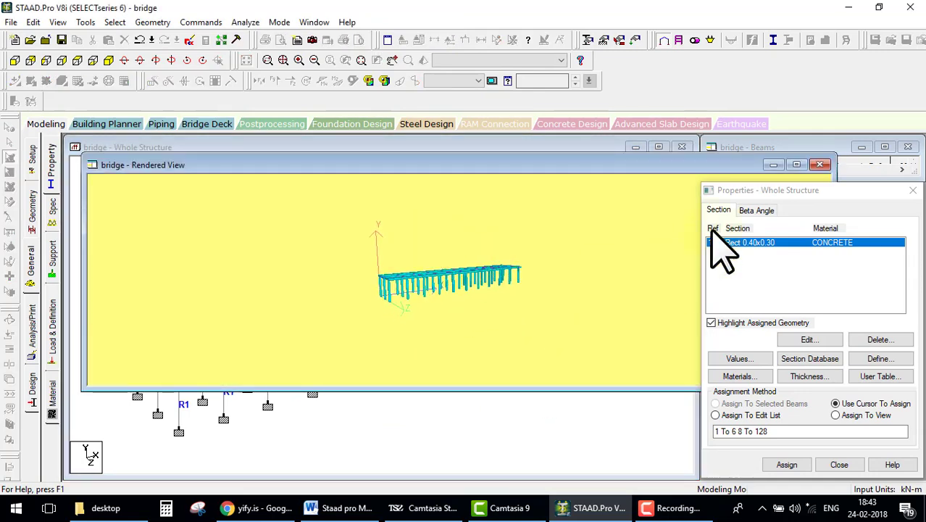
left_click(819, 165)
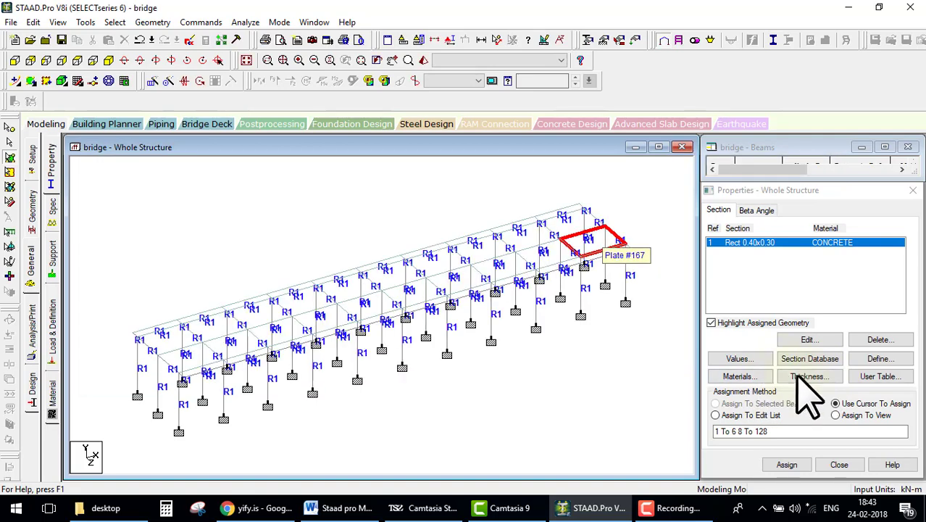
Create a concrete plate thickness property and assign it to all plates in view
left_click(809, 377)
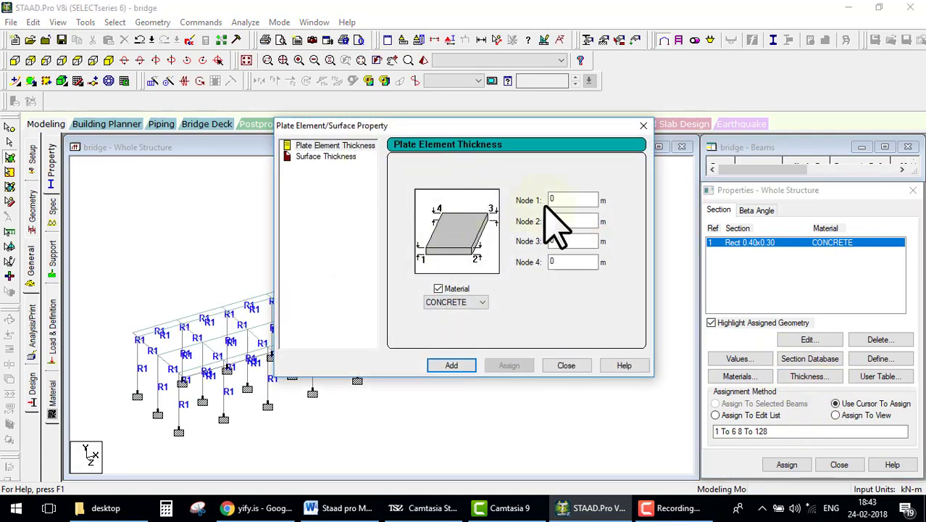
left_click(452, 365)
left_click(564, 365)
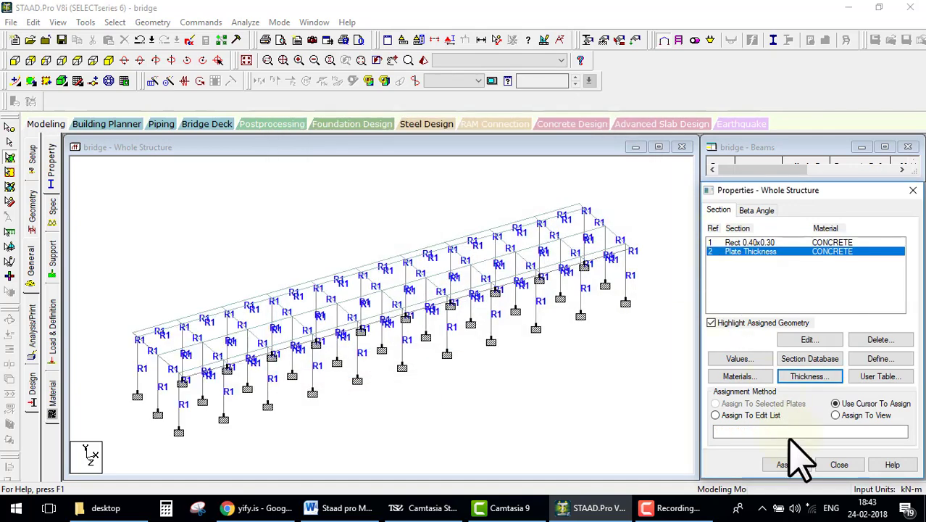
left_click(835, 415)
left_click(794, 466)
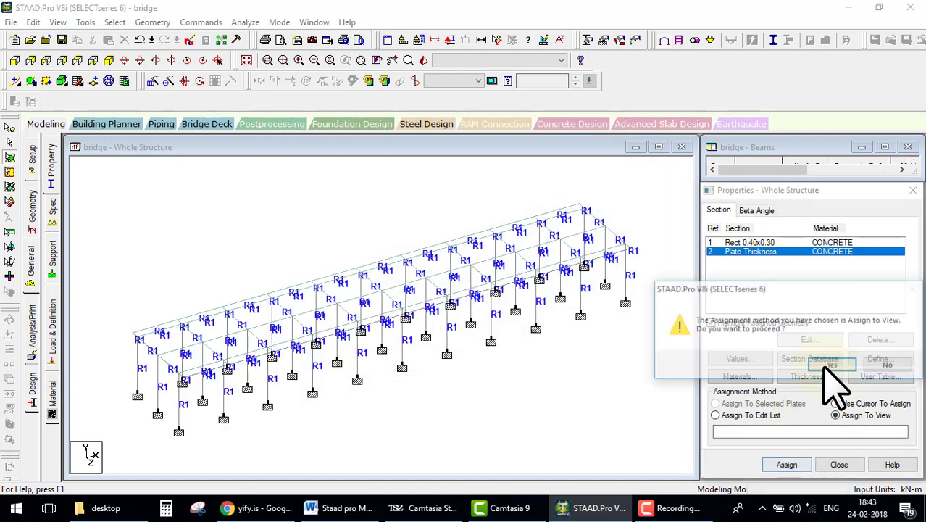
left_click(749, 368)
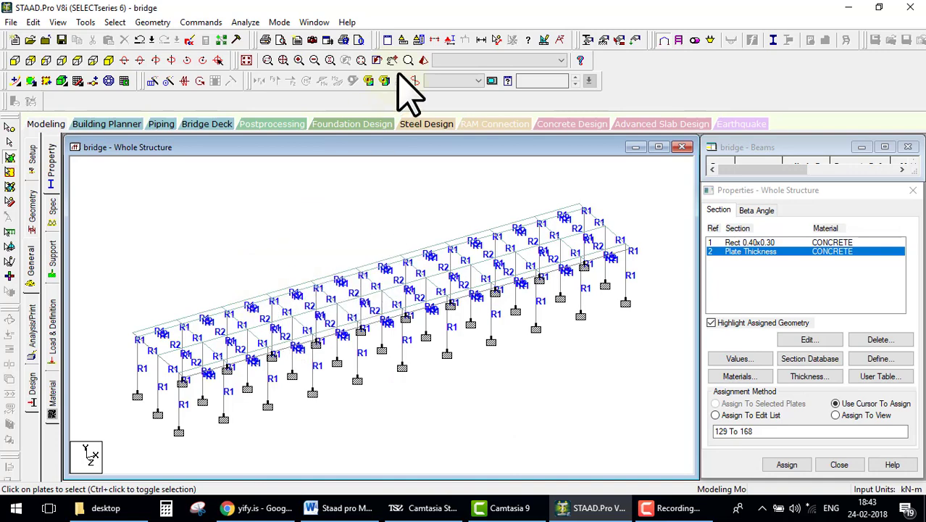
Check the R2 plate thickness in a 3D rendered view of the bridge
left_click(424, 61)
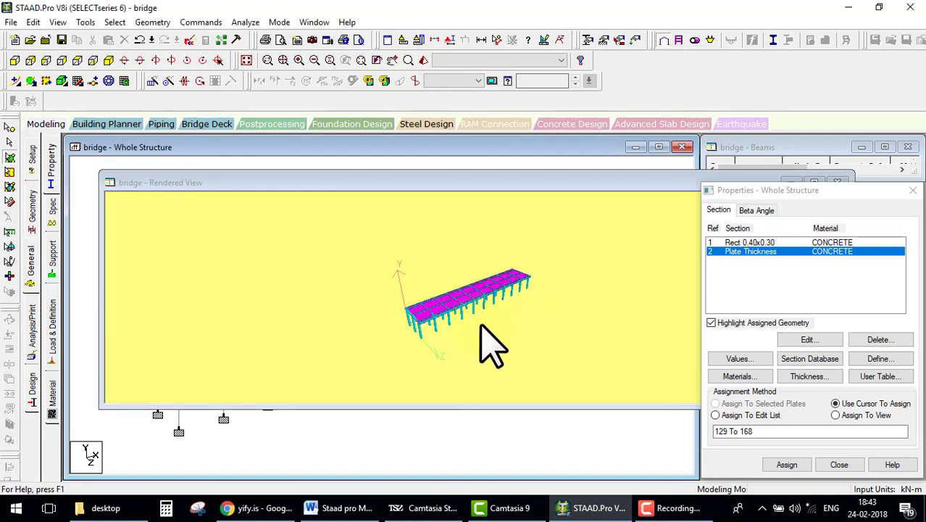
scroll(479, 312, "up", 1)
scroll(480, 312, "up", 1)
scroll(480, 311, "up", 1)
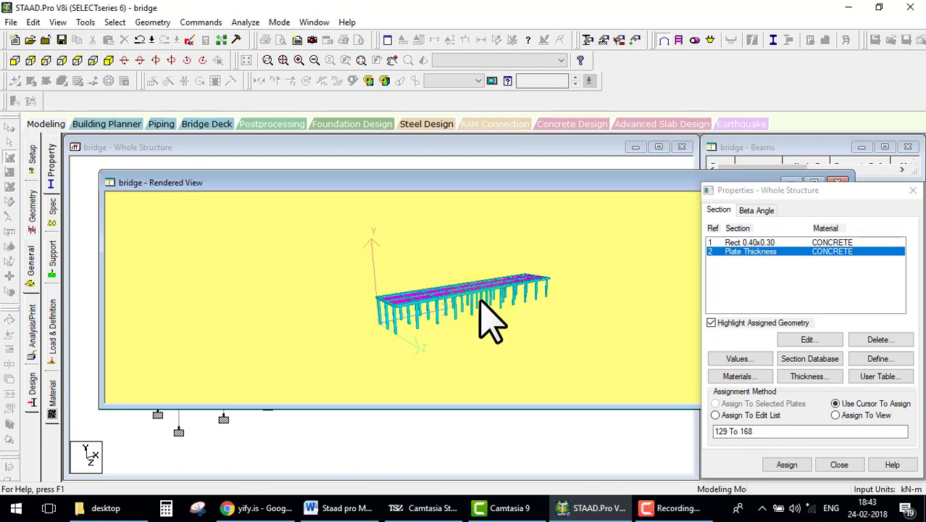
scroll(493, 297, "up", 1)
scroll(513, 293, "up", 2)
left_click_drag(760, 180, 488, 186)
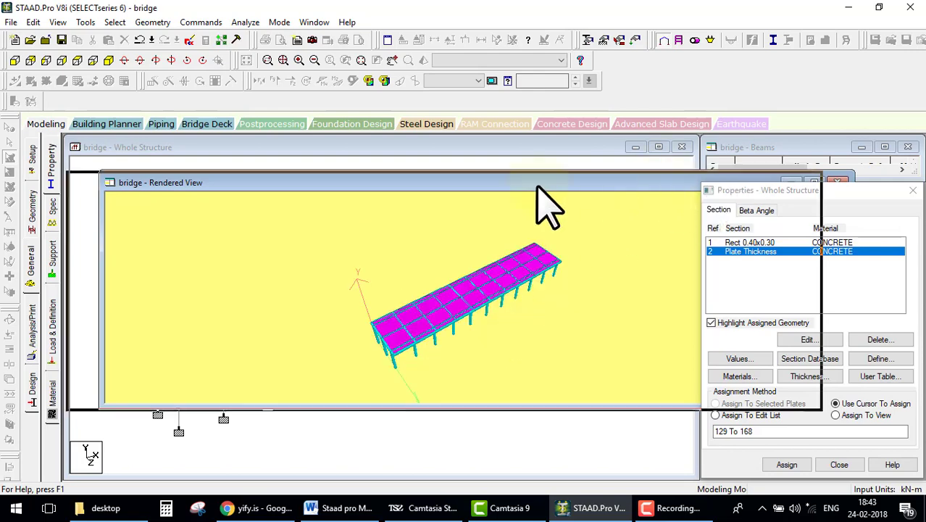
left_click(577, 185)
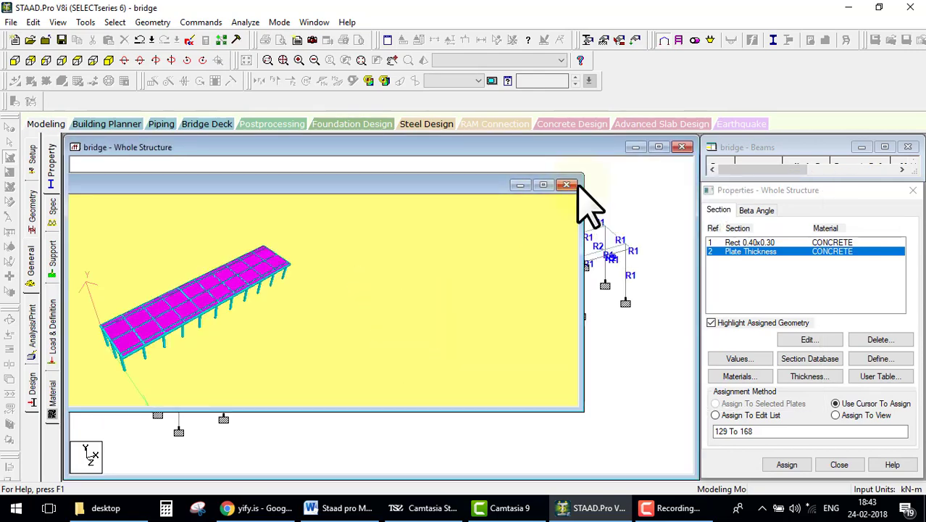
Select all deck plates and switch to the Bridge Deck workspace
left_click(574, 186)
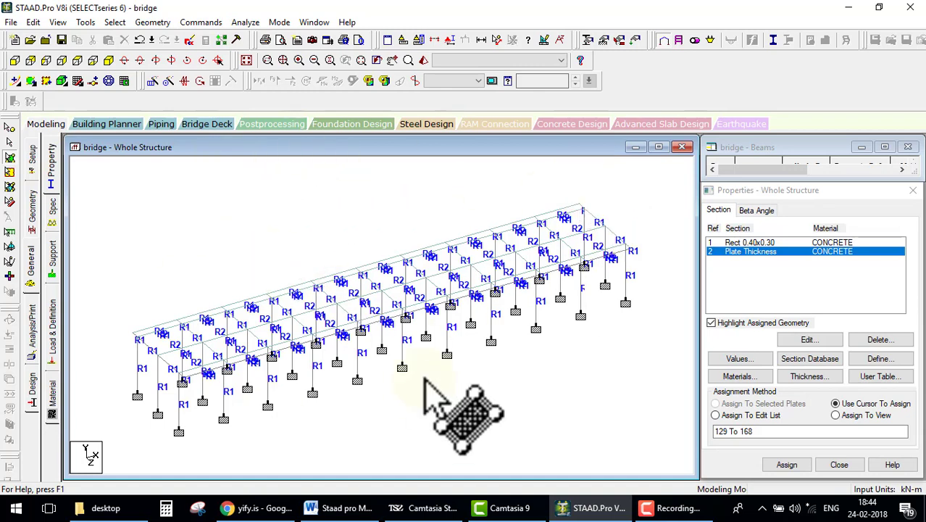
left_click_drag(107, 195, 699, 417)
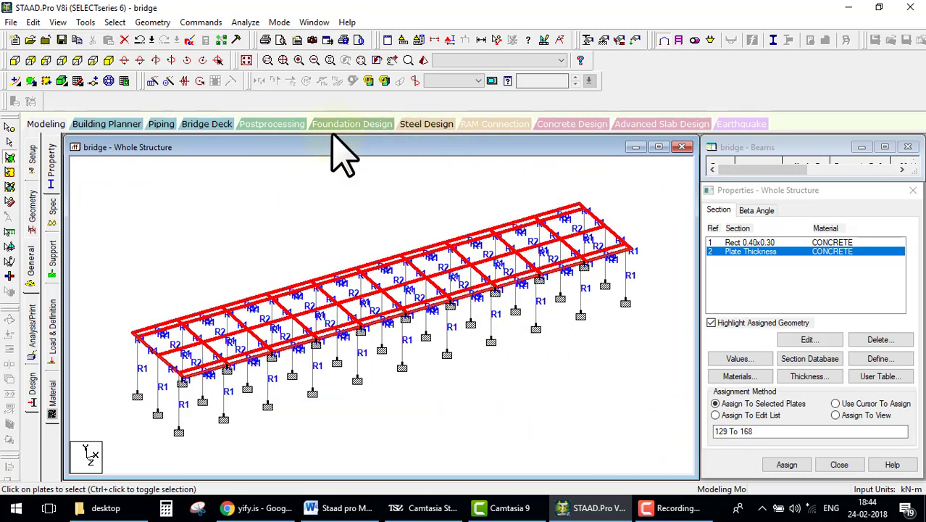
left_click(217, 128)
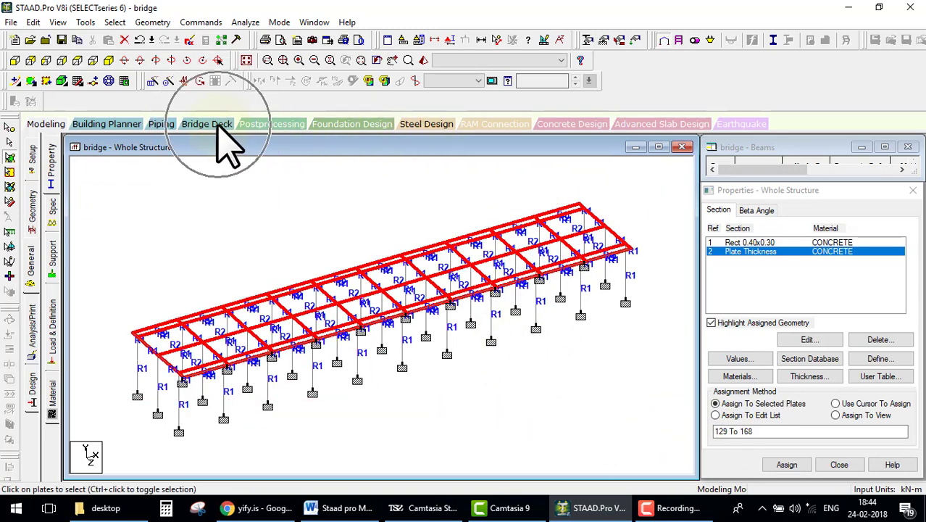
left_click_drag(218, 128, 179, 136)
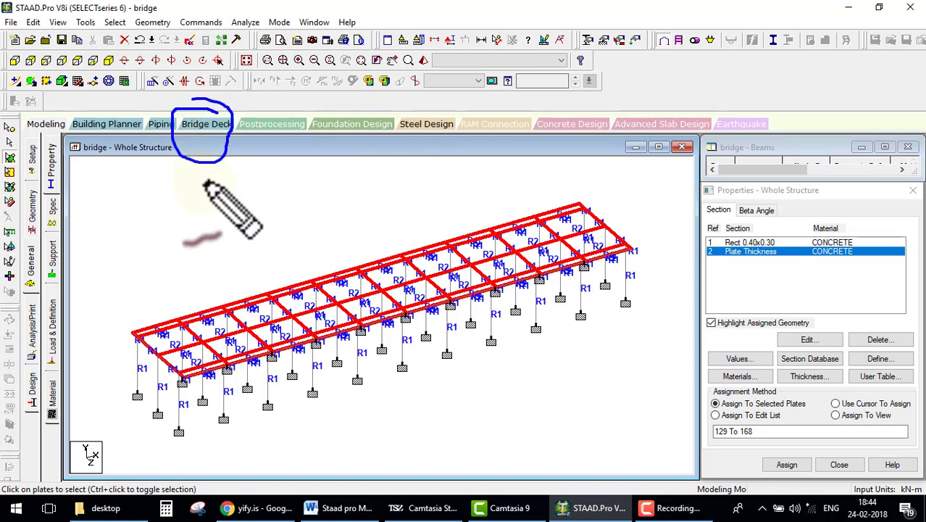
mouse_move(214, 166)
left_mouse_down()
mouse_move(232, 255)
mouse_move(249, 239)
left_mouse_up()
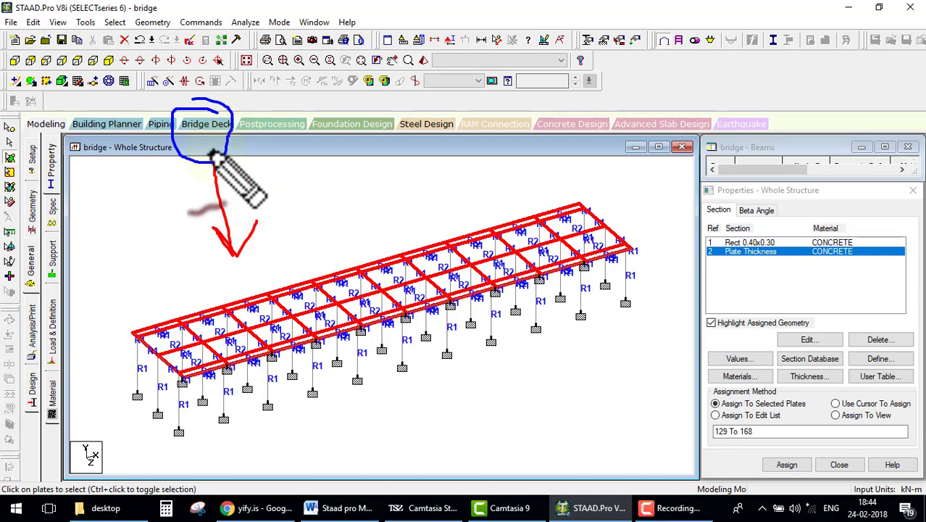
left_click(206, 125)
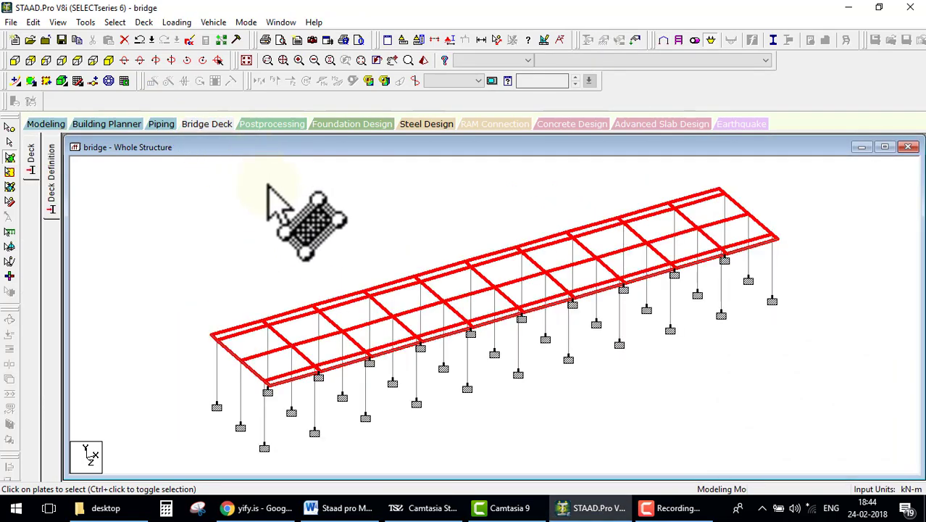
left_click_drag(124, 174, 917, 413)
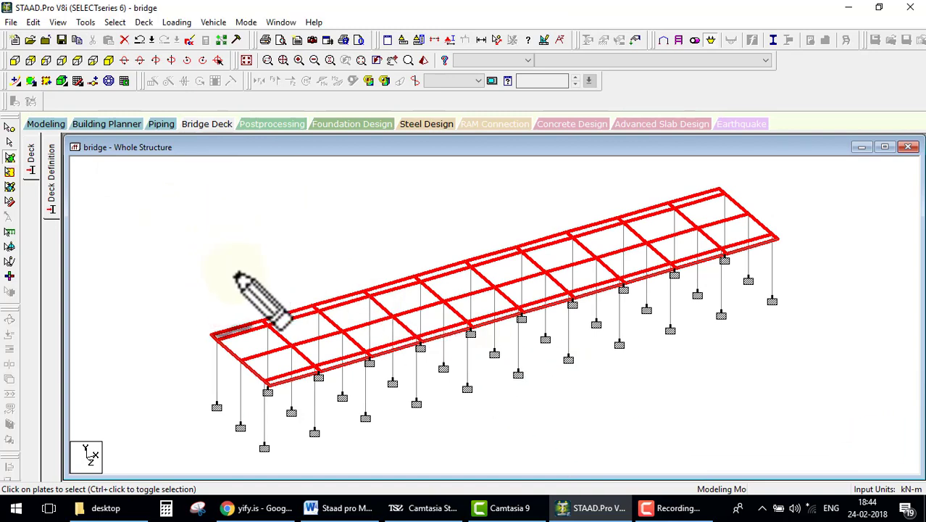
left_click_drag(245, 285, 64, 116)
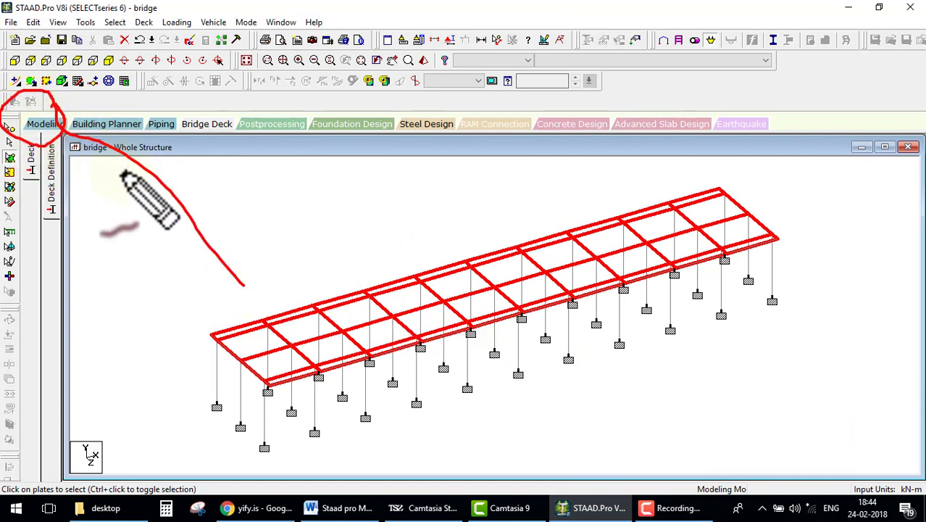
Return to Modeling and select all plates with Ctrl+A for meshing
left_click(61, 124)
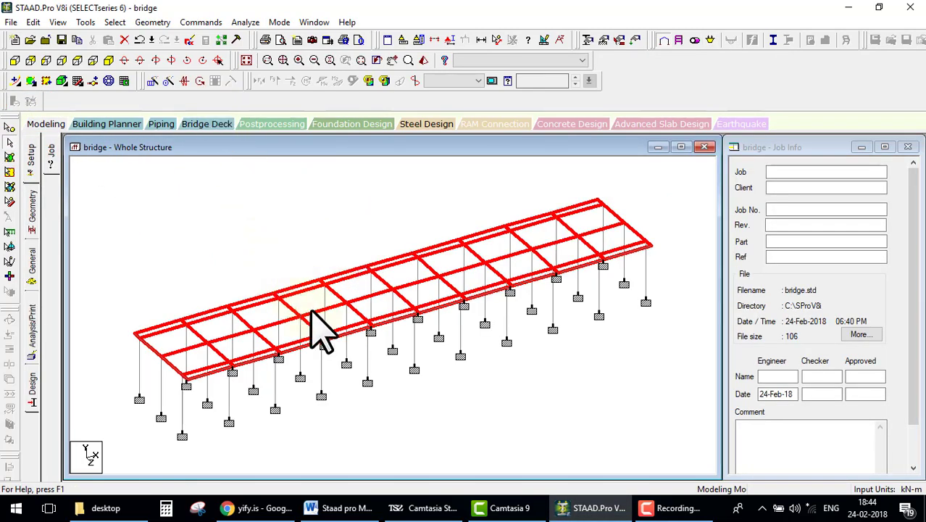
left_click(9, 157)
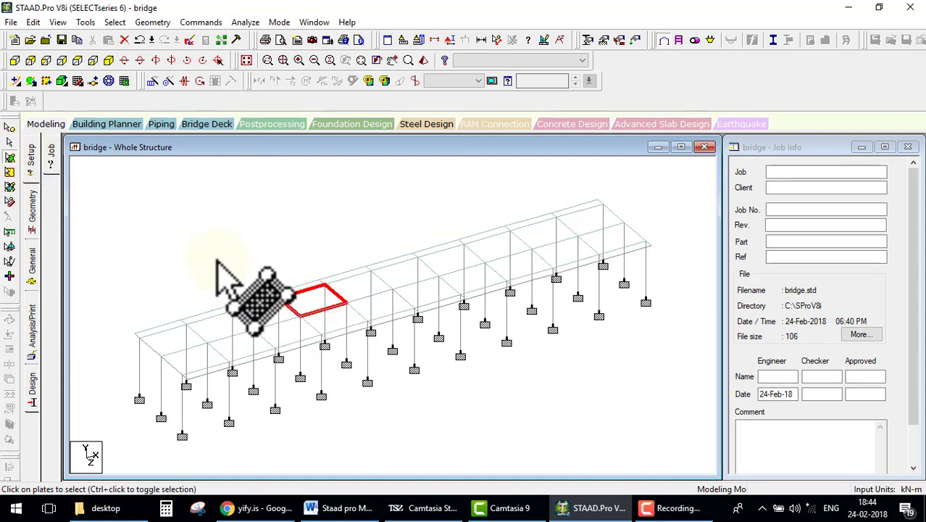
key("ctrl+a")
right_click(300, 306)
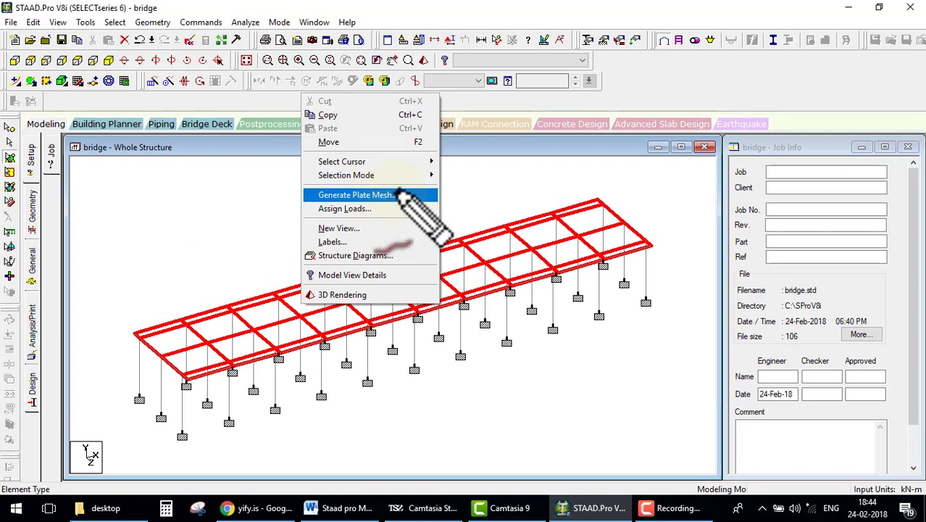
left_click_drag(383, 205, 392, 206)
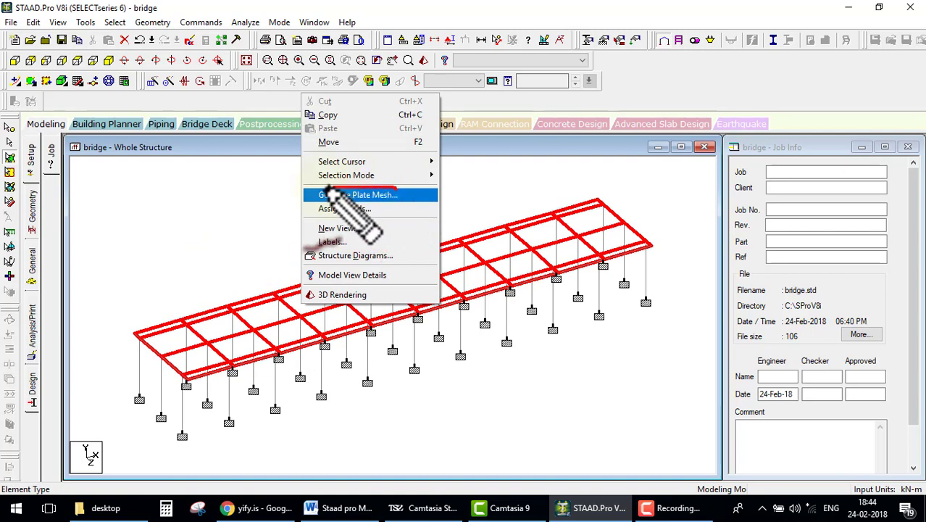
left_click(395, 196)
left_click(495, 314)
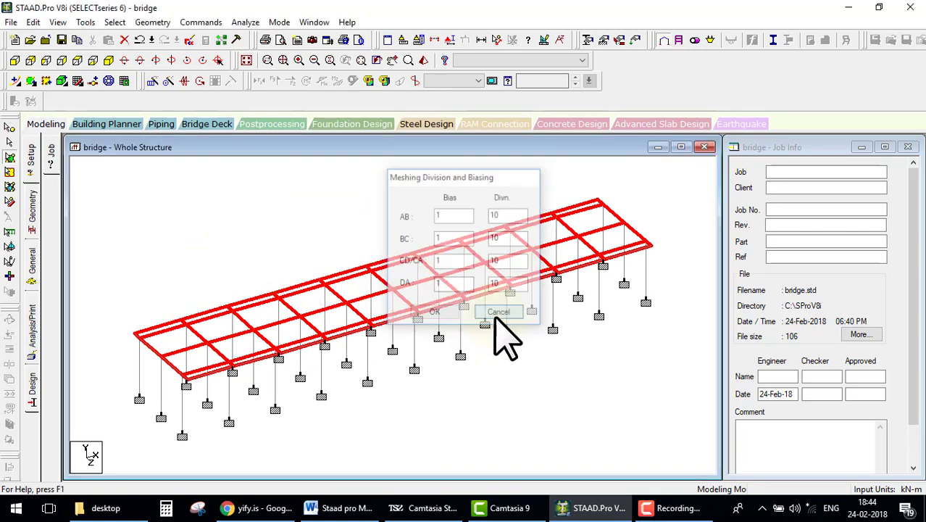
Generate a quadrilateral plate mesh with 10 divisions per edge
right_click(348, 287)
left_click(401, 181)
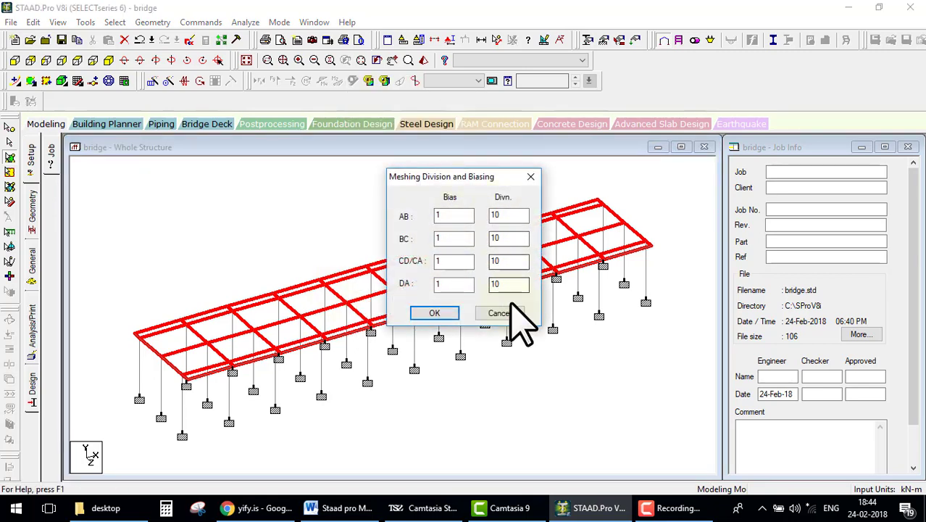
left_click(439, 315)
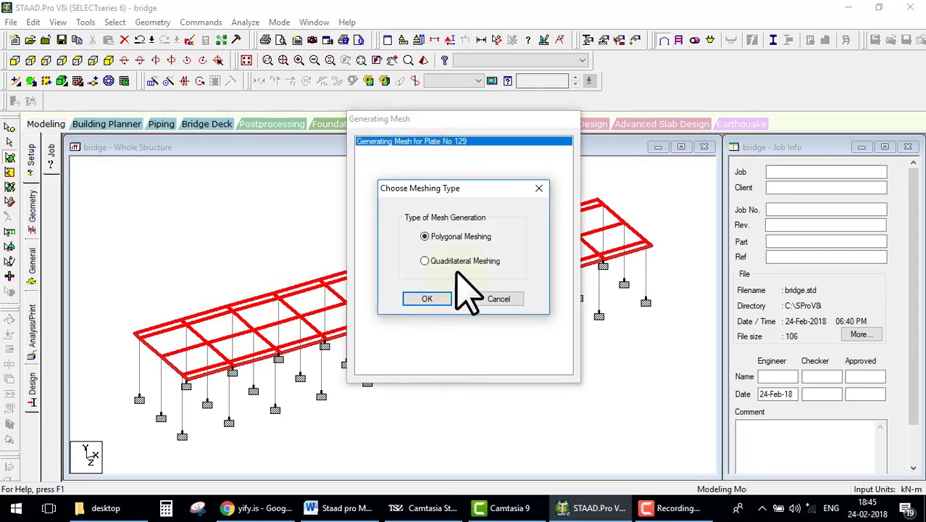
left_click(428, 238)
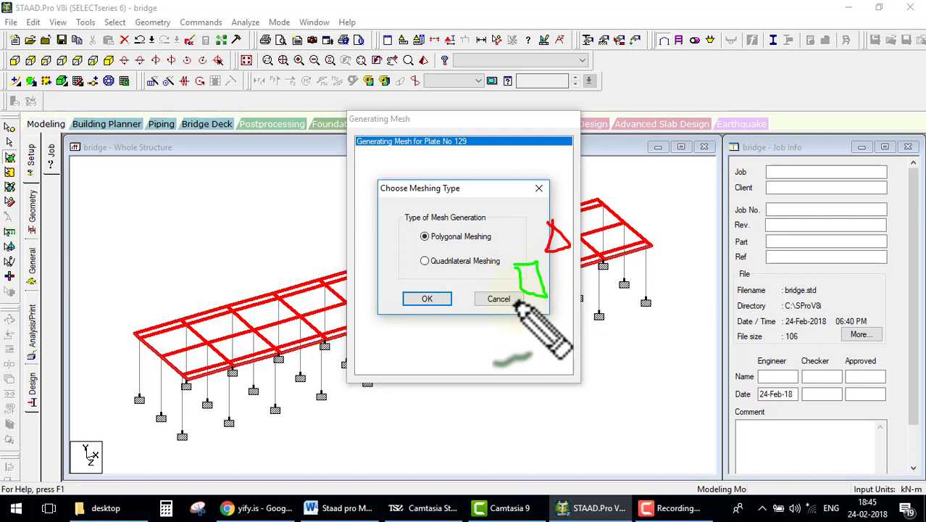
left_click(425, 261)
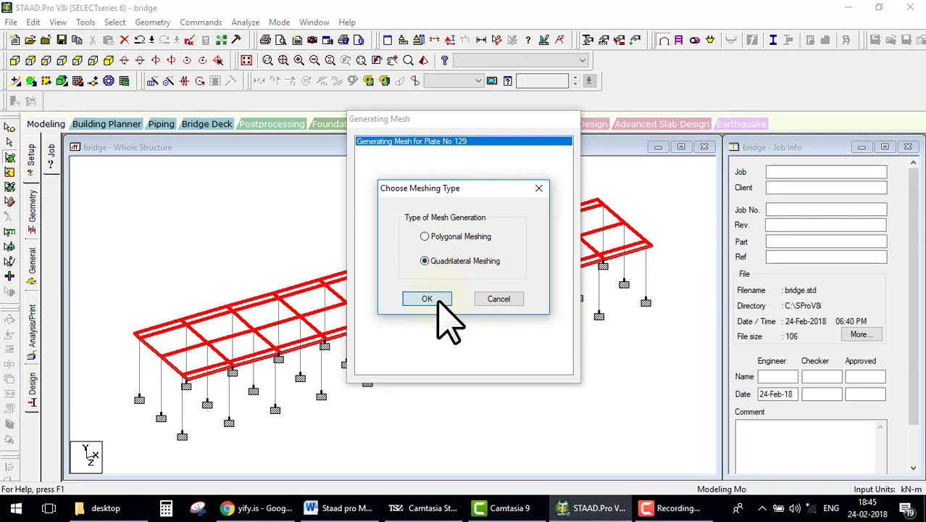
left_click(438, 301)
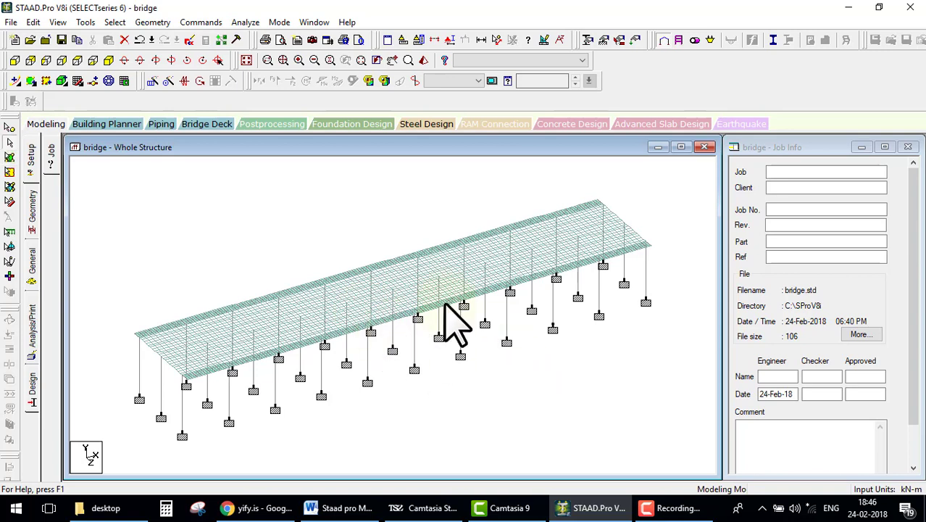
Create a new deck named 'Deck 1' from the meshed deck plates
left_click(200, 127)
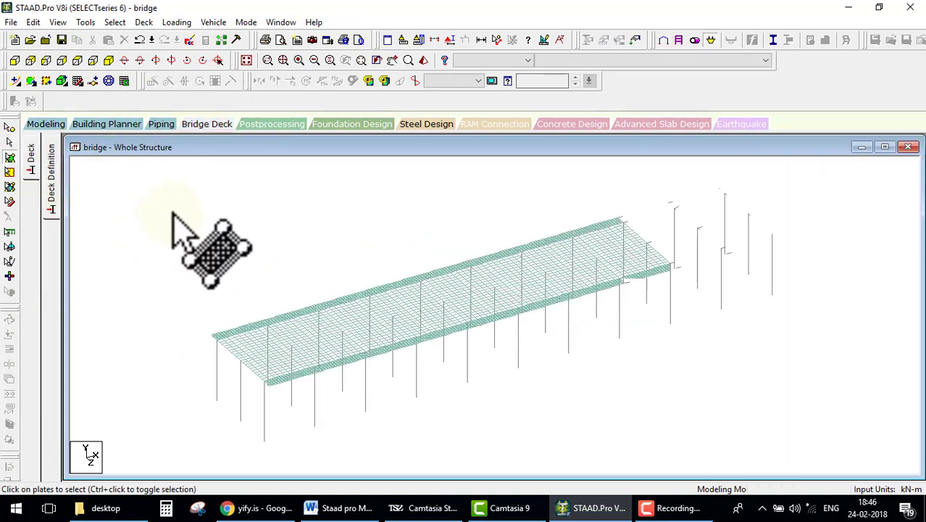
left_click_drag(126, 177, 893, 415)
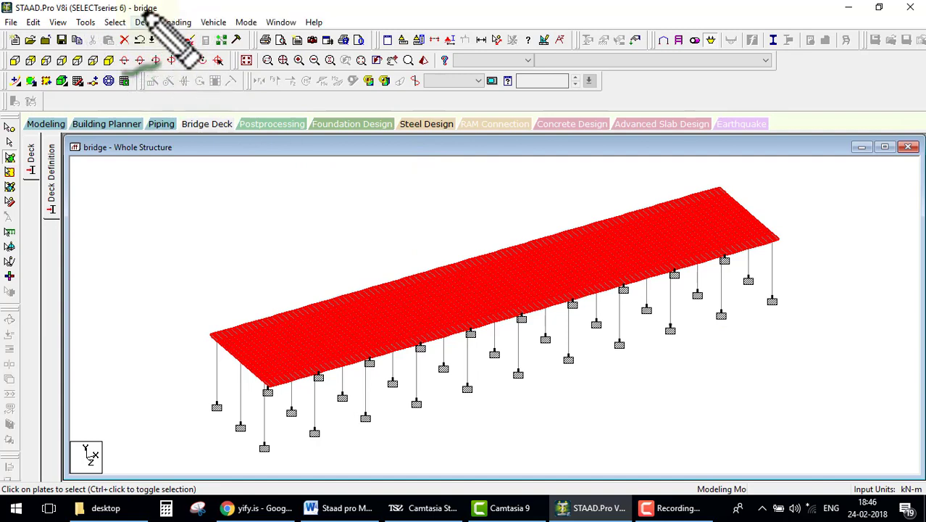
left_click_drag(166, 16, 192, 225)
key("Escape")
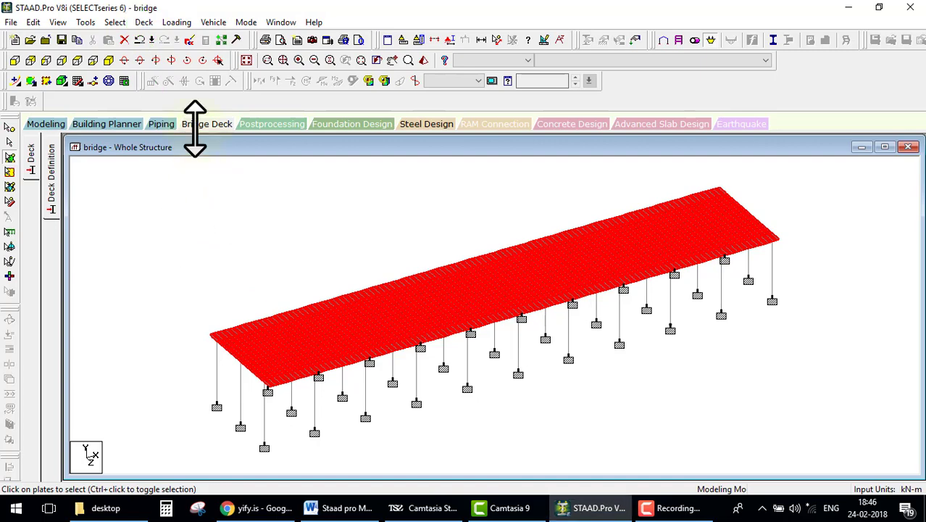
left_click(147, 23)
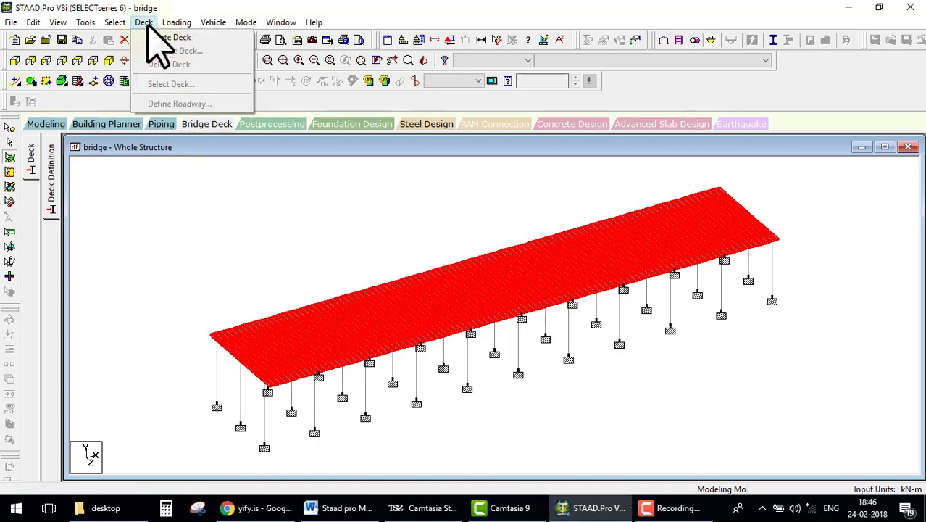
left_click(181, 40)
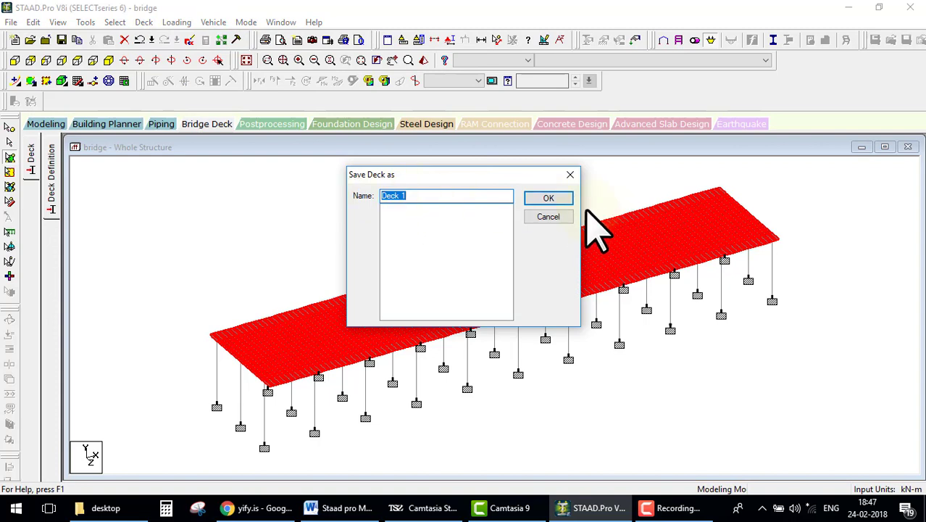
left_click(547, 202)
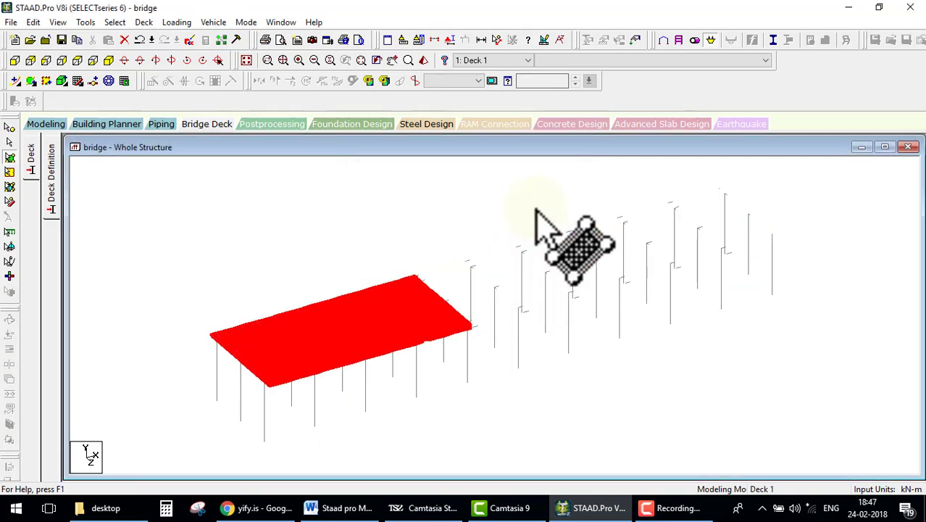
left_click(144, 22)
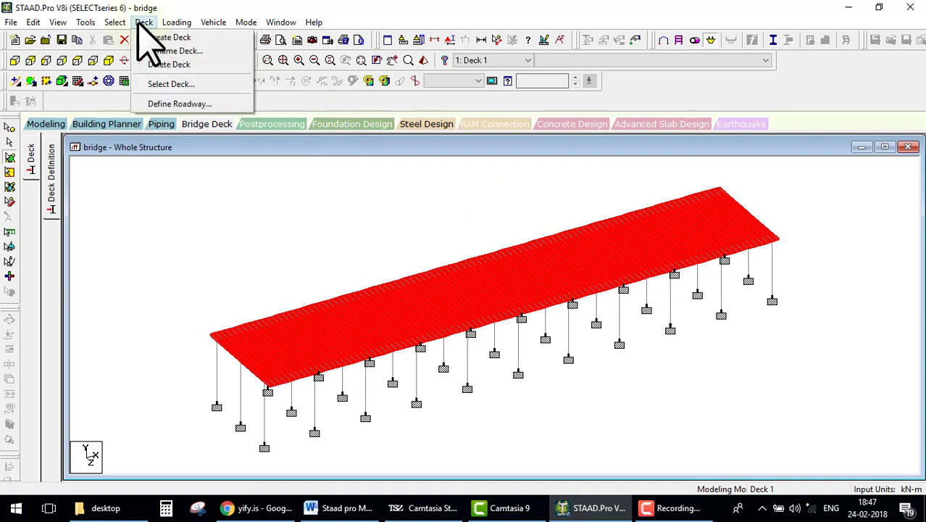
Start a new custom roadway definition for Deck 1
left_click(184, 105)
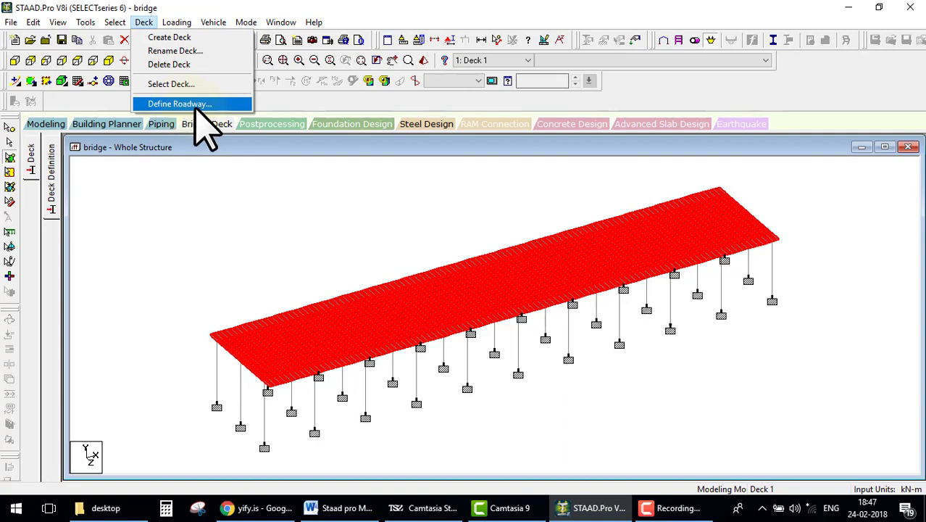
left_click(196, 106)
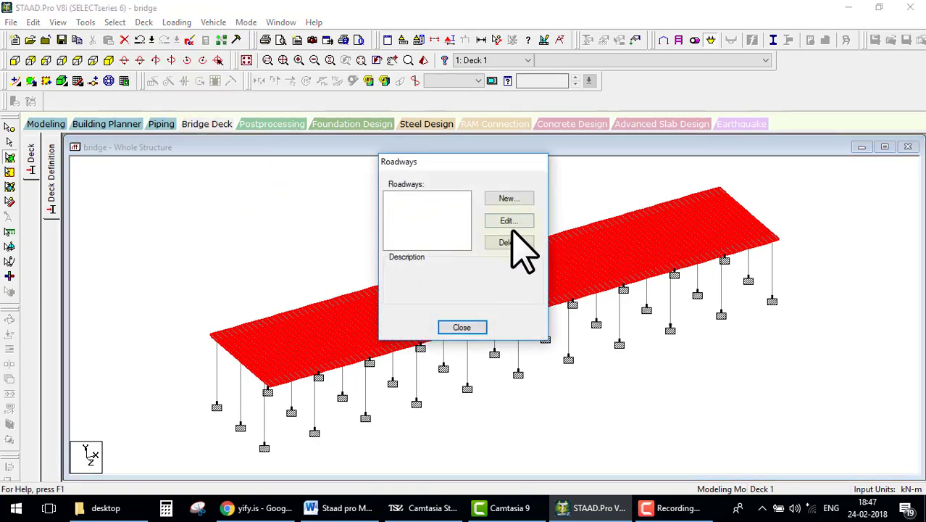
left_click(511, 198)
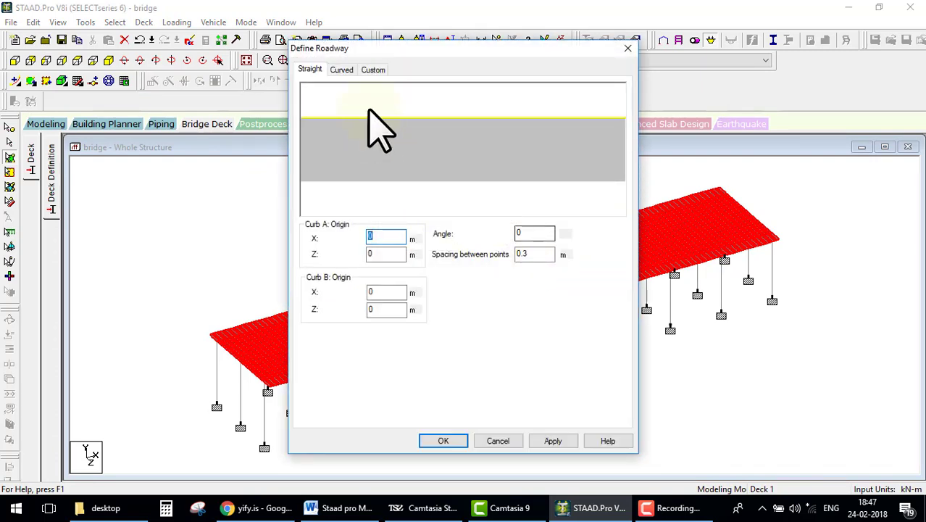
left_click(374, 70)
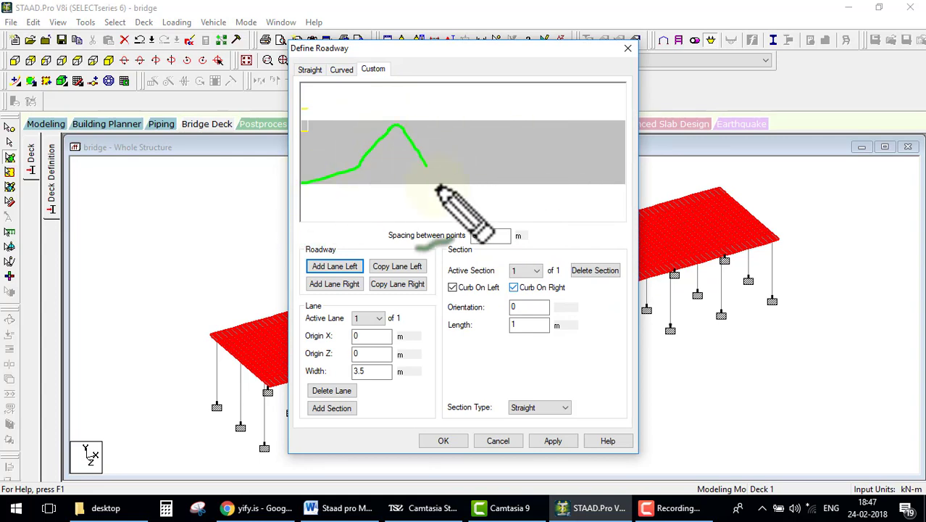
mouse_move(554, 187)
left_mouse_down()
mouse_move(612, 129)
mouse_move(618, 185)
left_mouse_up()
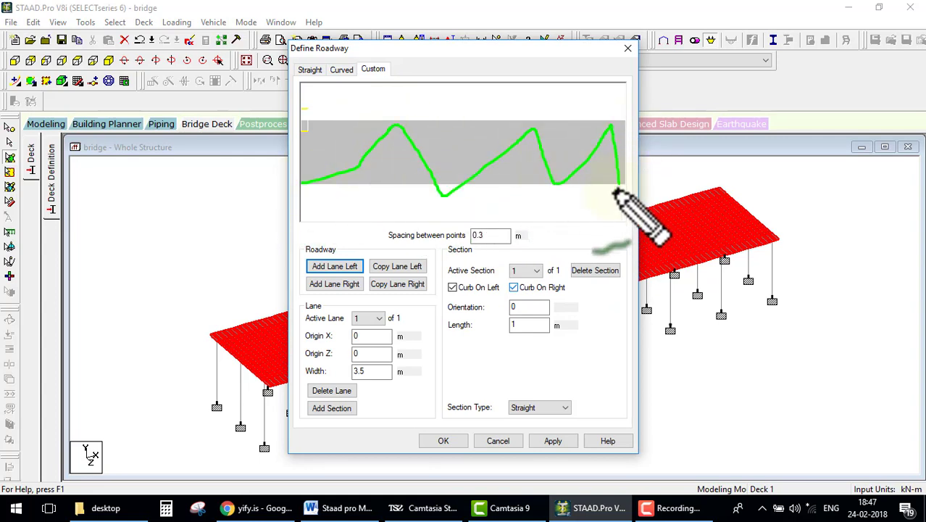
left_click_drag(323, 104, 304, 103)
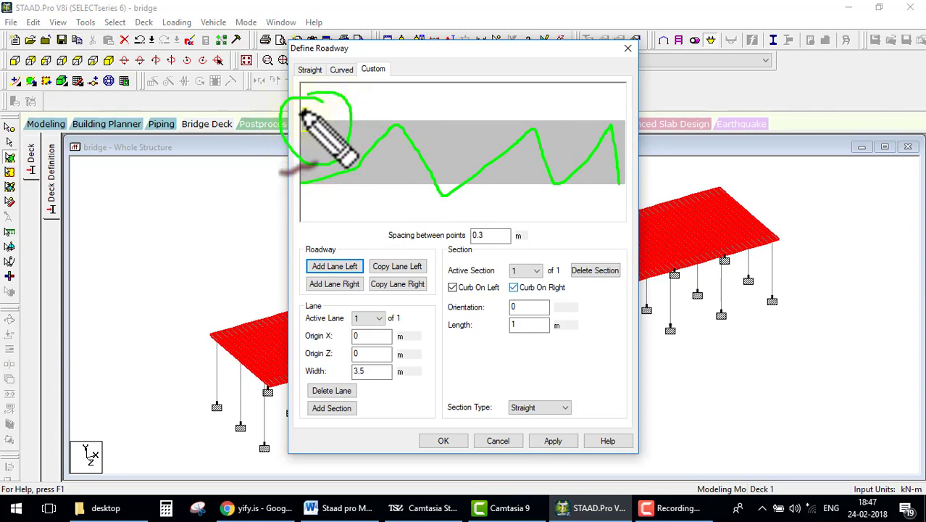
key("r")
mouse_move(299, 108)
left_mouse_down()
mouse_move(307, 117)
mouse_move(298, 109)
left_mouse_up()
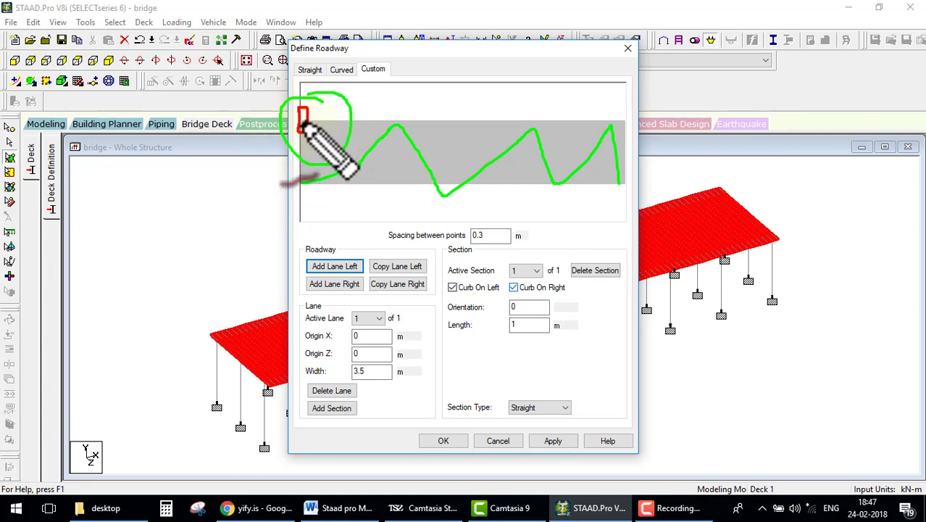
mouse_move(309, 120)
left_mouse_down()
mouse_move(626, 122)
mouse_move(627, 147)
mouse_move(297, 149)
left_mouse_up()
left_click_drag(297, 149, 299, 122)
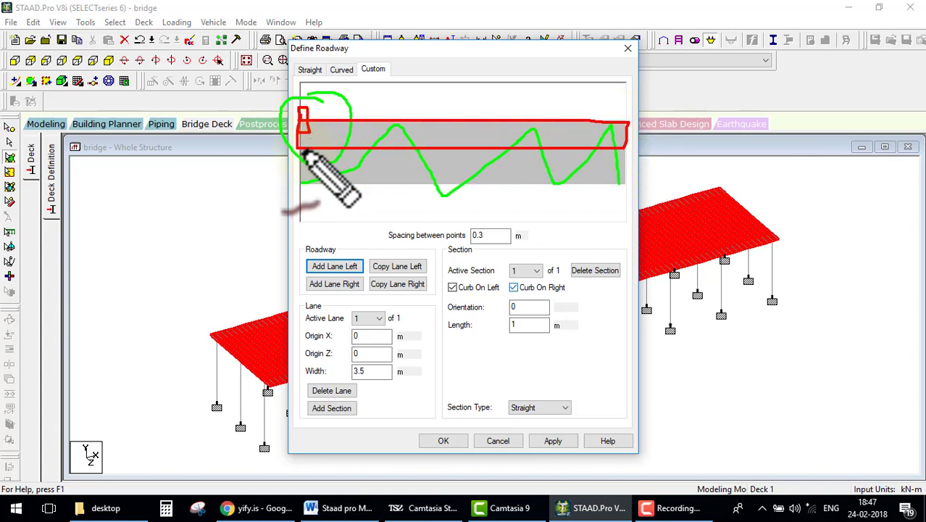
mouse_move(627, 149)
left_mouse_down()
mouse_move(626, 183)
mouse_move(309, 183)
left_mouse_up()
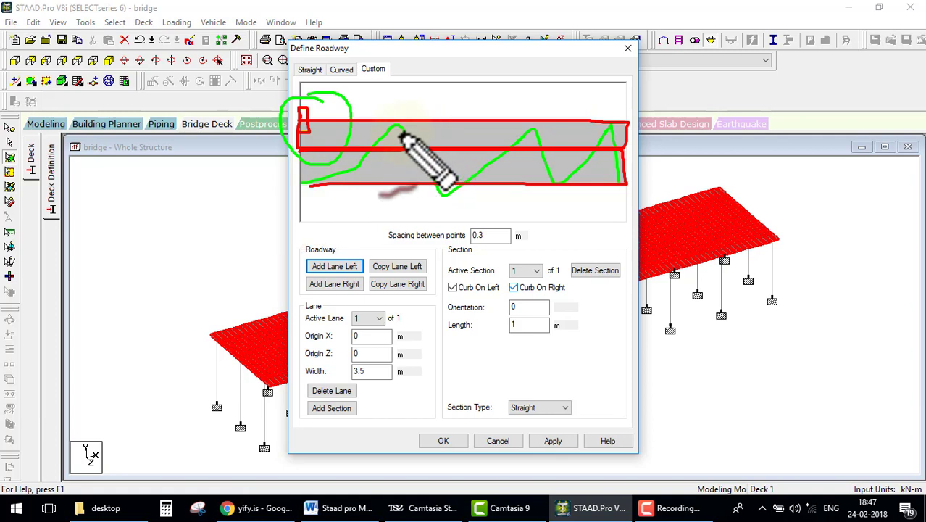
mouse_move(400, 135)
left_mouse_down()
mouse_move(469, 133)
mouse_move(419, 160)
left_mouse_up()
left_click_drag(418, 159, 438, 173)
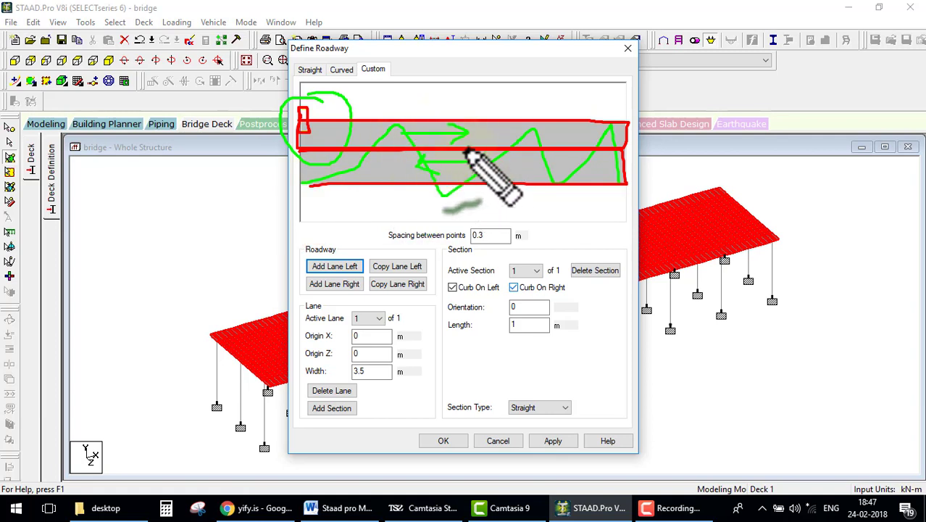
key("Escape")
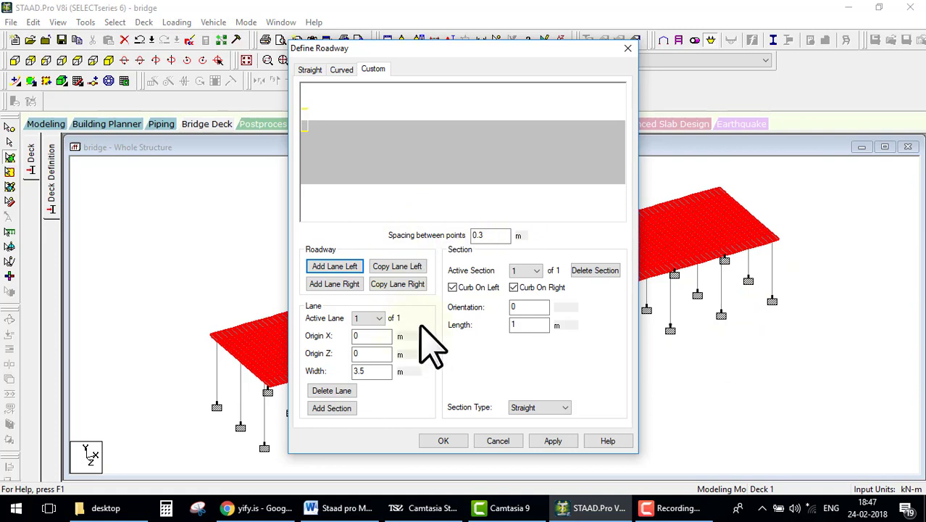
Set the roadway section length to 50 m
left_click(531, 325)
key("ctrl+2")
left_click_drag(509, 385, 544, 375)
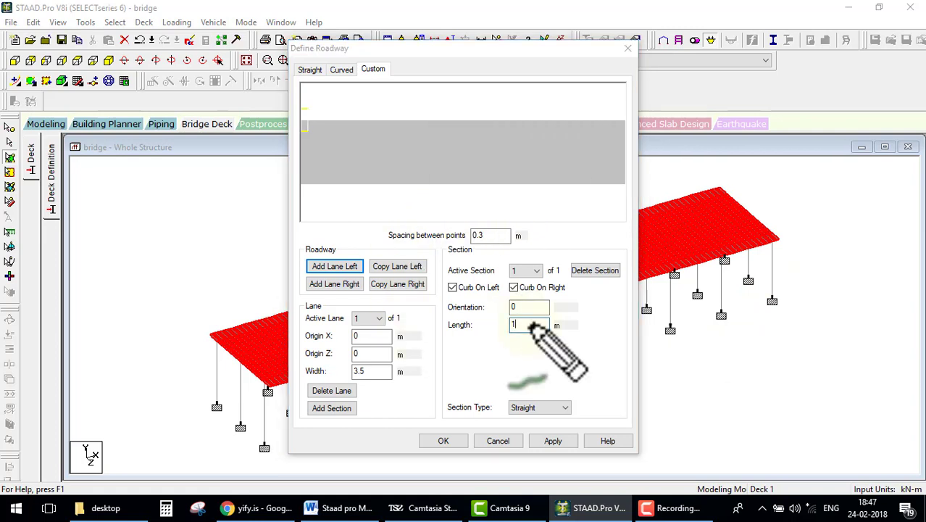
key("e")
left_click_drag(513, 322, 533, 345)
key("Escape")
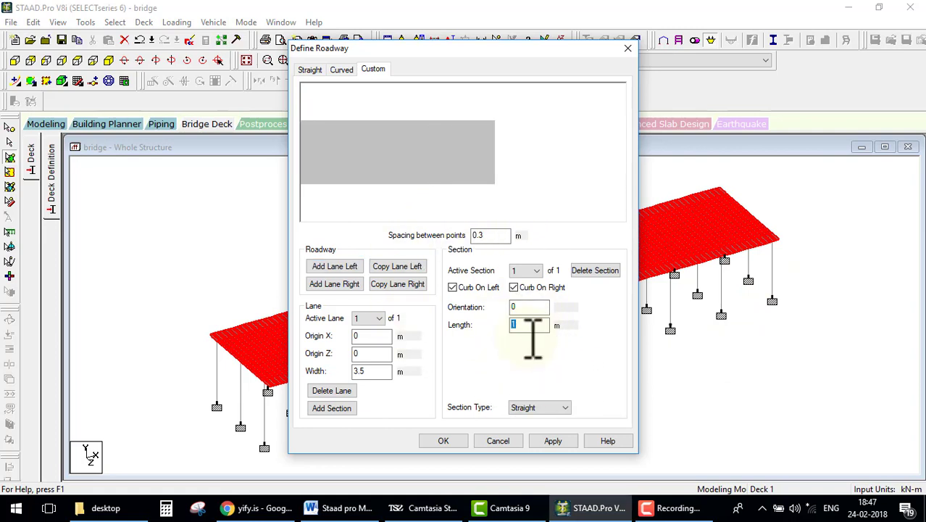
type("50")
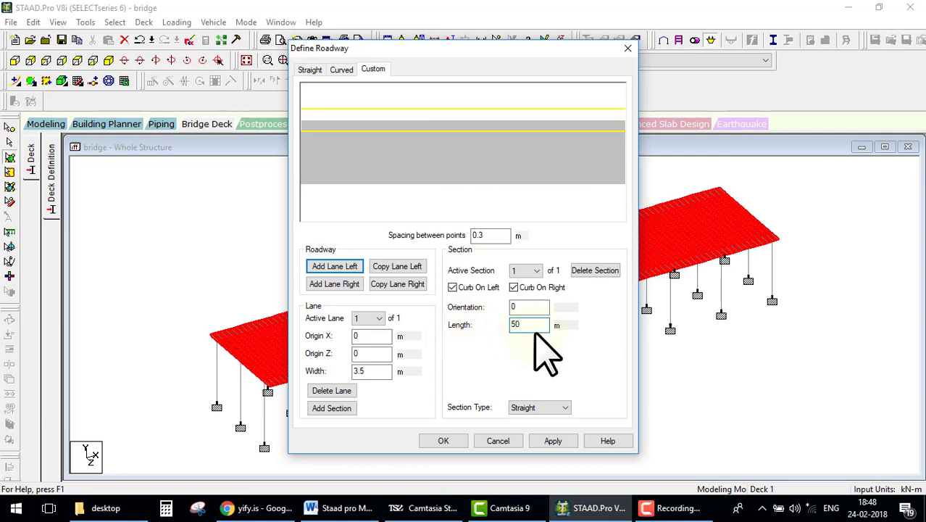
left_click(536, 330)
left_click(458, 129)
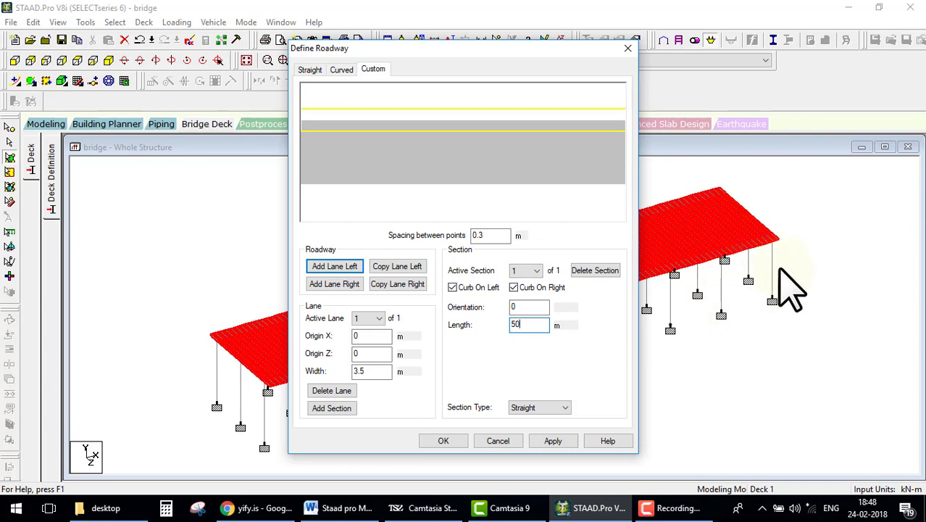
Define a 5 m lane at Origin Z 2.5, copy it right, and confirm
double_click(378, 371)
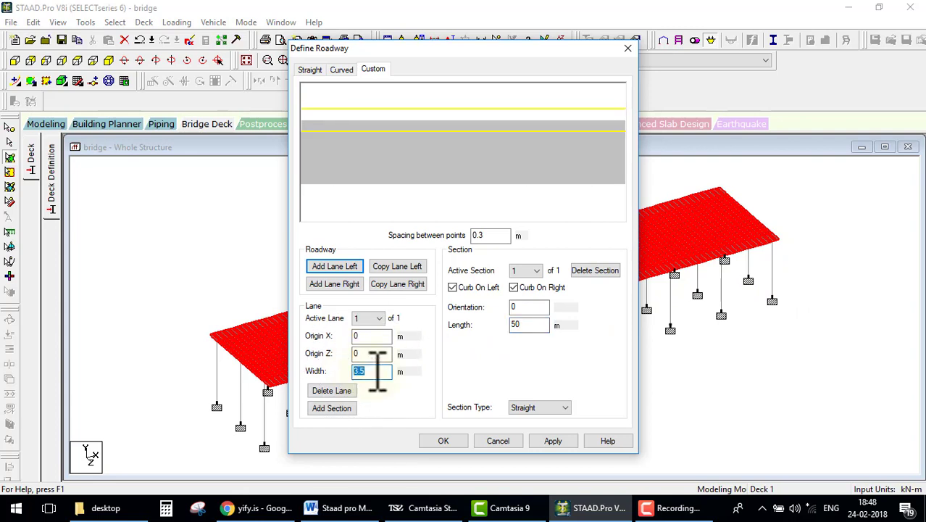
type("5")
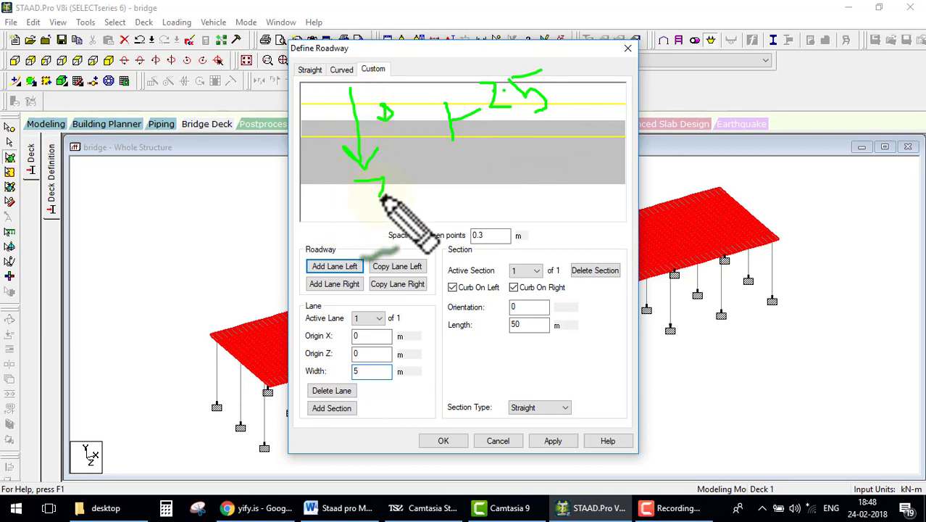
left_click(362, 353)
type("2.5")
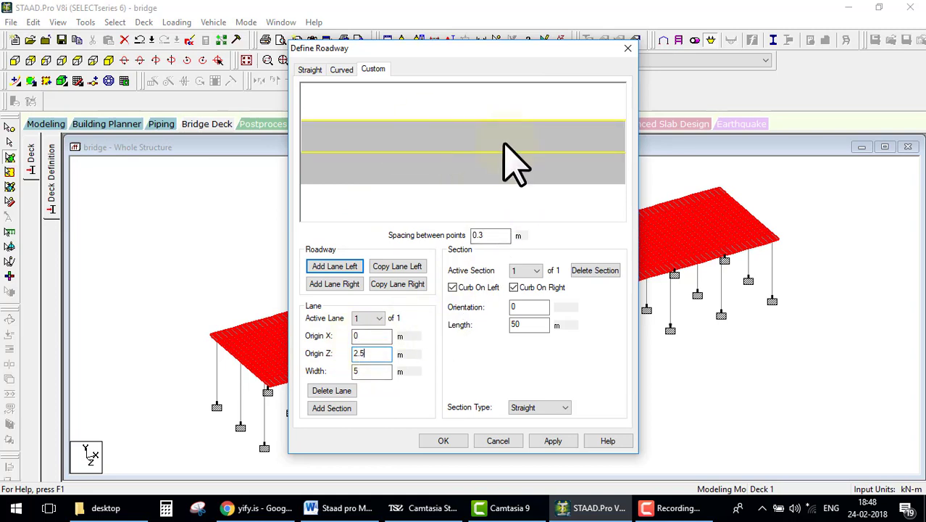
left_click(409, 284)
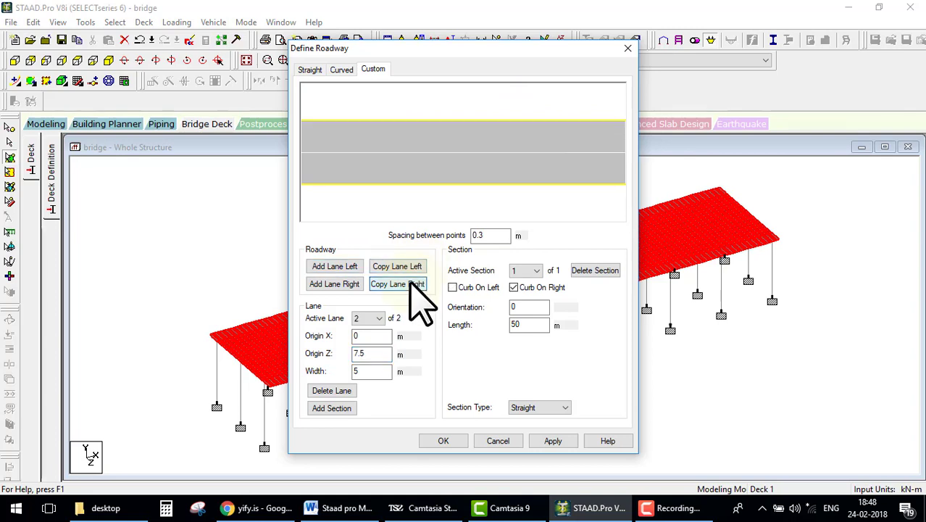
left_click(404, 292)
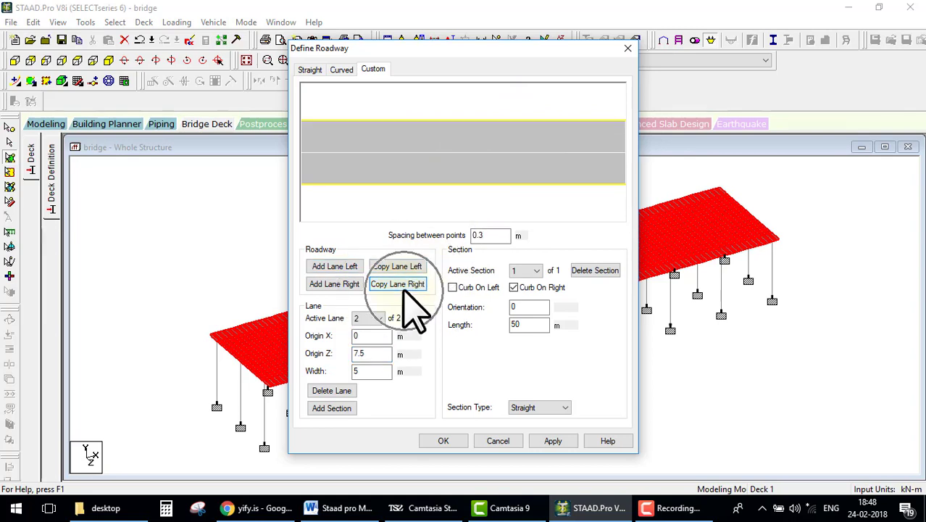
left_click(464, 439)
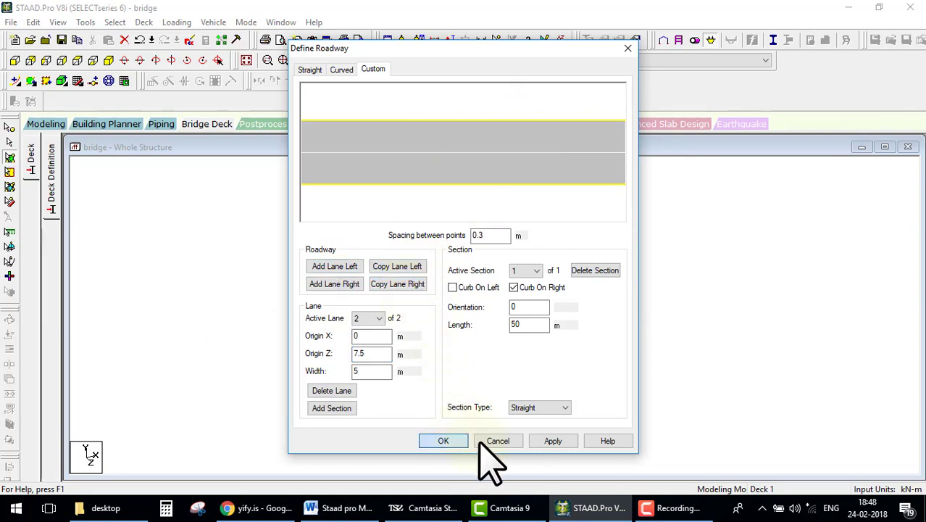
Run the Influence Surface Generator and dismiss its missing-results warning
left_click(471, 328)
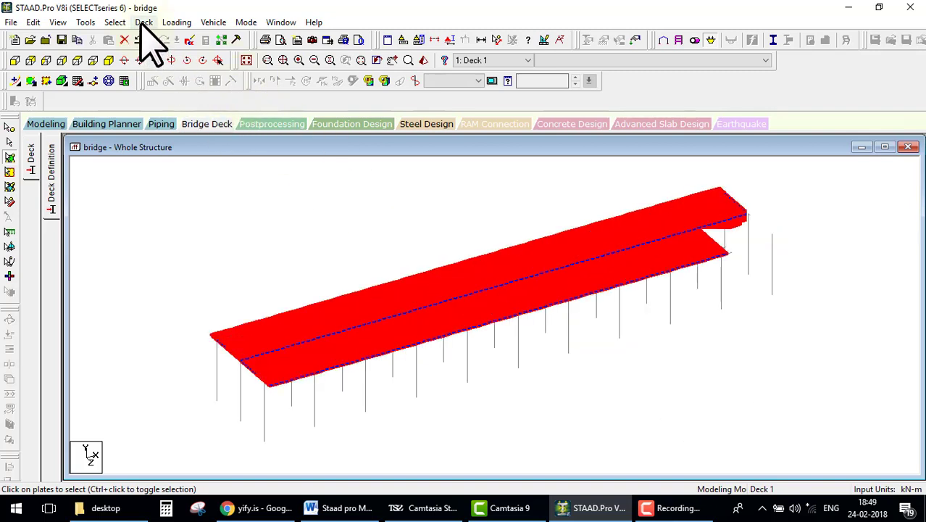
left_click(178, 23)
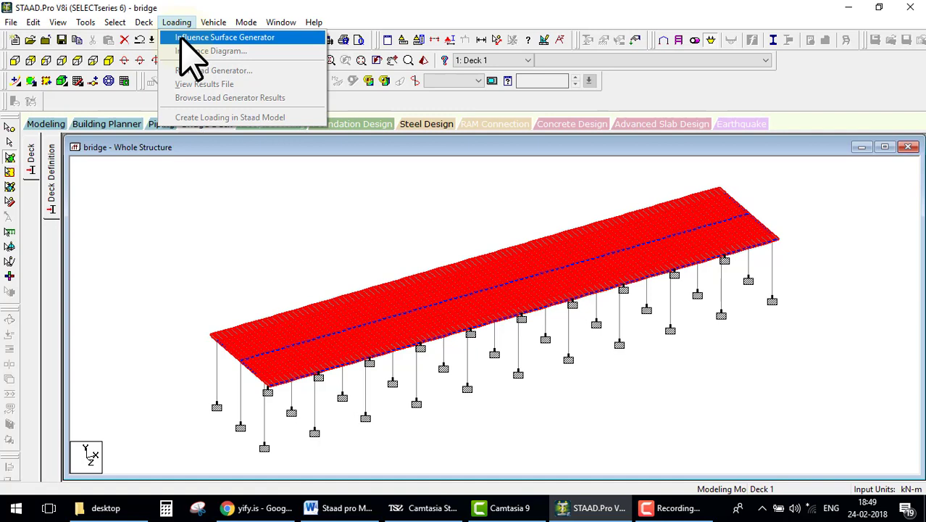
left_click(181, 39)
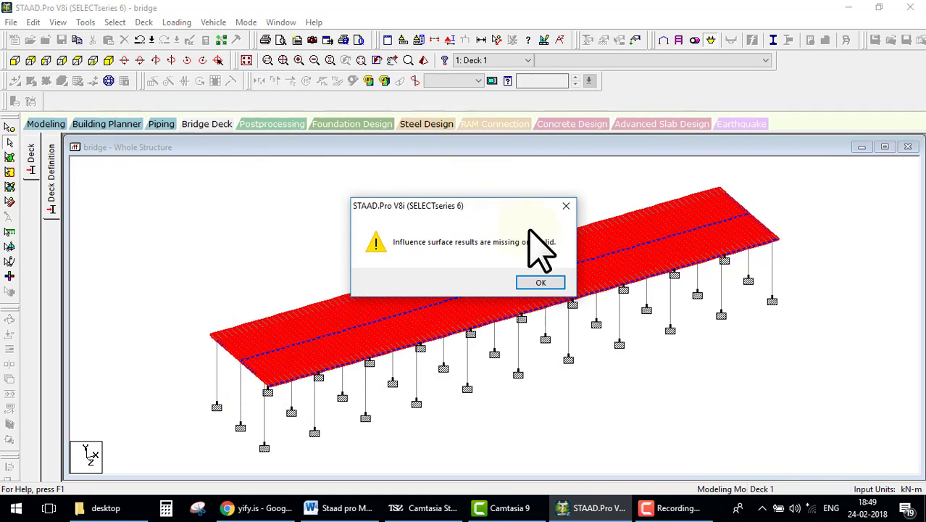
mouse_move(568, 234)
left_mouse_down()
mouse_move(424, 282)
mouse_move(585, 269)
mouse_move(572, 233)
left_mouse_up()
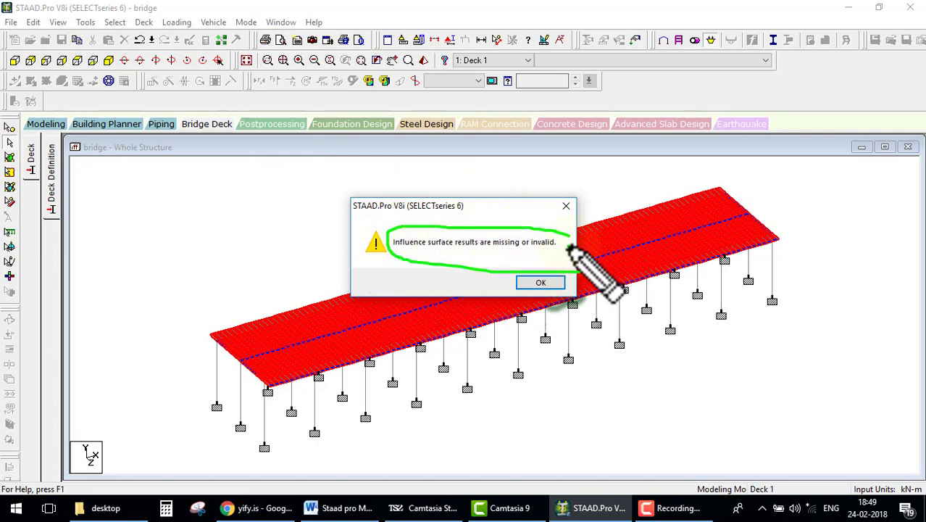
left_click(540, 283)
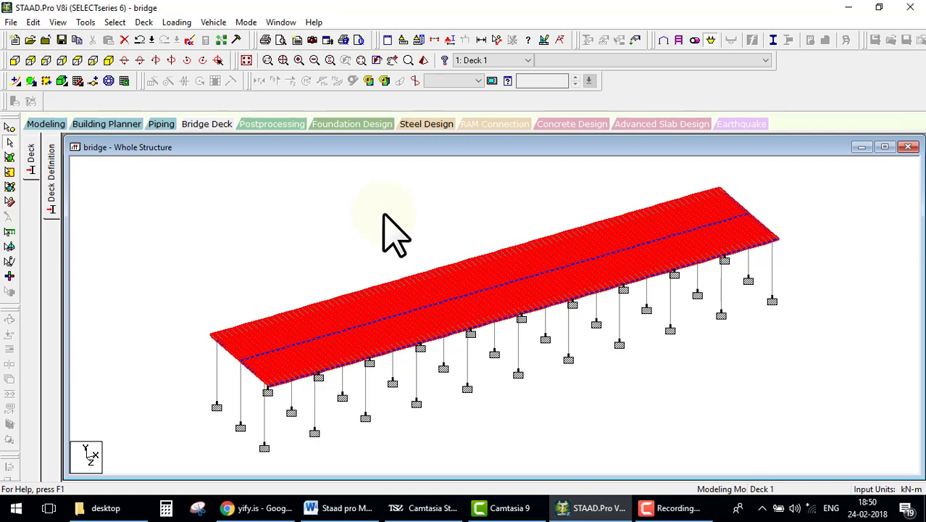
Create primary load case 1 of type Dead titled 'dead'
left_click(46, 126)
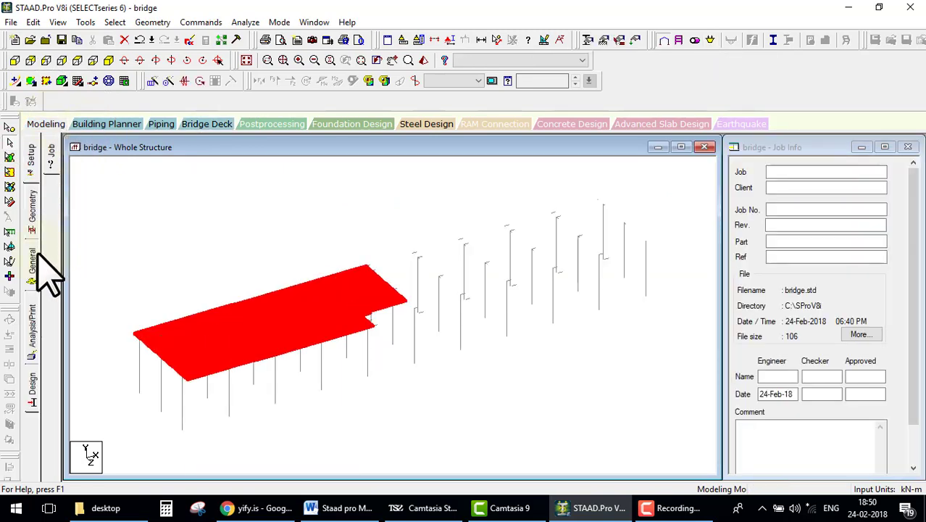
left_click(47, 264)
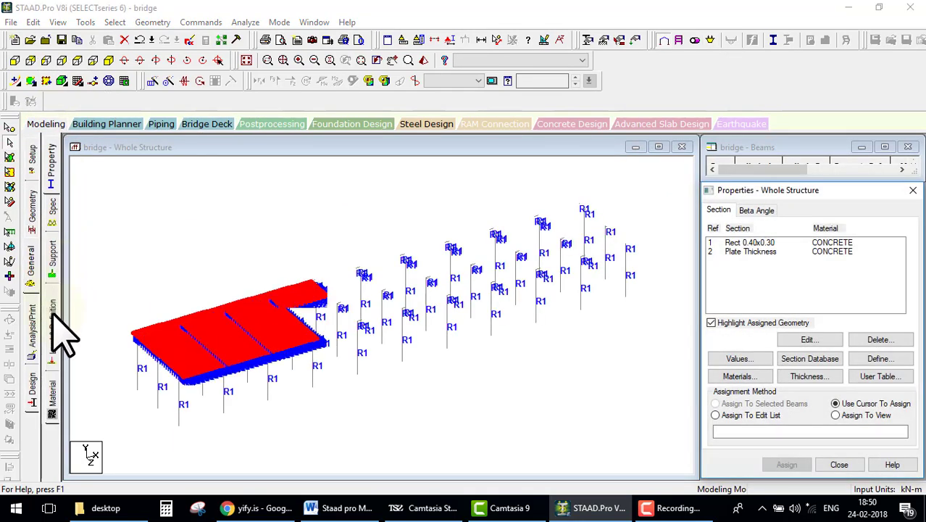
left_click(770, 172)
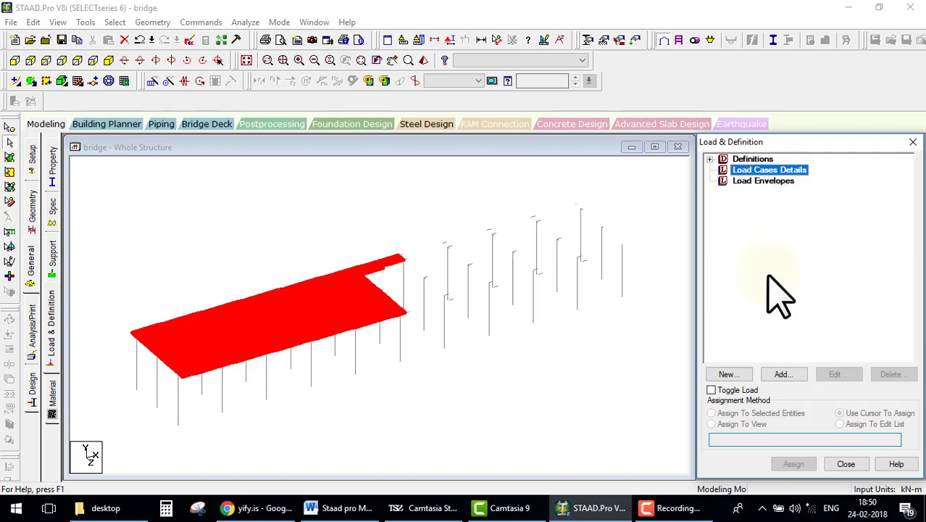
left_click(782, 374)
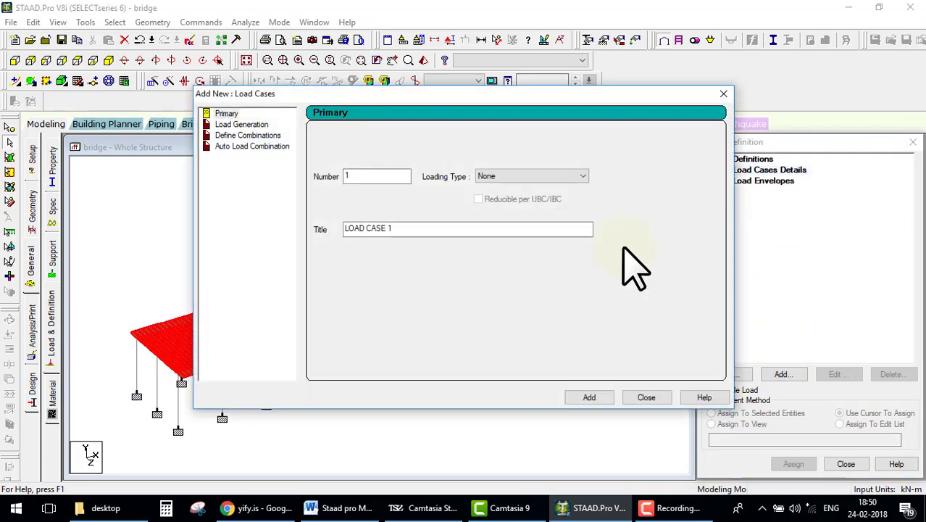
left_click(482, 176)
left_click(493, 197)
left_click_drag(405, 229, 285, 229)
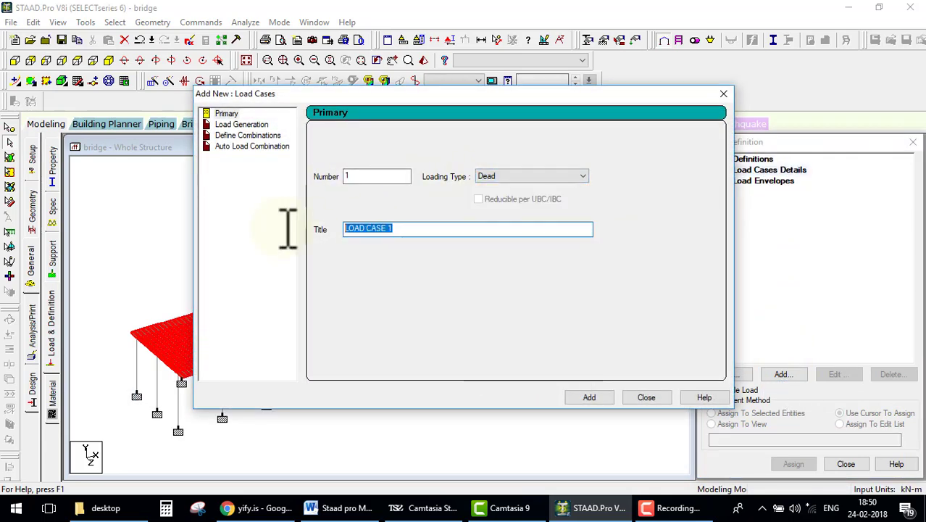
type("dead")
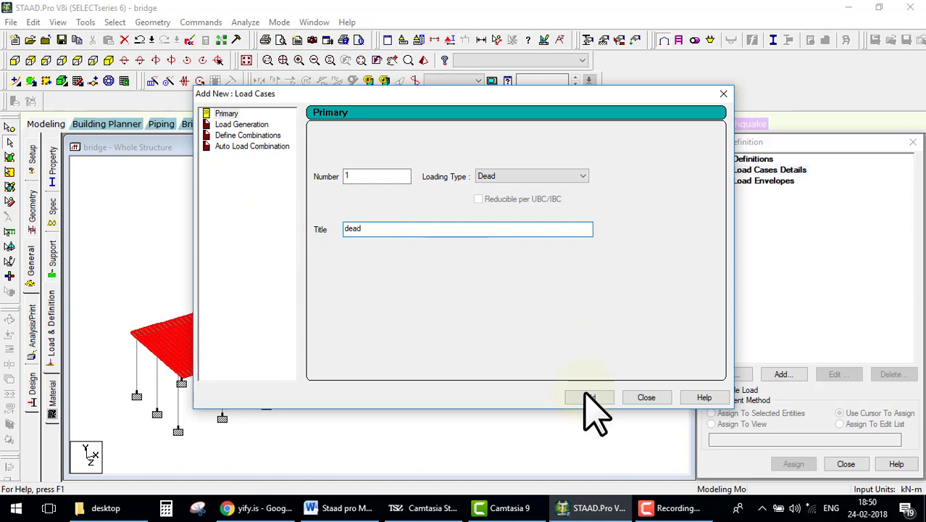
left_click(589, 397)
left_click(652, 398)
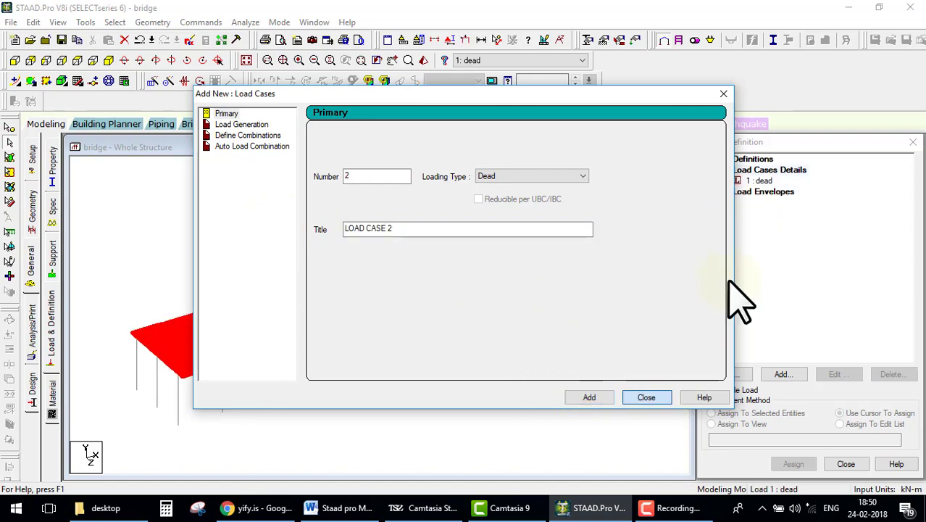
Add SELFWEIGHT Y -1 to load case 1 and assign it to the whole structure
left_click(758, 180)
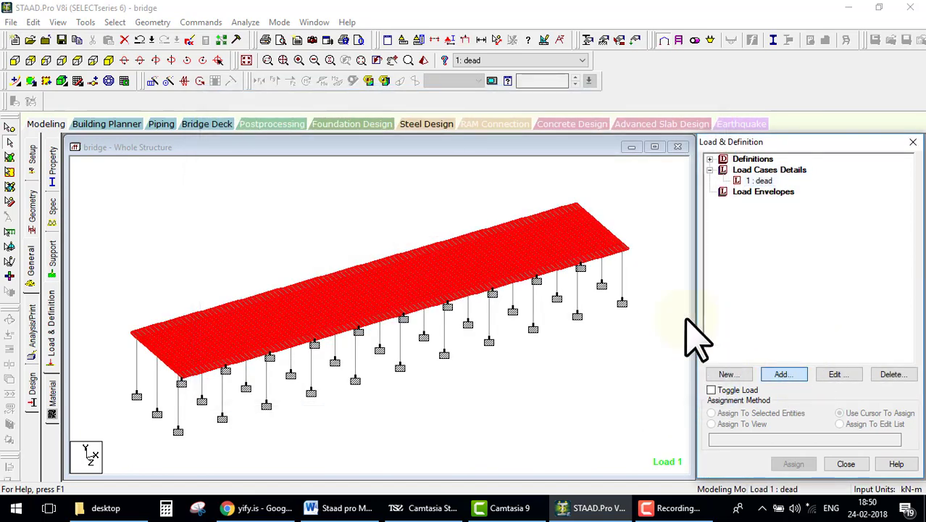
key("Return")
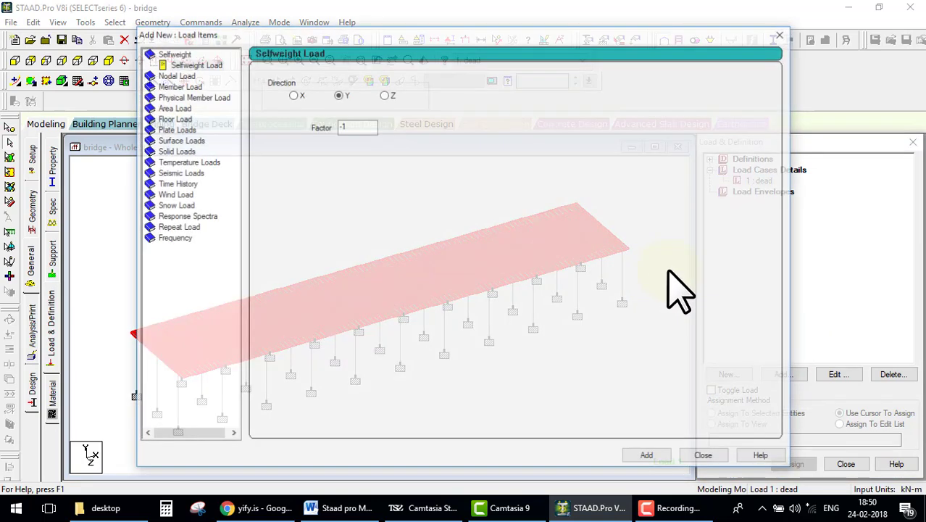
left_click(656, 458)
left_click(701, 458)
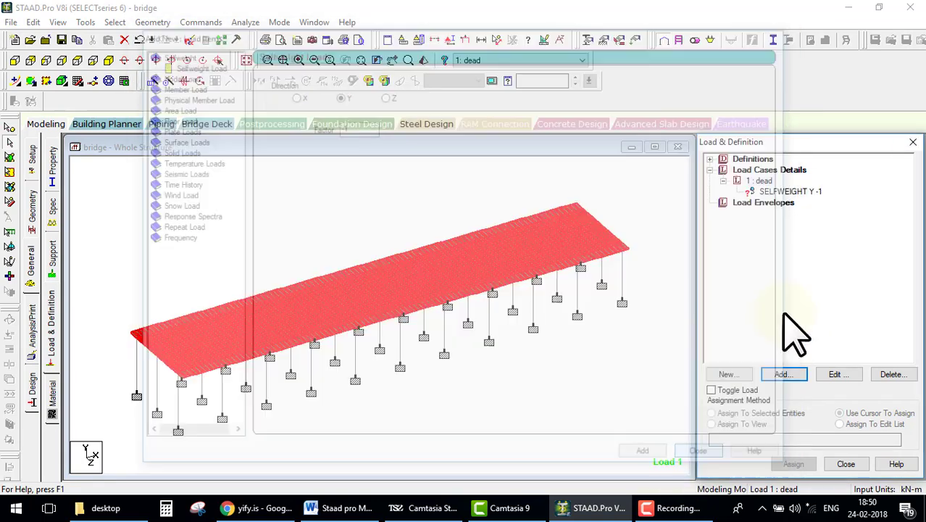
left_click(783, 192)
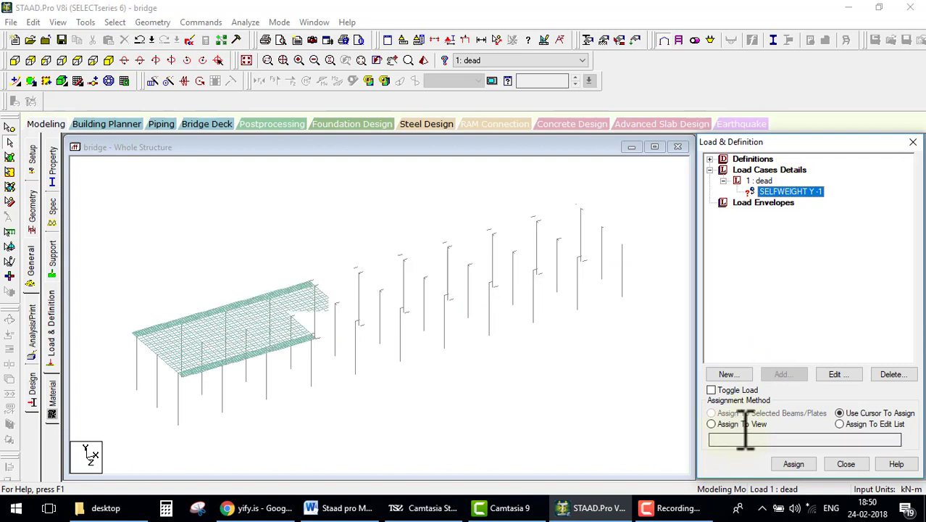
left_click(711, 424)
left_click(786, 465)
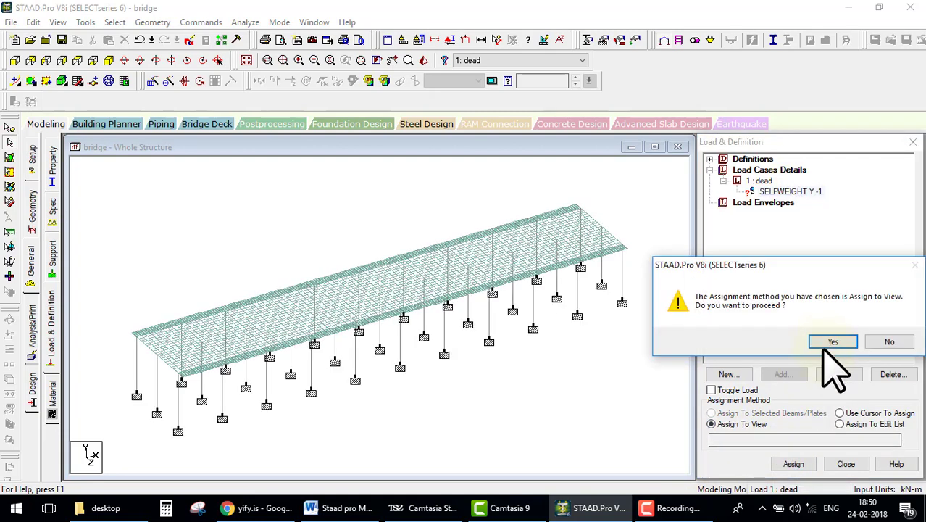
left_click(826, 339)
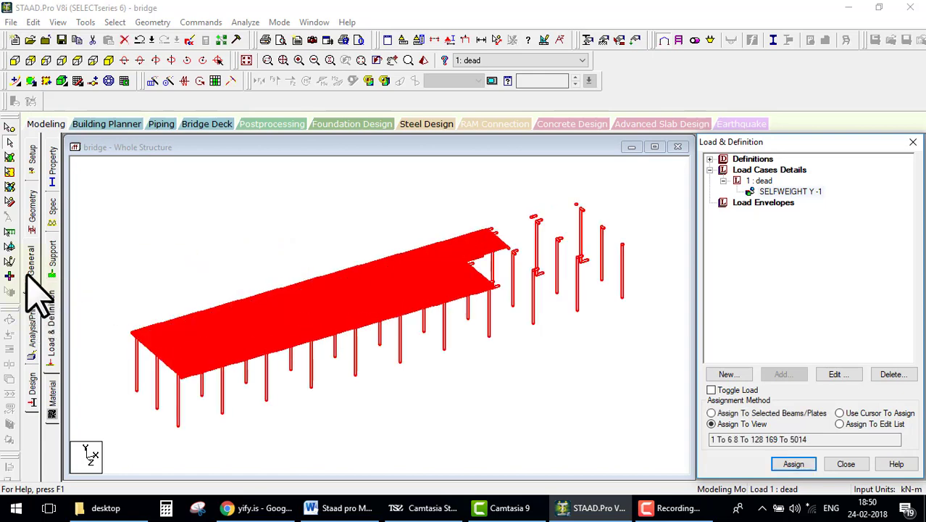
Add a PERFORM ANALYSIS PRINT ALL command
left_click(32, 330)
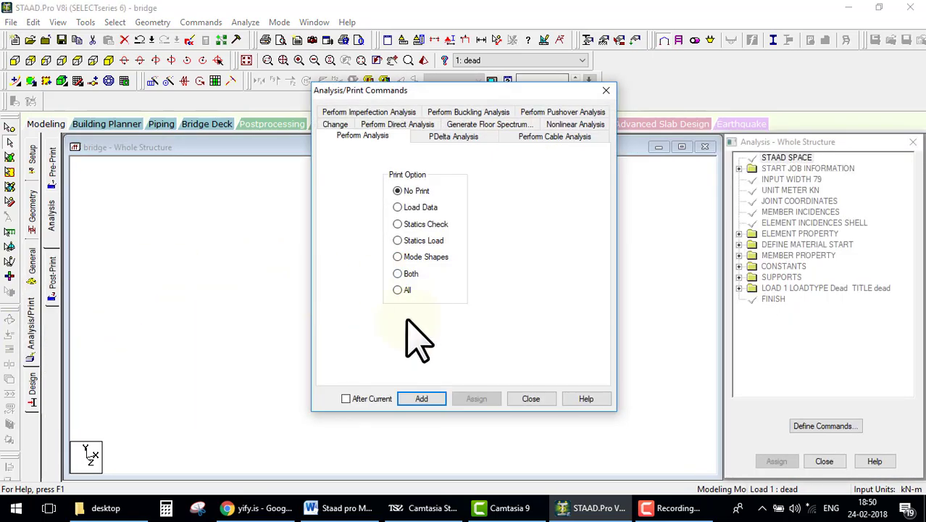
left_click(397, 289)
left_click(422, 398)
left_click(531, 399)
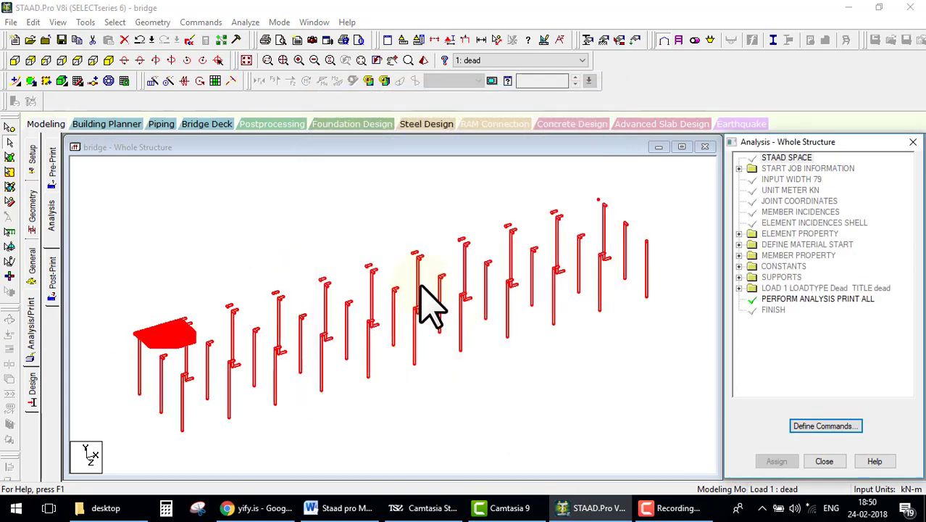
Run the analysis, saving the model when prompted
left_click(245, 22)
left_click(262, 36)
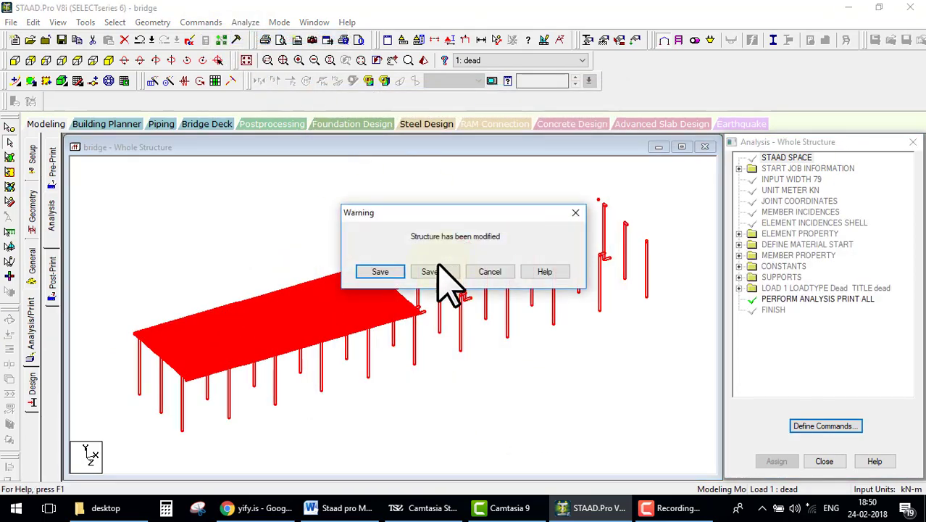
left_click(380, 272)
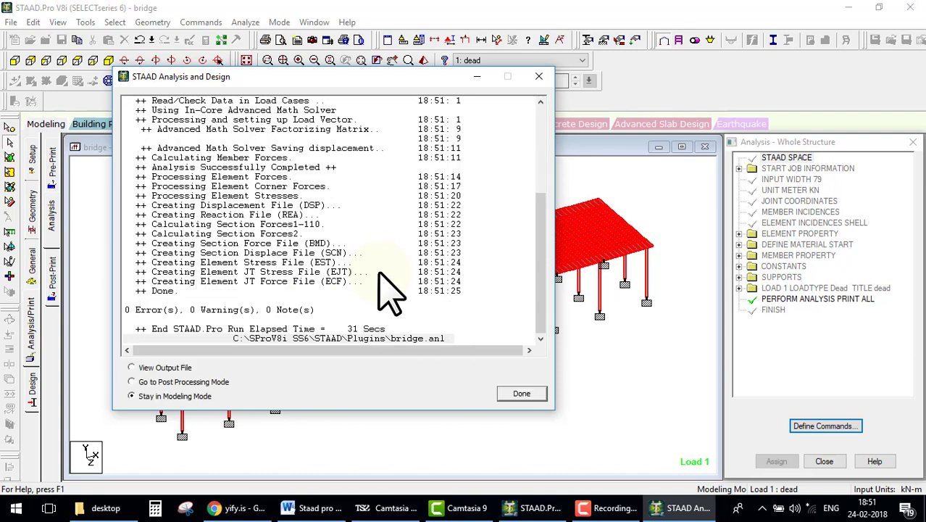
Close the analysis window, switch to the Bridge Deck workspace and run the Influence Surface Generator
left_click(520, 395)
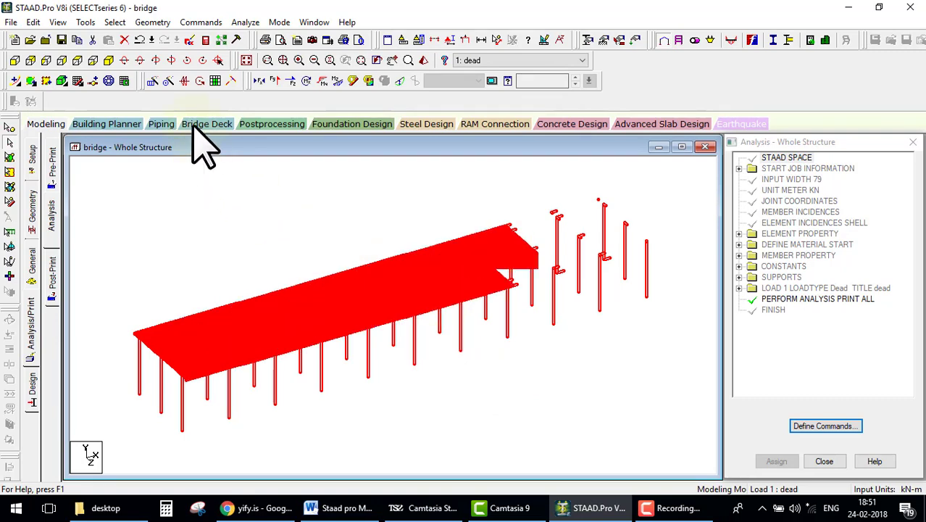
left_click(203, 124)
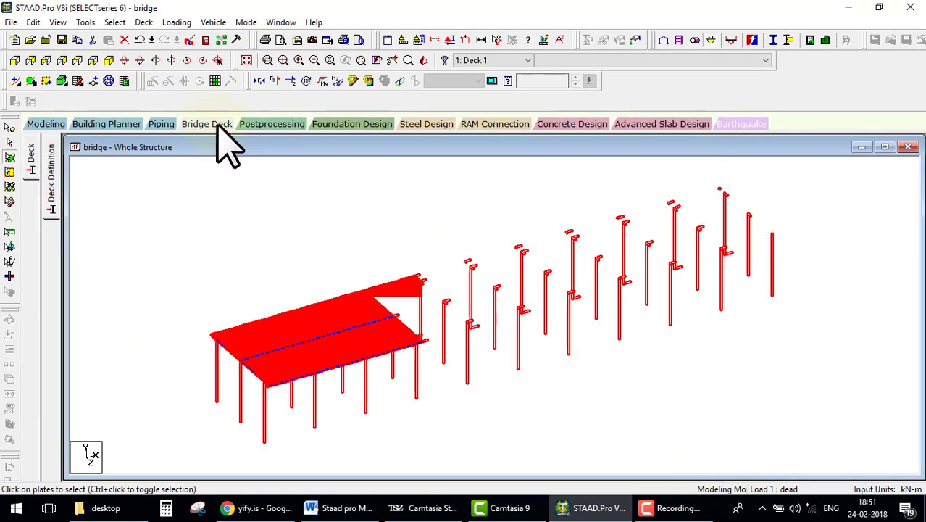
left_click(184, 23)
left_click(206, 55)
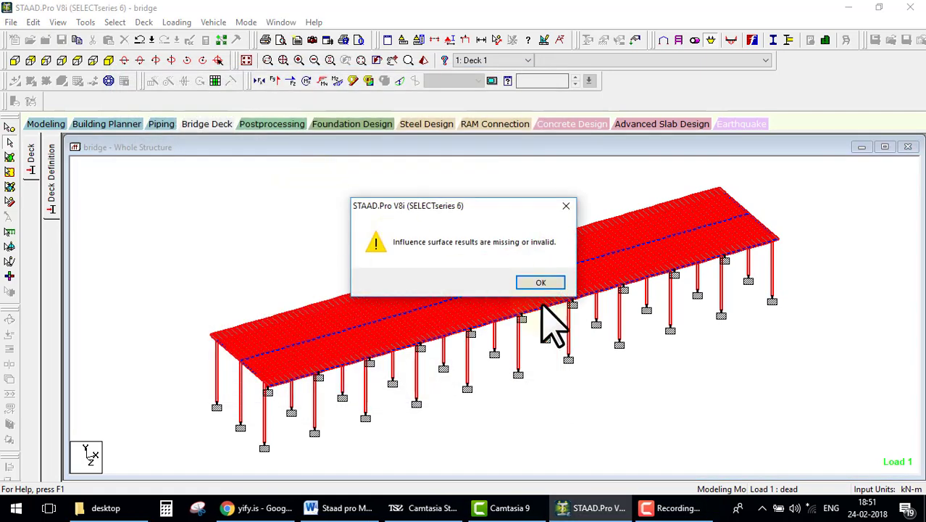
Dismiss the missing influence results warning and open the 63-page analysis output report
left_click(537, 283)
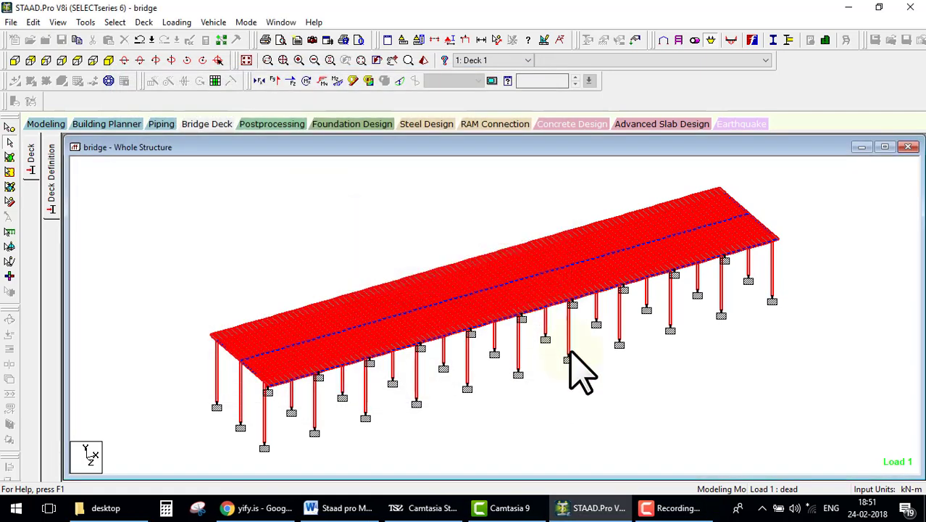
left_click(521, 380)
left_click(132, 101)
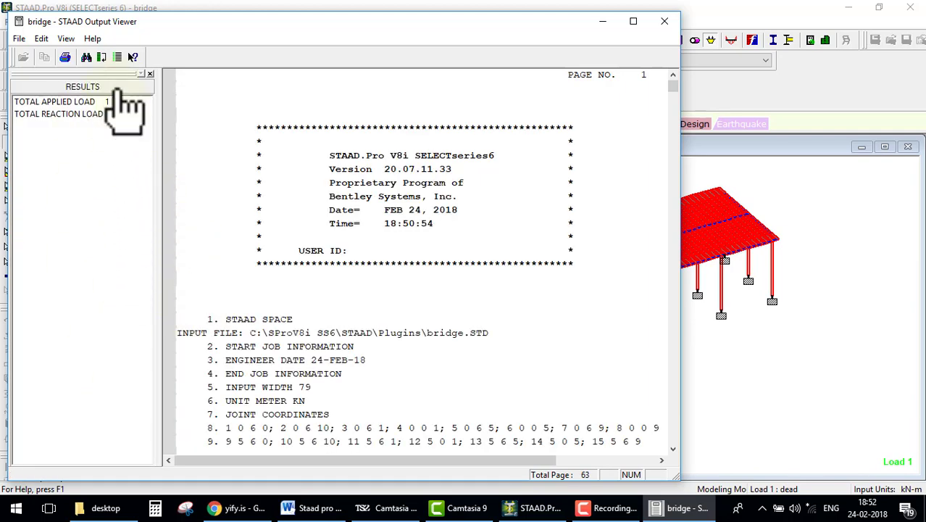
scroll(449, 308, "down", 2)
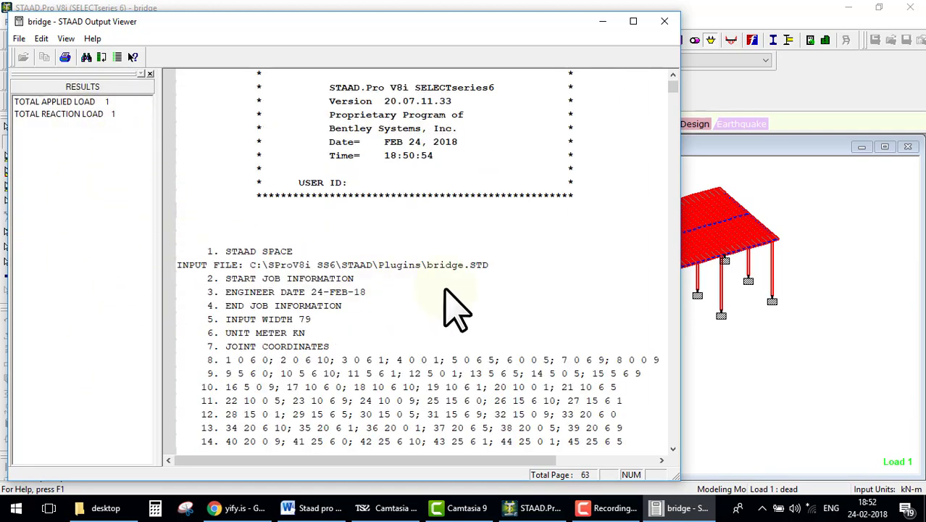
left_click_drag(673, 87, 622, 447)
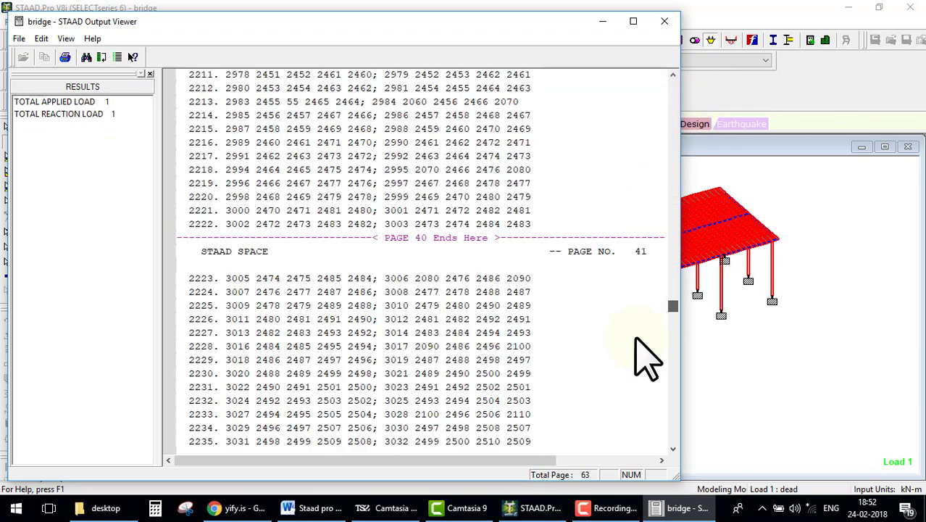
scroll(580, 404, "up", 7)
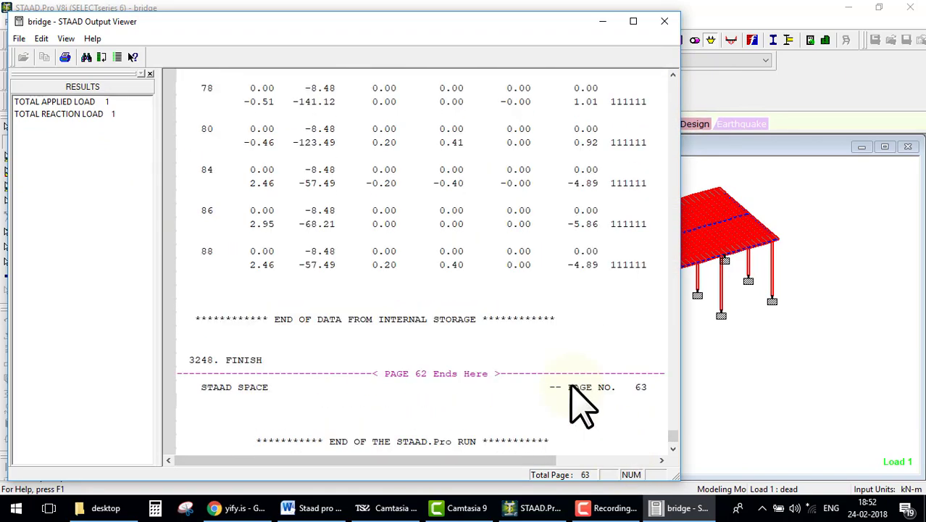
scroll(579, 403, "up", 4)
scroll(579, 403, "up", 5)
scroll(579, 403, "up", 8)
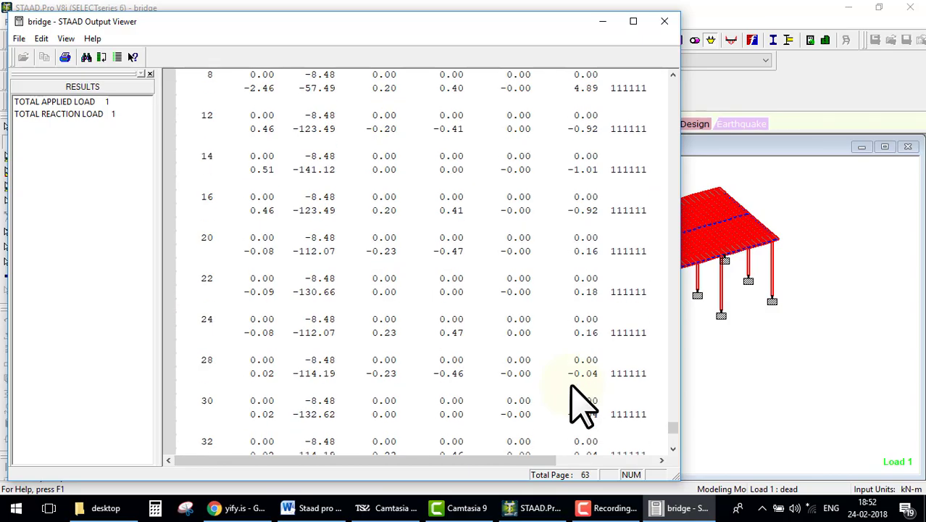
scroll(579, 403, "up", 8)
scroll(579, 403, "up", 8)
scroll(580, 403, "up", 8)
scroll(580, 404, "up", 8)
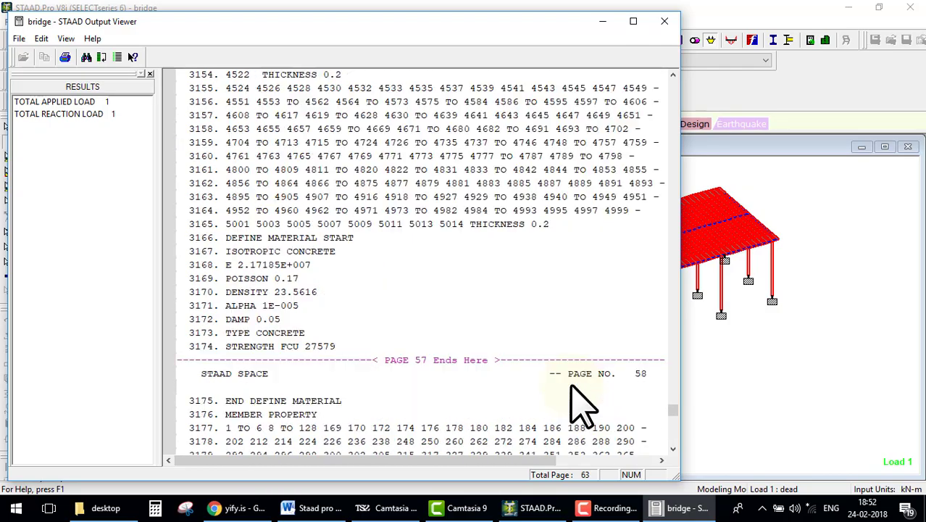
scroll(580, 403, "up", 8)
scroll(571, 387, "up", 10)
scroll(569, 388, "up", 15)
scroll(565, 388, "up", 15)
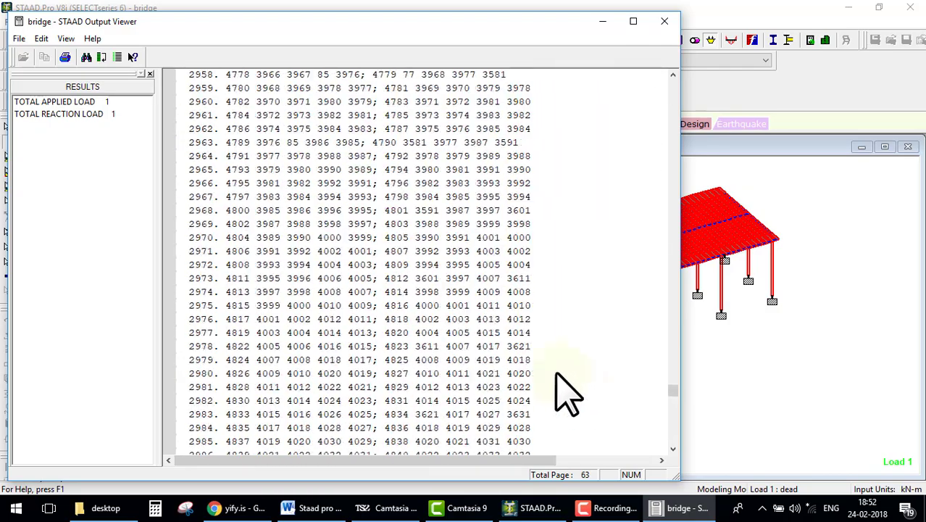
scroll(558, 377, "up", 8)
scroll(565, 391, "up", 10)
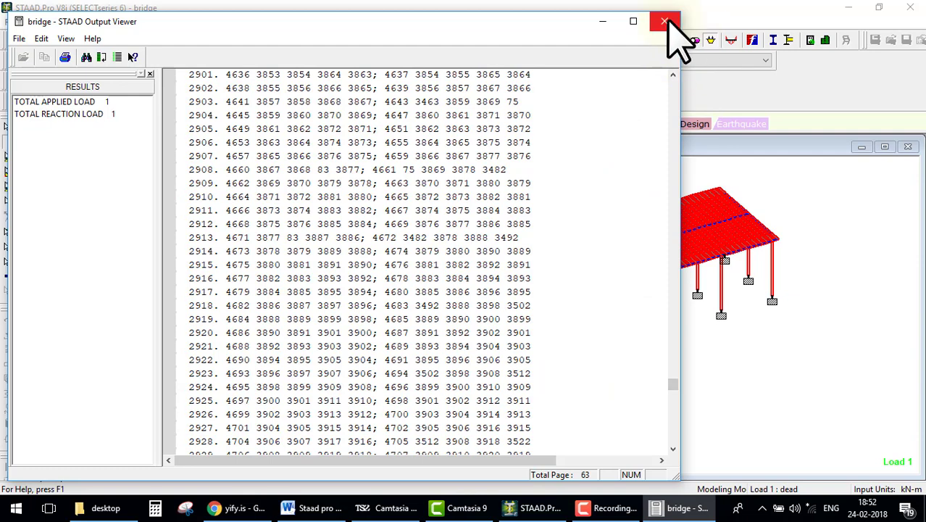
Close the output report, rerun the Influence Surface Generator and dismiss the missing-results warning
left_click(666, 21)
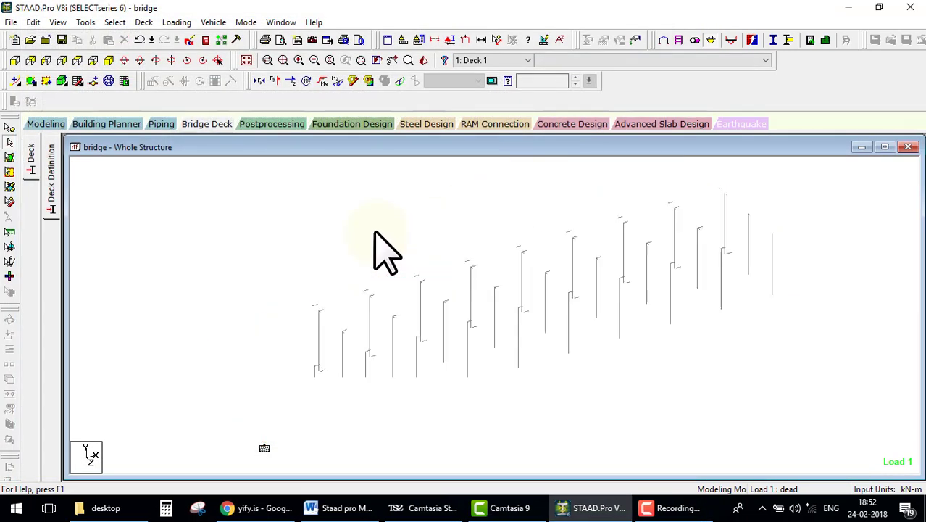
left_click(176, 22)
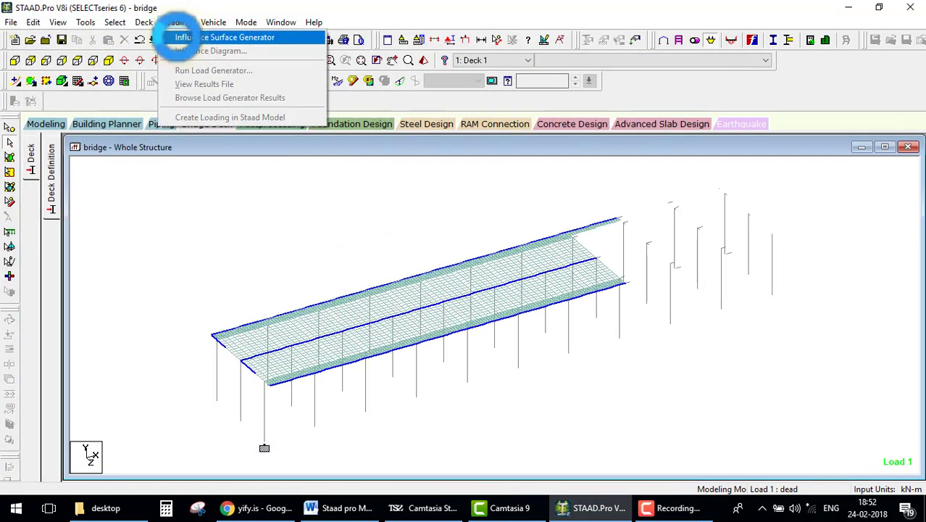
left_click(178, 26)
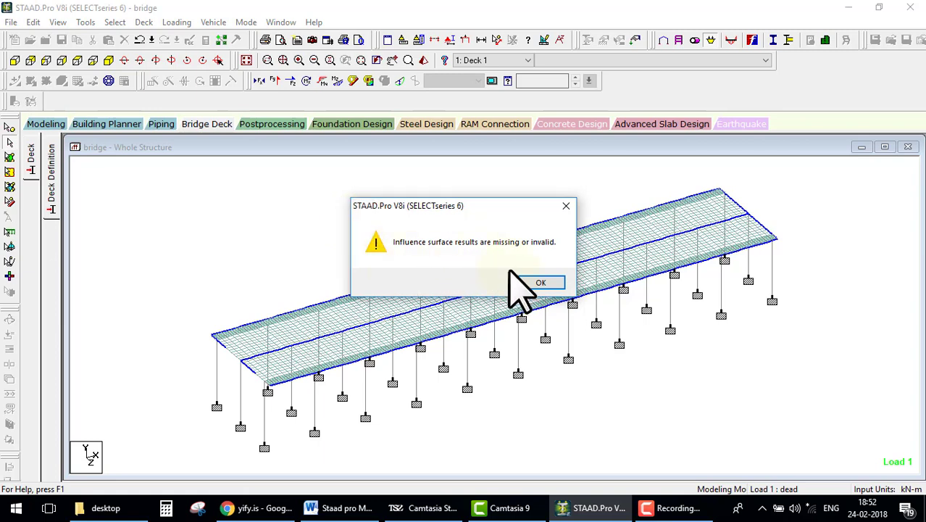
left_click(534, 284)
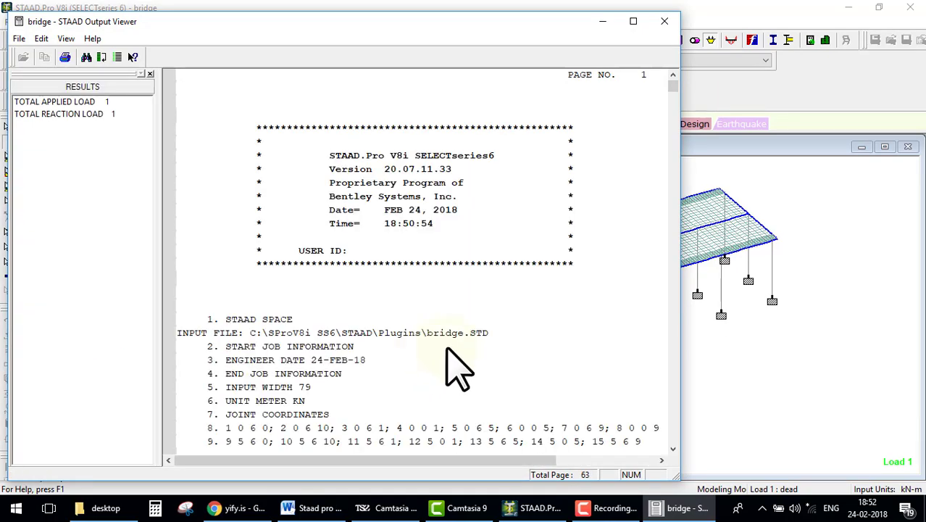
Scroll down through the bridge analysis report and close the Output Viewer
scroll(467, 363, "down", 3)
scroll(471, 362, "down", 6)
scroll(471, 362, "down", 12)
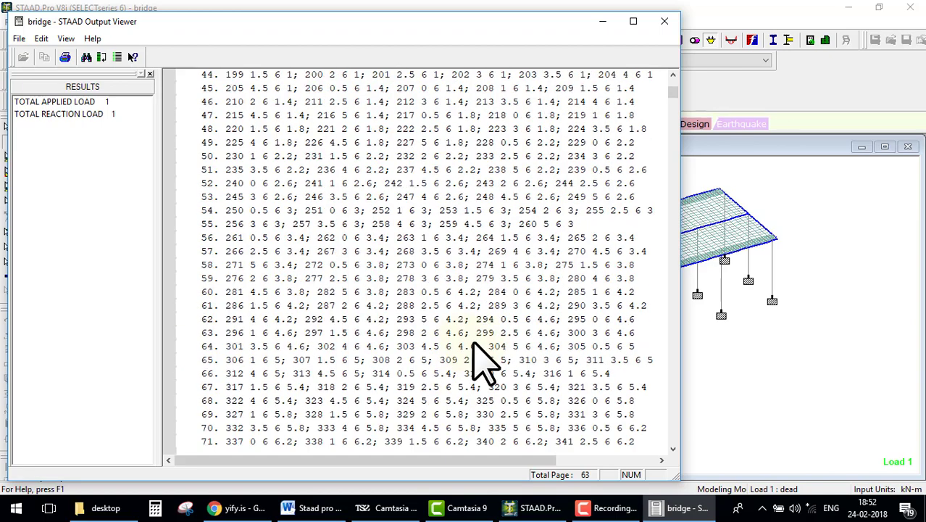
scroll(471, 363, "down", 10)
left_click(665, 21)
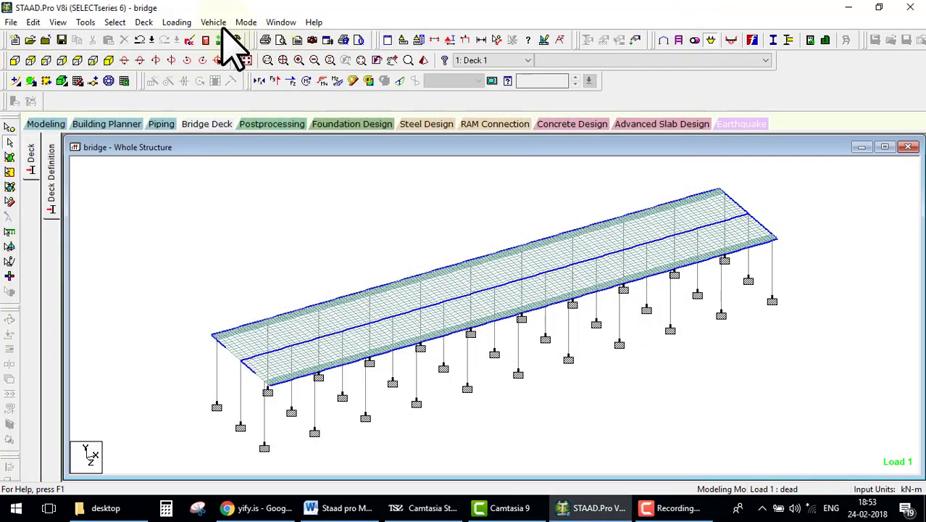
Browse the Loading and Vehicle menus, then close the bridge model and exit STAAD.Pro
left_click(178, 23)
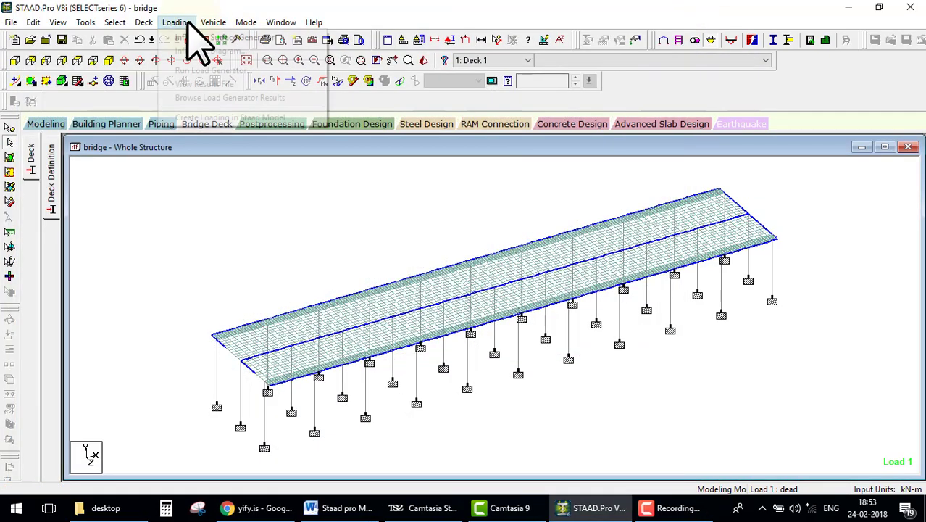
left_click(365, 203)
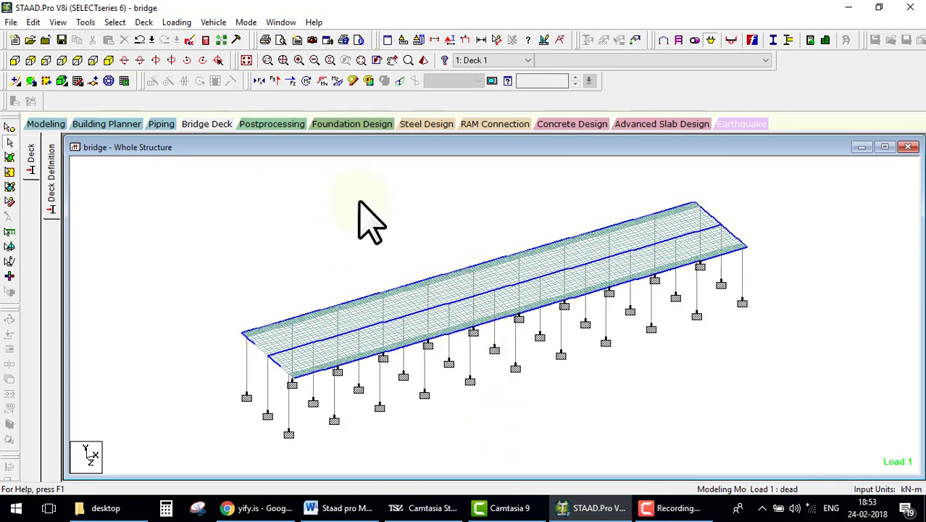
left_click(910, 7)
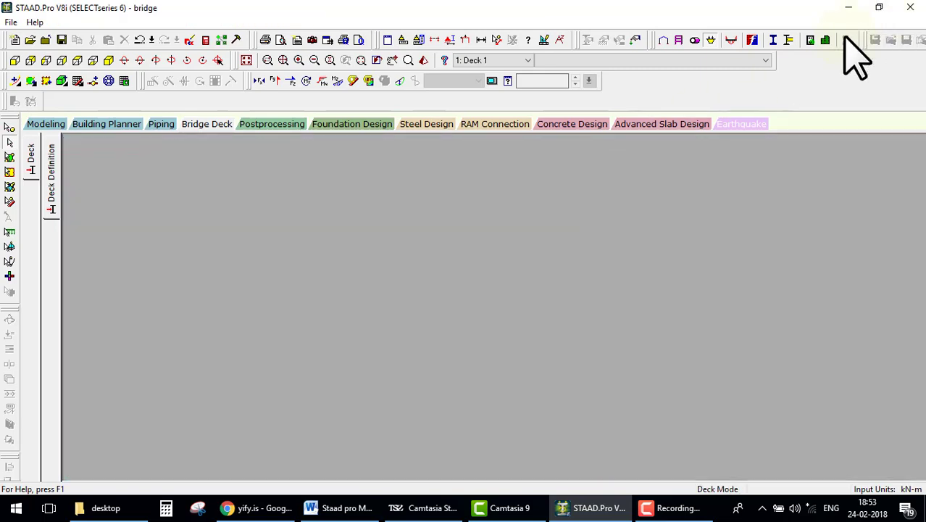
left_click(914, 9)
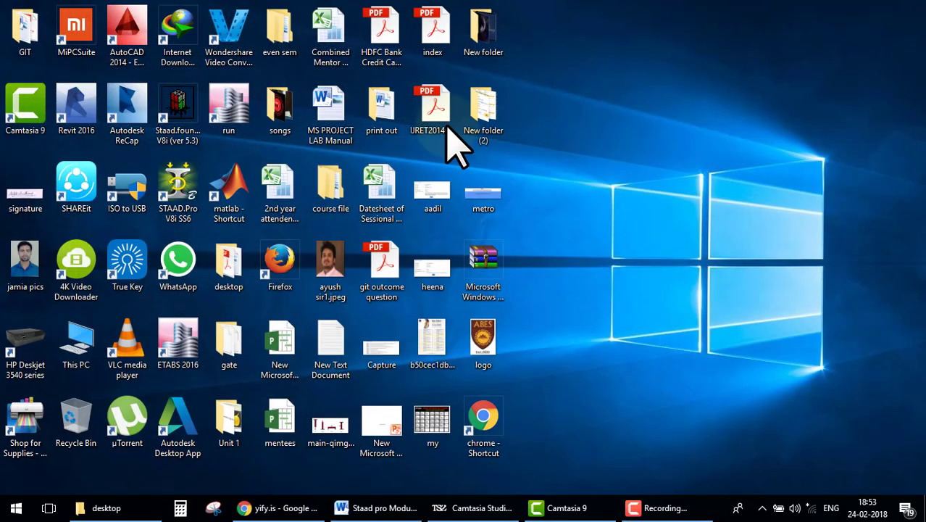
Relaunch STAAD.Pro and create a new Space model 'bridge' in metres and kilonewtons, overwriting the old file
double_click(186, 178)
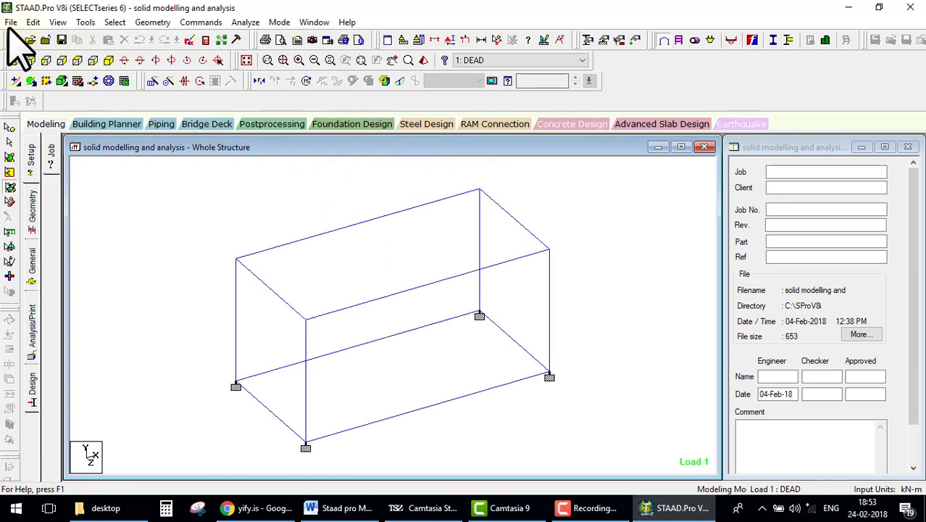
left_click(10, 25)
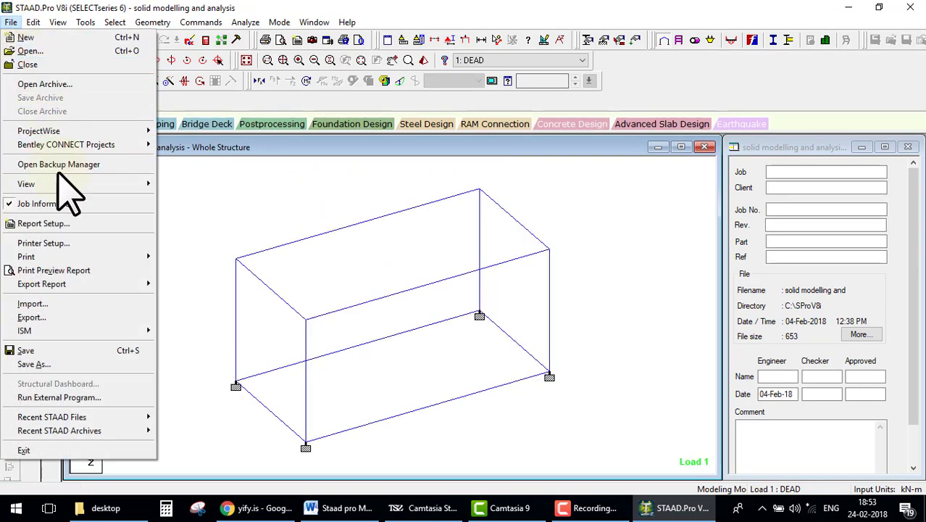
left_click(29, 37)
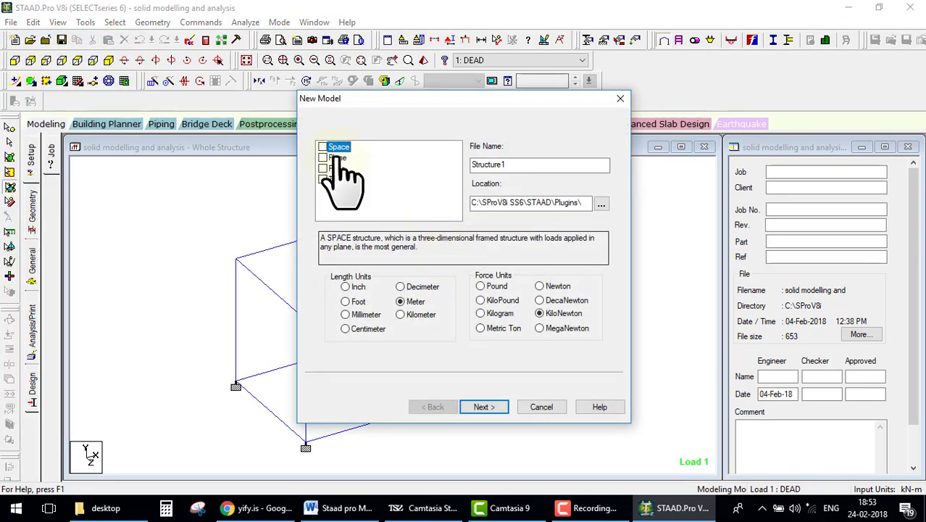
double_click(562, 165)
type("bridge")
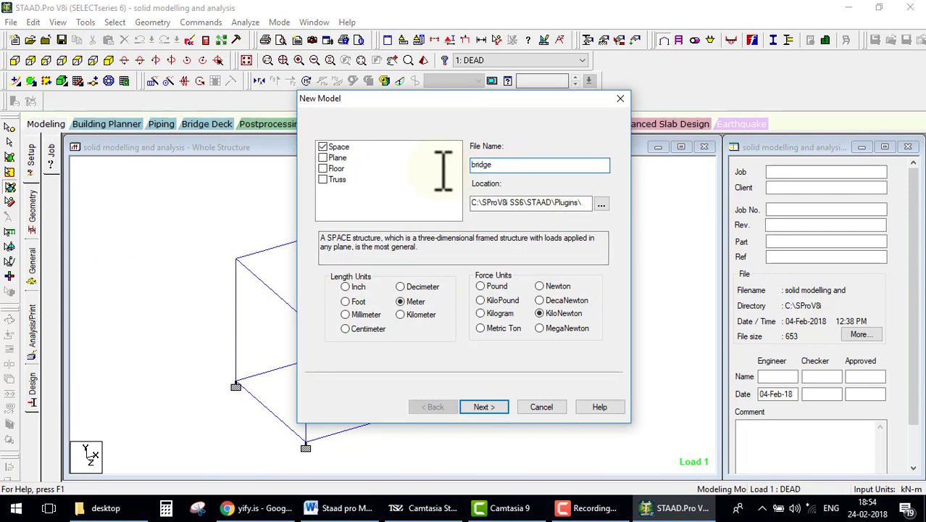
key("Return")
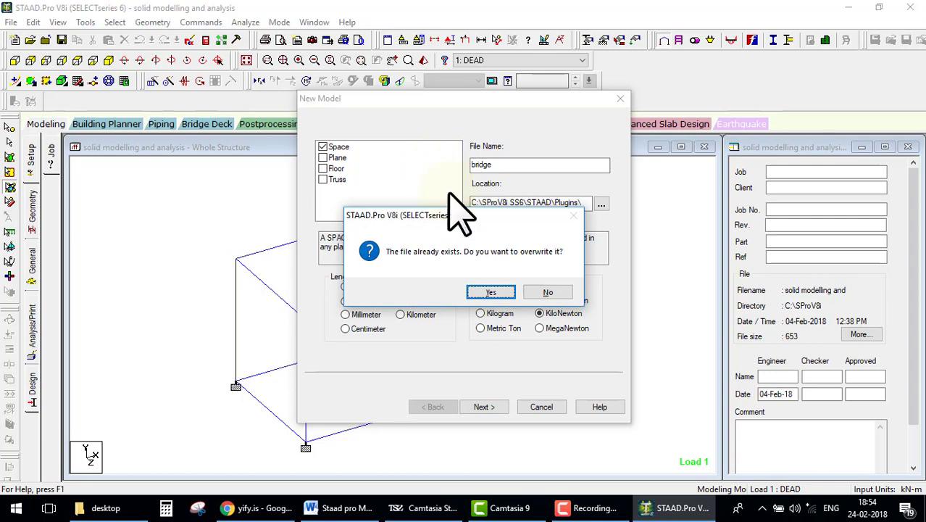
left_click(491, 294)
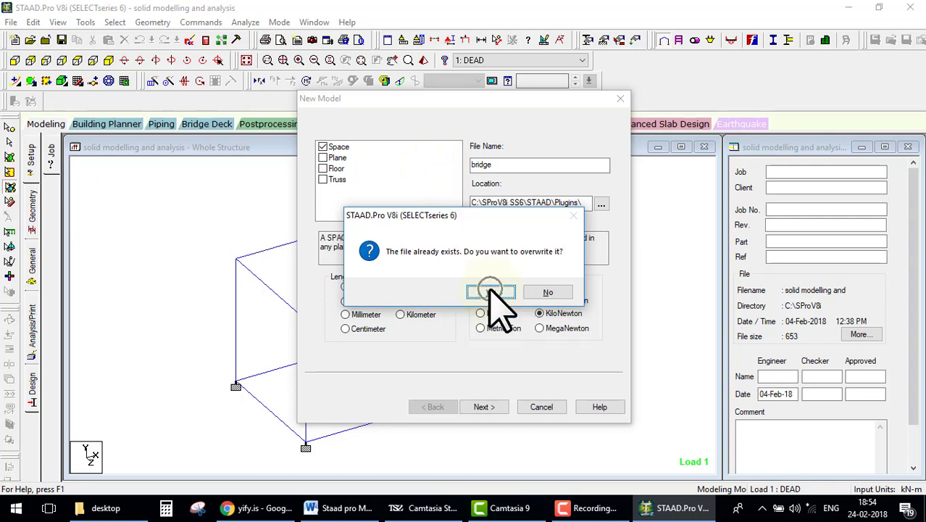
left_click(481, 407)
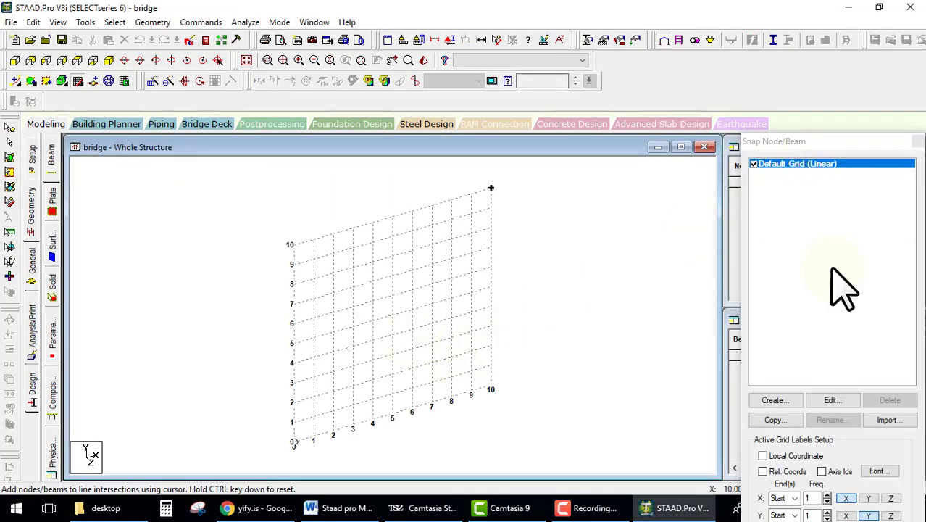
Set the linear grid to the Y-Z plane and view it from the side
left_click(833, 402)
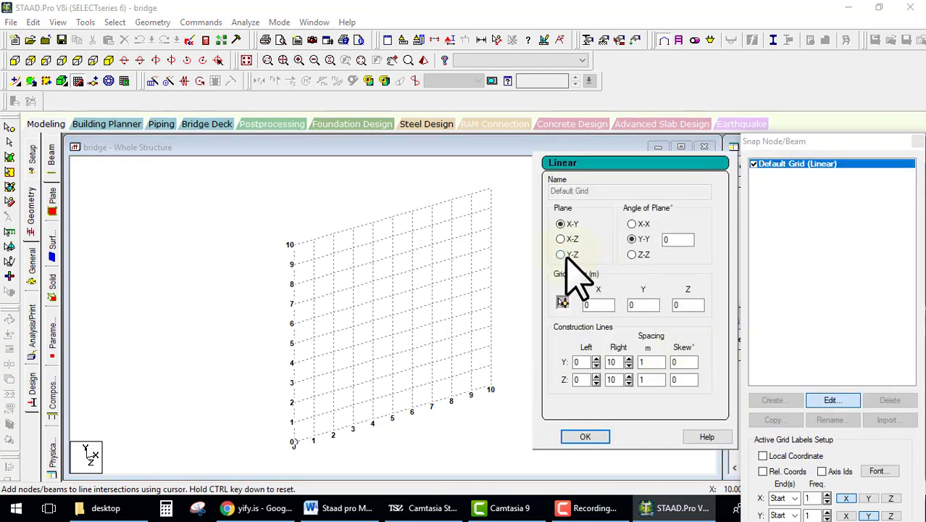
left_click(562, 255)
left_click(584, 437)
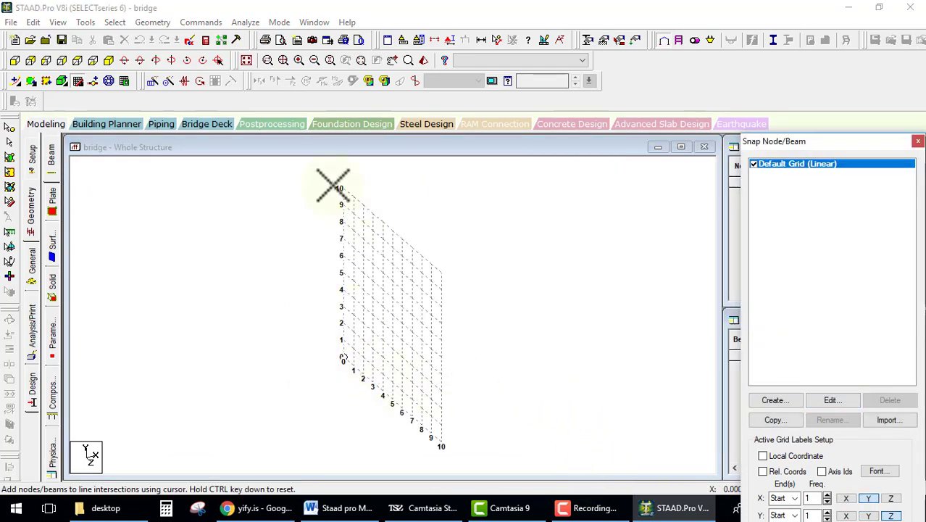
left_click(47, 60)
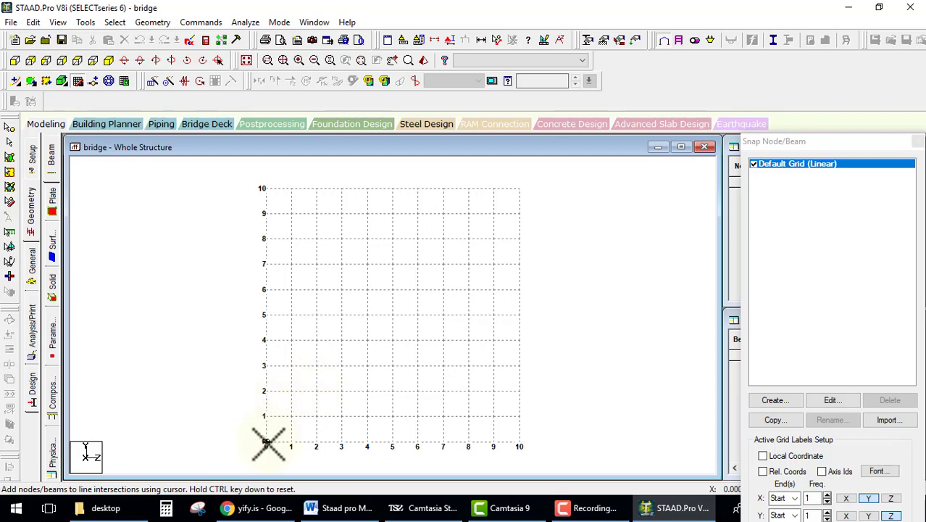
Draw a 10 m beam at height 6 with columns down to ground at 1, 5 and 9
left_click(266, 289)
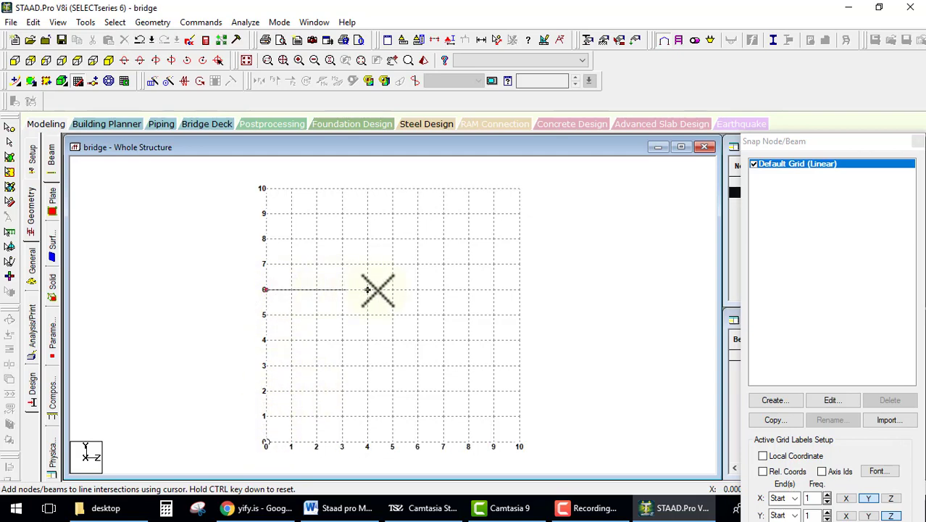
left_click(519, 289)
left_click(291, 289)
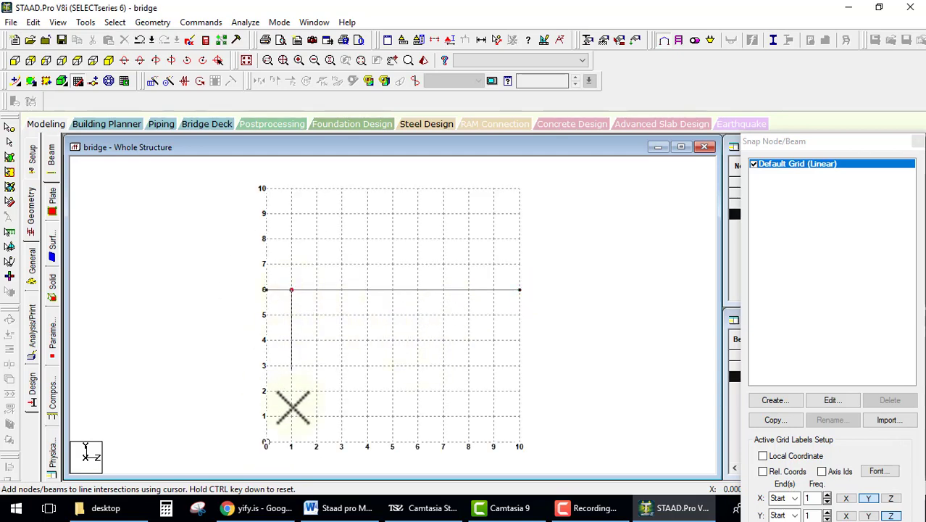
left_click(292, 442)
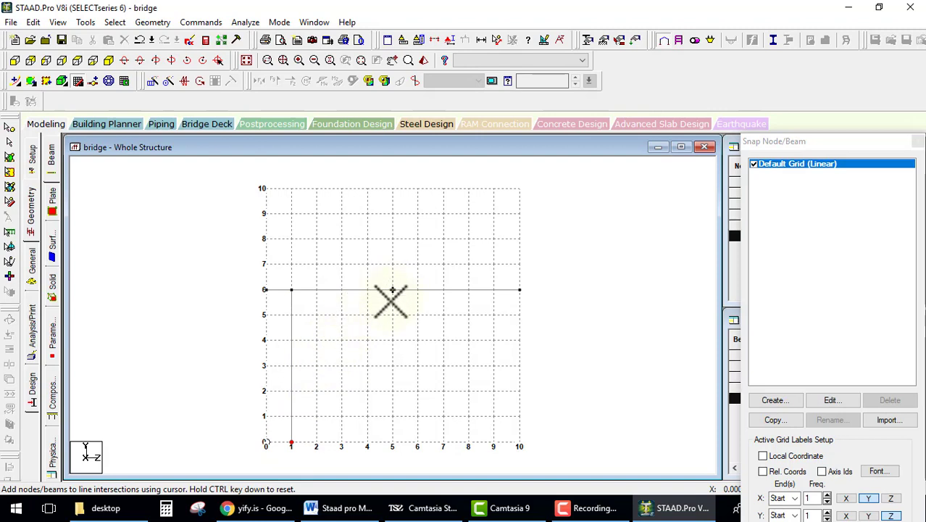
left_click(393, 453)
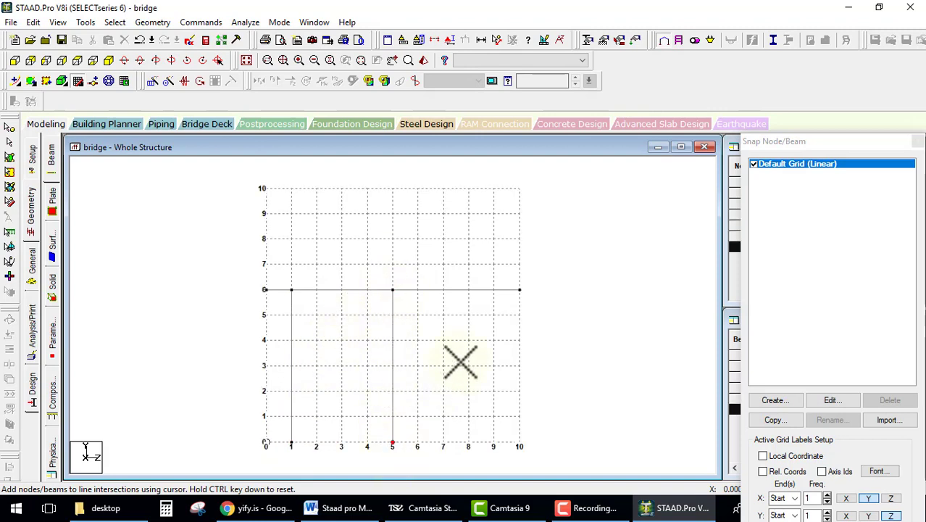
left_click(494, 290)
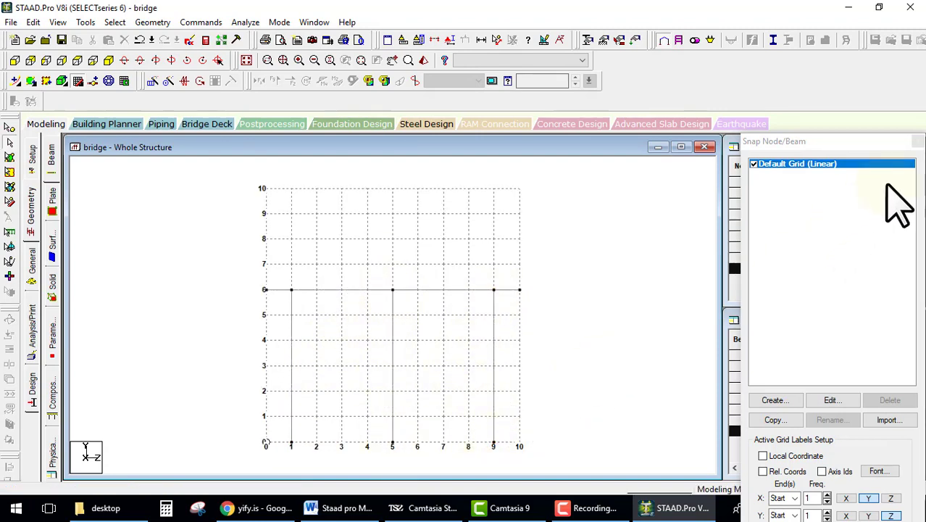
left_click(31, 265)
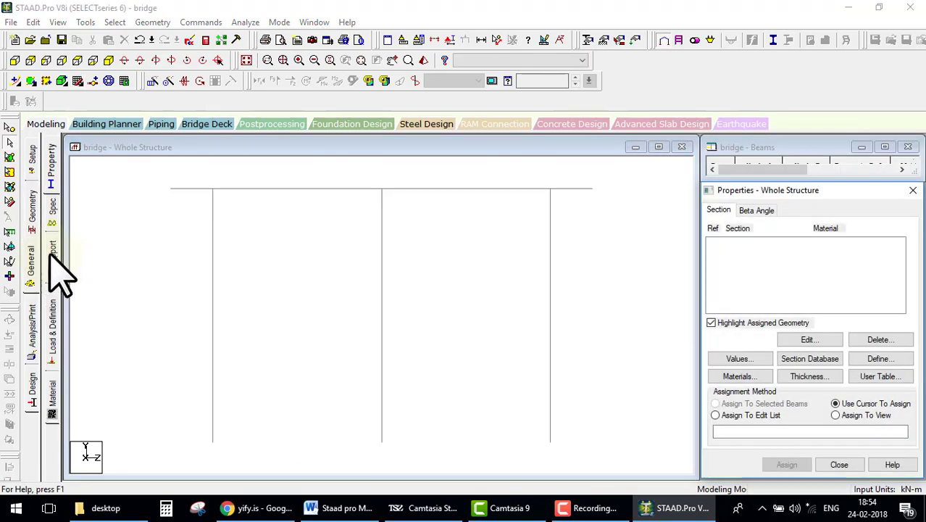
Create fixed support S2 and assign it to the three column base nodes
left_click(52, 262)
left_click(823, 364)
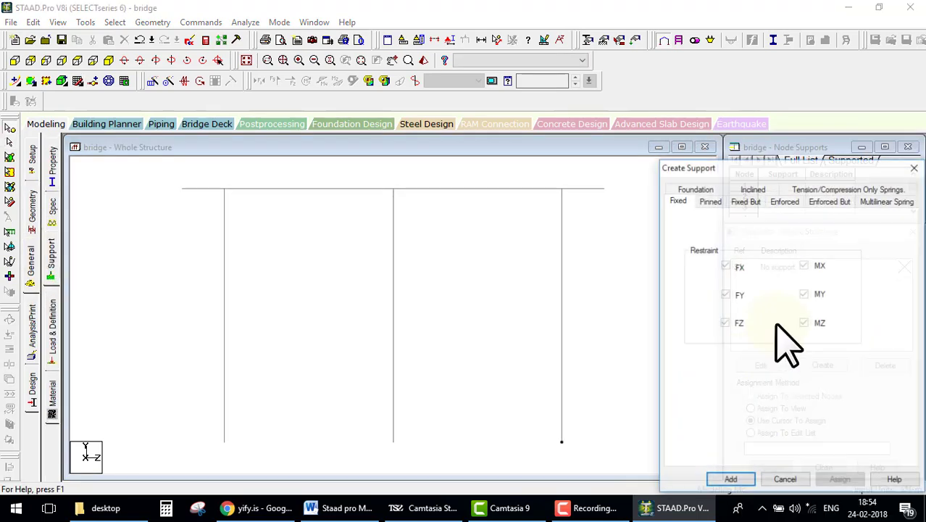
left_click(730, 478)
left_click(769, 283)
left_click_drag(175, 407, 715, 444)
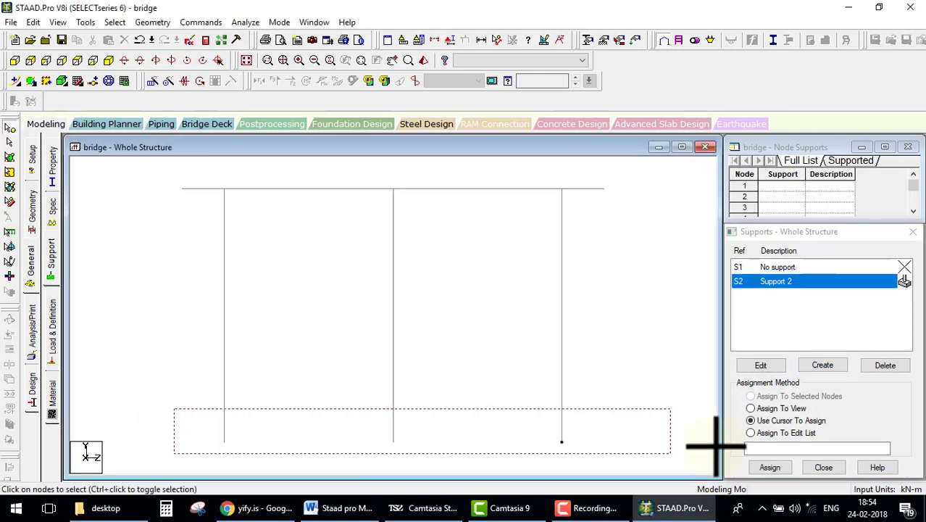
left_click(769, 467)
left_click(831, 387)
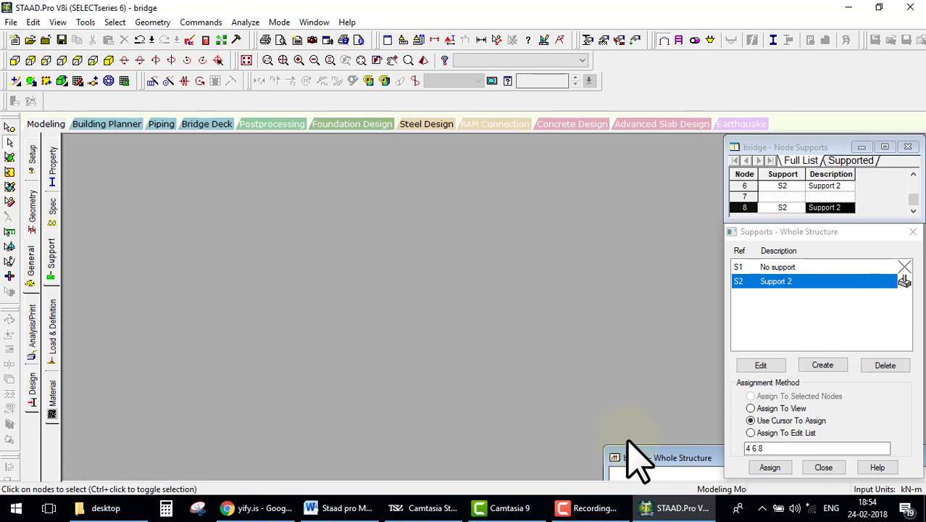
Translationally repeat the whole frame 10 times at 5 m spacing along X
double_click(641, 458)
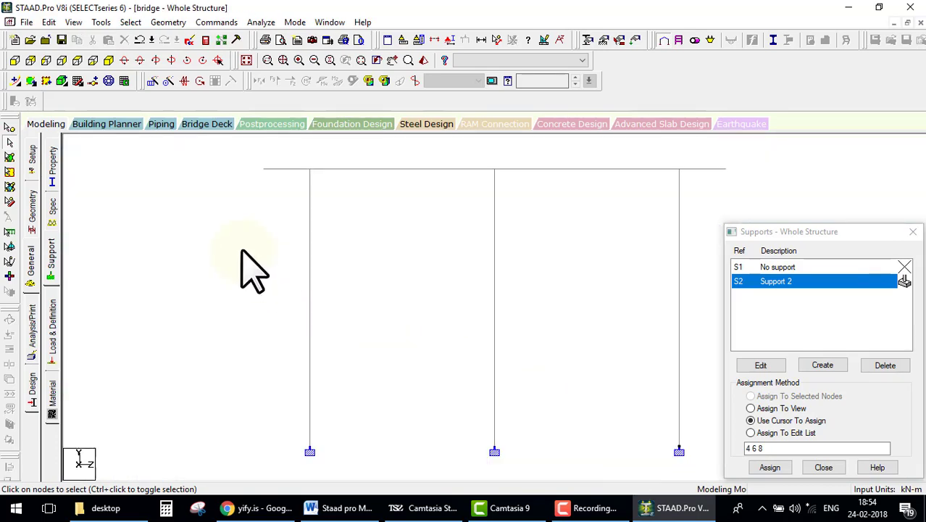
key("ctrl+a")
left_click(246, 60)
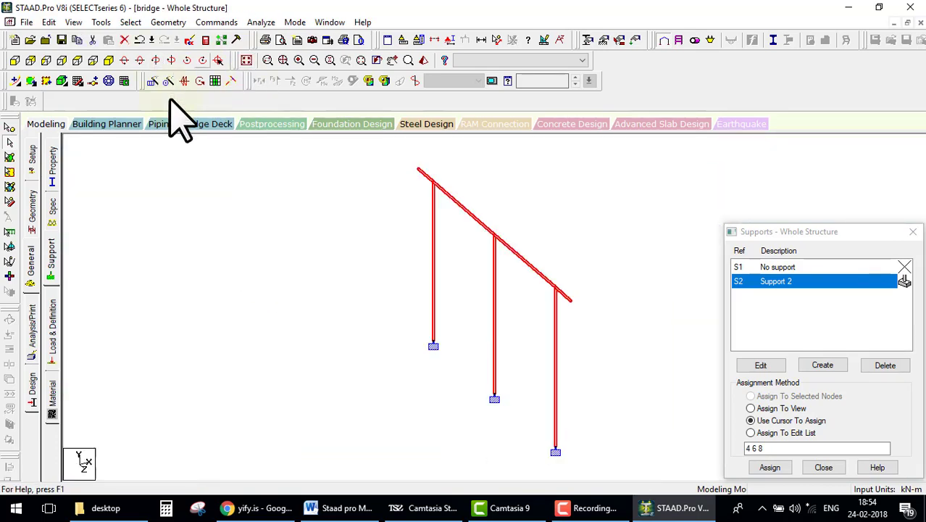
left_click(184, 80)
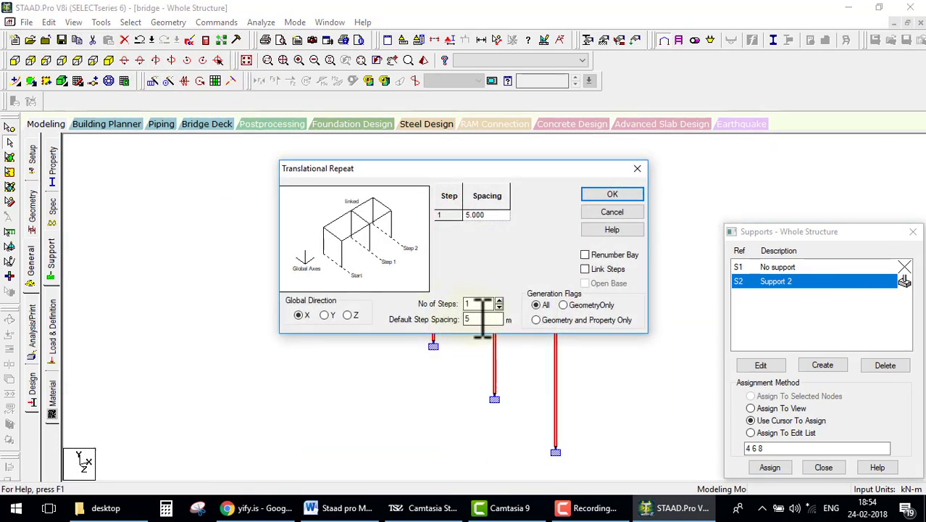
type("10")
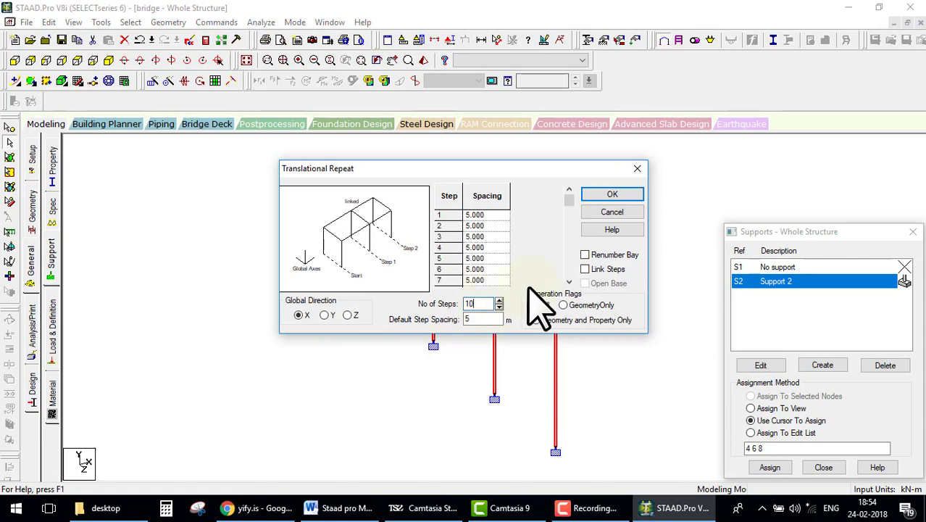
left_click(584, 269)
left_click(585, 282)
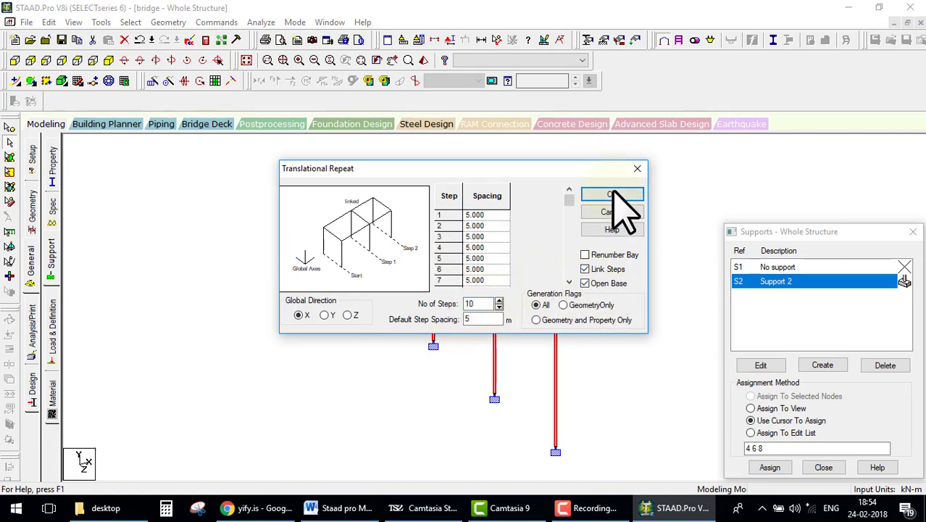
left_click(611, 194)
left_click(51, 176)
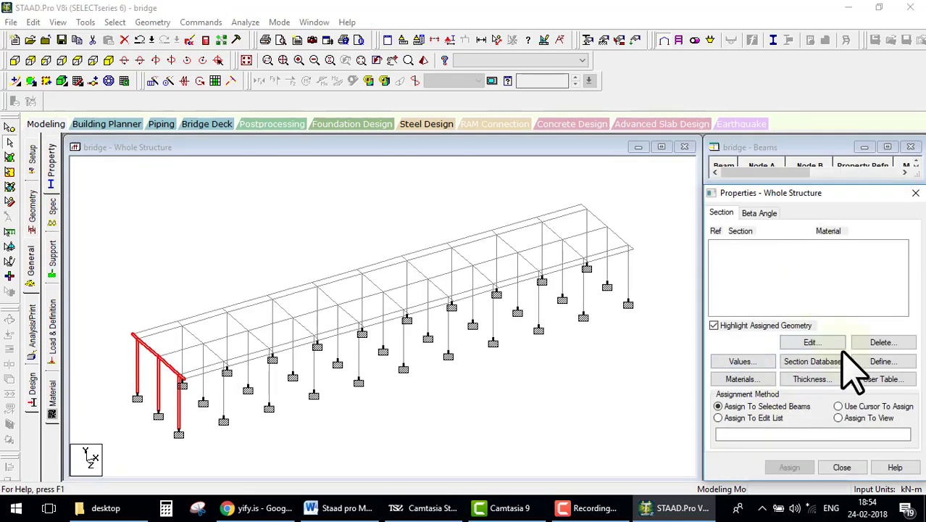
Define rectangular concrete section R1 (YD 0.4, ZD 0.3) and assign it to members 1 to 127
left_click(862, 361)
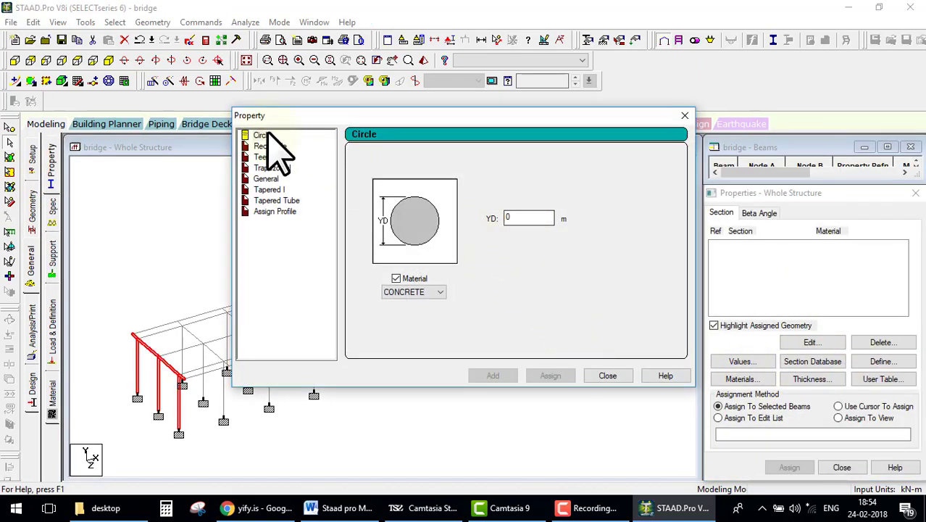
left_click(270, 146)
left_click(511, 209)
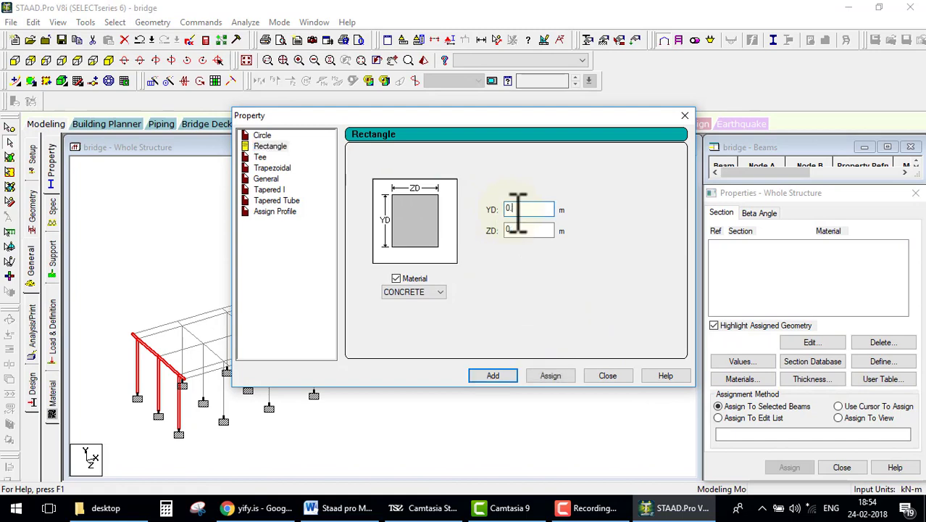
left_click(501, 375)
left_click(606, 375)
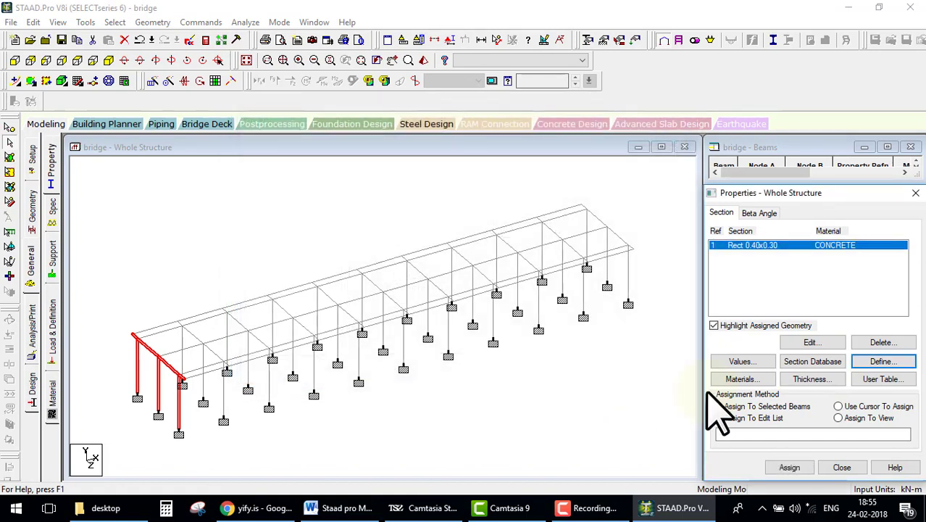
left_click(839, 417)
left_click(789, 467)
left_click(822, 367)
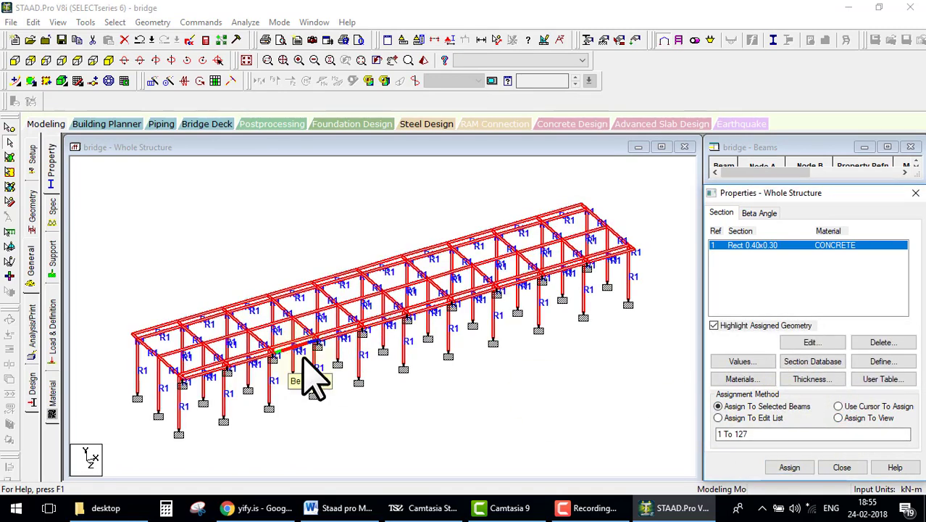
left_click(139, 294)
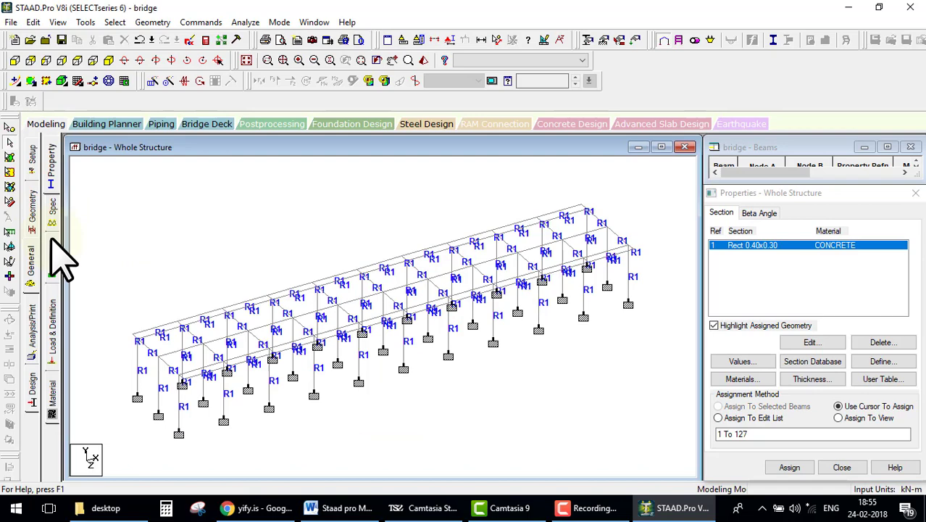
Draw a four-node plate by picking the corner nodes of the first deck bay at the left end
left_click(31, 80)
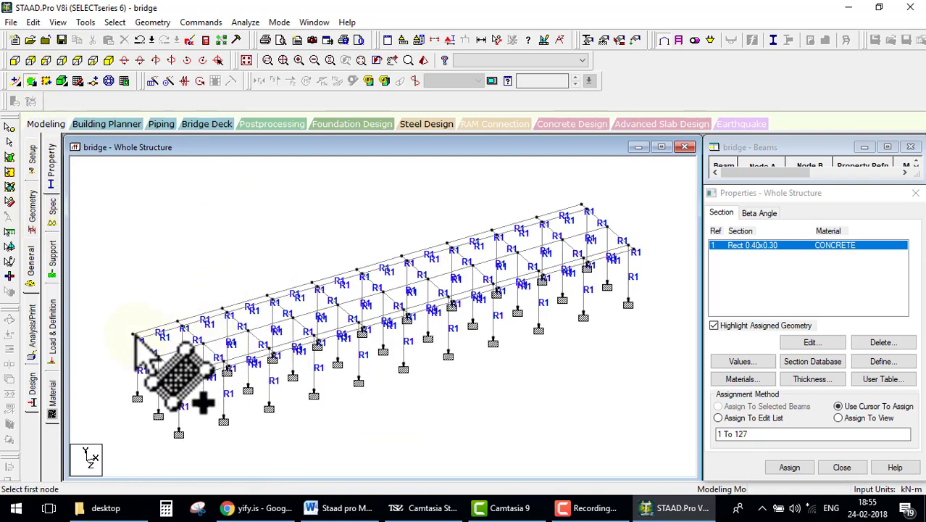
left_click(135, 335)
left_click(218, 358)
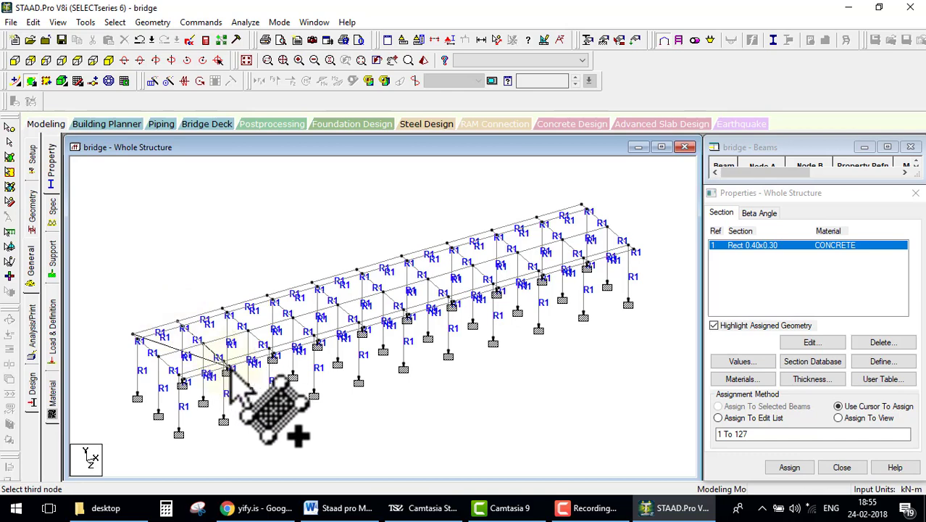
scroll(228, 372, "up", 1)
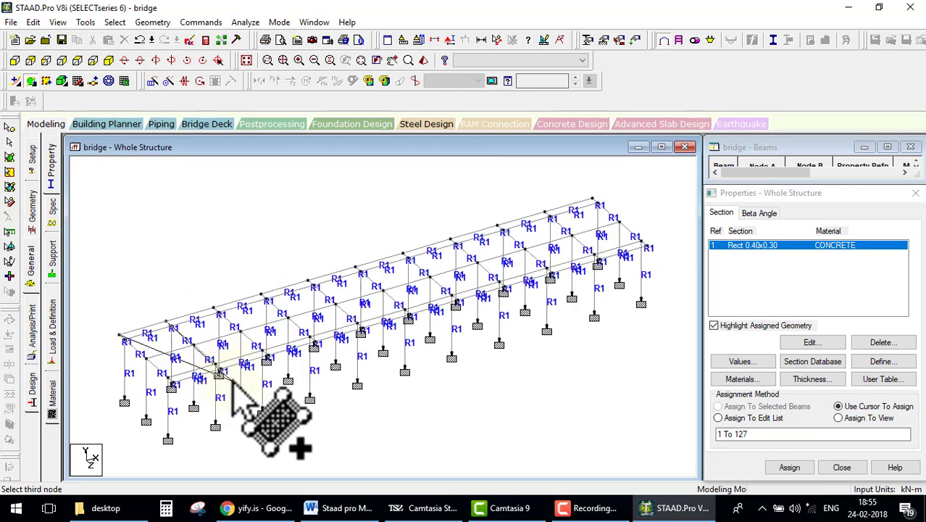
scroll(229, 372, "up", 1)
scroll(234, 377, "up", 1)
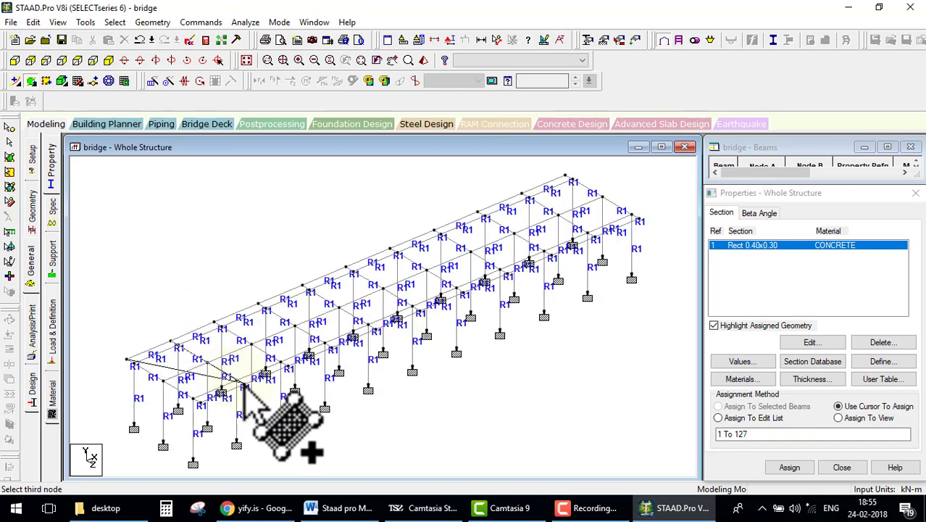
left_click(236, 374)
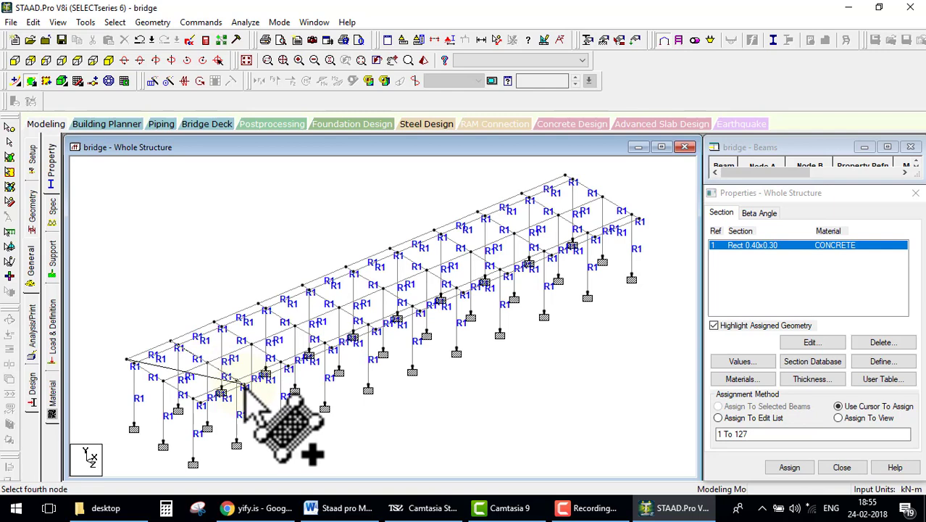
left_click(196, 398)
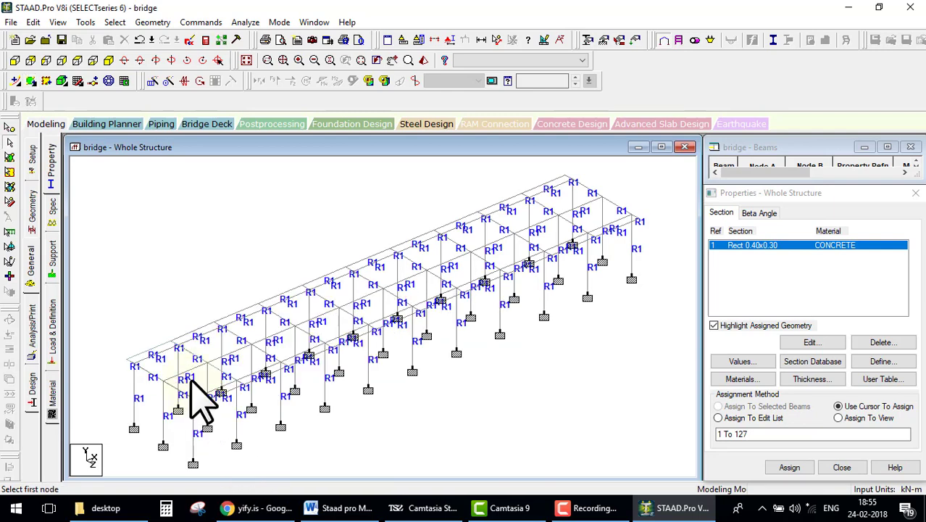
Repeat the first deck plate 9 times along X at 5 m spacing
left_click(9, 157)
left_click(205, 395)
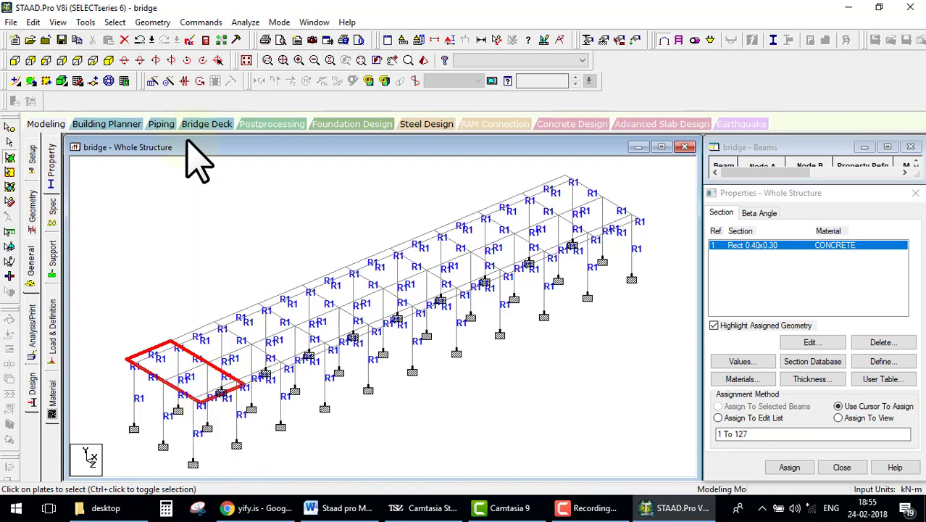
left_click(152, 80)
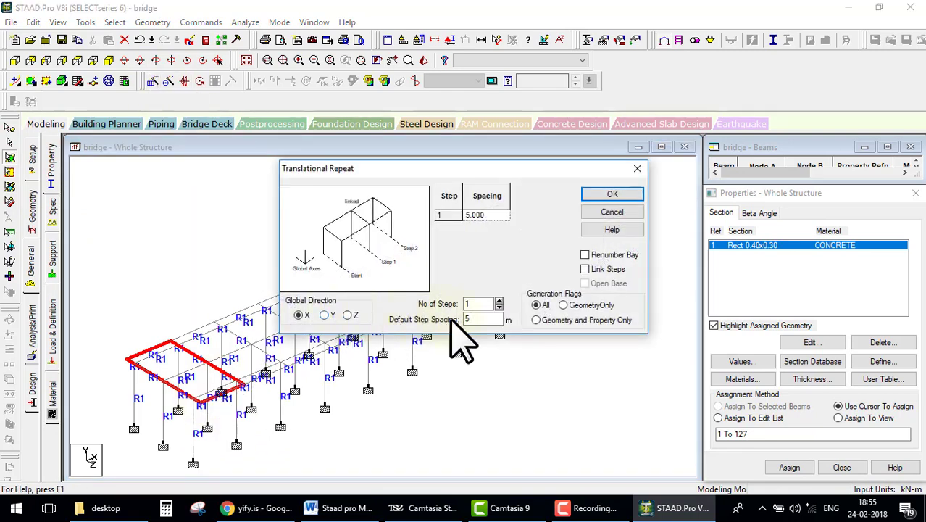
double_click(478, 303)
type("9")
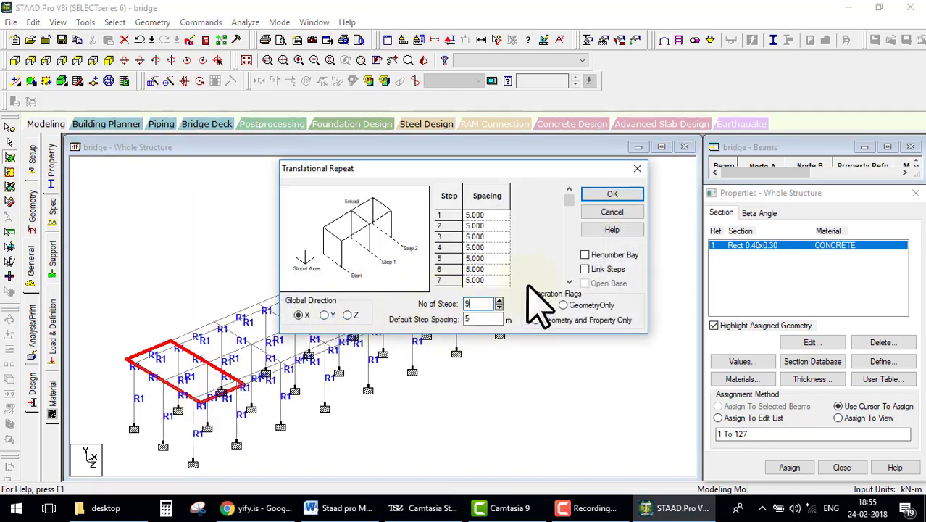
left_click(612, 194)
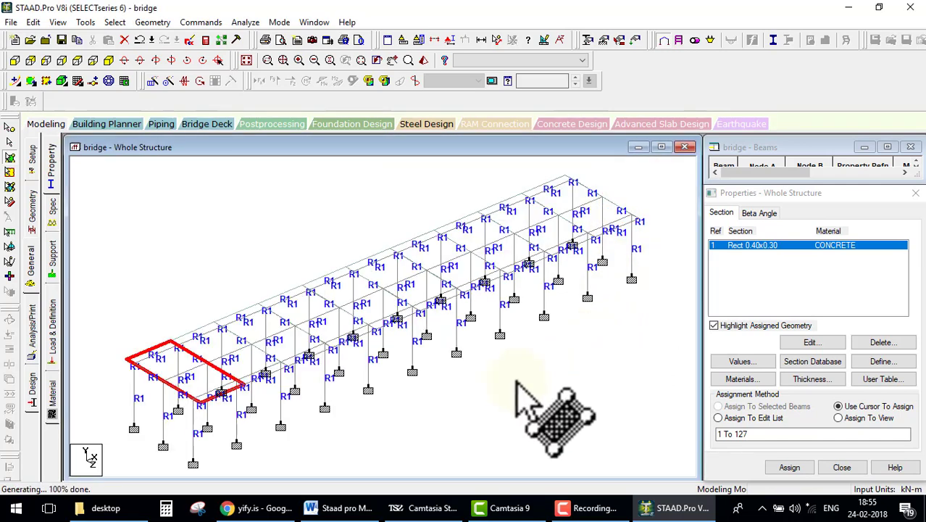
Mesh all deck plates into quadrilaterals with 5 divisions per edge
key("ctrl+a")
right_click(386, 288)
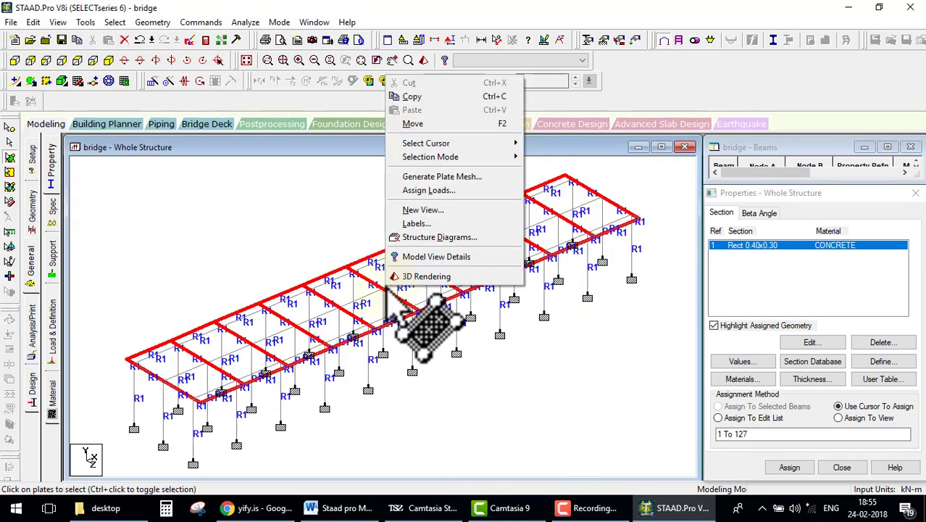
left_click(439, 177)
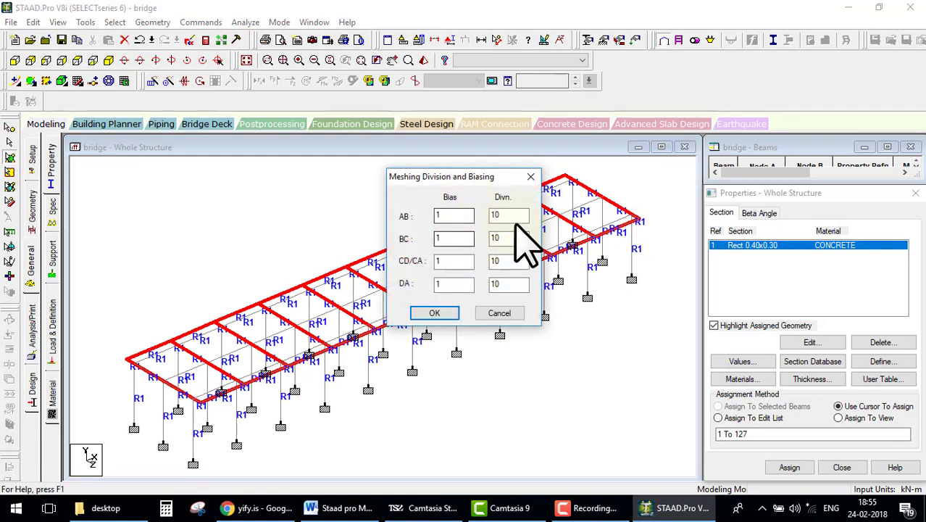
double_click(507, 214)
type("5")
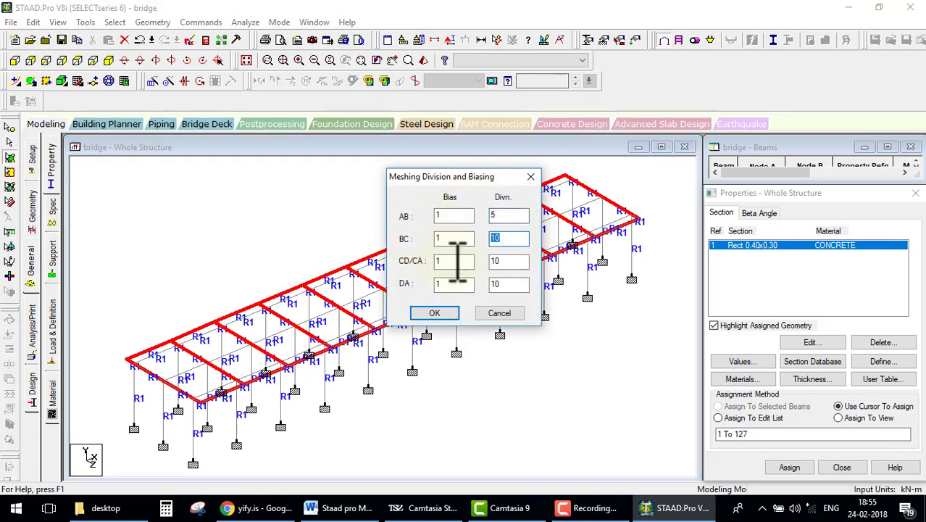
type("5")
key("Tab")
type("5")
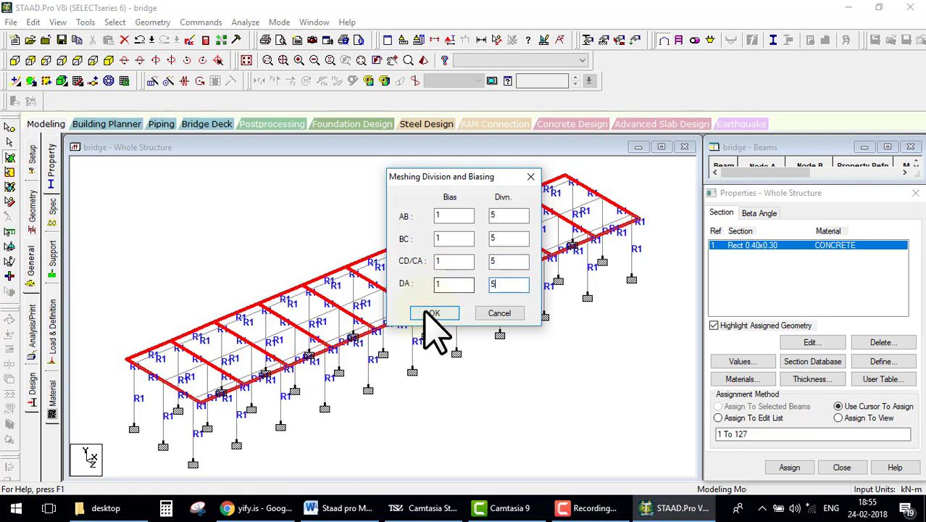
left_click(432, 312)
left_click(443, 260)
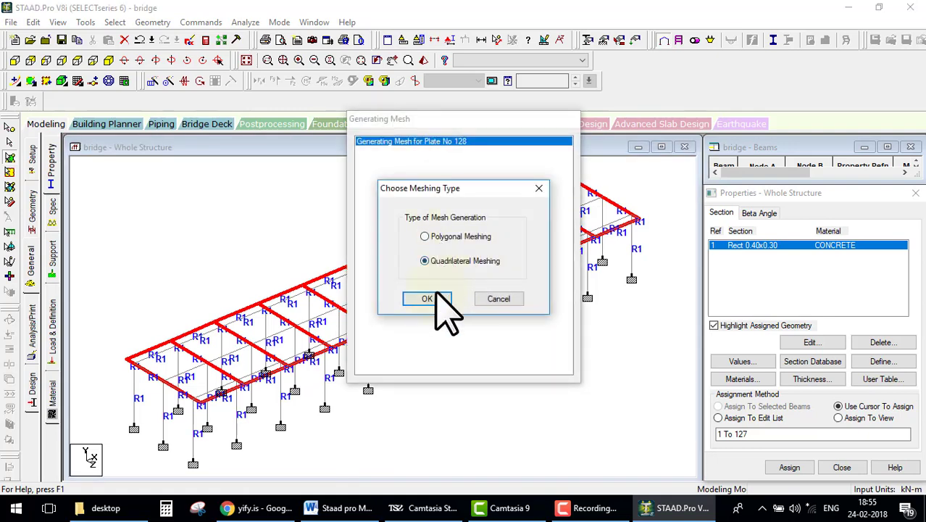
left_click(431, 298)
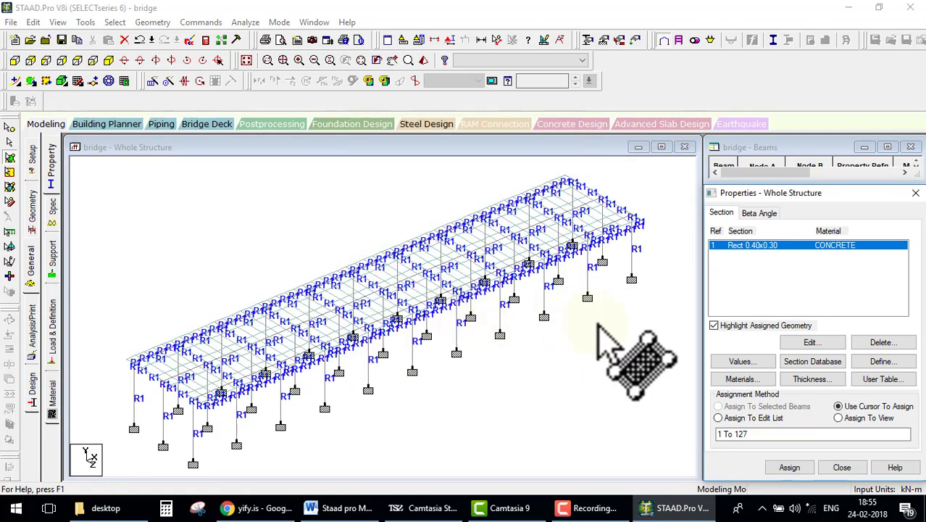
key("ctrl+a")
Add a 0.2 m concrete plate thickness (reference 2) and assign it to every deck plate
left_click(784, 377)
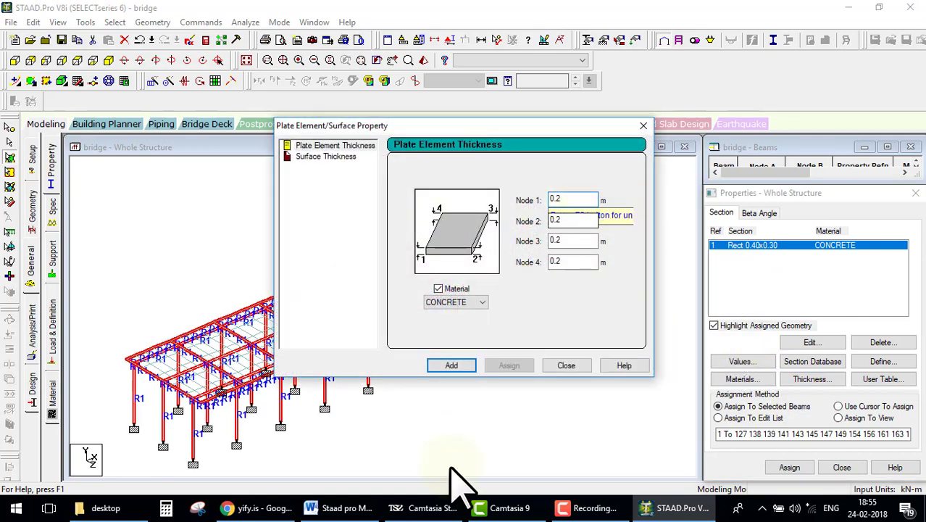
left_click(457, 365)
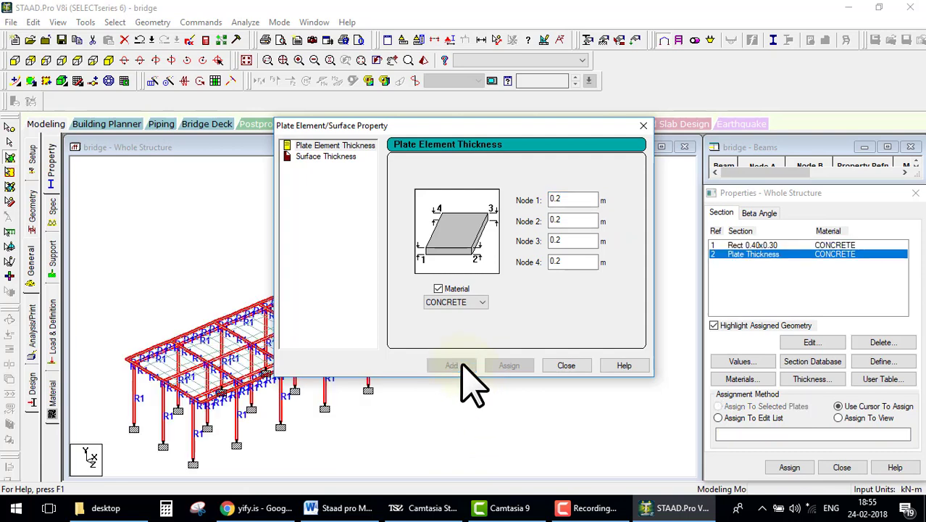
left_click(569, 365)
left_click(789, 466)
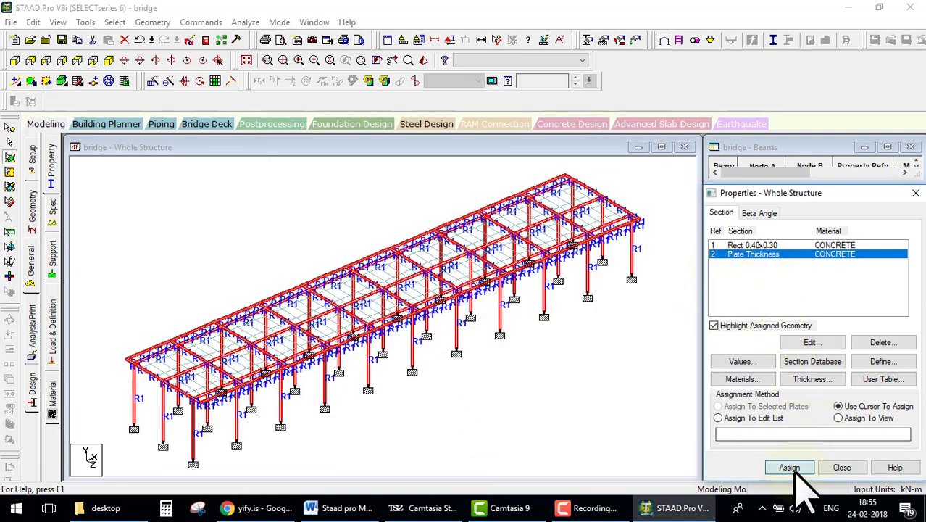
left_click(837, 418)
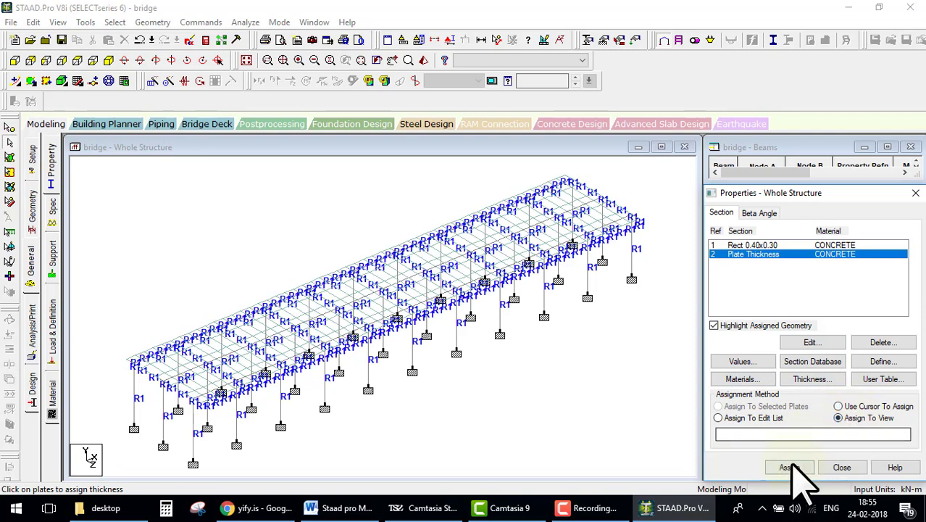
left_click(789, 467)
left_click(836, 355)
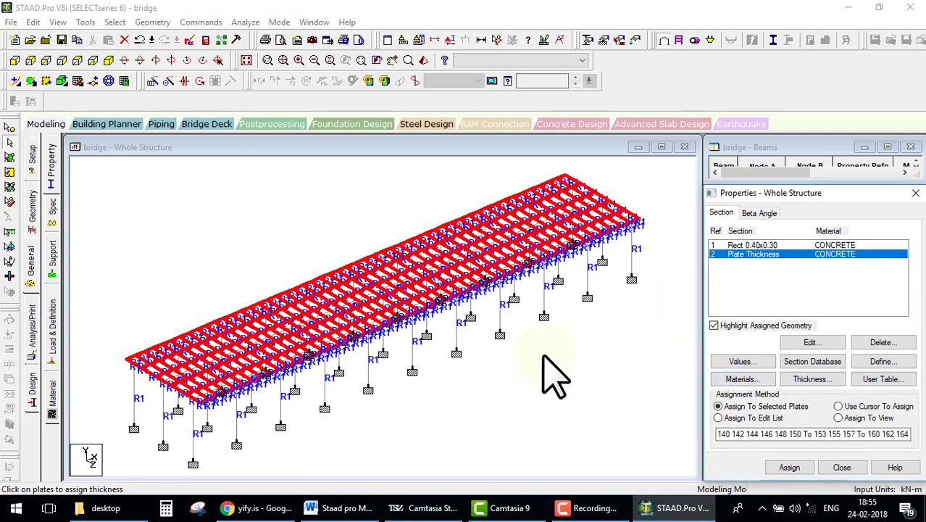
Create load case 1 of Dead type titled 'dead'
left_click(51, 318)
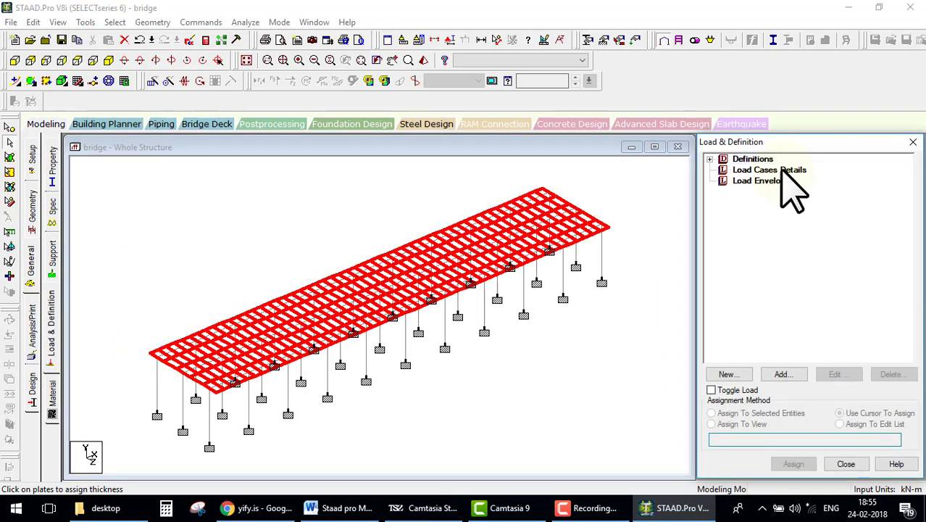
left_click(770, 170)
left_click(782, 373)
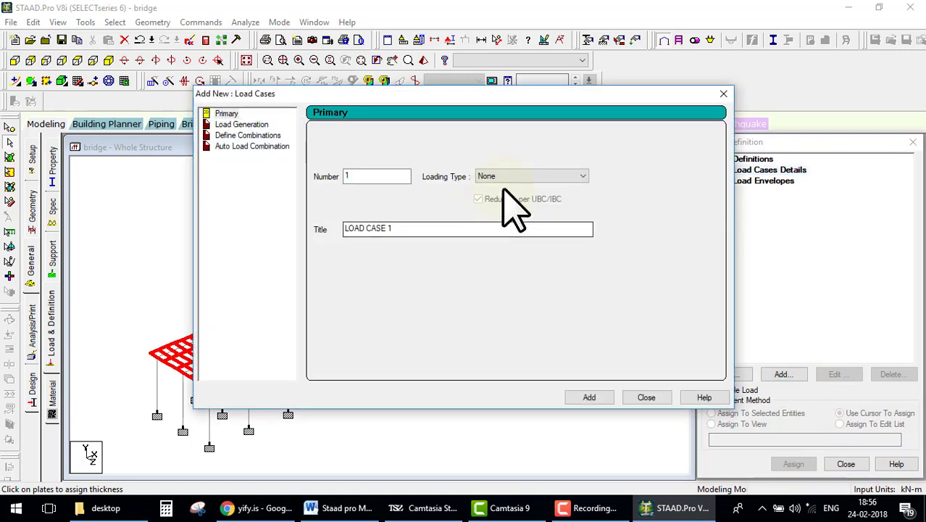
left_click(507, 177)
left_click(500, 197)
left_click_drag(420, 232, 179, 228)
type("d")
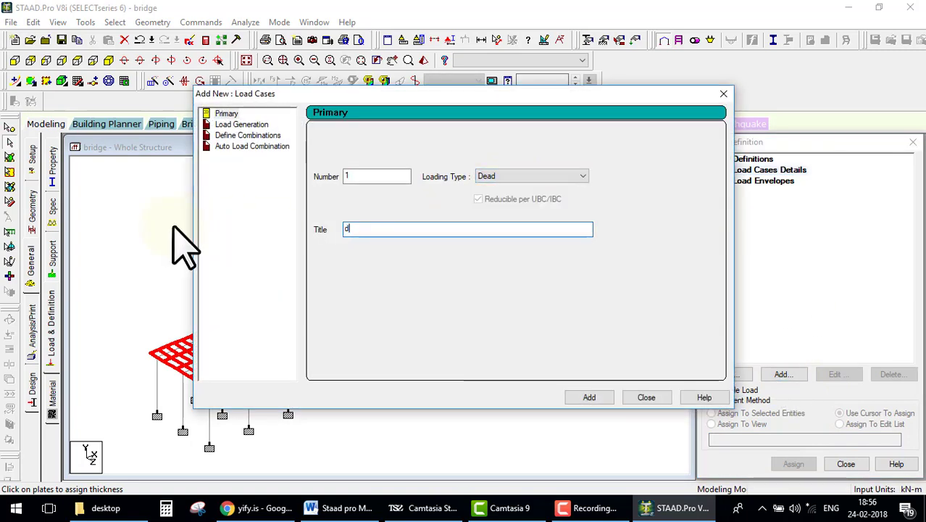
type("ead")
left_click(596, 397)
left_click(645, 397)
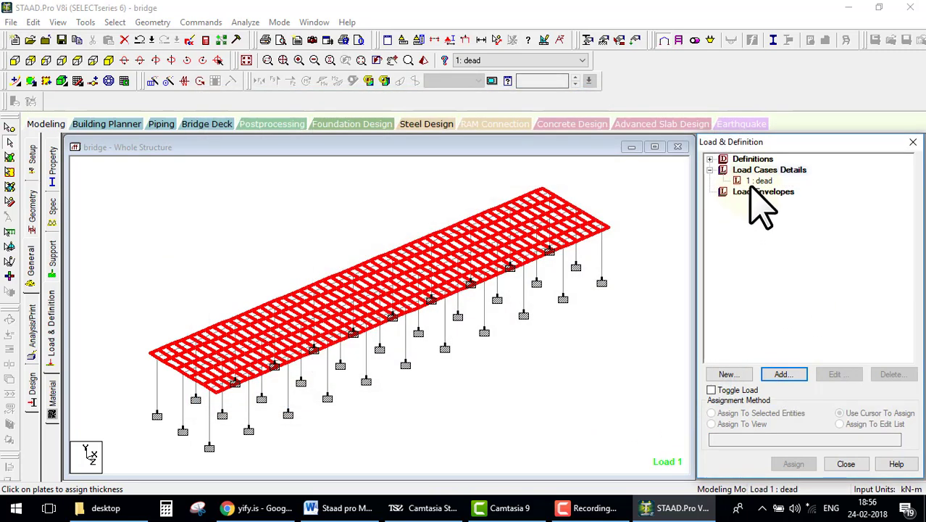
left_click(759, 180)
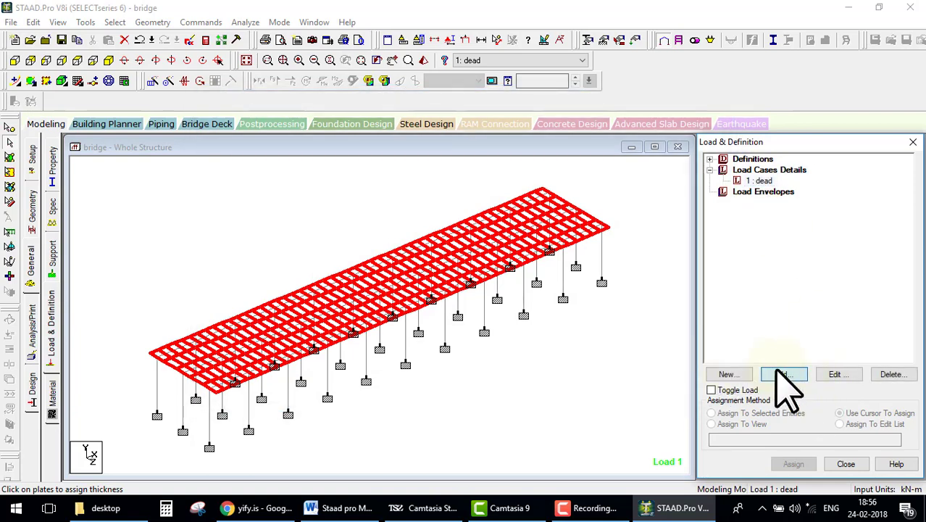
Add a self-weight load in Y with factor -1 to 'dead' and assign it to the whole structure
left_click(797, 374)
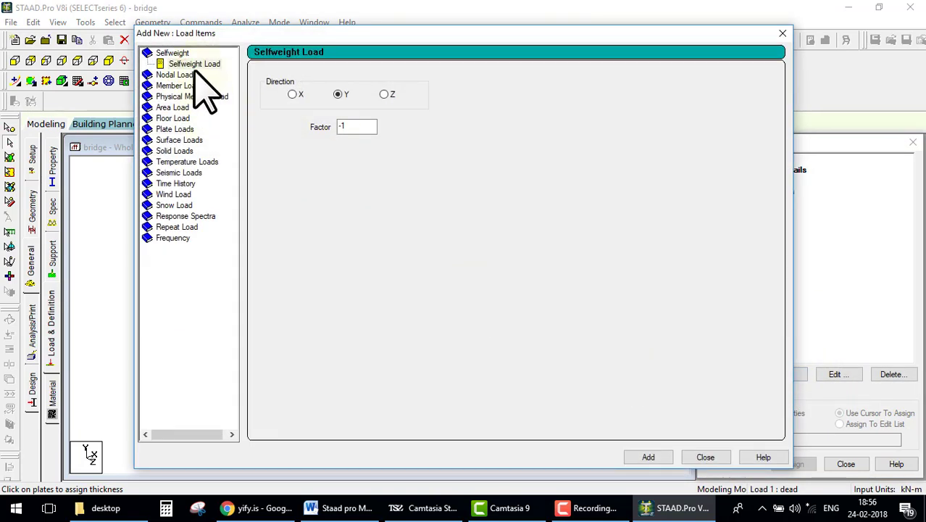
left_click(655, 458)
left_click(696, 458)
left_click(781, 191)
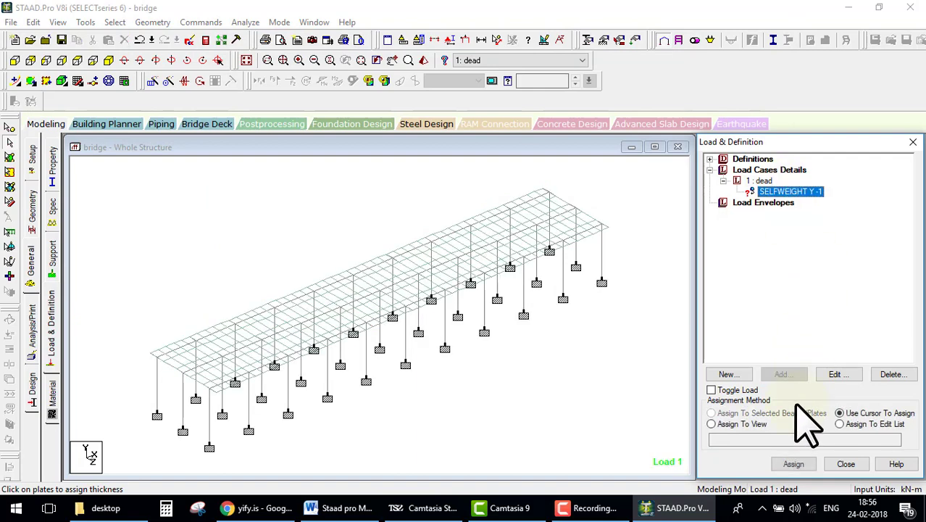
left_click(758, 424)
left_click(793, 463)
left_click(815, 339)
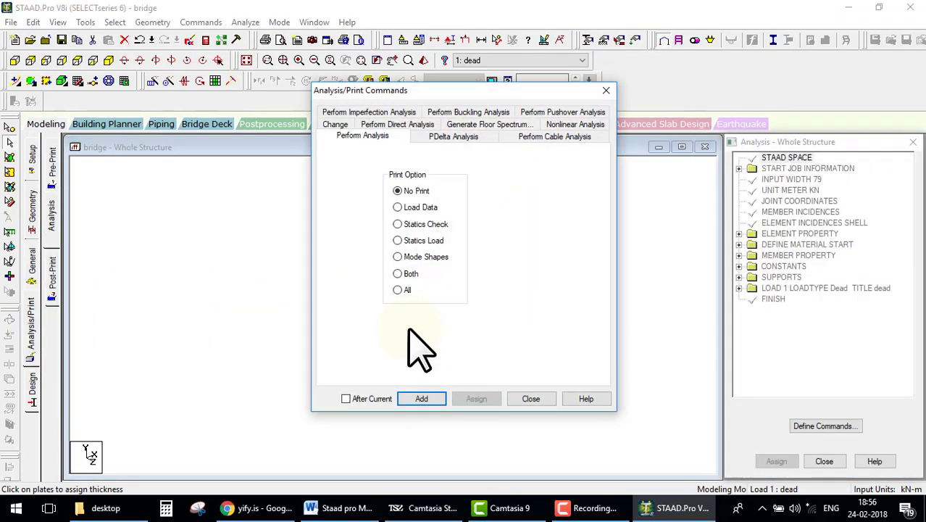
Add a Perform Analysis Print All command, save, and run the analysis with no errors
left_click(421, 398)
left_click(530, 398)
left_click(245, 22)
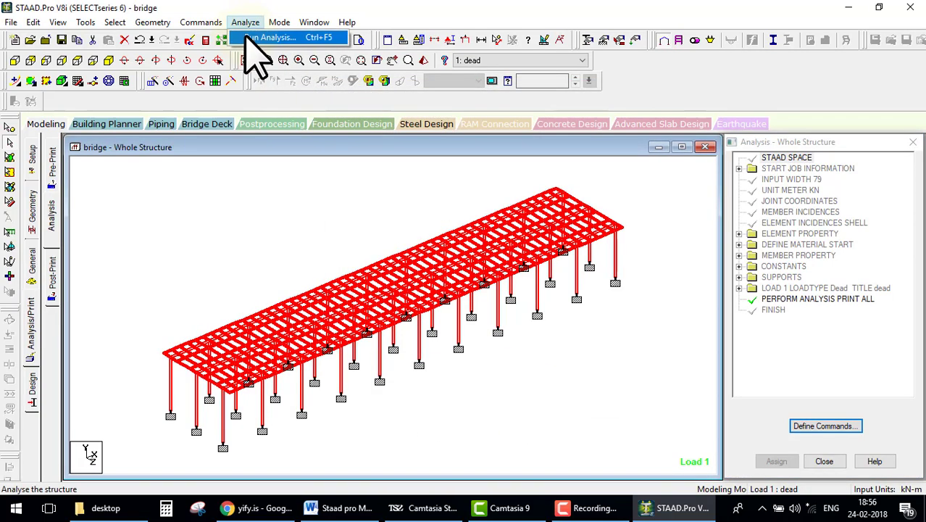
left_click(268, 39)
left_click(376, 268)
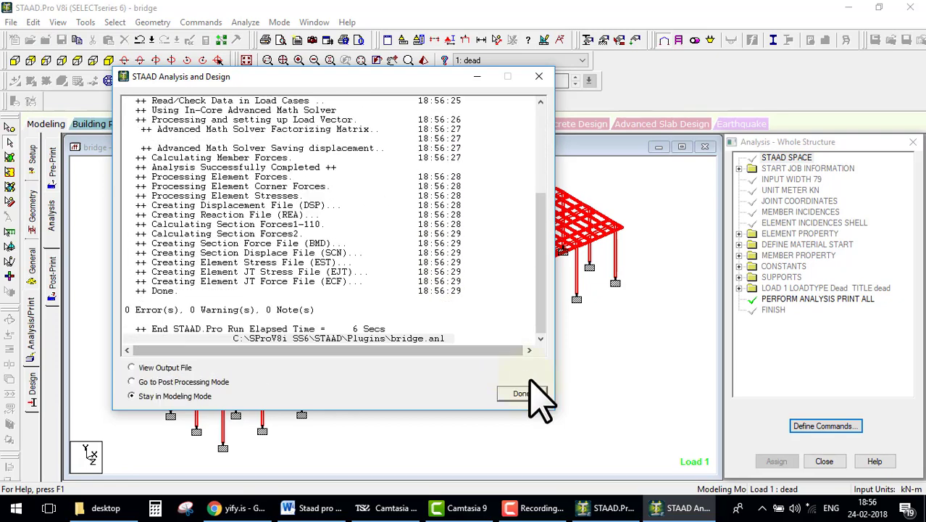
left_click(521, 393)
left_click(206, 124)
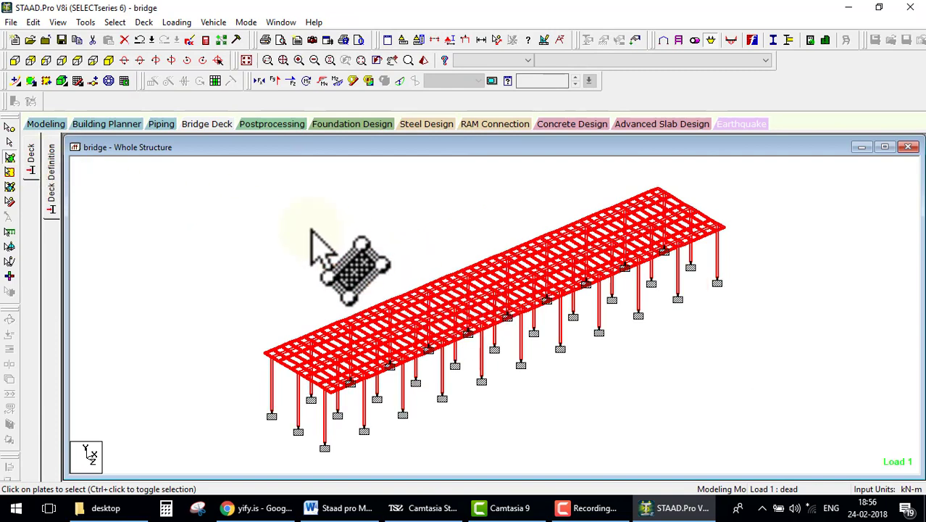
Create a new bridge deck named Deck 1
left_click(144, 21)
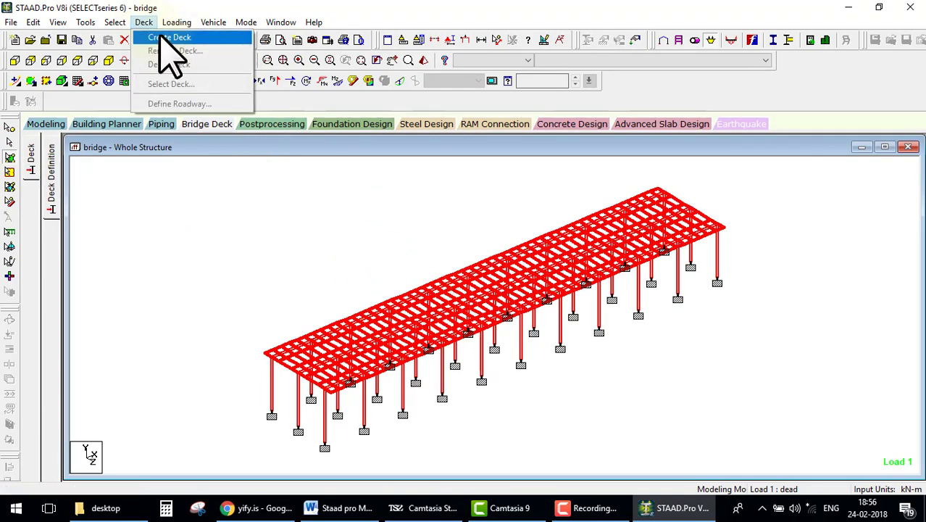
left_click(159, 35)
left_click(546, 199)
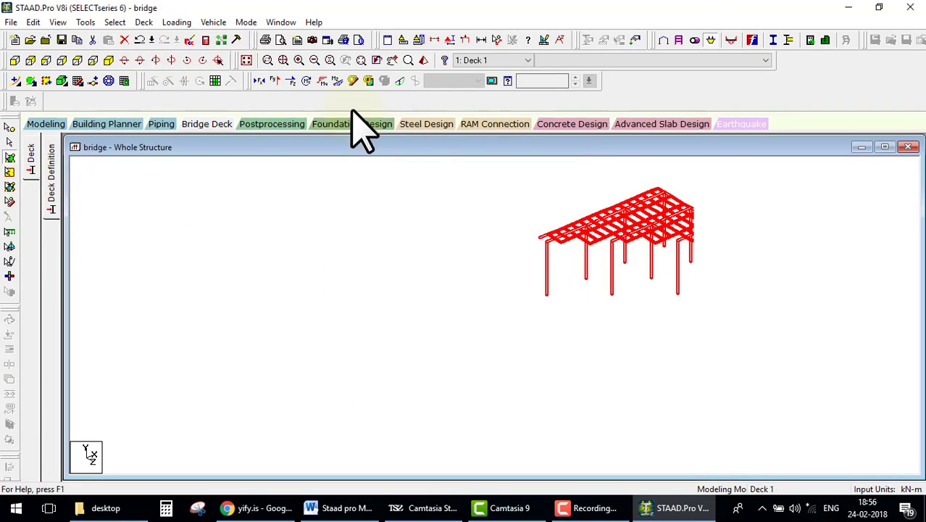
Define a custom 50 m roadway with a 5 m lane copied right into two lanes
left_click(177, 22)
left_click(171, 101)
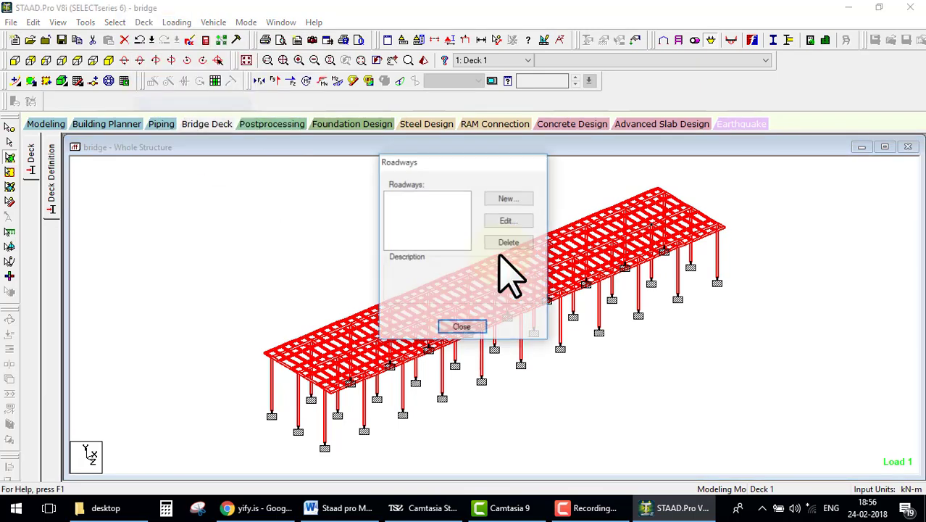
left_click(508, 198)
left_click(373, 69)
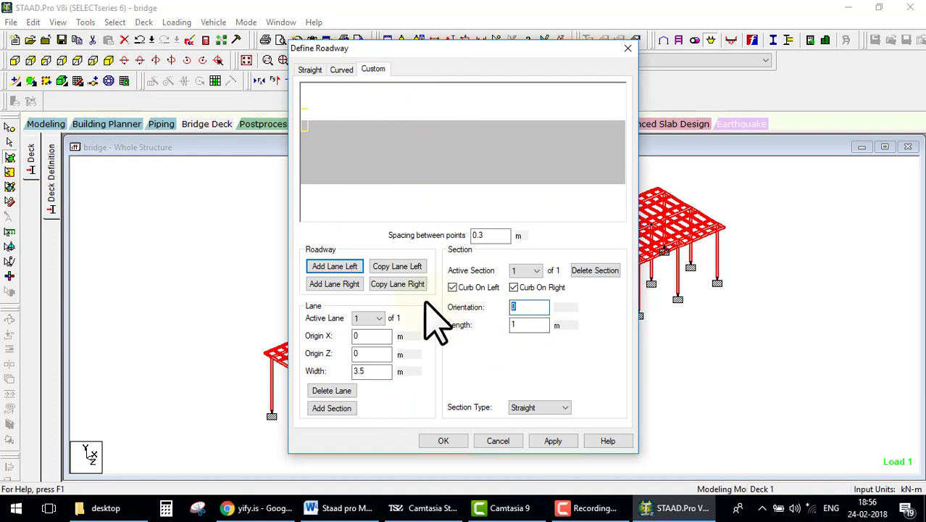
type("50")
double_click(374, 371)
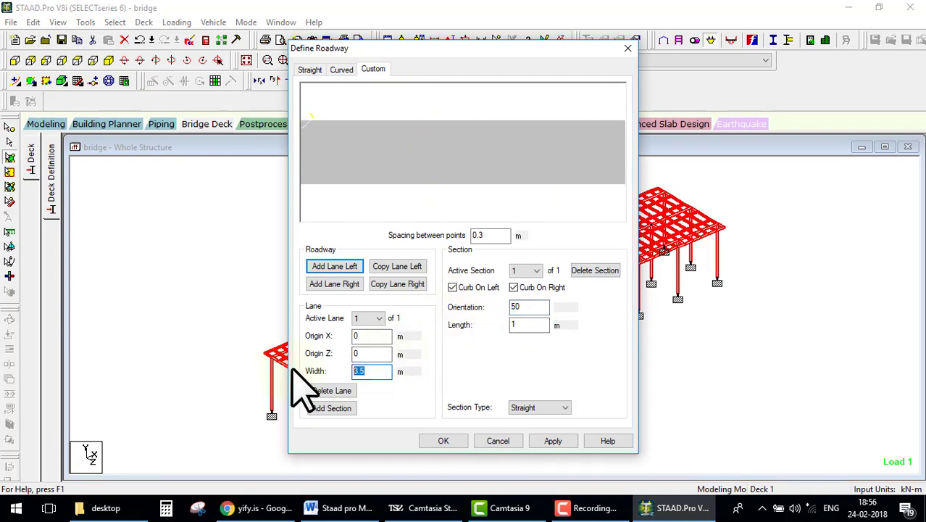
type("205")
key("Tab")
type("2.5")
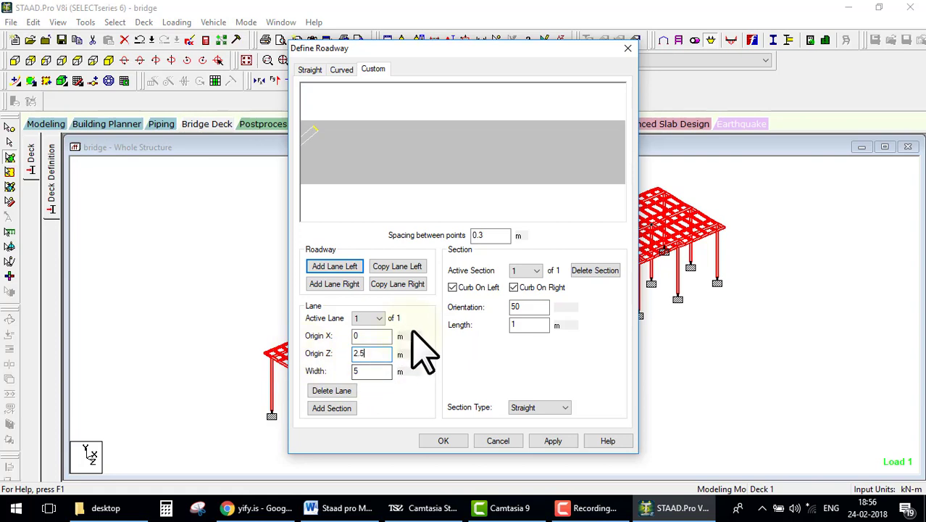
double_click(532, 307)
type("0")
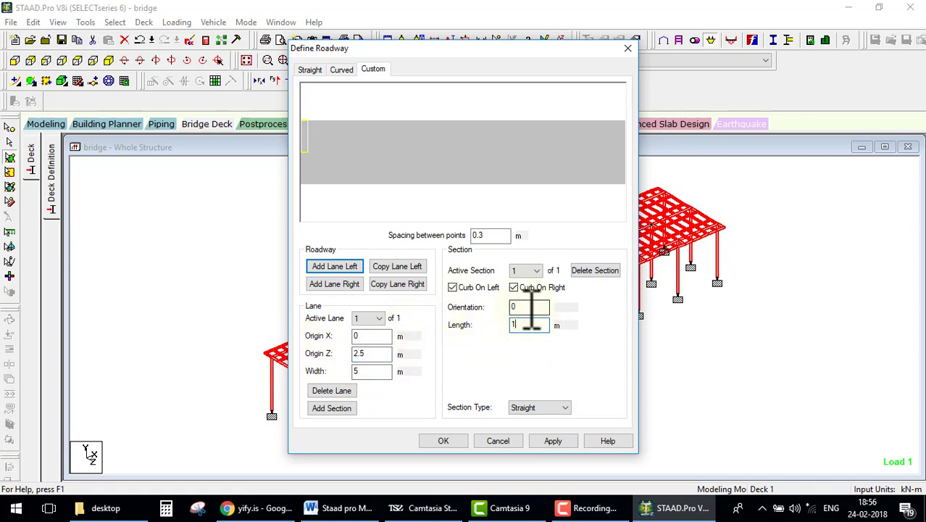
type("50")
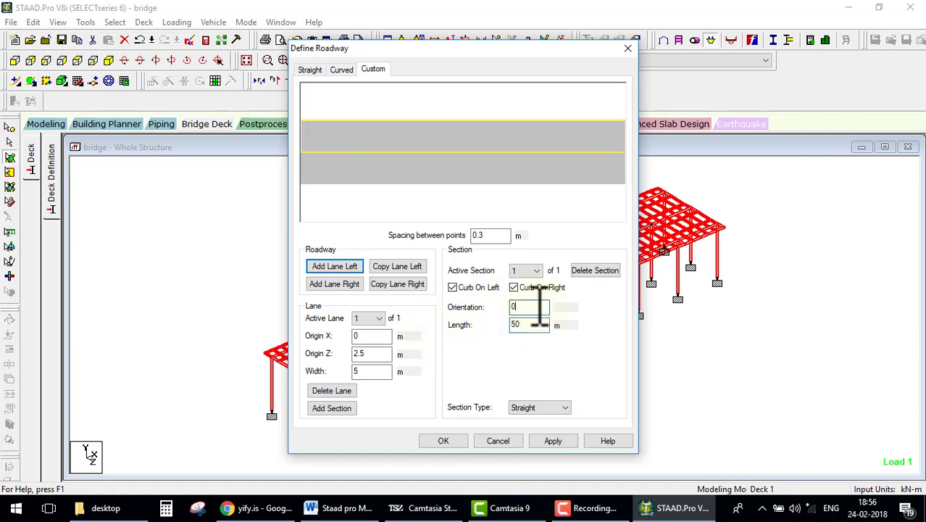
left_click(397, 283)
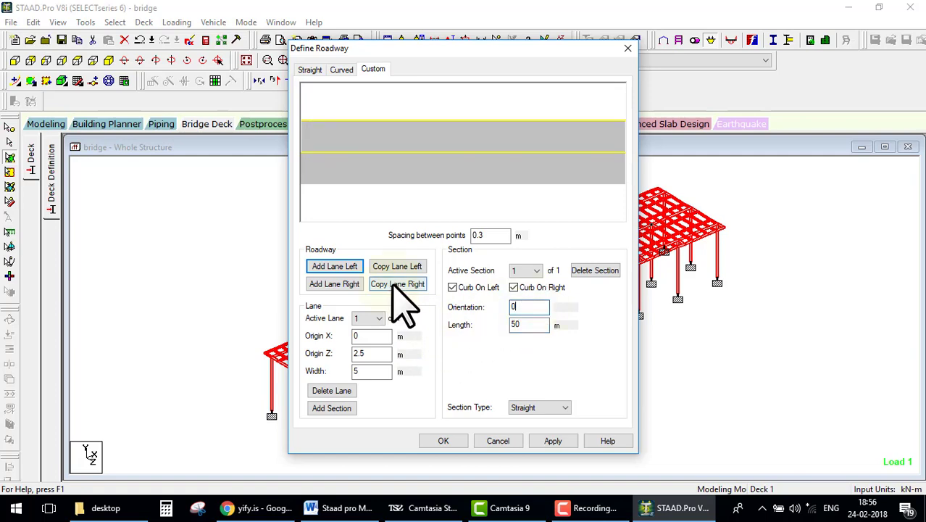
left_click(459, 439)
left_click(464, 328)
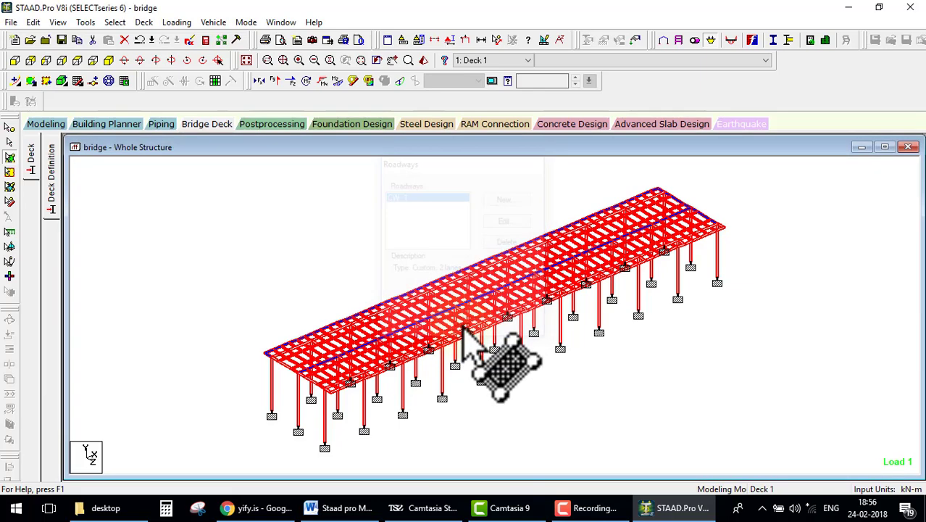
left_click(176, 23)
Run the Influence Surface Generator and wait while bridge_deck.std is analysed
left_click(190, 38)
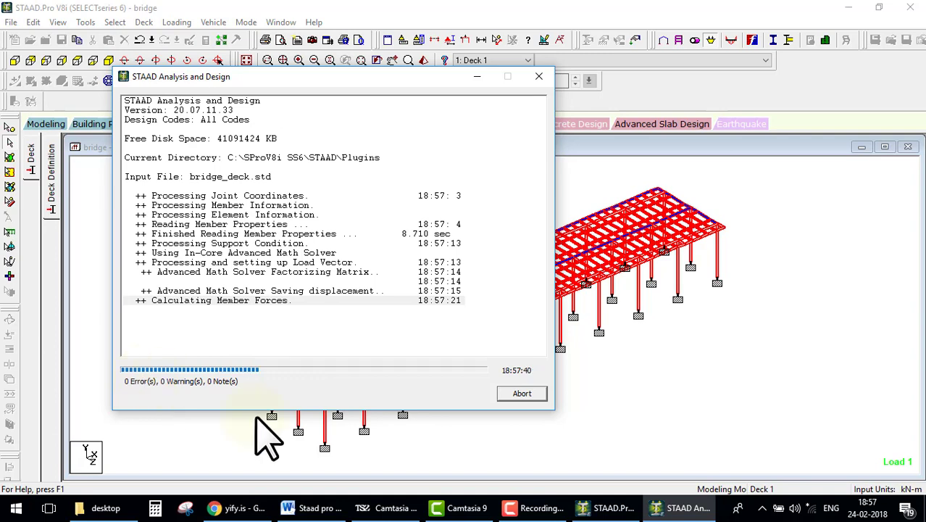
mouse_move(275, 378)
left_mouse_down()
mouse_move(317, 377)
mouse_move(307, 371)
left_mouse_up()
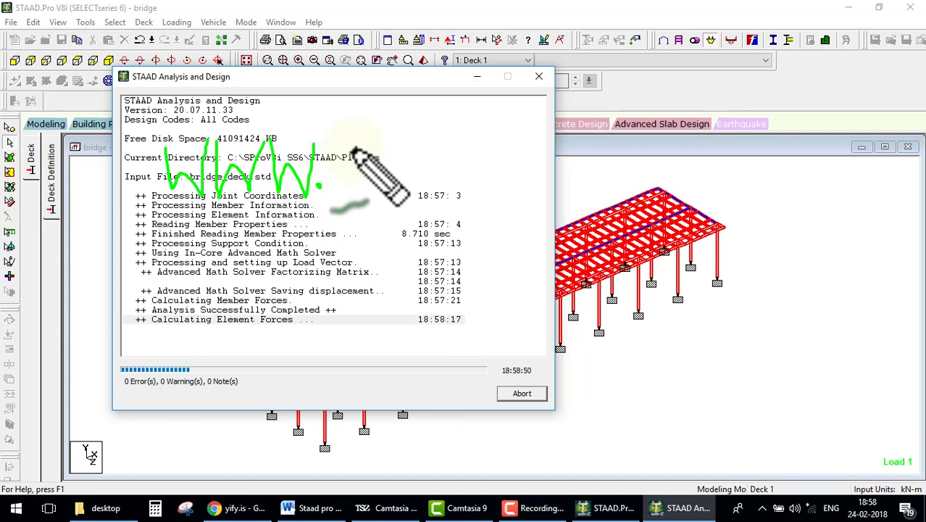
mouse_move(355, 151)
left_mouse_down()
mouse_move(352, 176)
mouse_move(388, 167)
mouse_move(384, 204)
left_mouse_up()
mouse_move(401, 169)
left_mouse_down()
mouse_move(410, 161)
mouse_move(419, 172)
mouse_move(464, 168)
mouse_move(483, 181)
mouse_move(566, 176)
mouse_move(570, 186)
mouse_move(632, 157)
left_mouse_up()
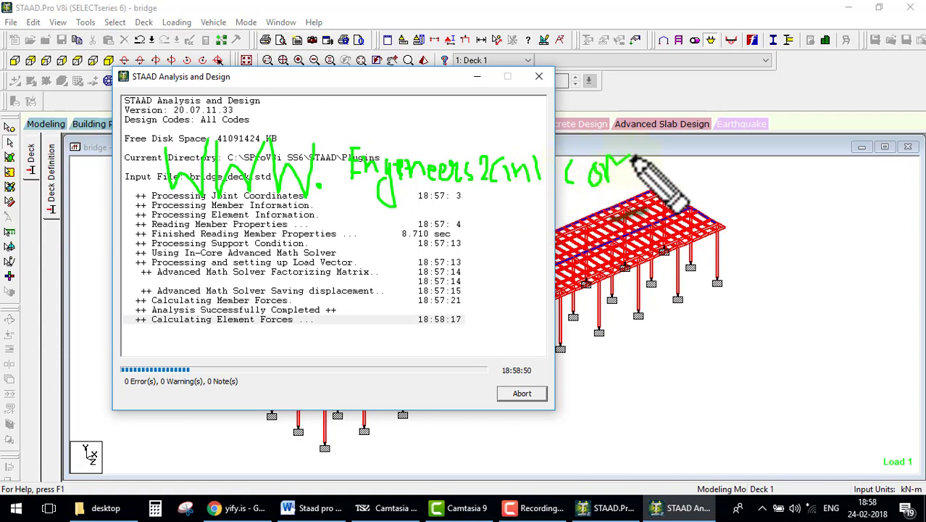
key("ctrl+shift+d")
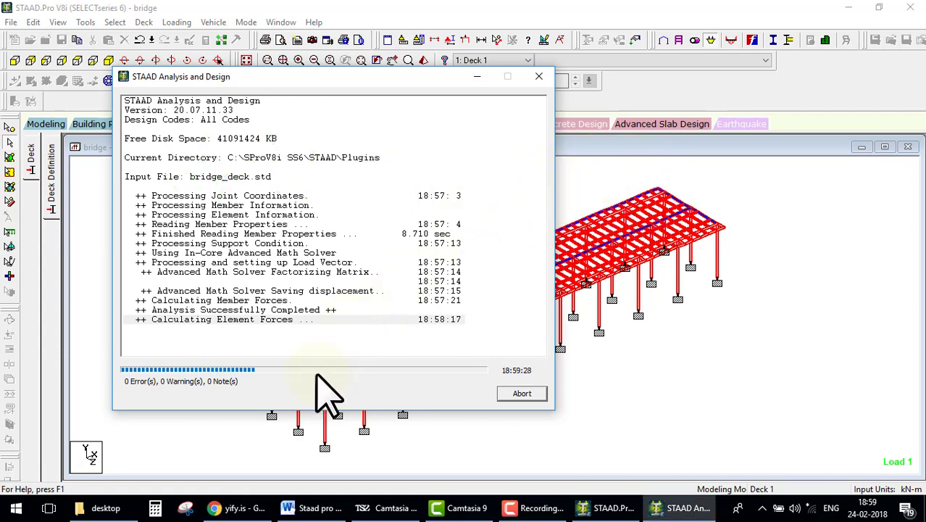
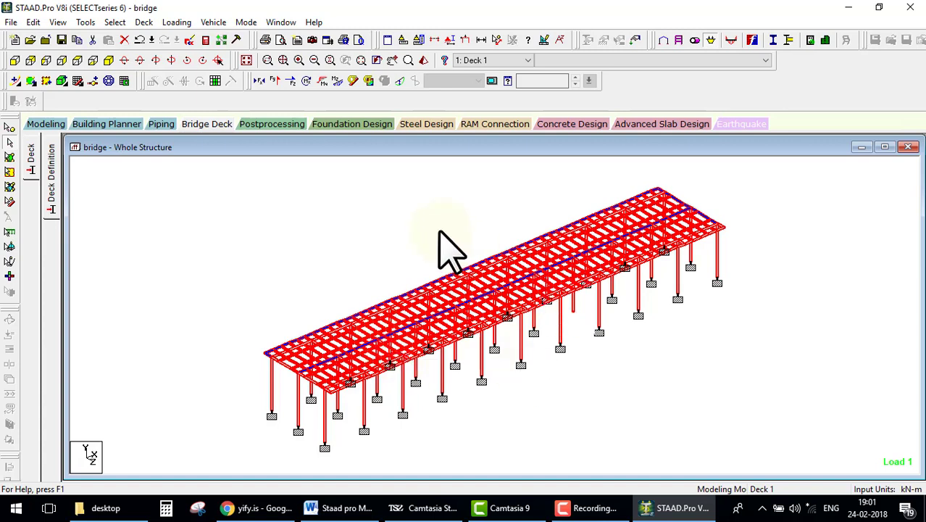
Draw the Max Absolute plate-stress influence diagram for plate 167
left_click(175, 23)
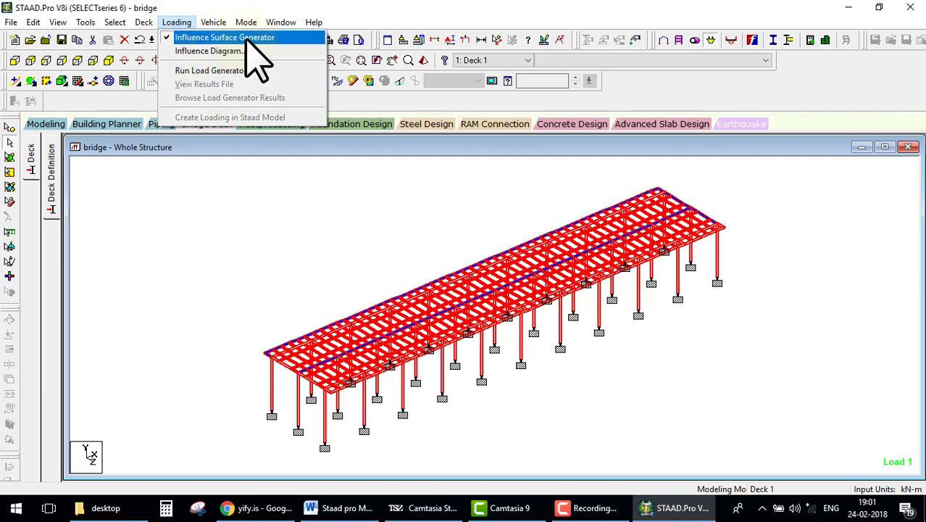
left_click(216, 52)
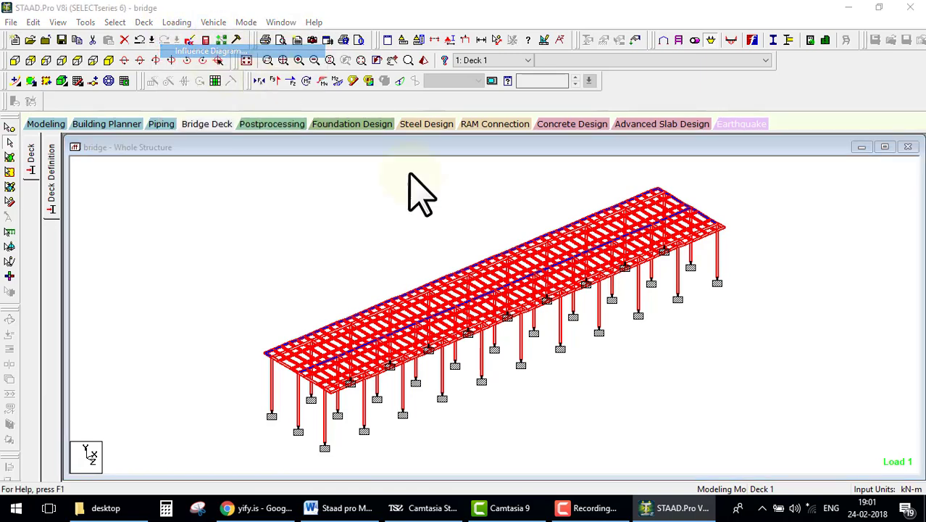
left_click(451, 101)
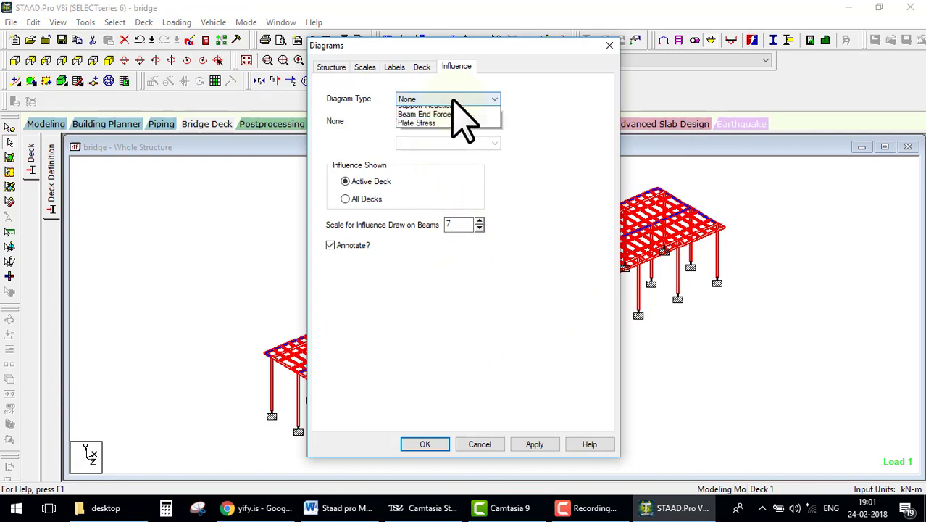
left_click(435, 145)
left_click(446, 120)
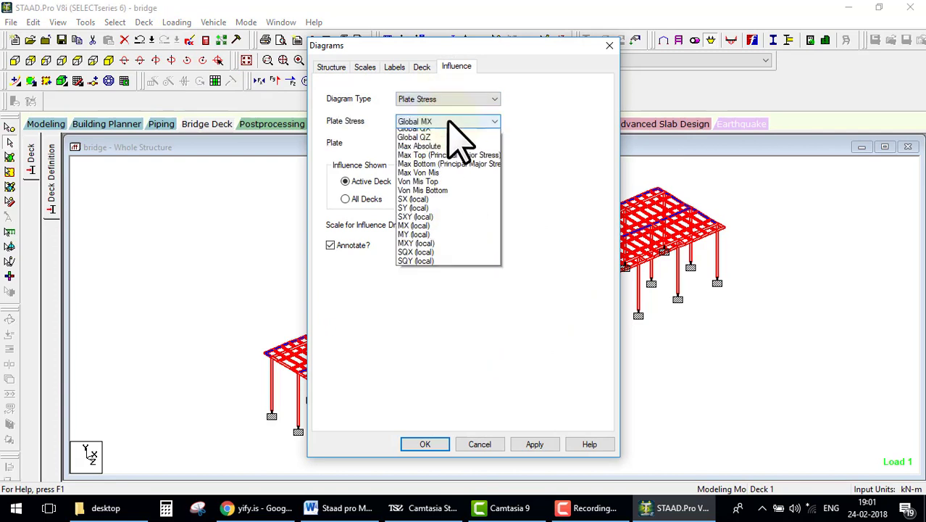
left_click(434, 159)
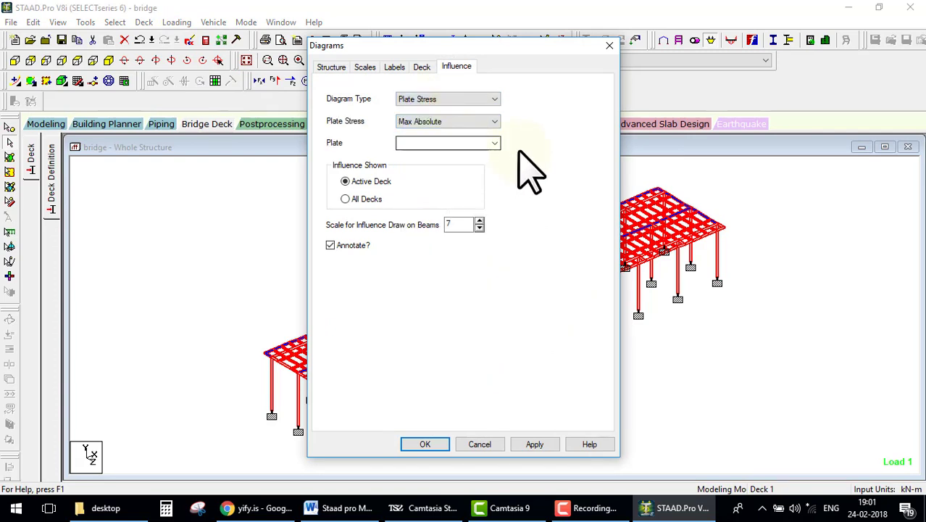
left_click(495, 143)
left_click(406, 317)
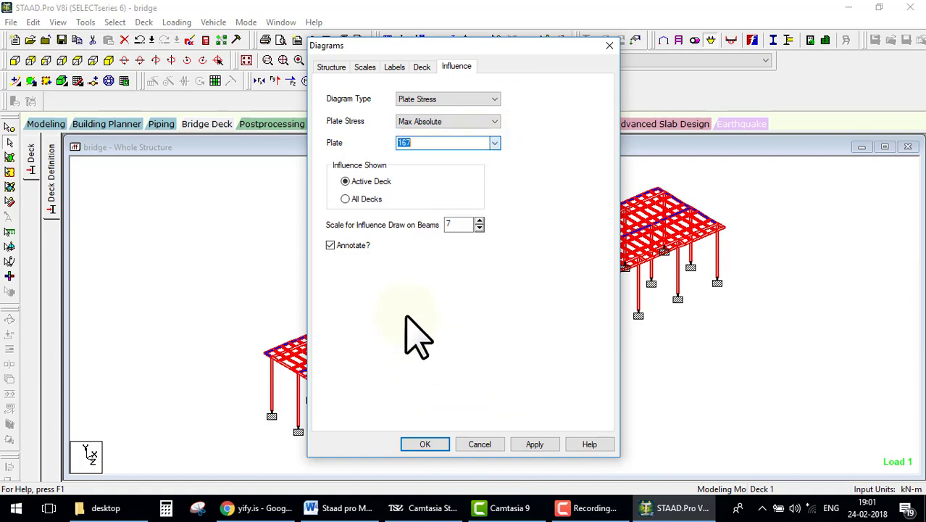
left_click(441, 446)
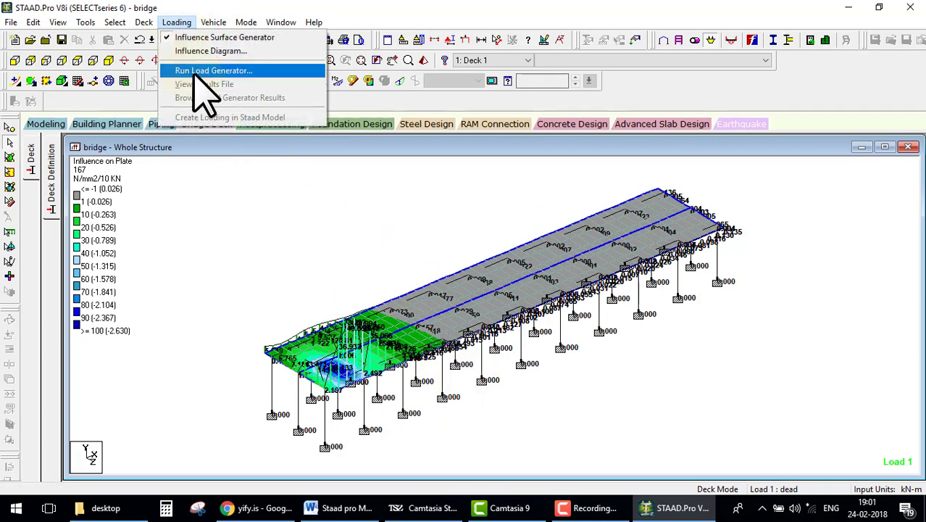
Redraw the Max Absolute plate-stress influence diagram for plate 326 instead
left_click(210, 50)
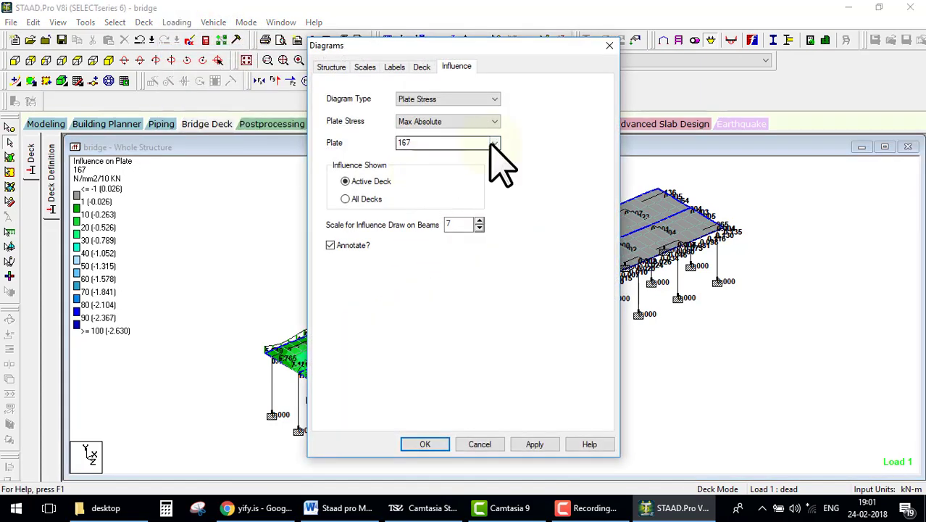
left_click(495, 143)
scroll(434, 290, "down", 10)
scroll(449, 300, "down", 10)
left_click(423, 348)
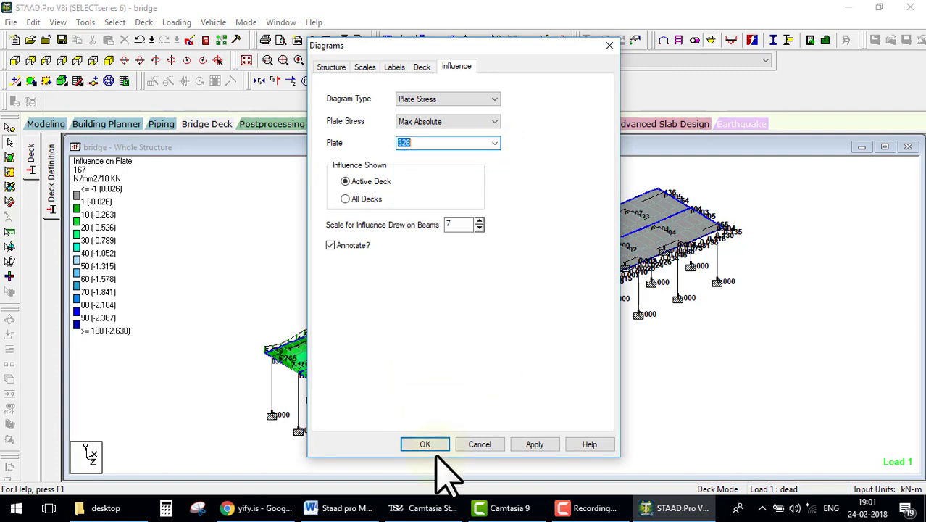
left_click(425, 444)
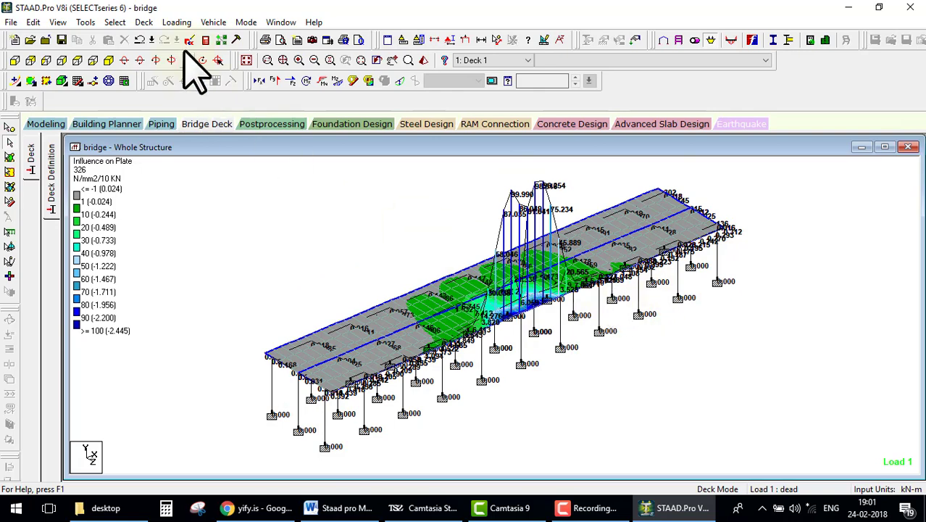
left_click(185, 28)
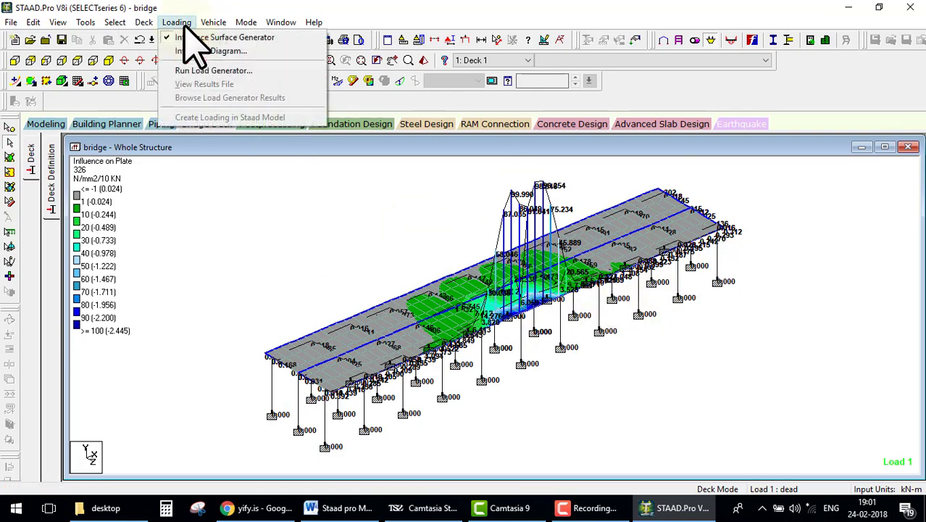
left_click(210, 71)
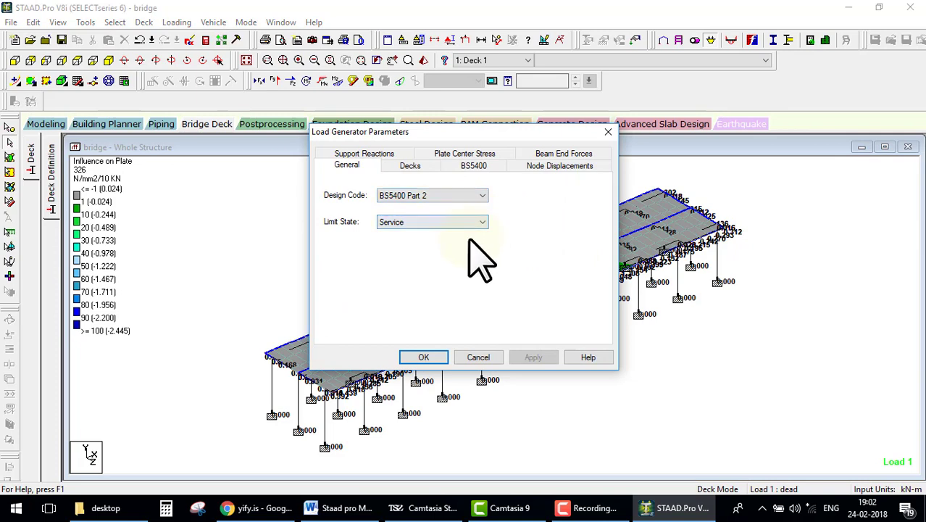
left_click_drag(354, 216, 314, 220)
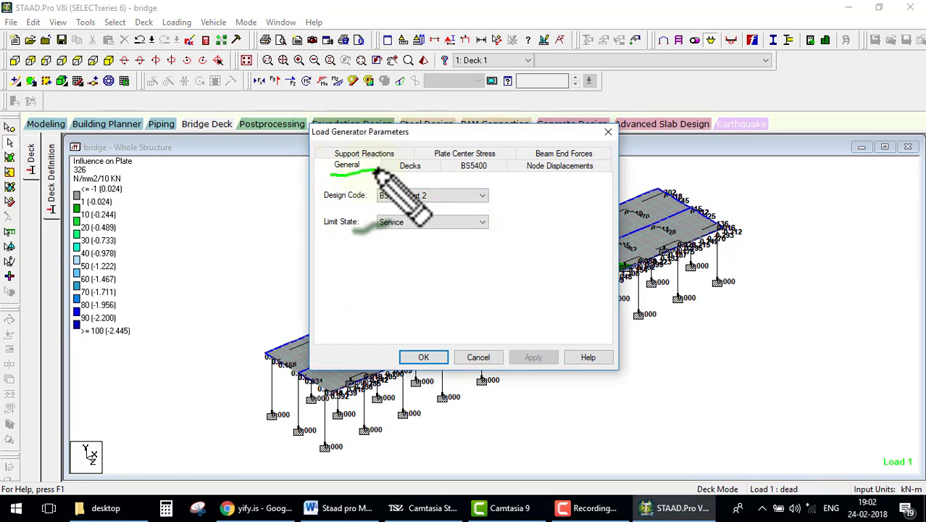
left_click_drag(333, 174, 335, 161)
left_click_drag(387, 244, 349, 254)
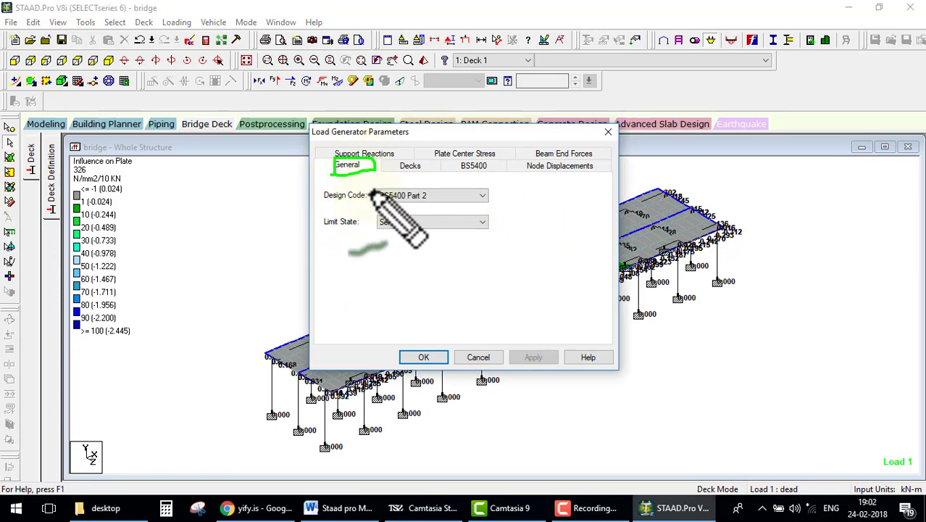
left_click(549, 168)
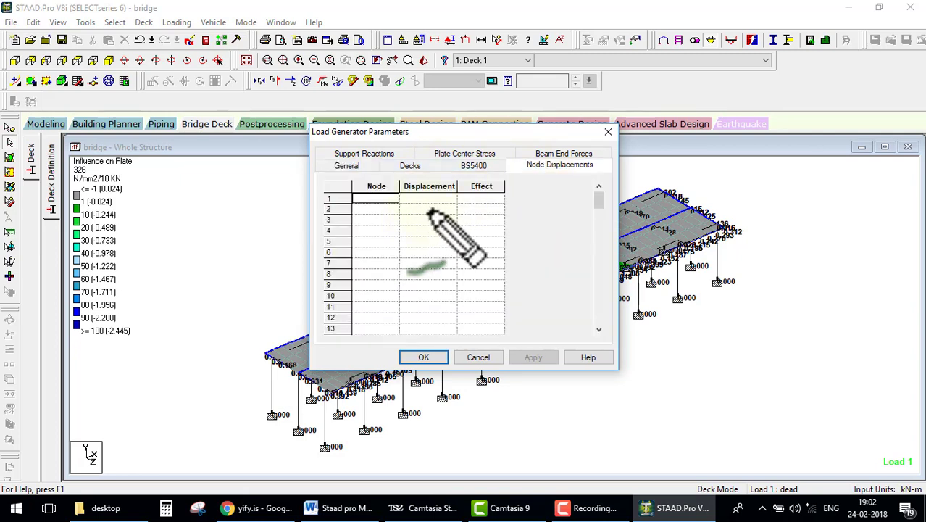
left_click_drag(444, 181, 487, 233)
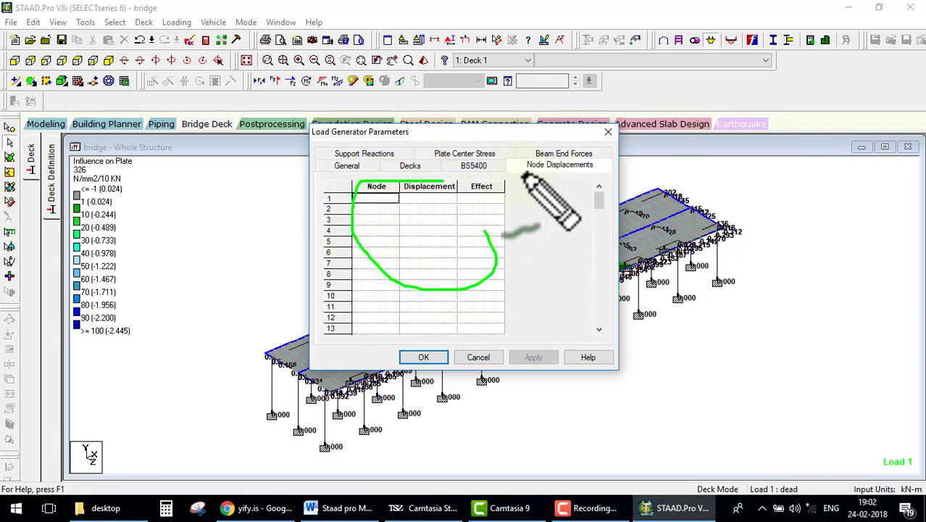
left_click_drag(522, 173, 605, 173)
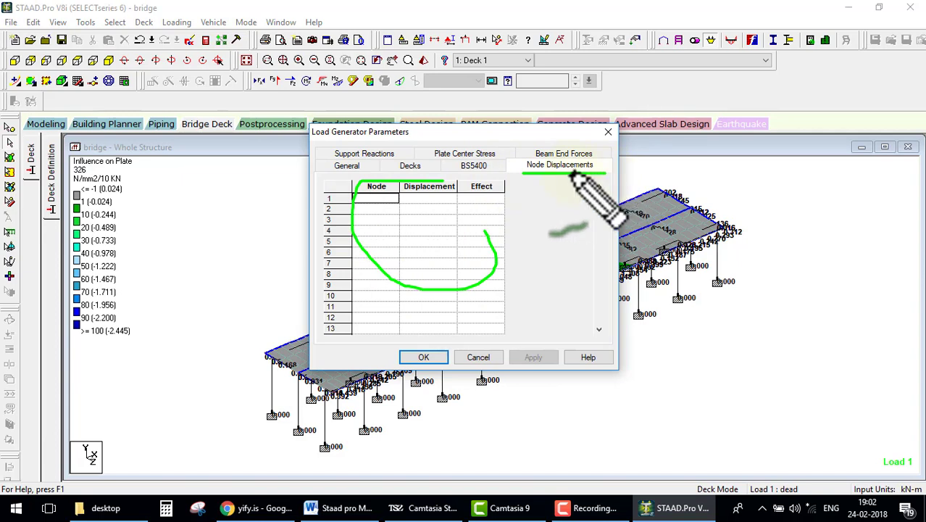
left_click(366, 155)
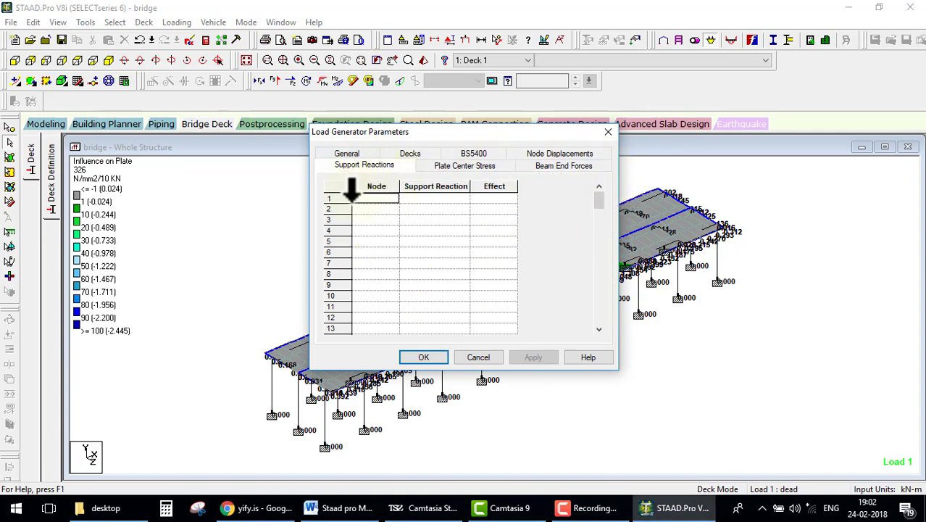
mouse_move(335, 173)
left_mouse_down()
mouse_move(395, 172)
mouse_move(375, 281)
mouse_move(390, 261)
left_mouse_up()
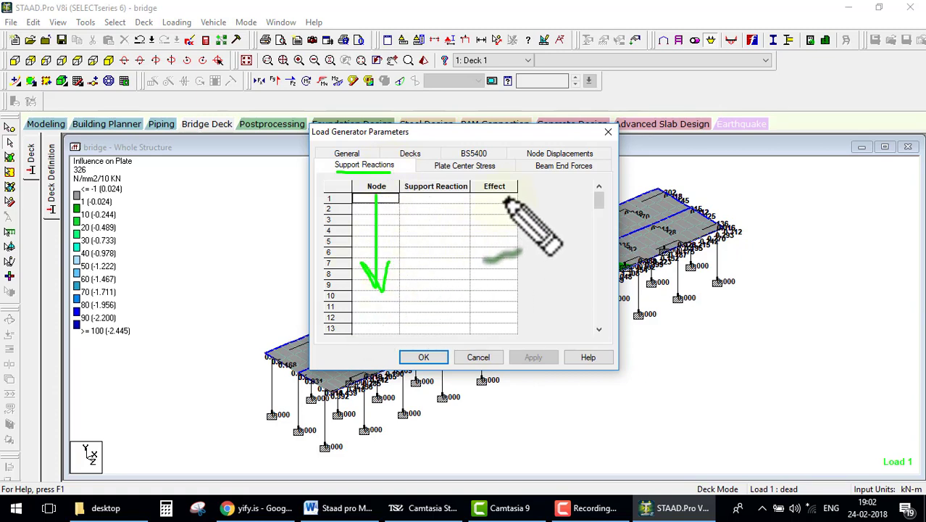
mouse_move(473, 183)
left_mouse_down()
mouse_move(420, 190)
mouse_move(518, 178)
left_mouse_up()
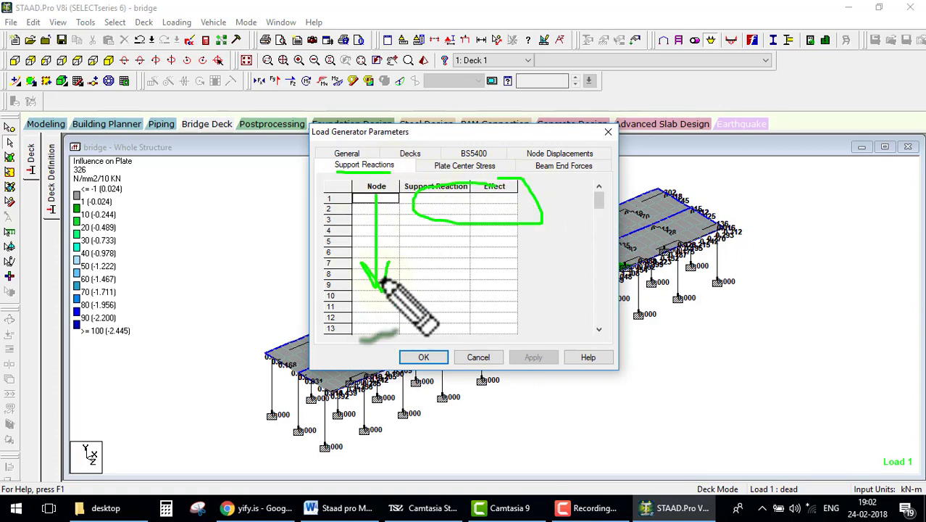
key("Escape")
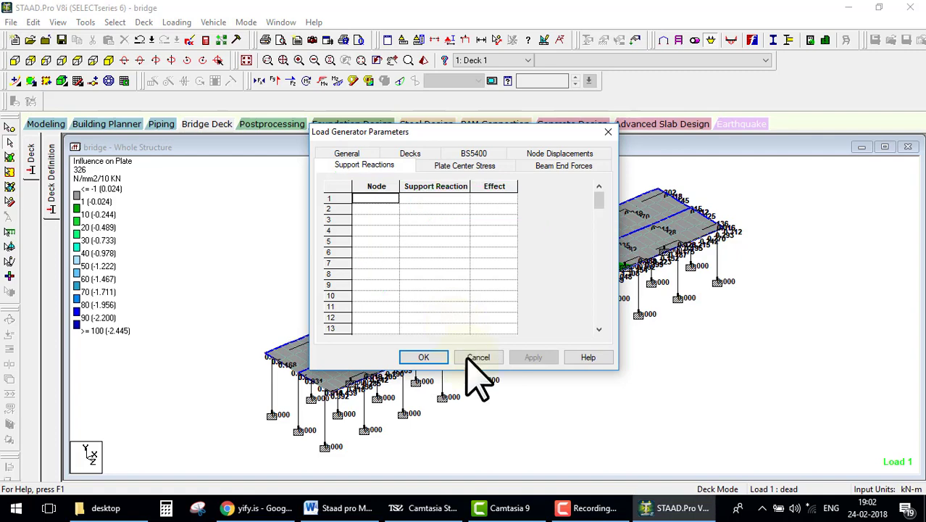
left_click(478, 359)
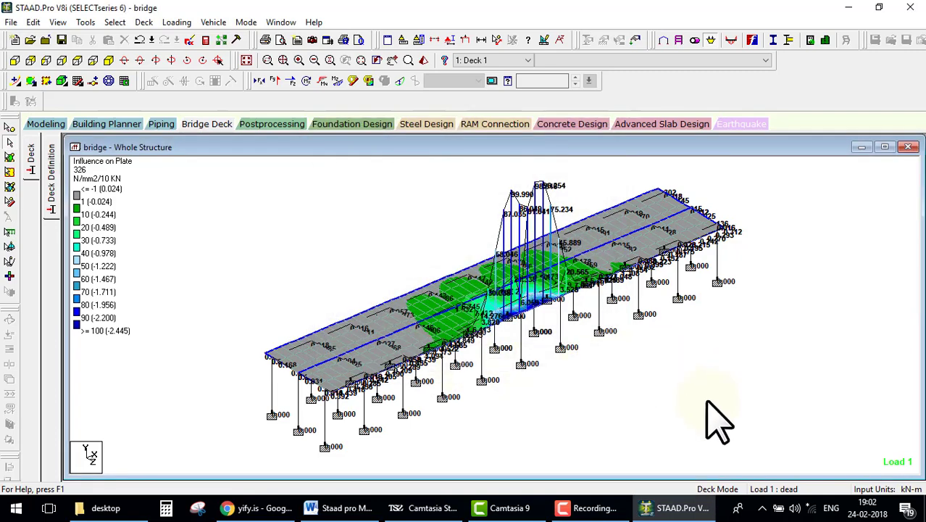
left_click(45, 125)
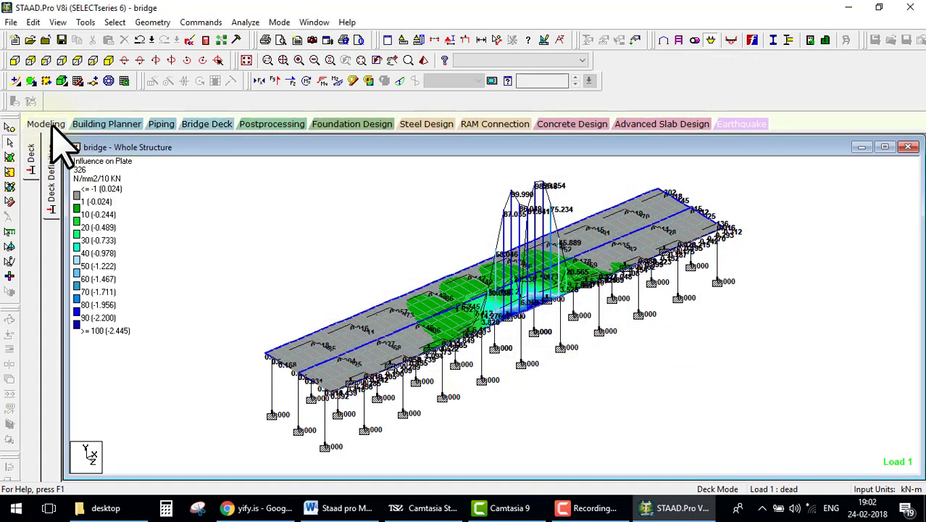
left_click(271, 126)
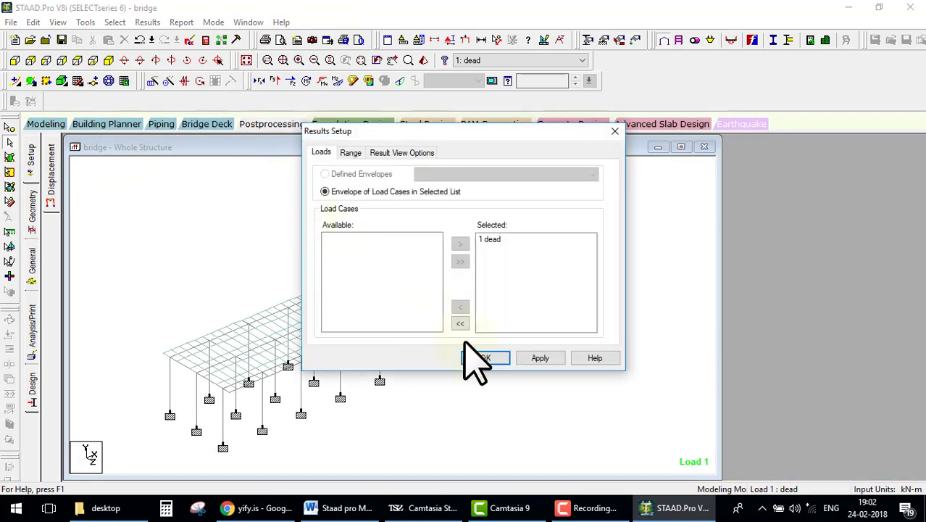
left_click(481, 355)
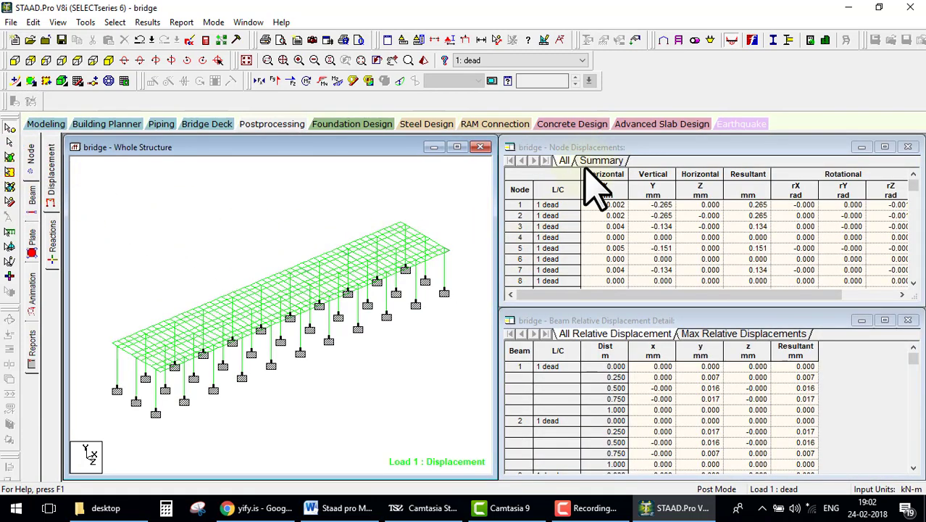
left_click(32, 152)
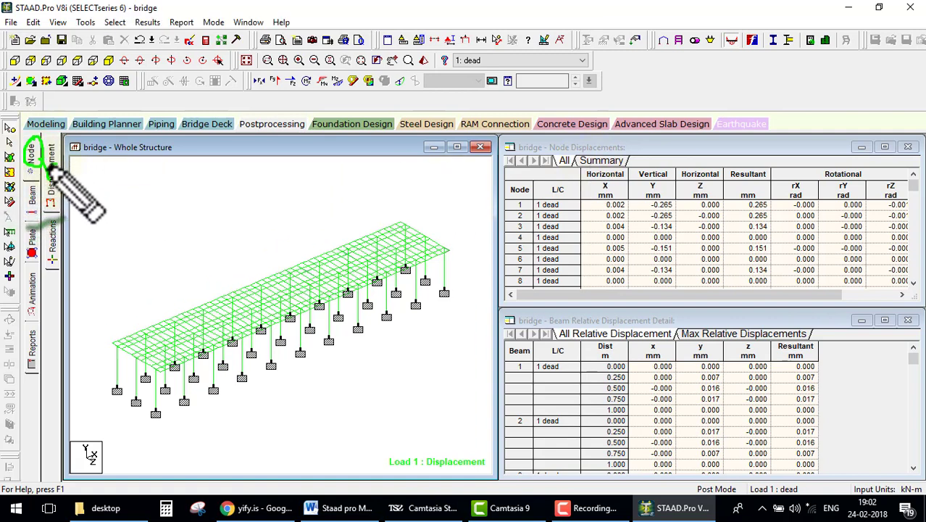
mouse_move(51, 148)
left_mouse_down()
mouse_move(62, 188)
mouse_move(605, 181)
left_mouse_up()
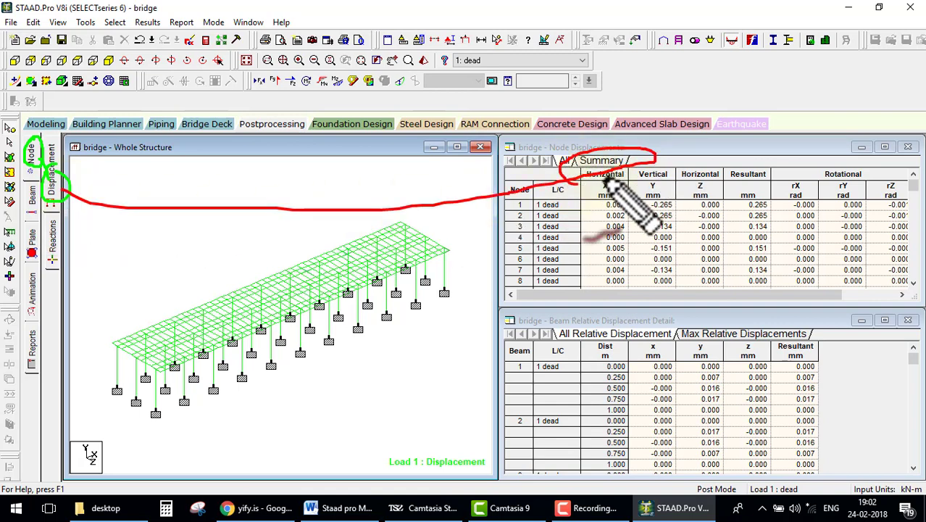
mouse_move(658, 170)
left_mouse_down()
mouse_move(639, 244)
mouse_move(663, 275)
left_mouse_up()
key("Escape")
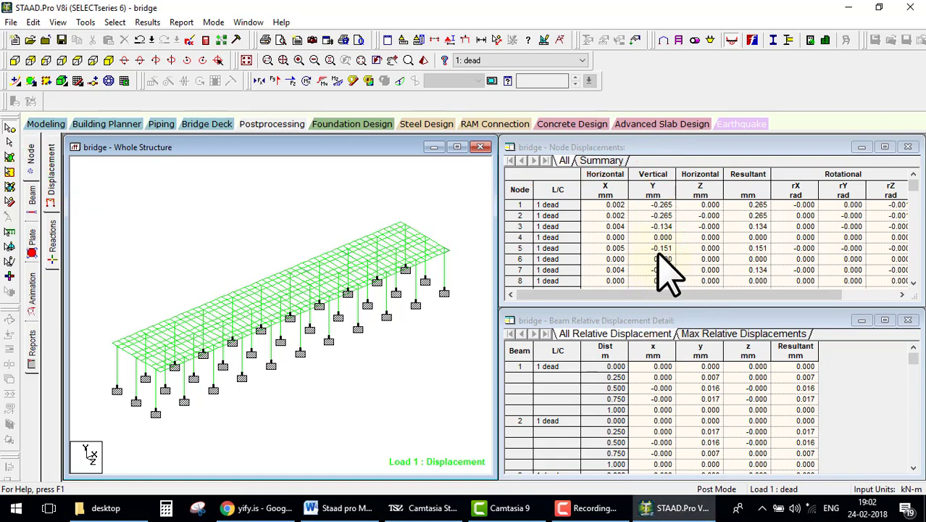
left_click(607, 160)
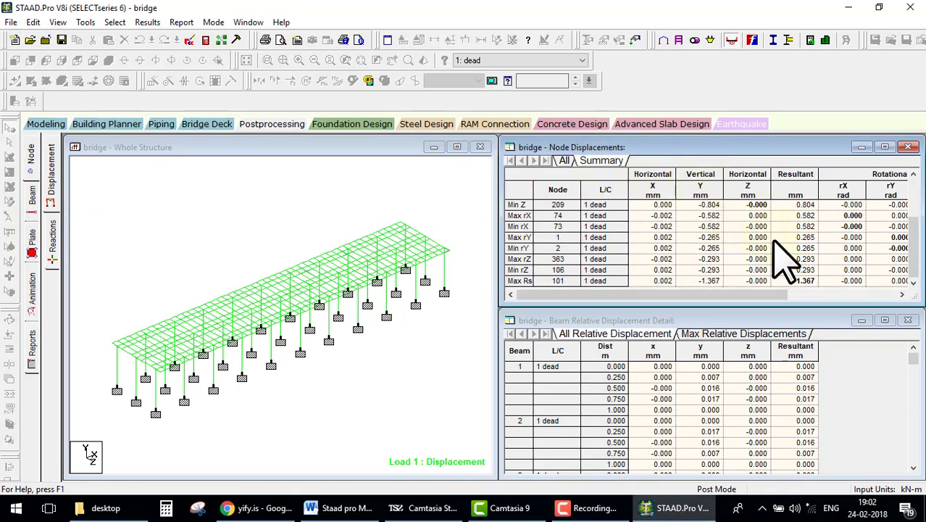
key("ctrl+2")
left_click_drag(721, 280, 549, 284)
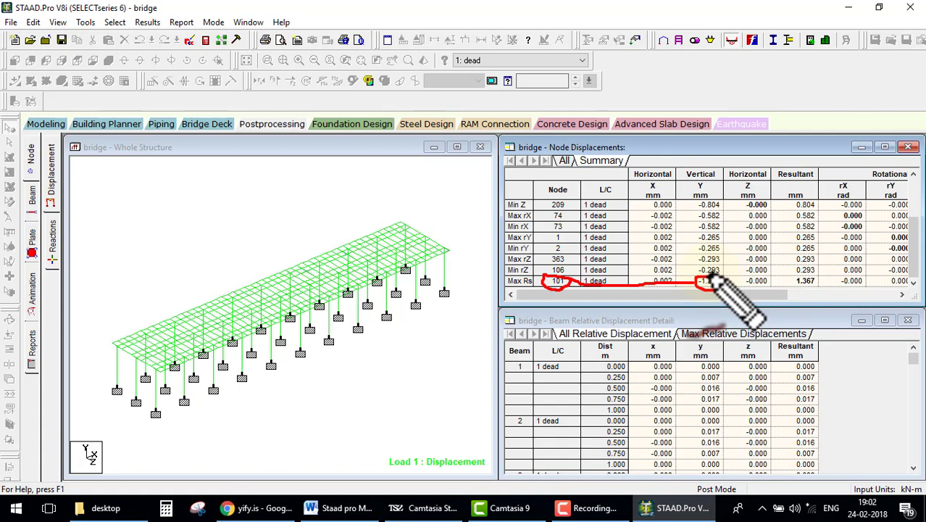
left_click(350, 203)
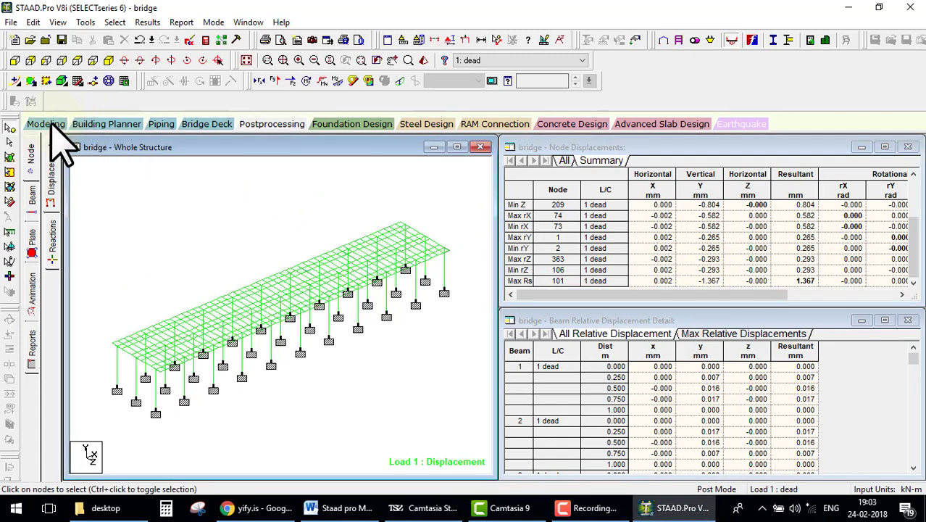
In Modeling mode, select the base supports in front elevation and create a new view of them
left_click(49, 124)
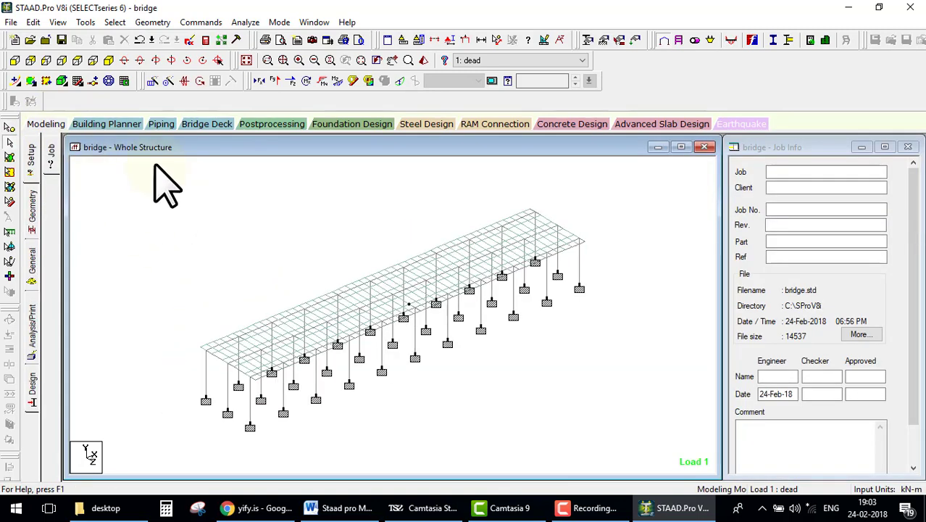
left_click(15, 60)
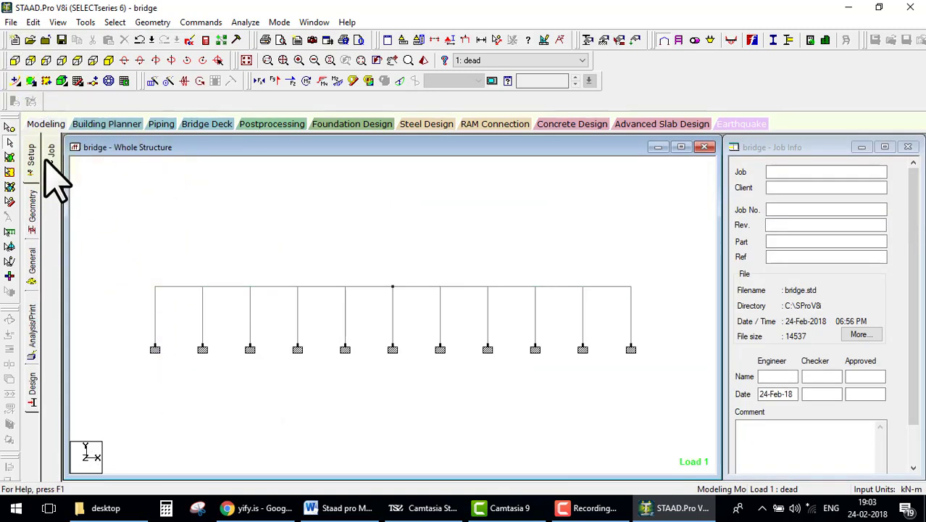
left_click(10, 143)
mouse_move(138, 326)
left_mouse_down()
mouse_move(636, 414)
mouse_move(638, 426)
left_mouse_up()
right_click(637, 426)
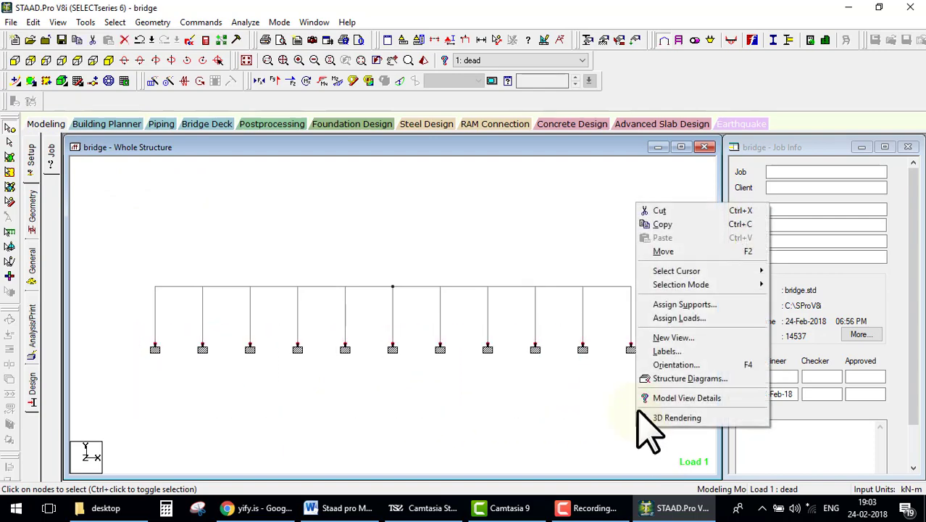
left_click(672, 339)
left_click(543, 236)
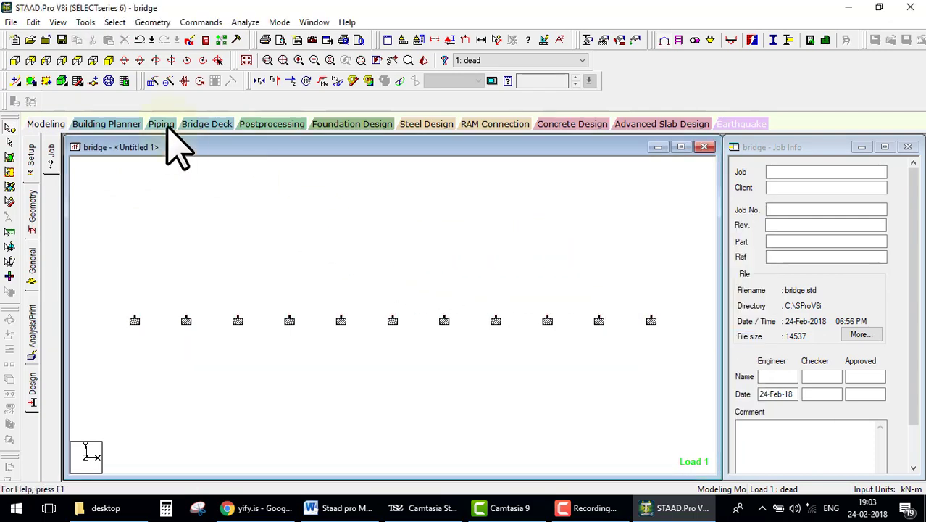
Show the 33 supports in plan with node numbers and symbols hidden, select them, and open the Geometry tables
left_click(76, 60)
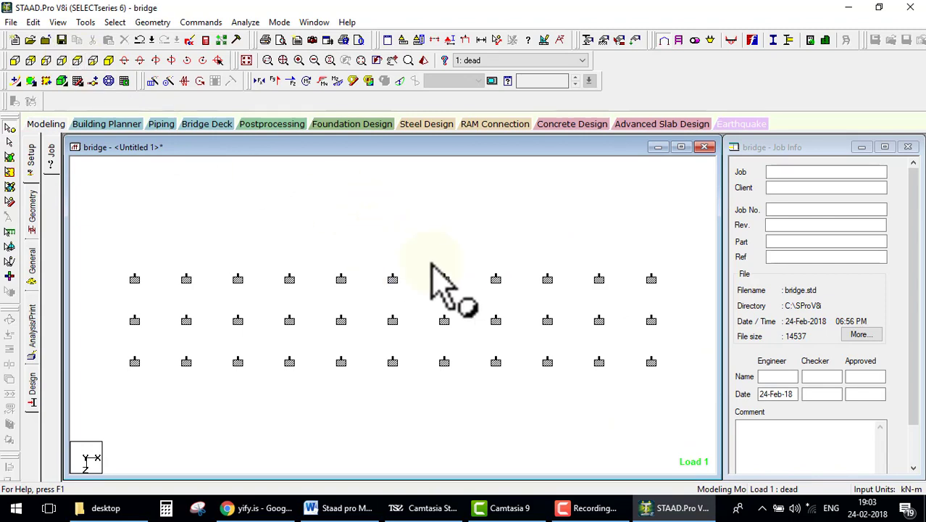
key("shift+s")
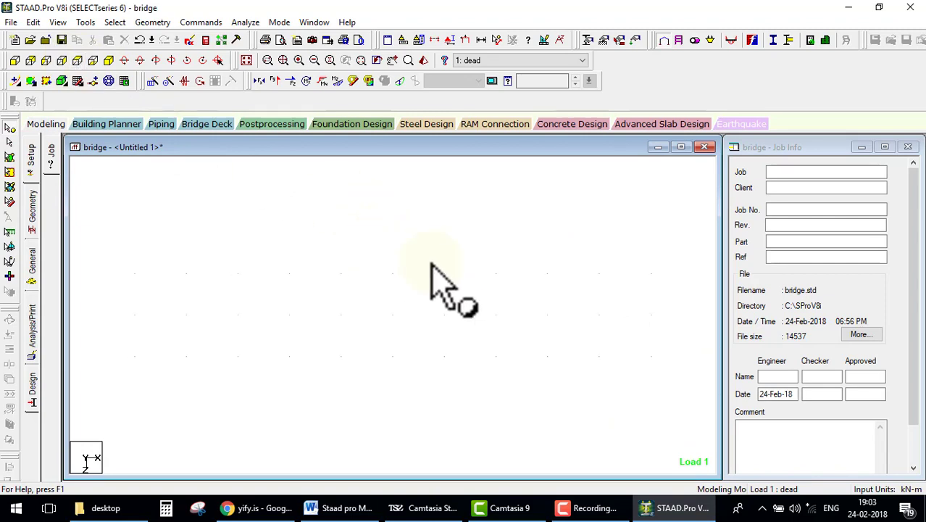
key("shift+n")
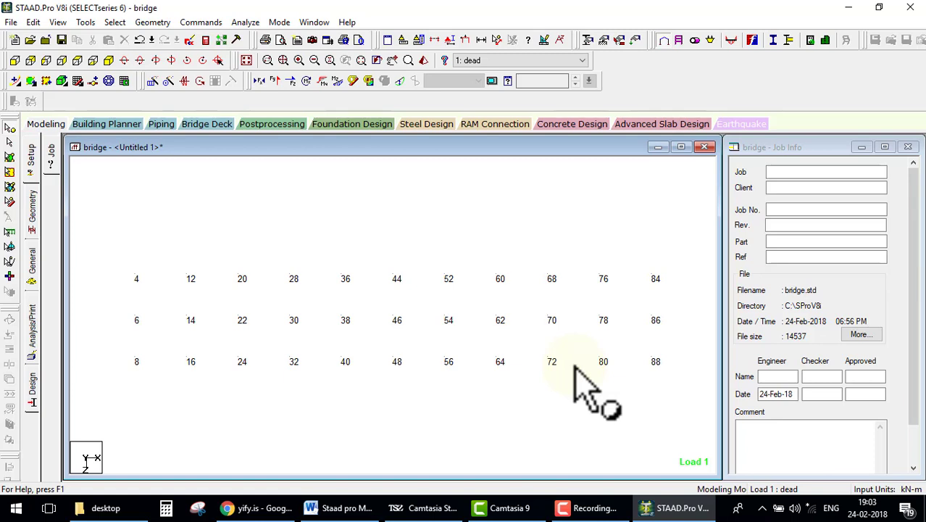
mouse_move(106, 245)
left_mouse_down()
mouse_move(138, 292)
mouse_move(160, 377)
mouse_move(172, 378)
left_mouse_up()
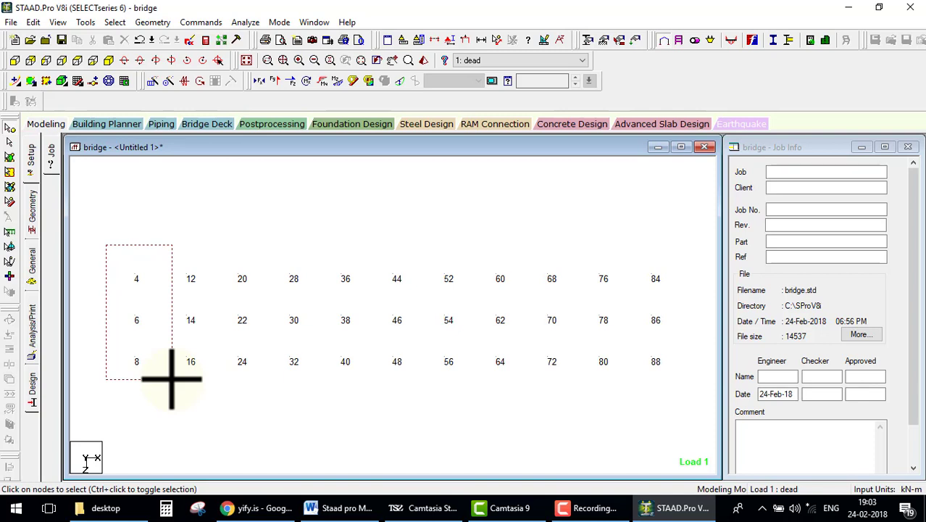
left_click_drag(172, 378, 186, 381)
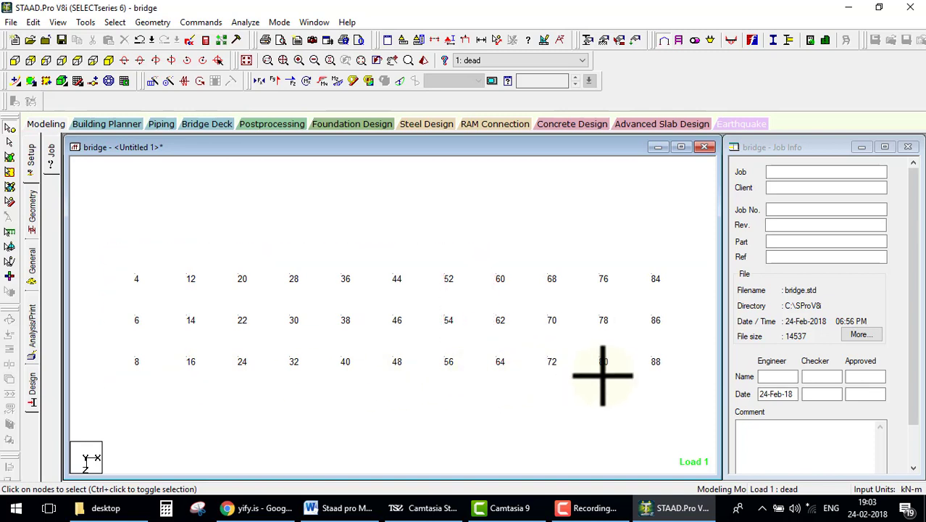
left_click_drag(189, 380, 682, 388)
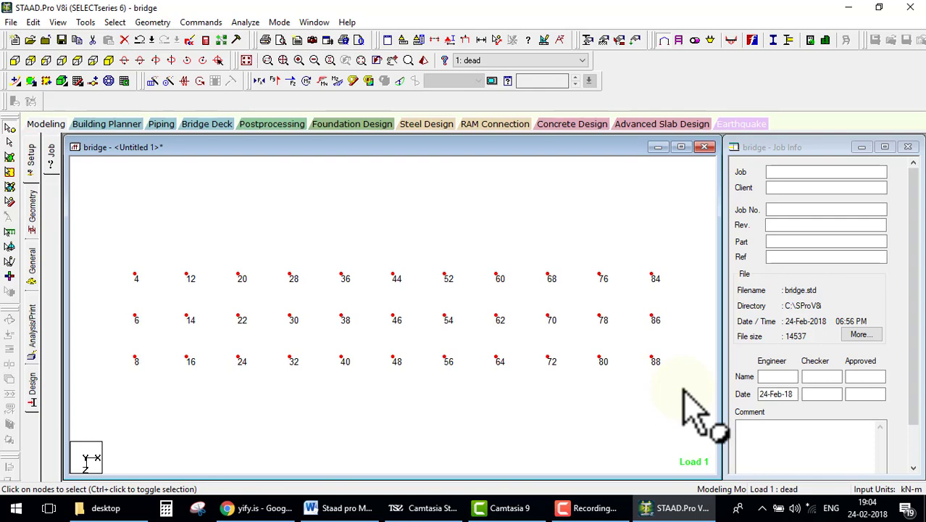
left_click(32, 221)
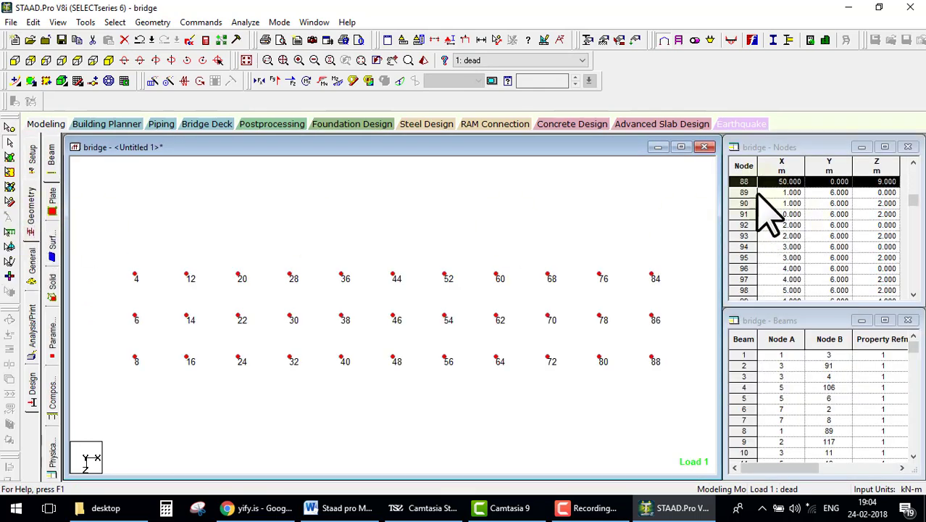
left_click_drag(912, 198, 914, 286)
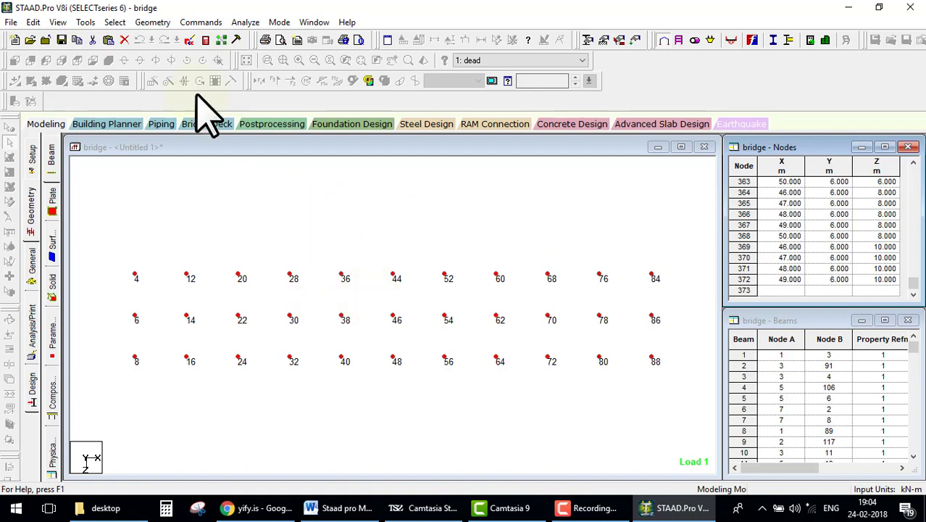
Renumber the 33 selected nodes starting at 400, sorted by all coordinate criteria
left_click(154, 24)
mouse_move(162, 387)
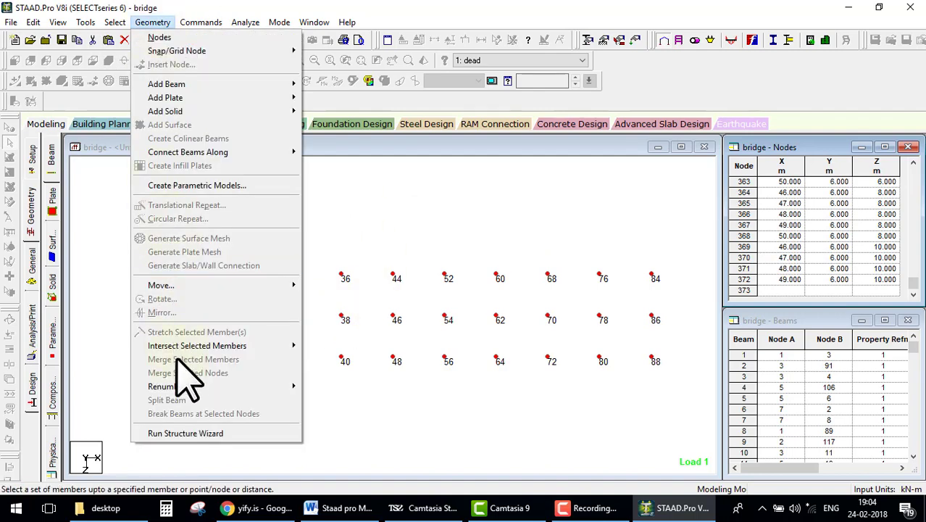
left_click(343, 390)
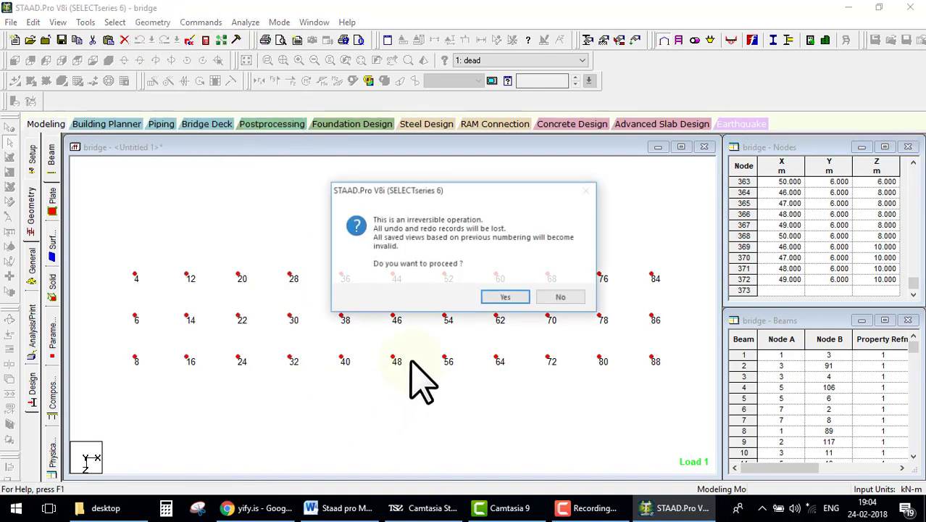
left_click(494, 295)
type("400")
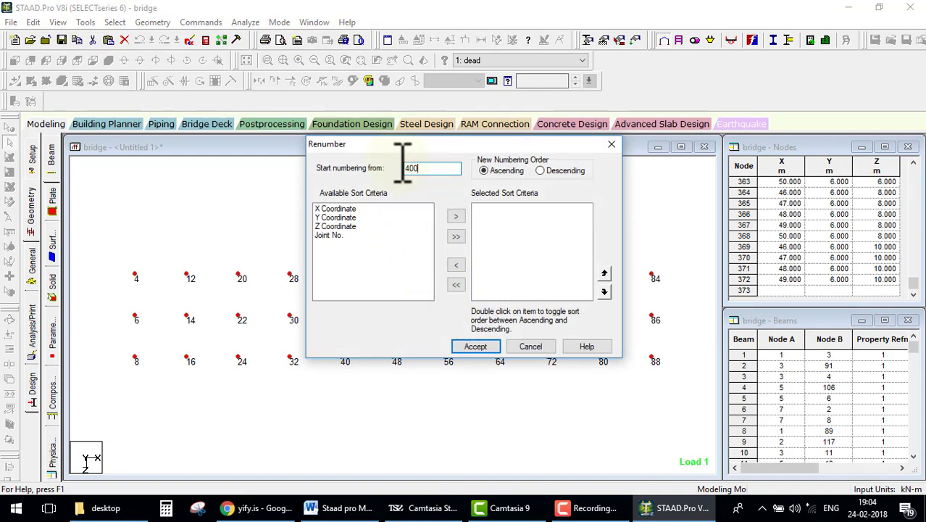
left_click(456, 236)
left_click(478, 348)
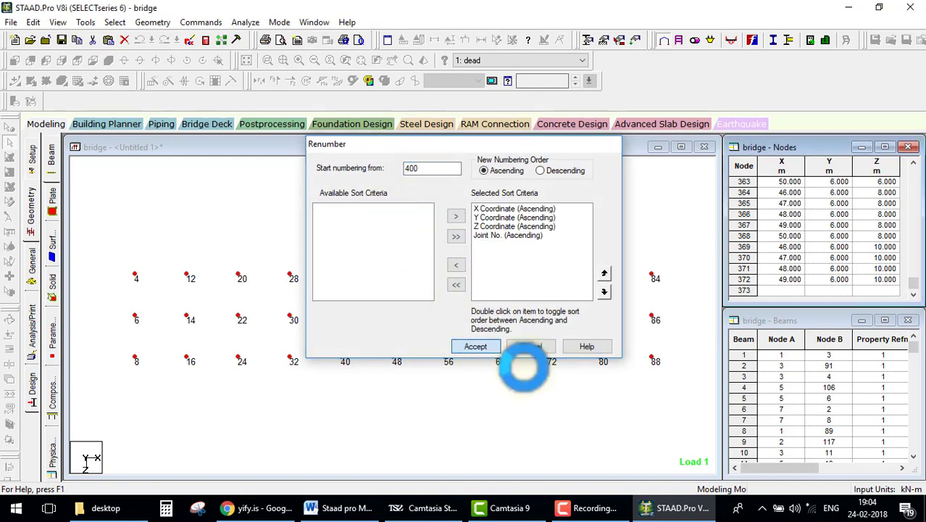
left_click(507, 284)
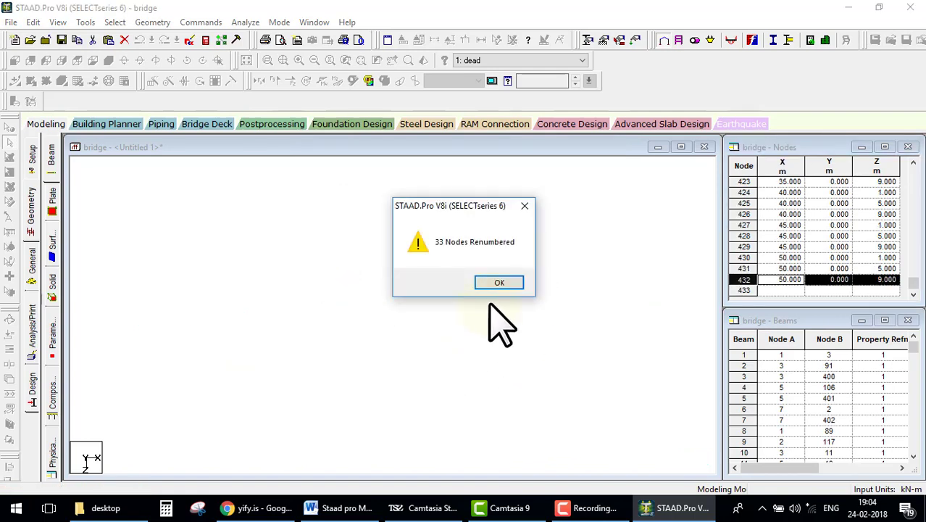
left_click(499, 283)
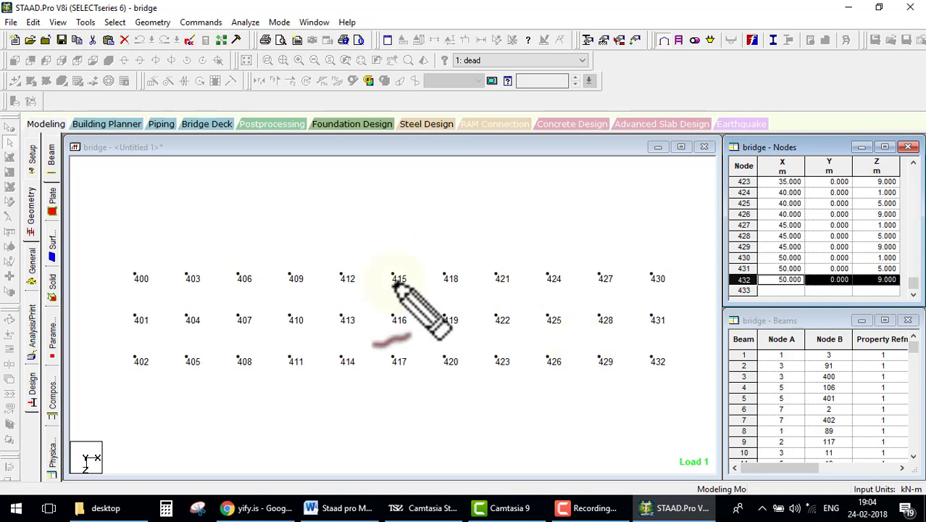
Save the renumbered model and show the support symbols again
mouse_move(136, 253)
left_mouse_down()
mouse_move(147, 276)
mouse_move(139, 254)
left_mouse_up()
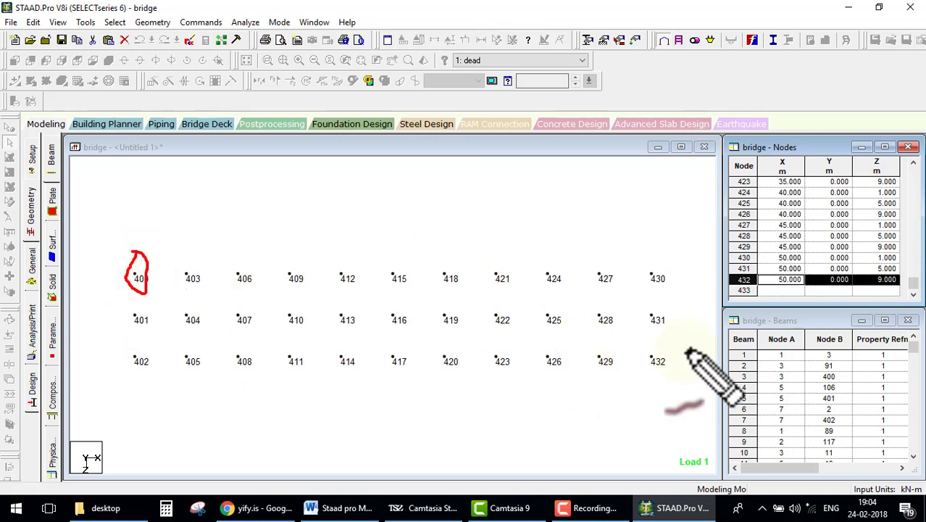
left_click_drag(665, 342, 674, 340)
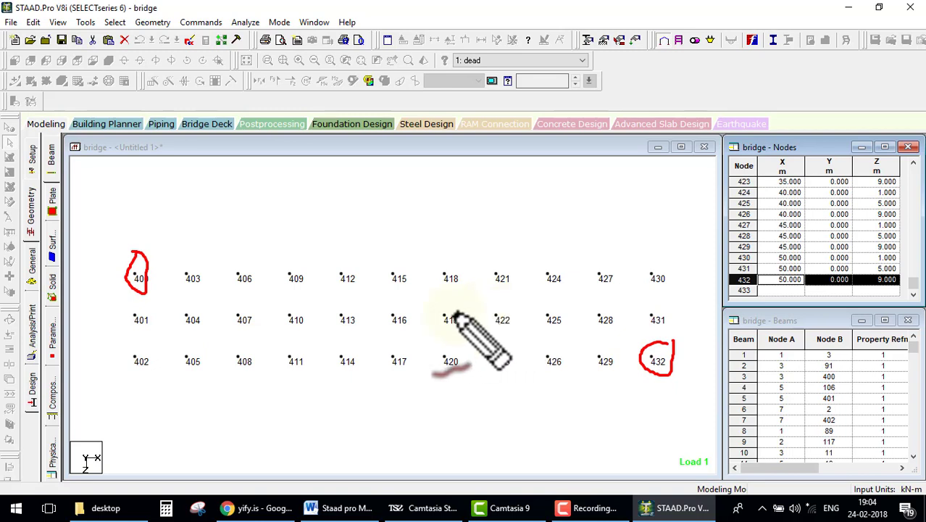
key("Escape")
key("ctrl+s")
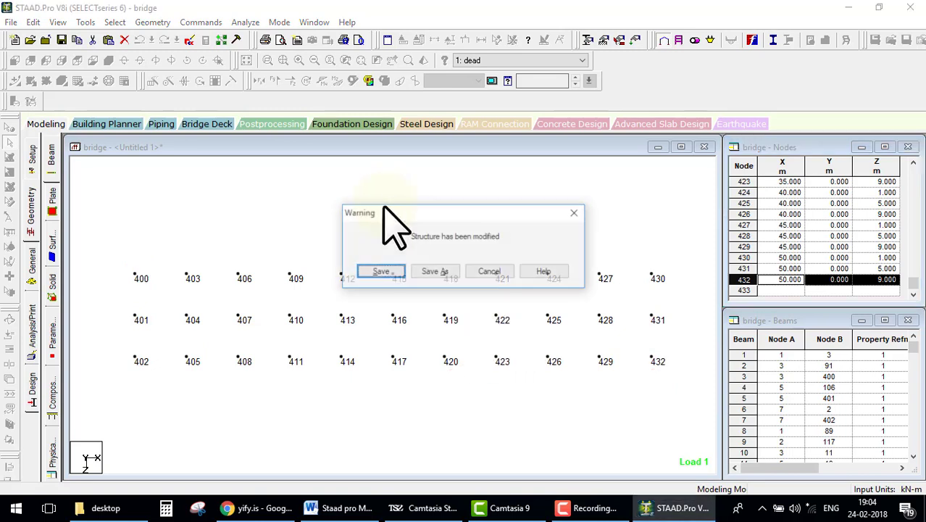
left_click(381, 270)
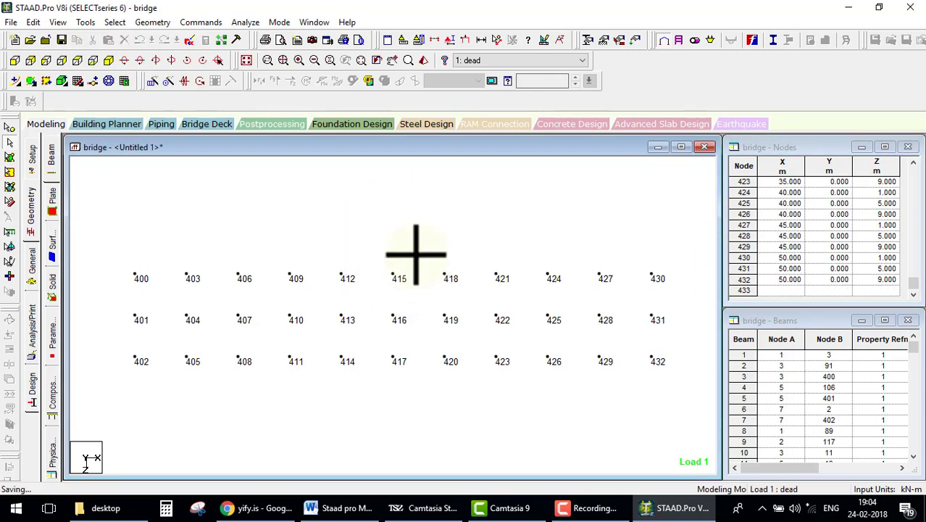
left_click(416, 254)
Return to the isometric view with node numbers hidden and switch to the Bridge Deck workspace
left_click(247, 61)
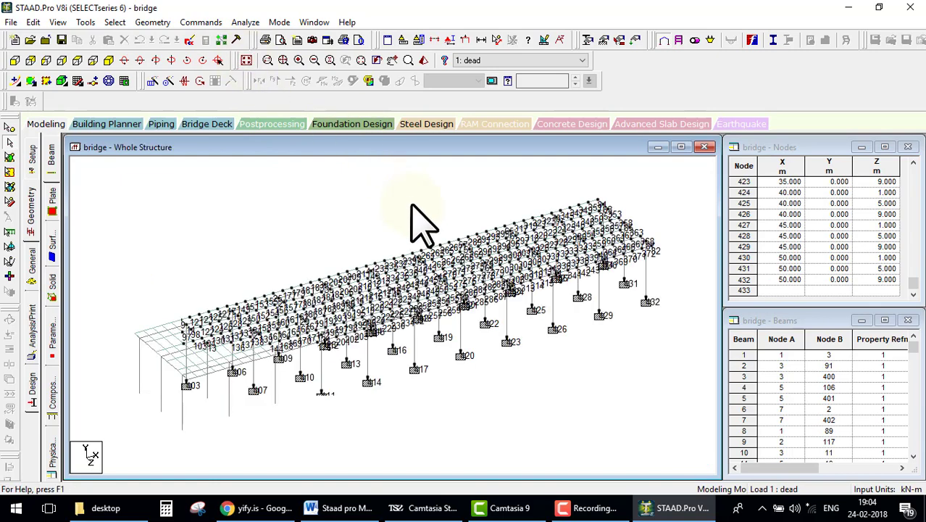
left_click(501, 362)
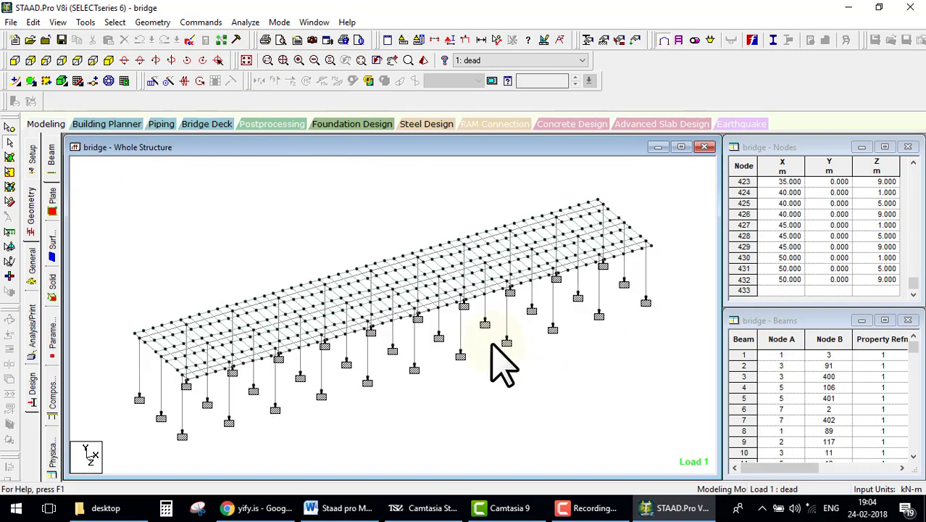
left_click(192, 124)
left_click(177, 22)
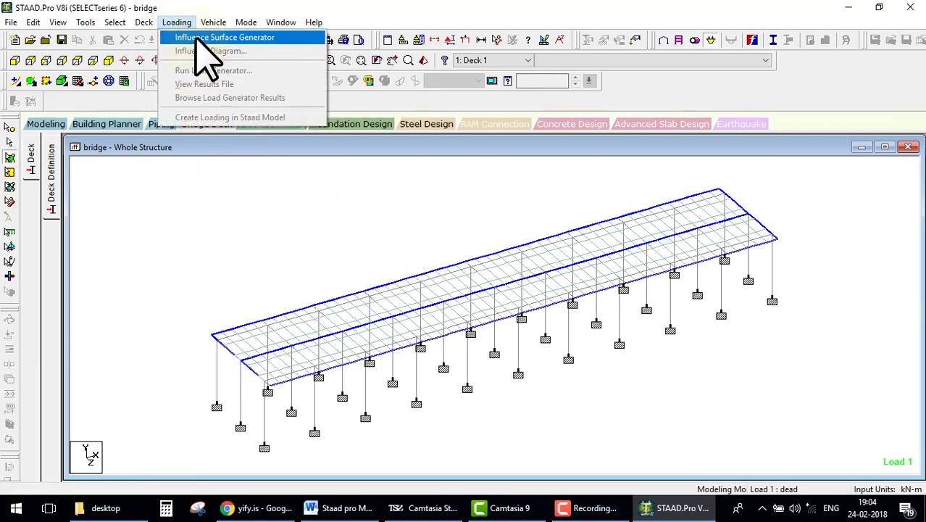
Back in Modeling mode, close the finished analysis report showing 0 errors and 0 warnings
left_click(48, 125)
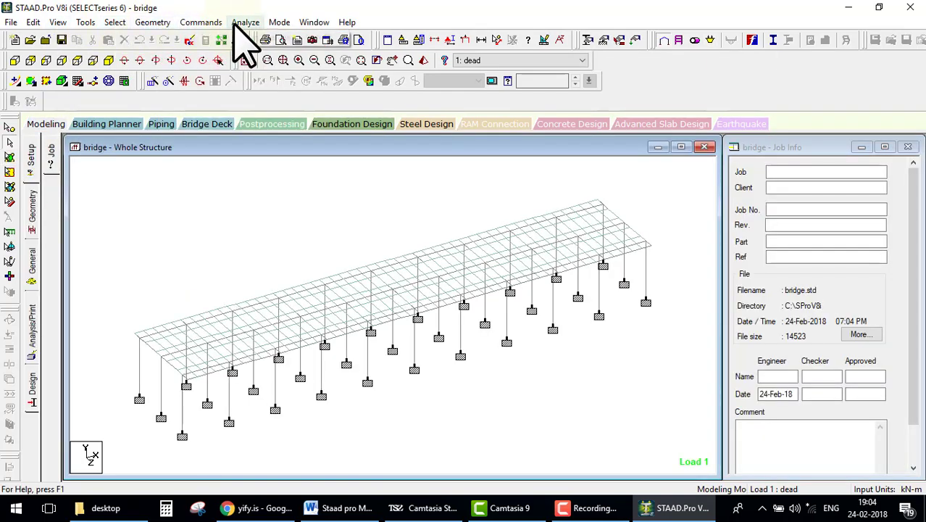
left_click(245, 22)
left_click(246, 35)
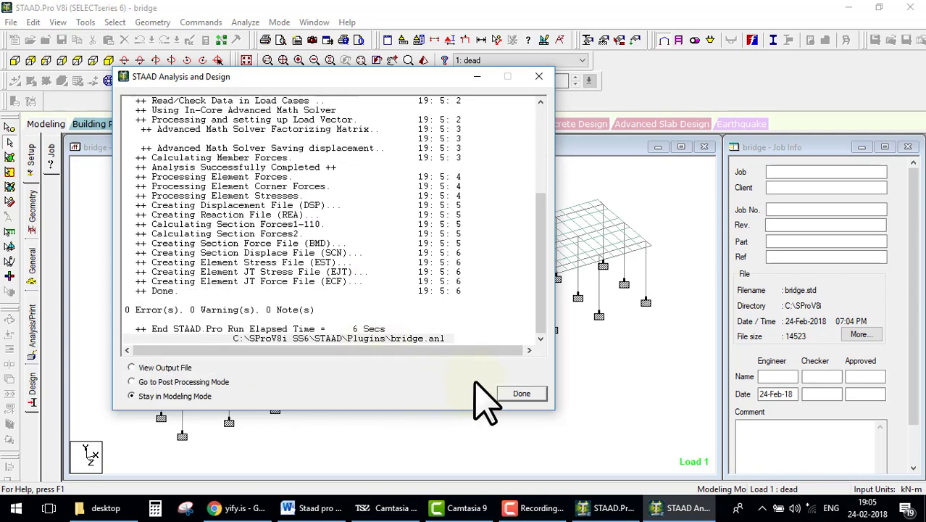
left_click(513, 396)
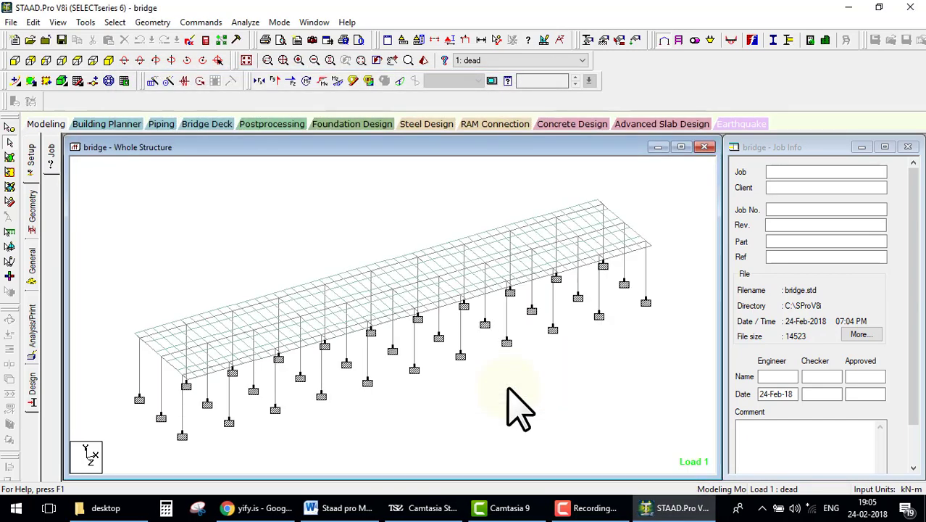
Return to the Bridge Deck workspace and close the completed bridge_deck.std analysis window
left_click(220, 131)
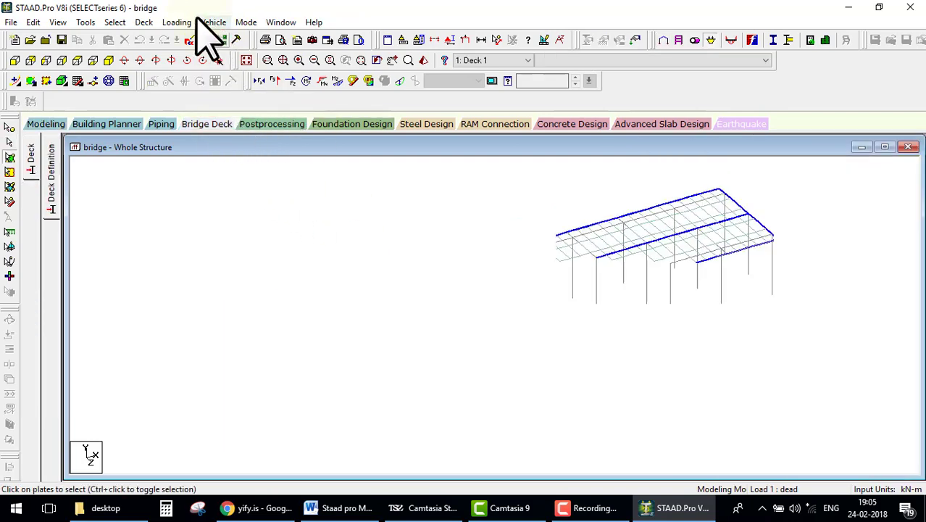
left_click(177, 23)
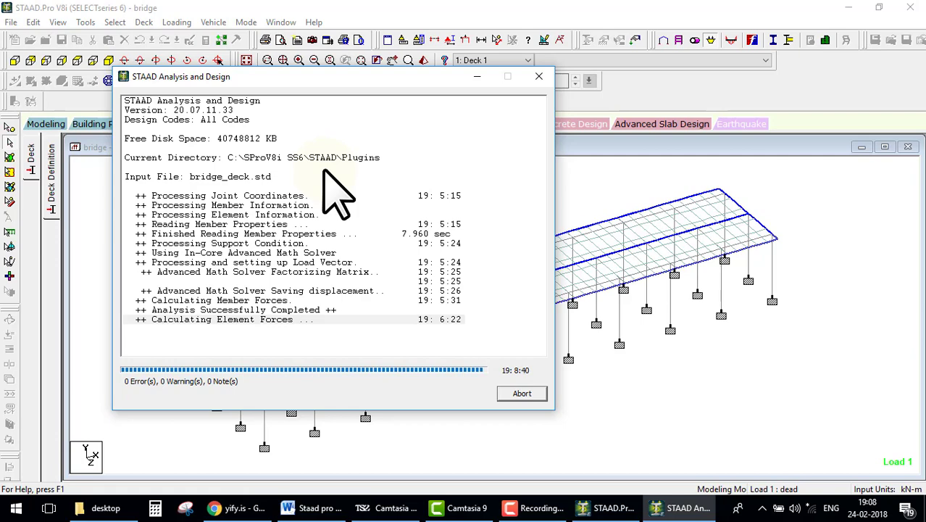
key("Return")
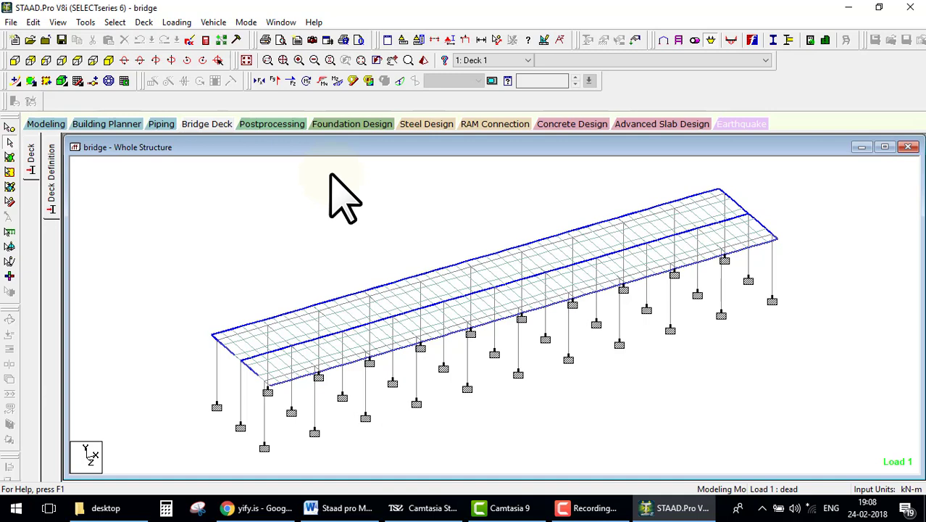
Draw plate 326's Max Absolute plate-stress influence surface, then bring up the Load Generator parameters
left_click(178, 24)
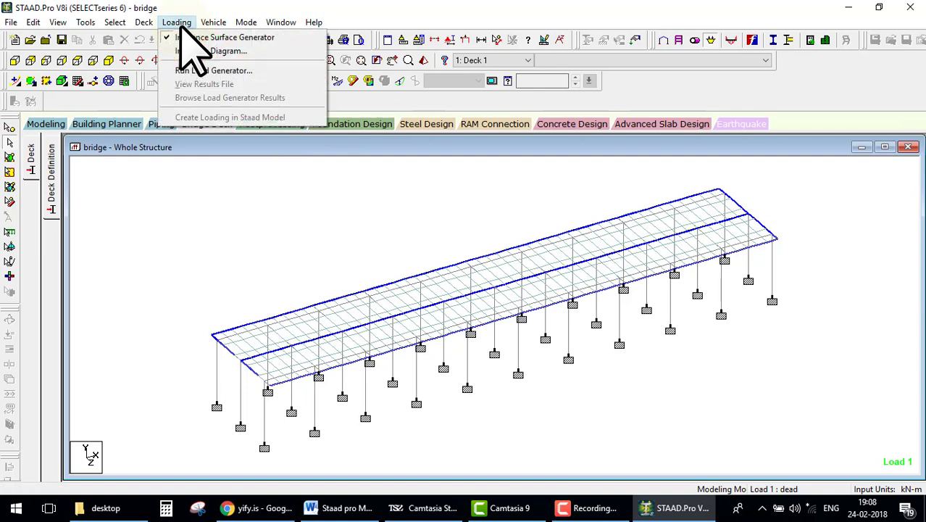
left_click(185, 53)
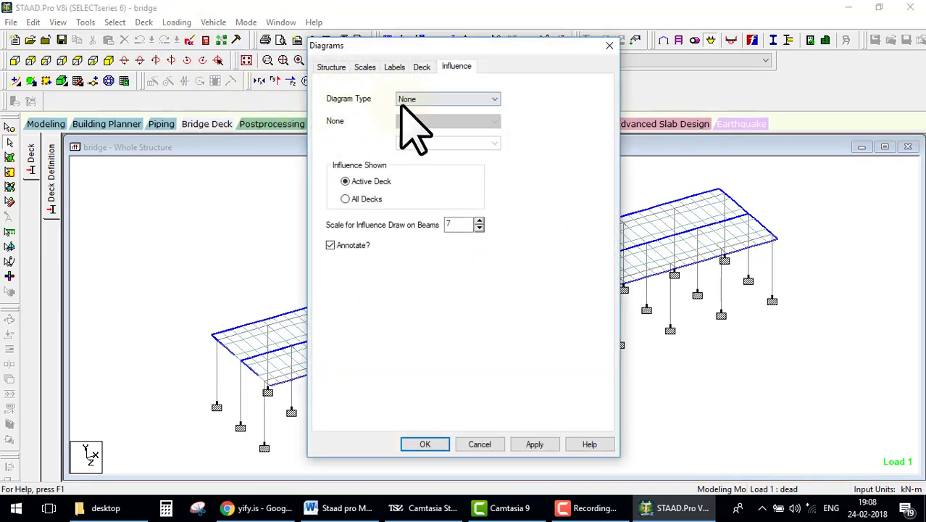
left_click(404, 102)
left_click(423, 146)
left_click(428, 121)
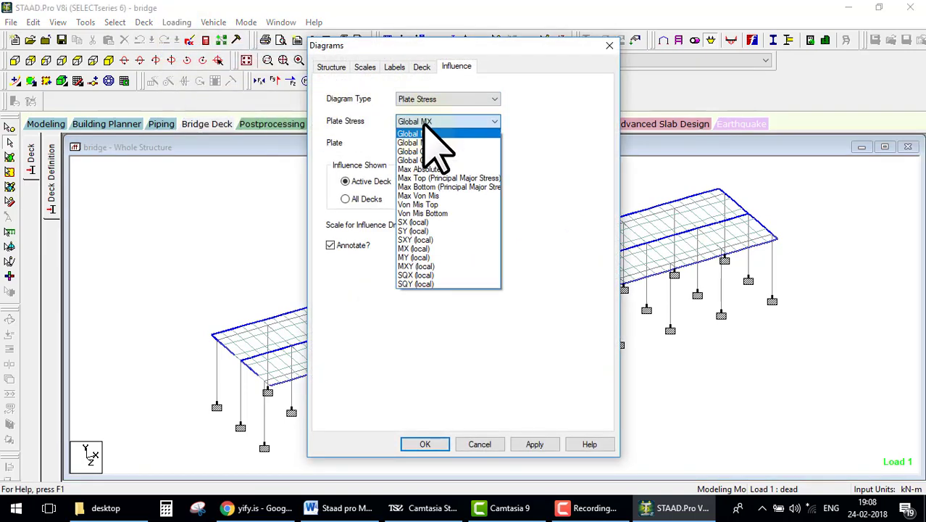
left_click(426, 169)
double_click(447, 143)
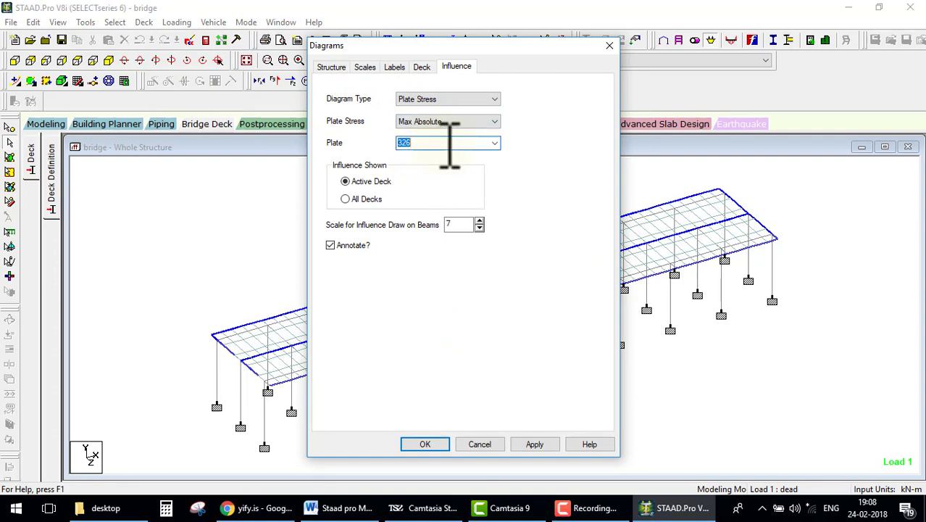
left_click(424, 444)
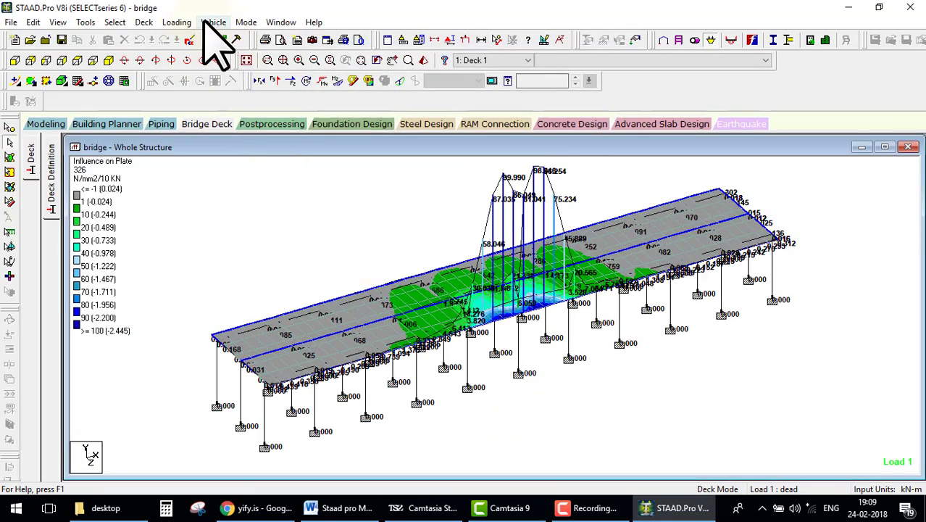
left_click(181, 22)
left_click(204, 69)
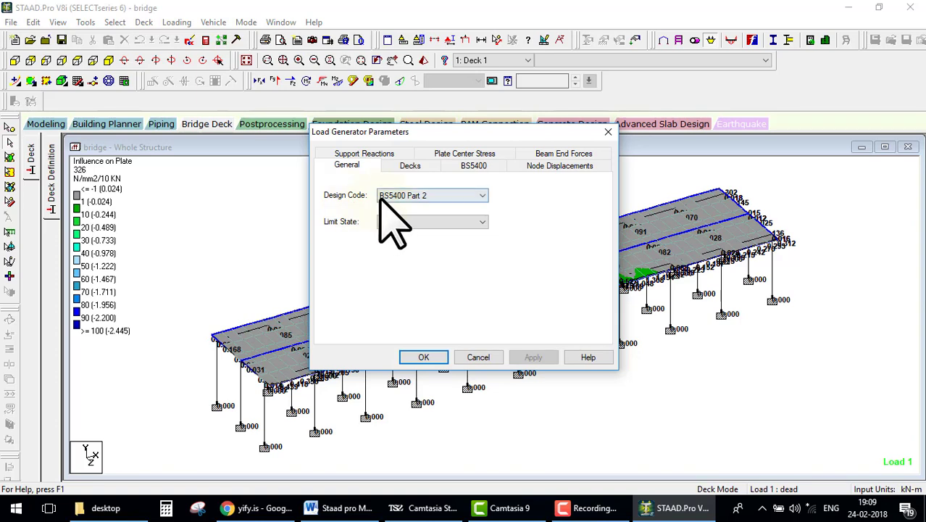
Set the load generator to IRC Chapter 3 with Class AA Loading for Deck 1, then view Node Displacements
left_click(384, 197)
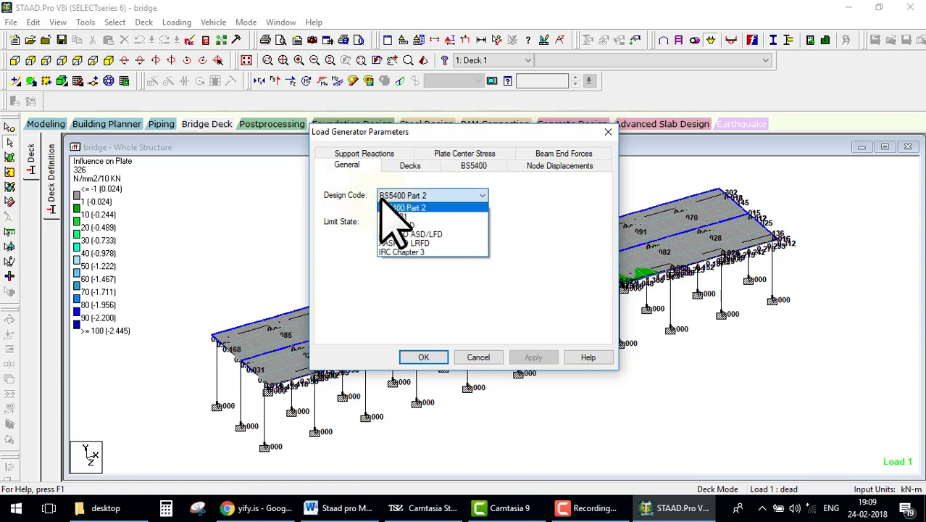
left_click(414, 254)
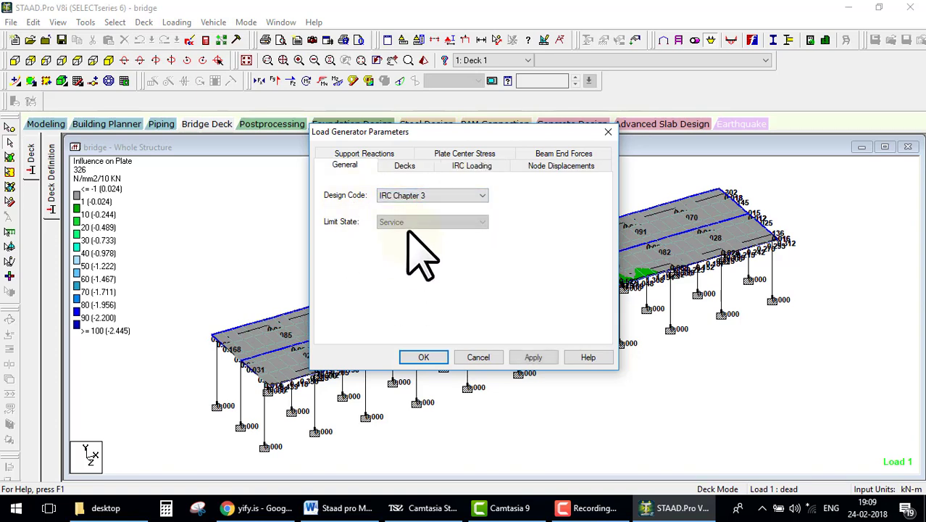
left_click(405, 166)
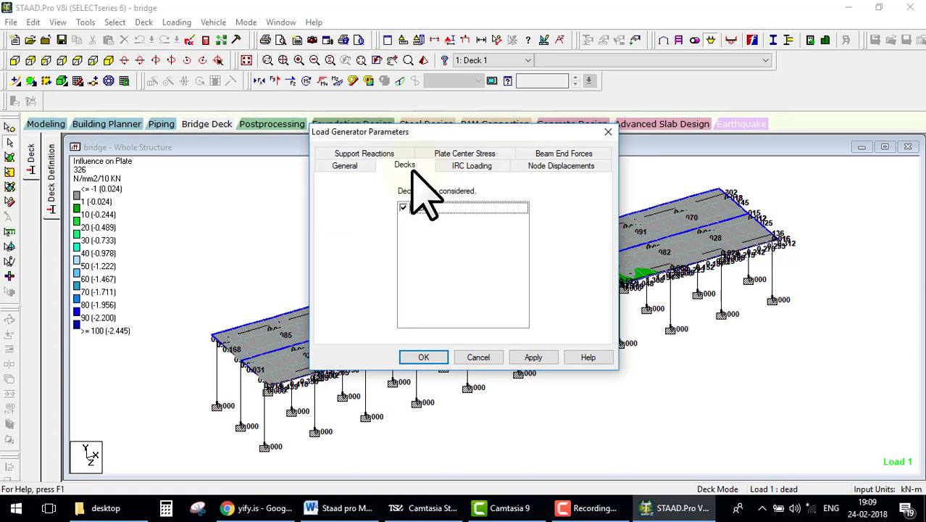
left_click(482, 166)
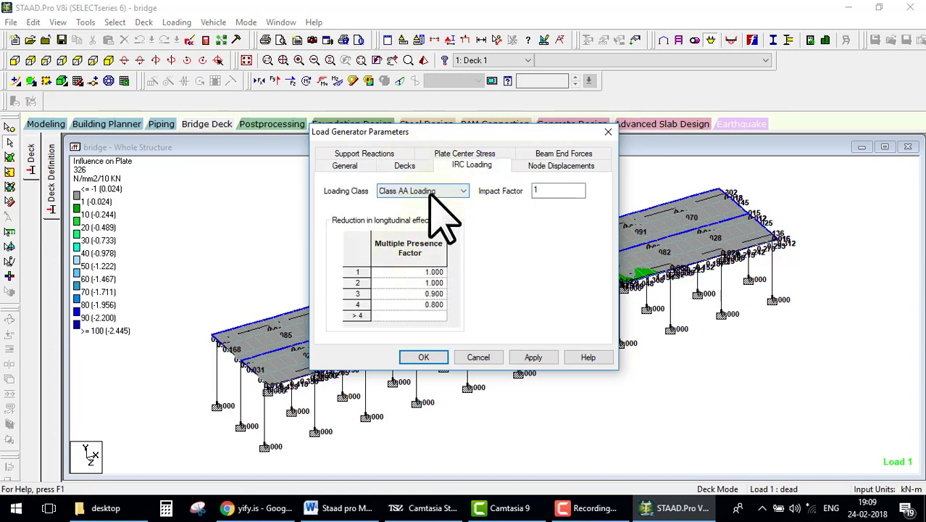
left_click(435, 192)
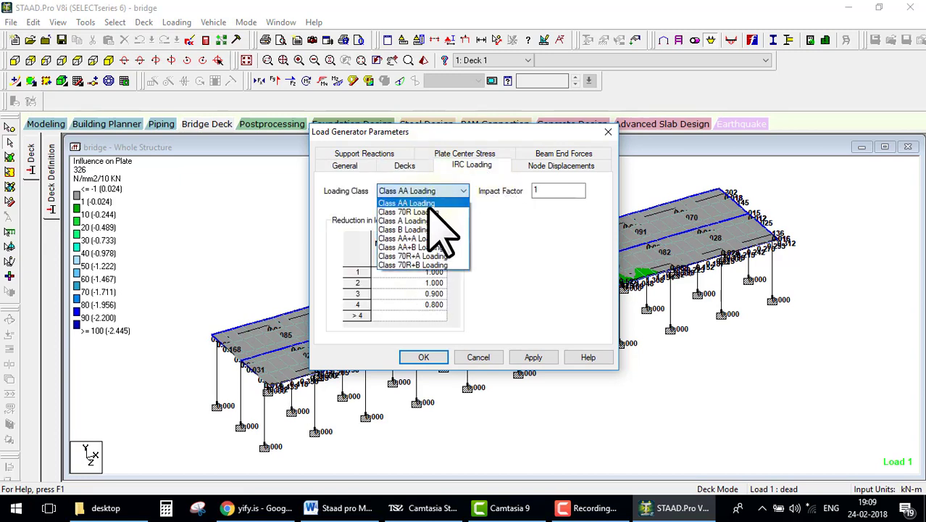
left_click(426, 203)
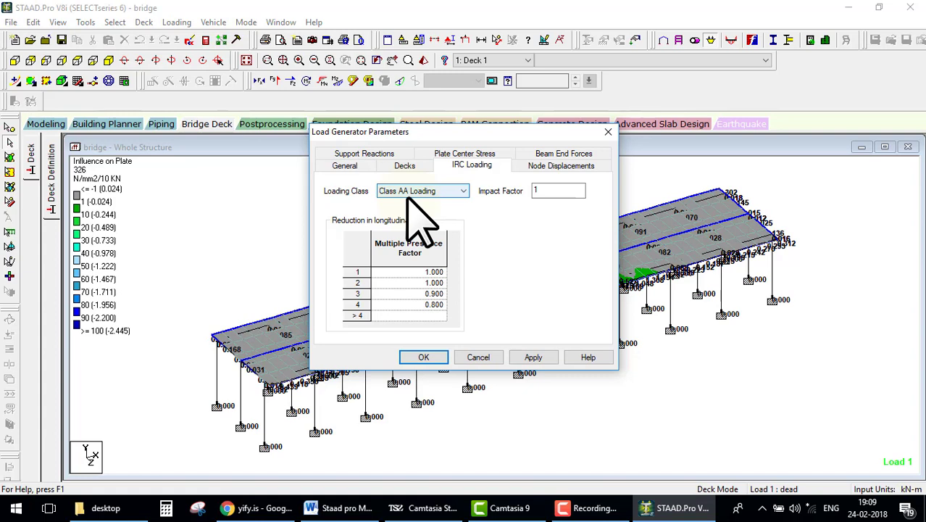
left_click(560, 165)
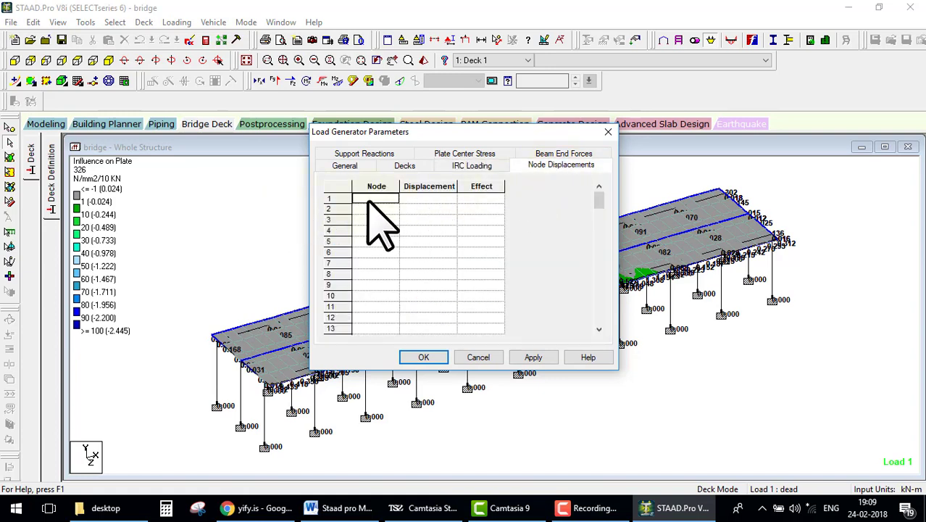
Add node 101 with Y direction and -ve effect as a displacement criterion, then view Support Reactions
type("101")
left_click(432, 198)
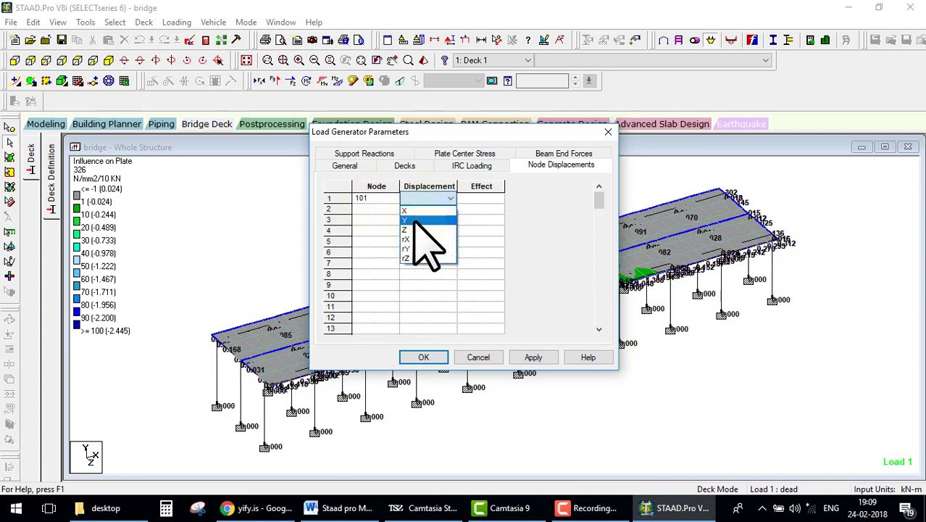
left_click(415, 219)
left_click(482, 199)
left_click(484, 209)
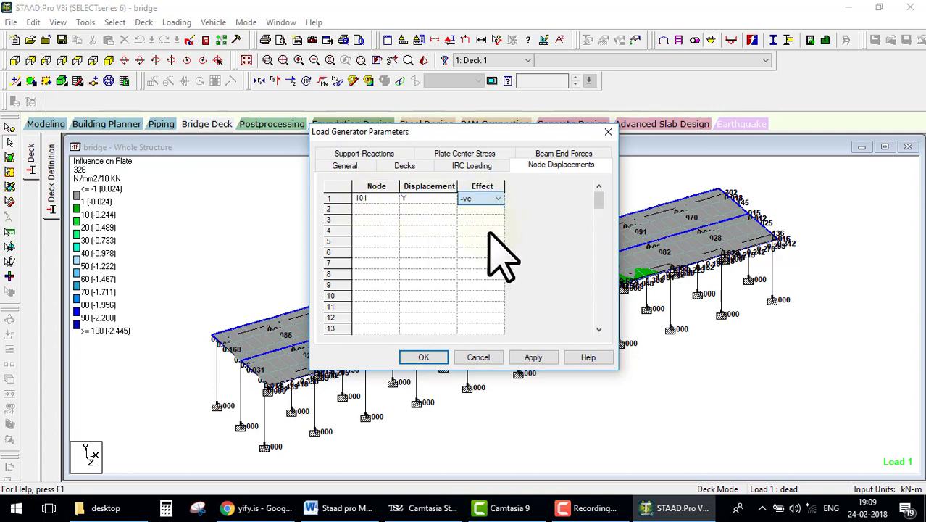
left_click(490, 234)
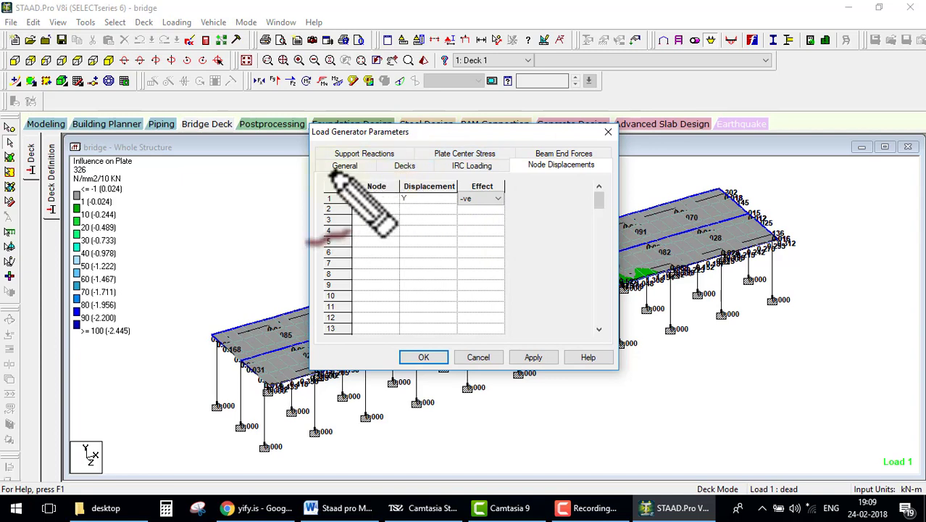
left_click_drag(333, 172, 594, 171)
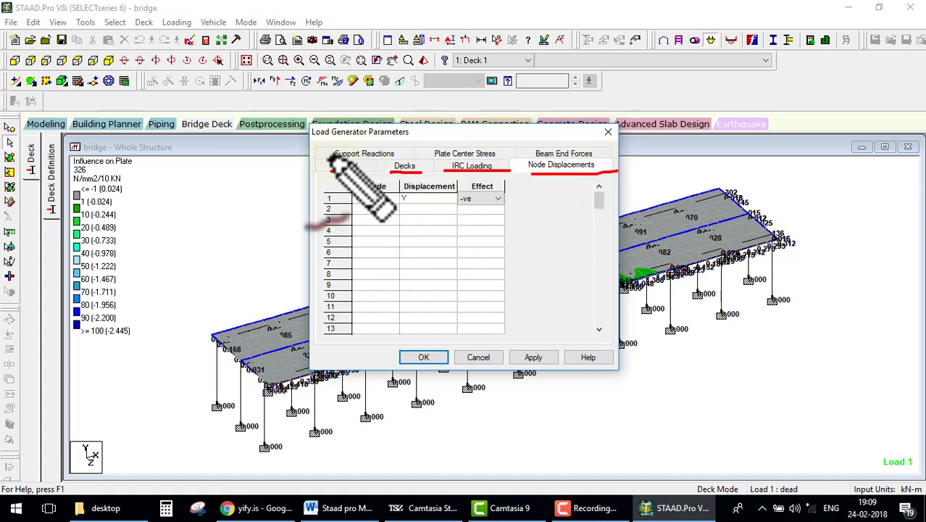
left_click_drag(335, 155, 395, 155)
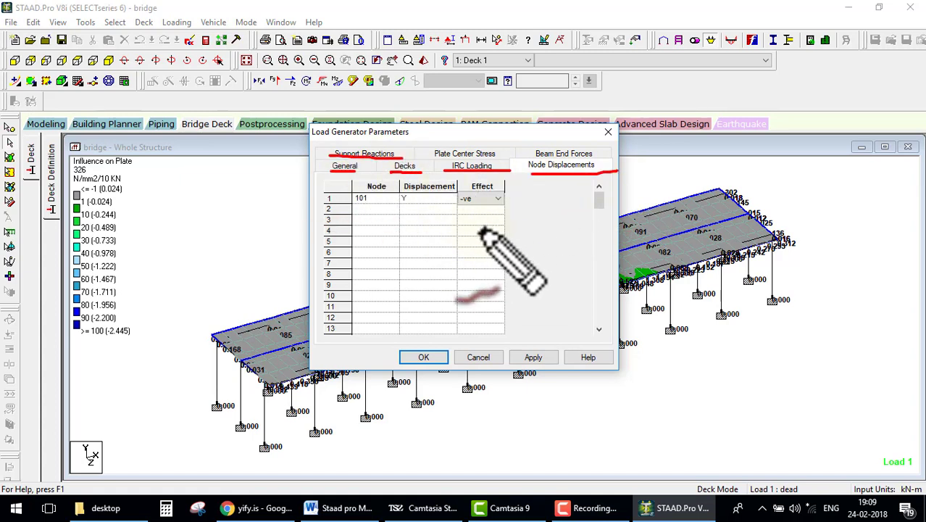
left_click(377, 154)
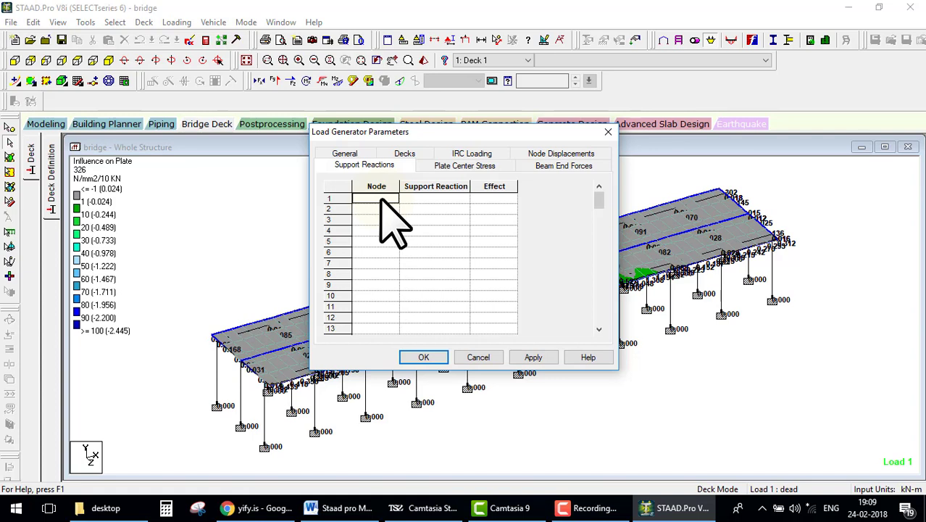
Enter support nodes 400 to 404, one per row, correcting the fourth row to 403
type("400")
key("Return")
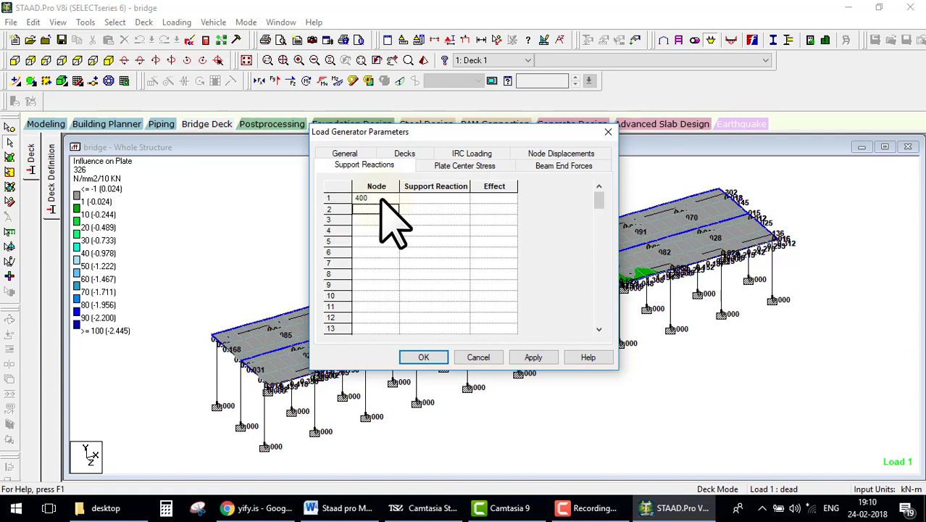
type("401")
key("Return")
type("402")
key("Return")
type("4")
type("0")
key("Return")
type("3")
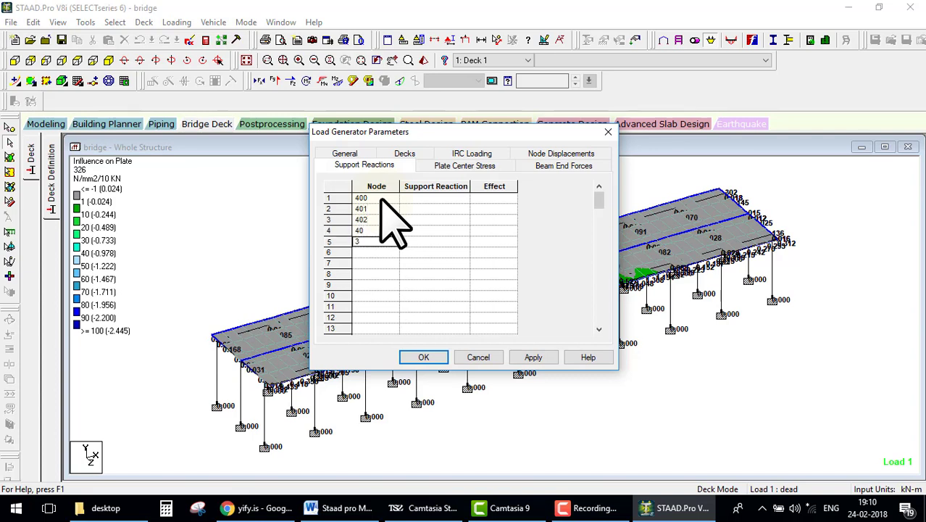
key("Up")
type("4")
key("Return")
Add support nodes 405 through 410 as new rows in the Node column
type("404")
key("Return")
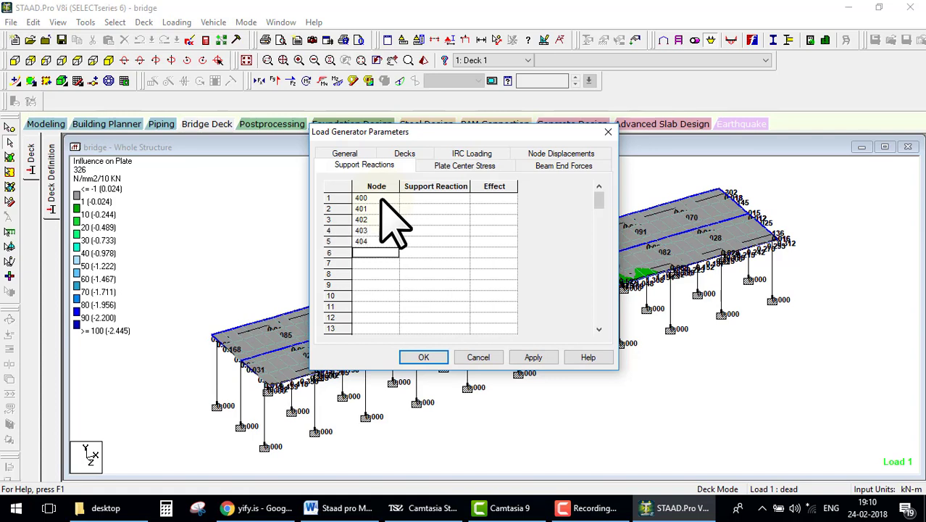
type("405")
key("Return")
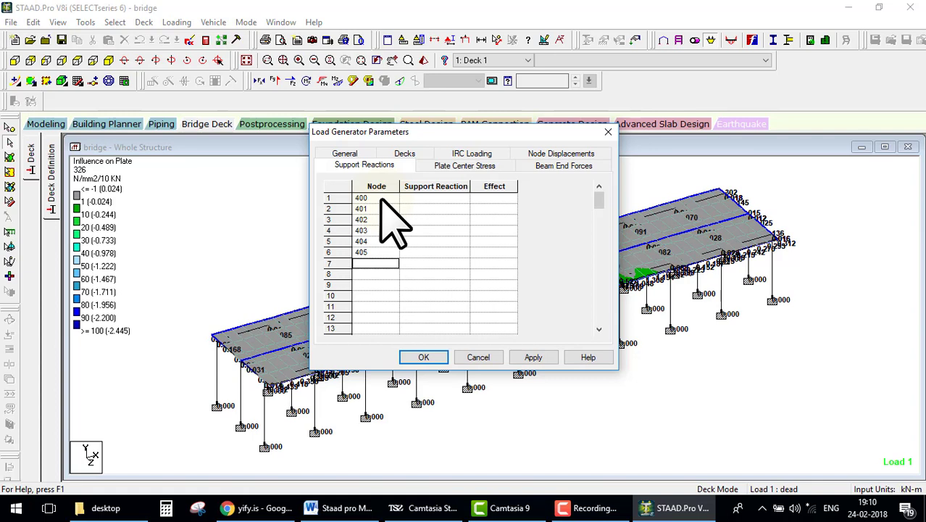
type("406")
key("Return")
type("40")
type("7")
key("Return")
type("408")
key("Return")
type("40")
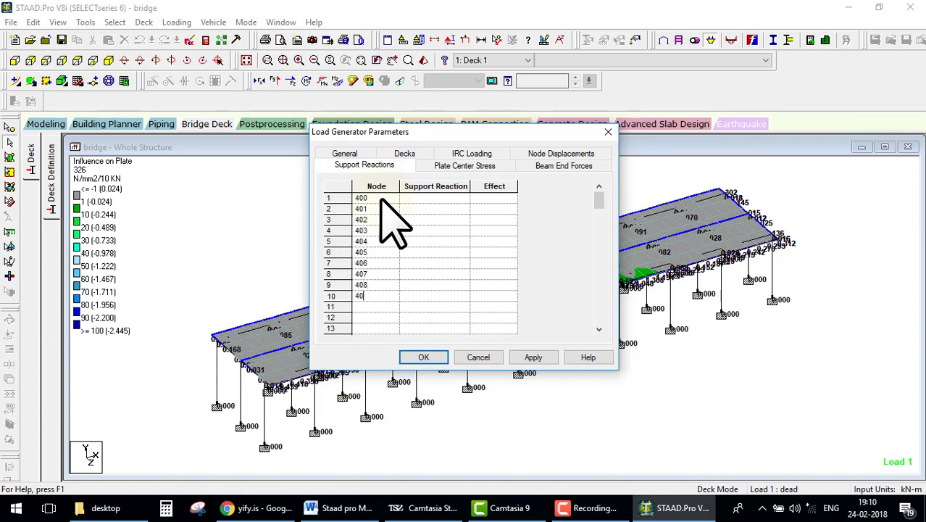
type("9")
key("Return")
type("410")
key("Return")
Add support nodes 411 through 420, one row each
type("411")
key("Return")
type("4")
key("Return")
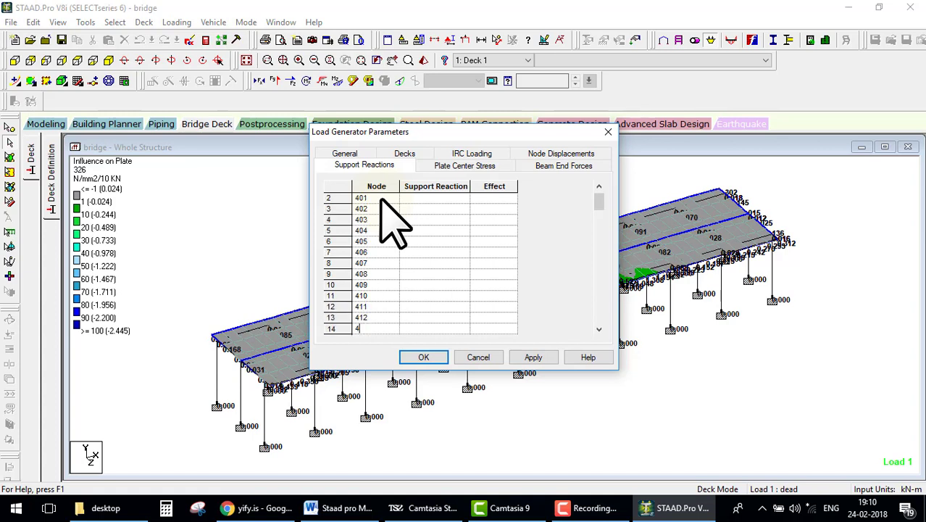
type("413")
key("Return")
type("414")
key("Return")
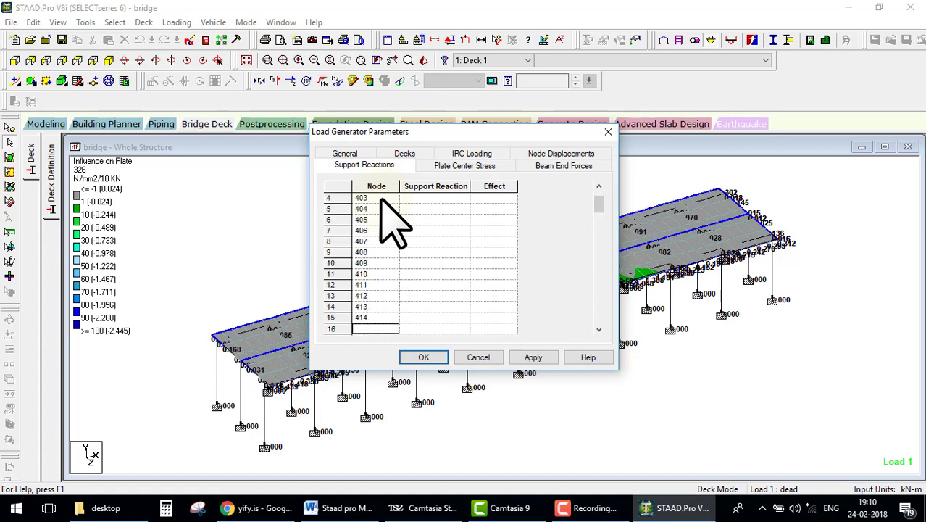
type("415")
key("Return")
type("416")
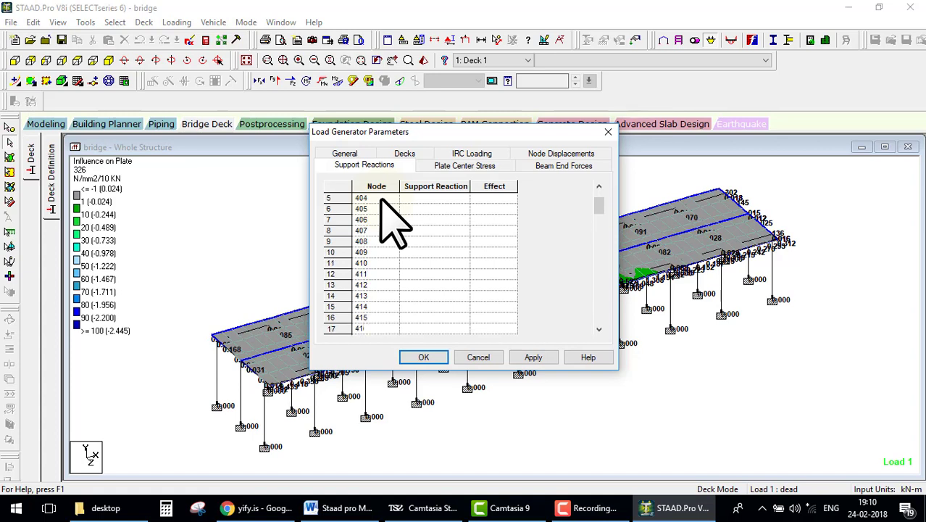
key("Return")
type("417")
key("Return")
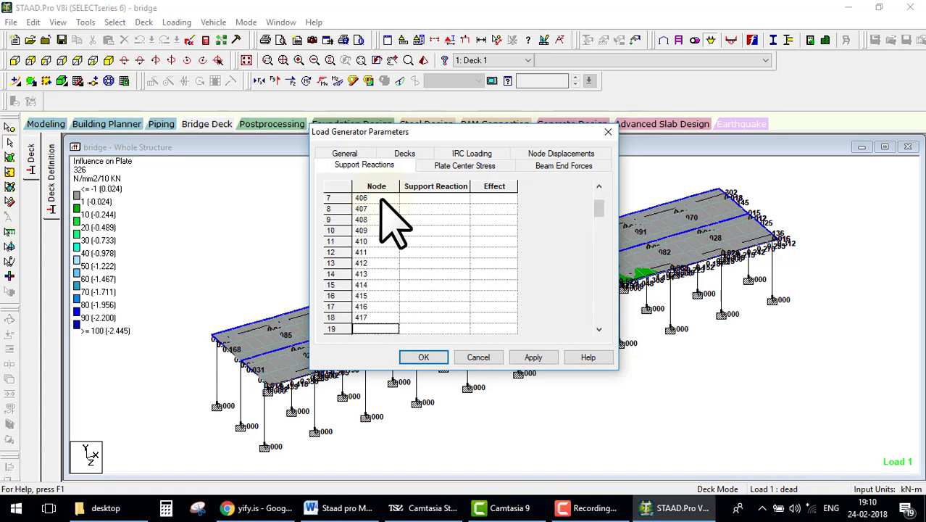
type("418")
key("Return")
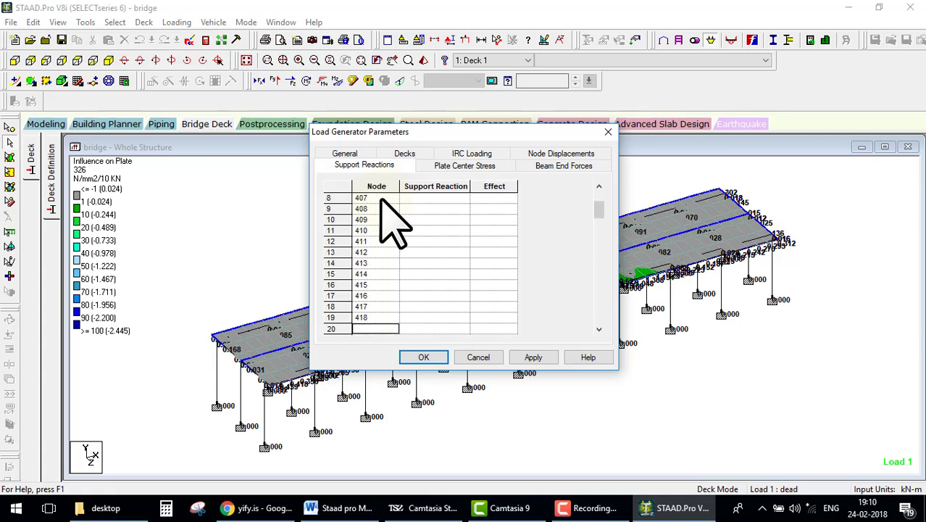
type("419")
key("Return")
type("4")
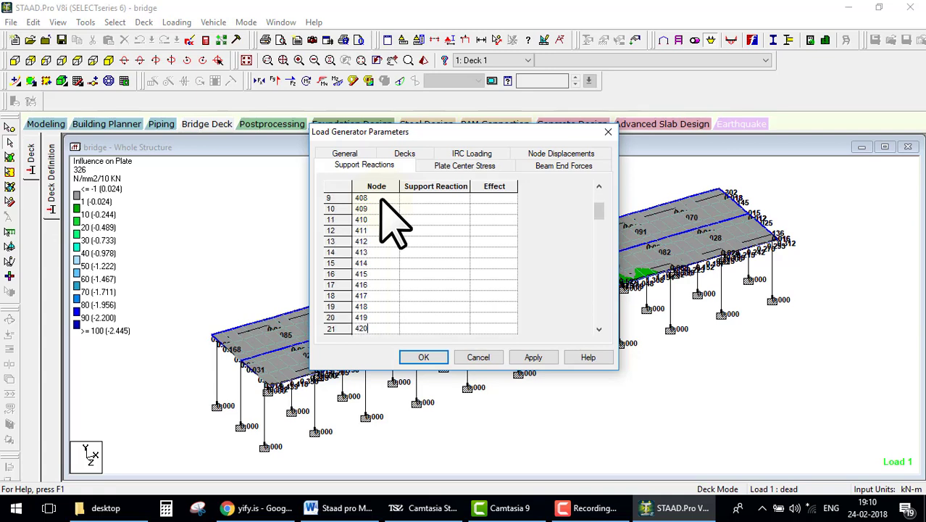
key("Return")
Add support nodes 421 through 432 to finish the list
type("4")
key("Return")
type("422")
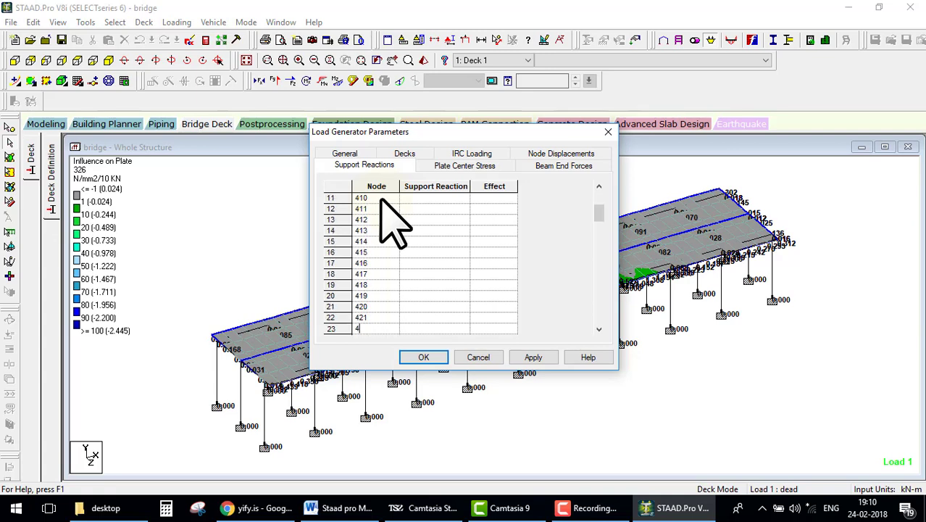
key("Return")
type("423")
key("Return")
type("424")
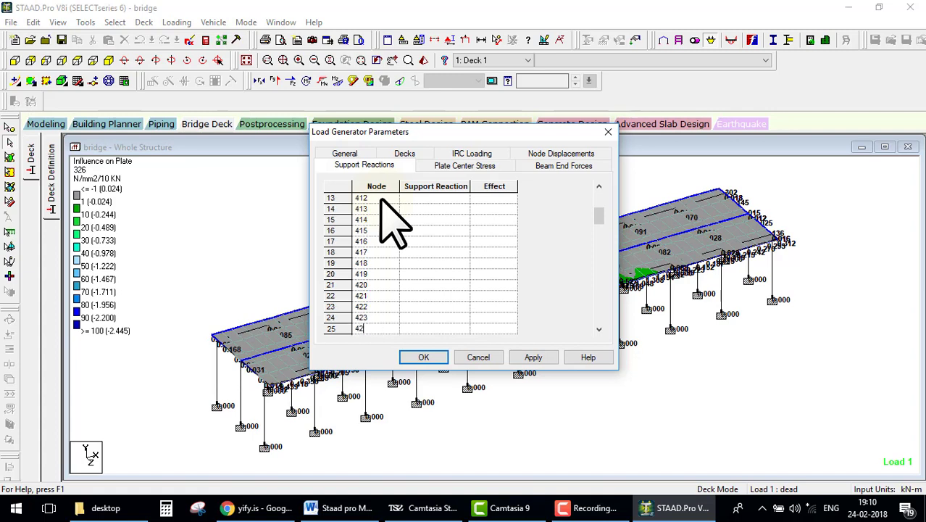
key("Return")
type("425")
key("Return")
type("426")
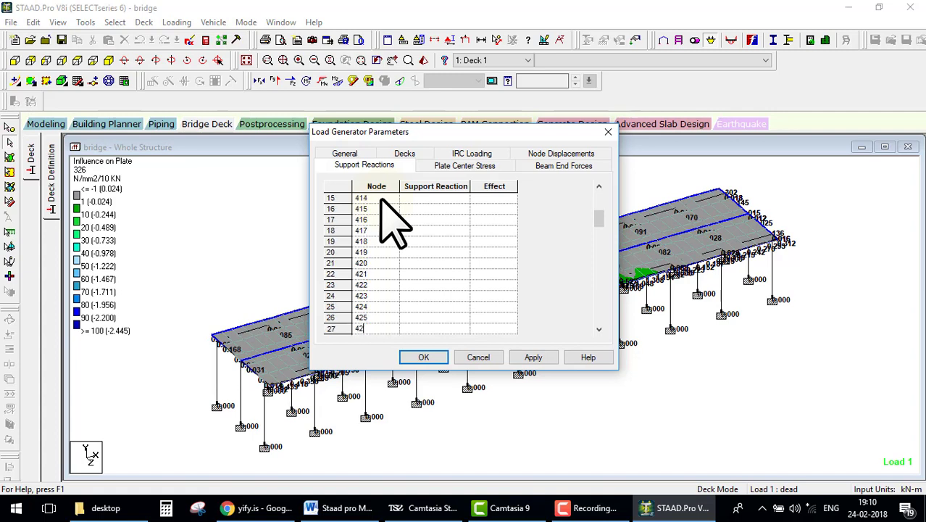
key("Return")
type("427")
key("Return")
type("428")
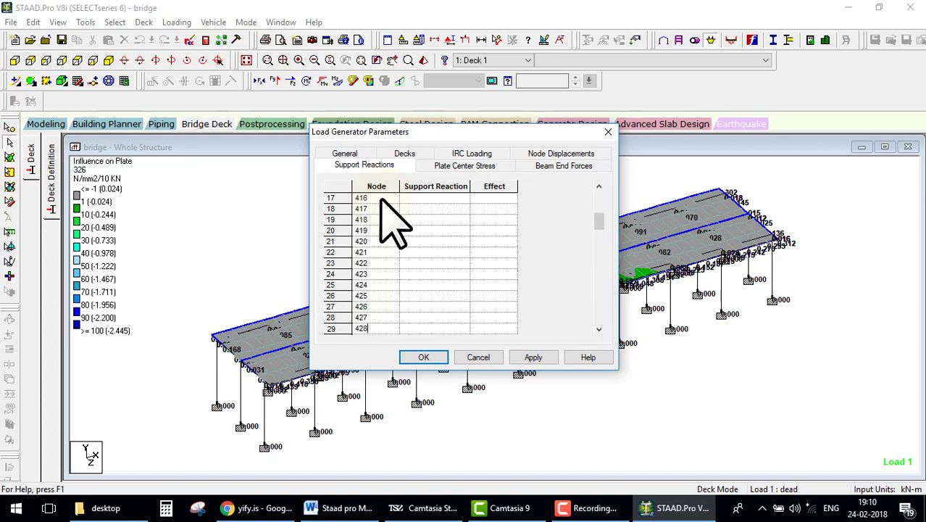
key("Return")
type("429")
key("Return")
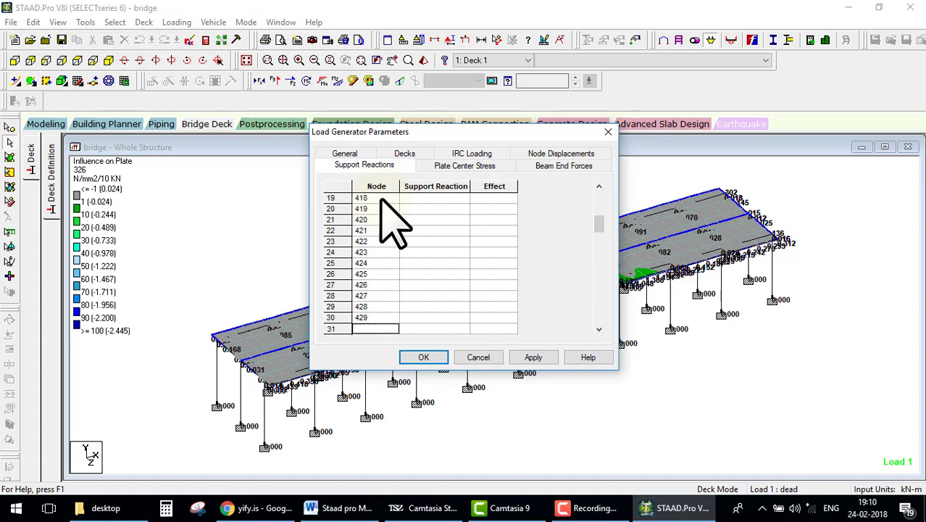
type("430")
key("Return")
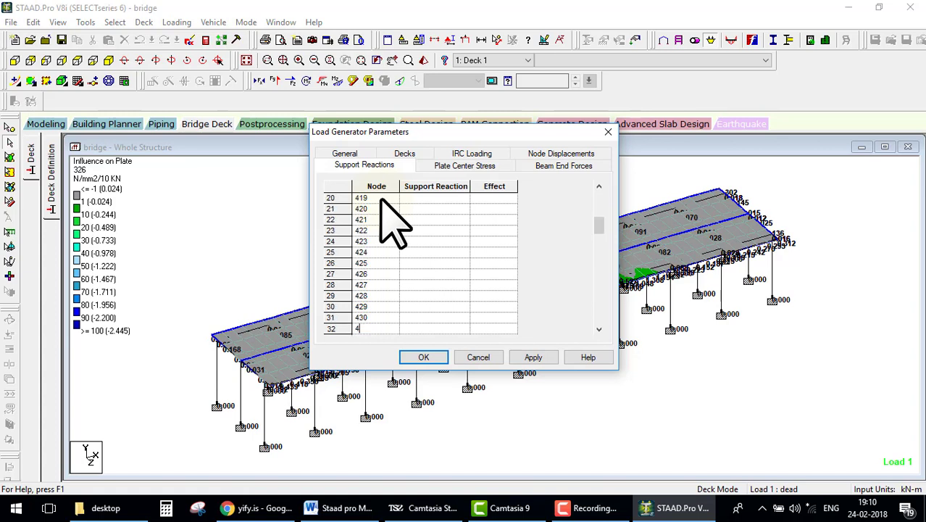
type("431")
key("Return")
type("432")
left_click(441, 208)
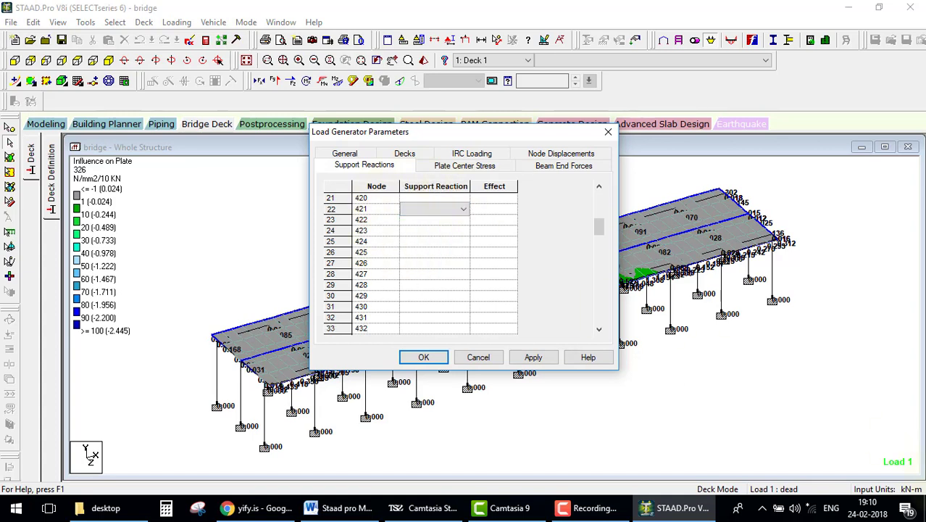
left_click(774, 300)
mouse_move(772, 306)
left_mouse_down()
mouse_move(794, 324)
mouse_move(768, 386)
mouse_move(456, 219)
left_mouse_up()
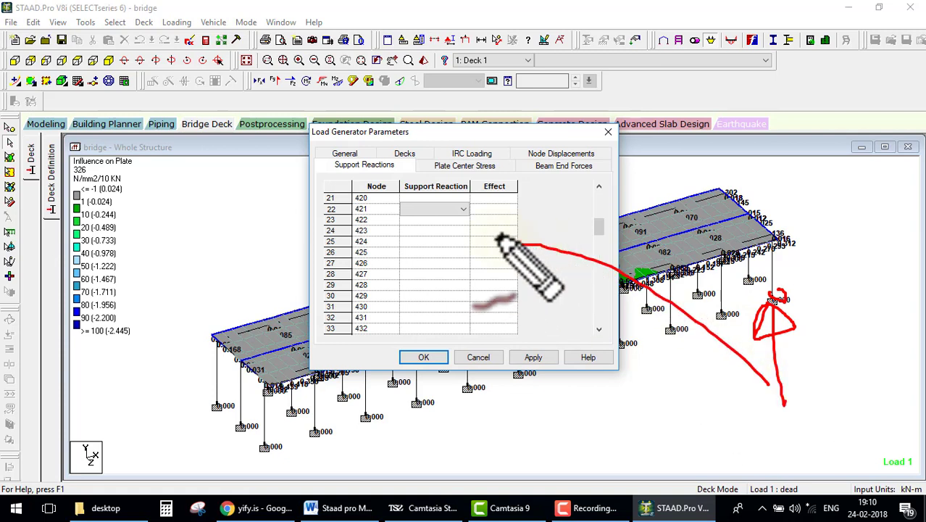
key("Escape")
left_click(463, 198)
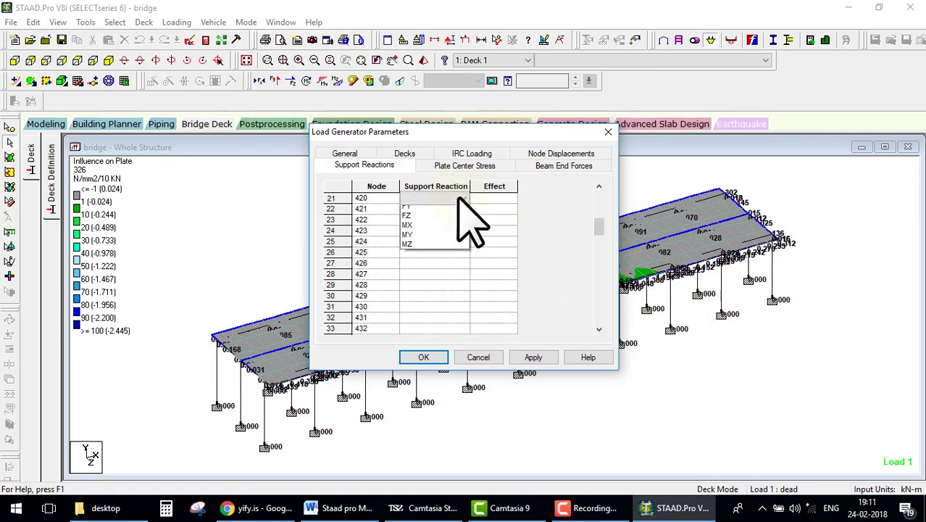
left_click(599, 226)
left_click_drag(599, 226, 598, 190)
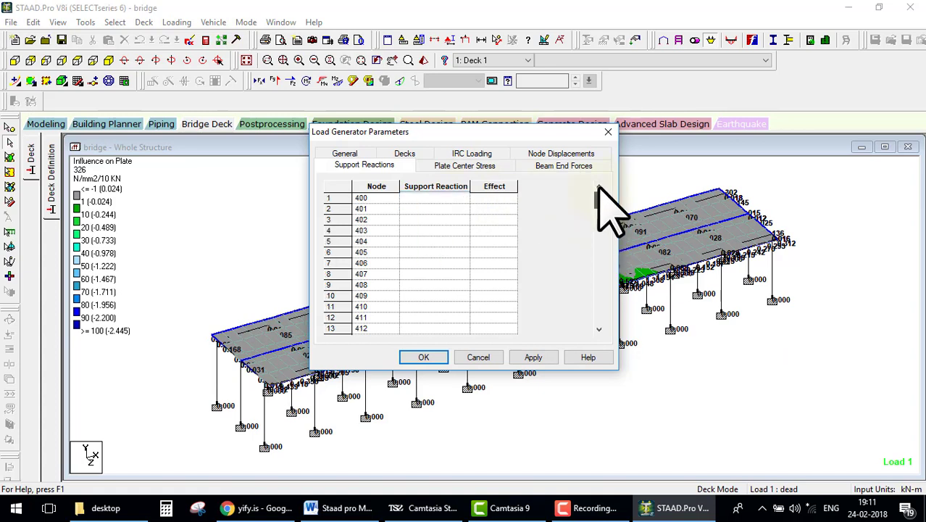
Assign FY reaction with +ve effect to support nodes 400 and 401
left_click(442, 198)
left_click(427, 218)
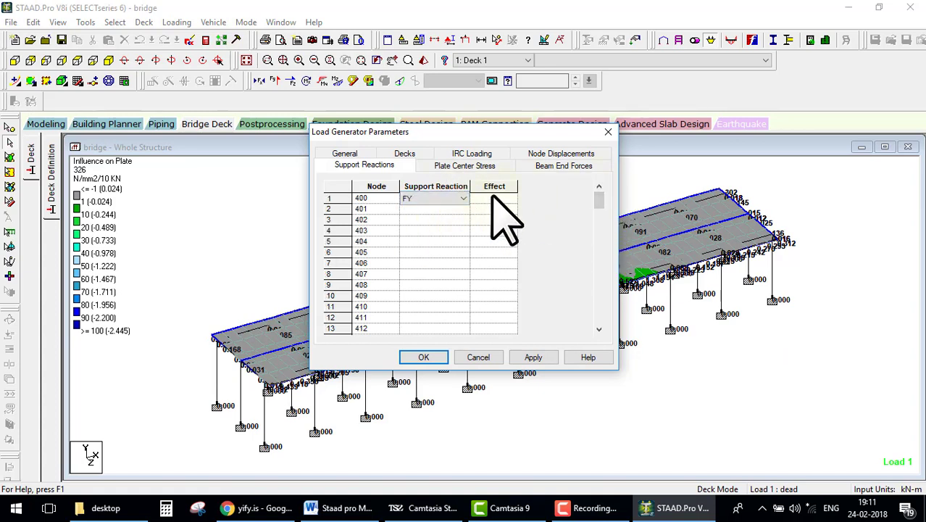
left_click(499, 197)
left_click(493, 209)
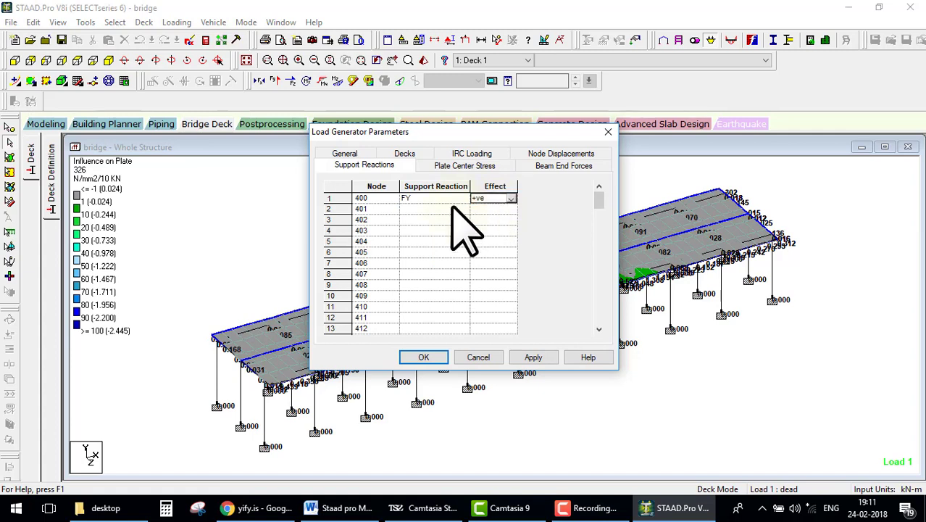
left_click(452, 208)
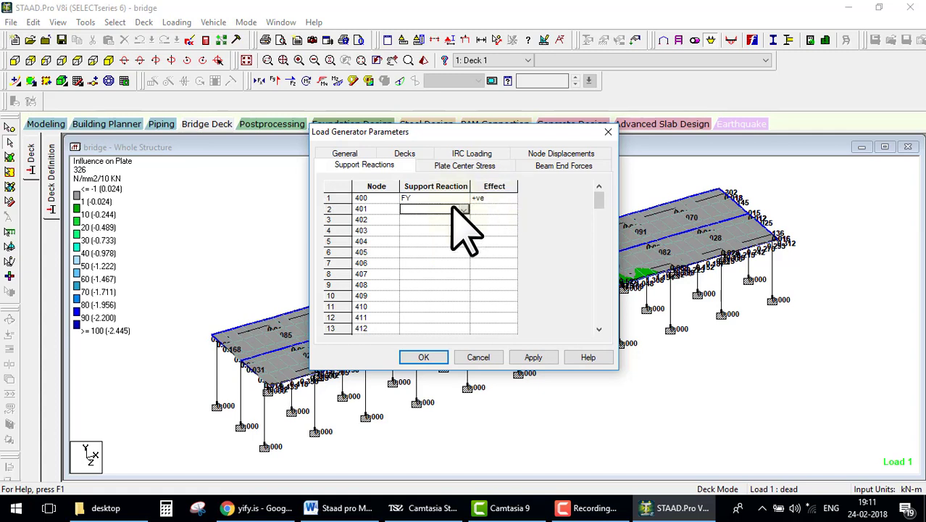
scroll(453, 208, "down", 1)
key("Tab")
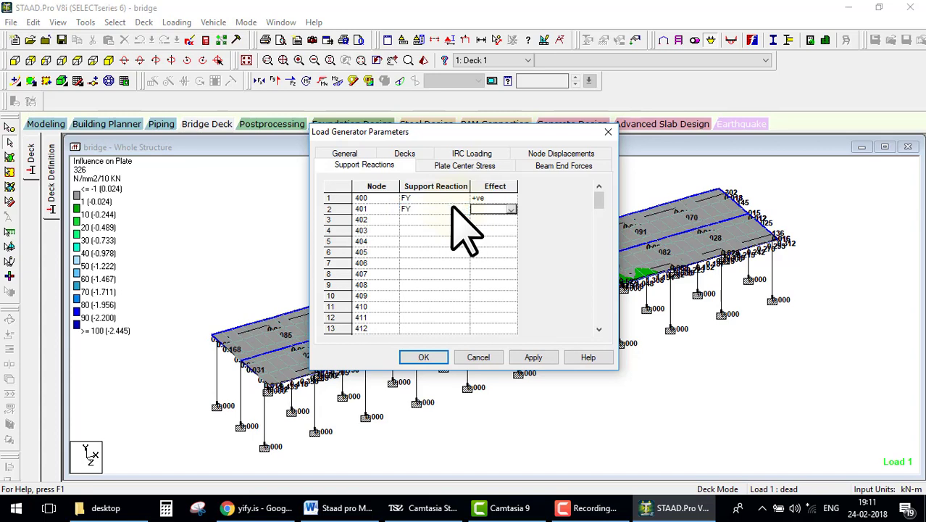
scroll(452, 208, "down", 1)
key("Tab")
Assign FY reaction with +ve effect to nodes 402, 403 and 404
scroll(452, 208, "down", 1)
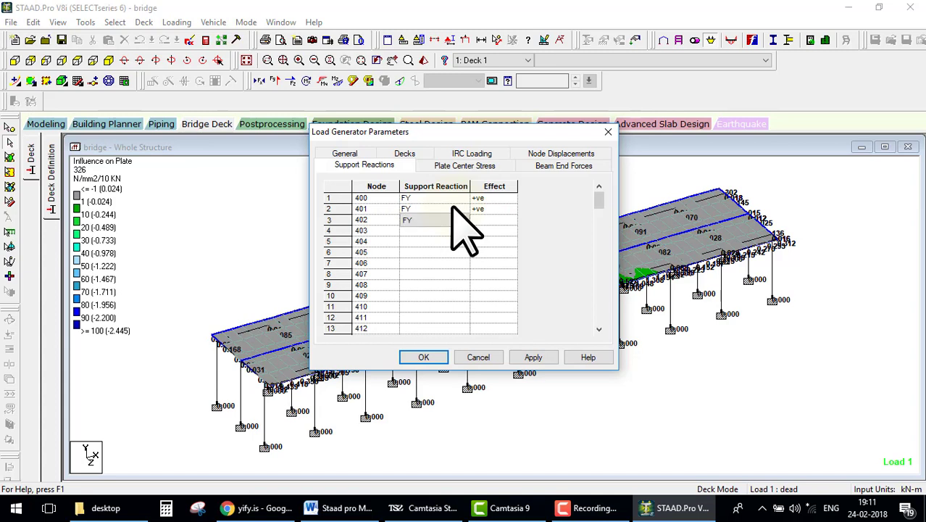
key("Tab")
key("Tab")
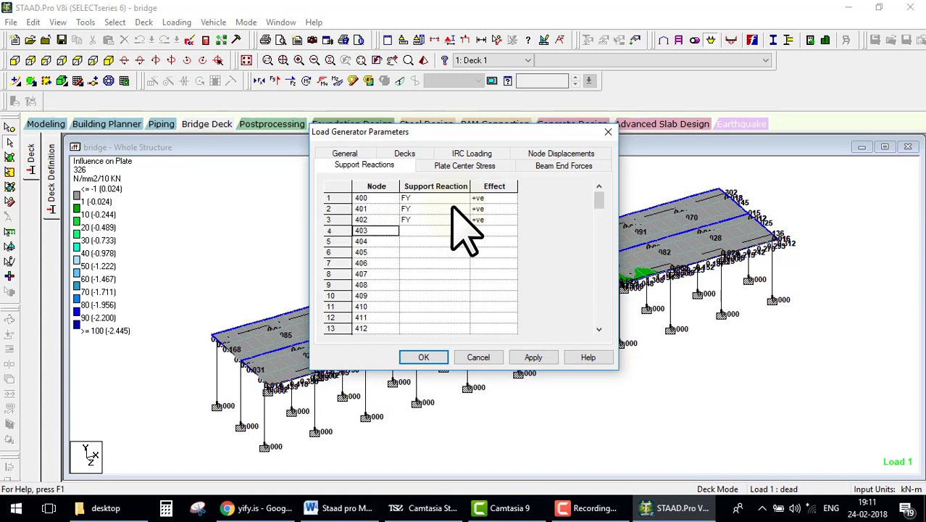
scroll(452, 208, "down", 1)
key("Tab")
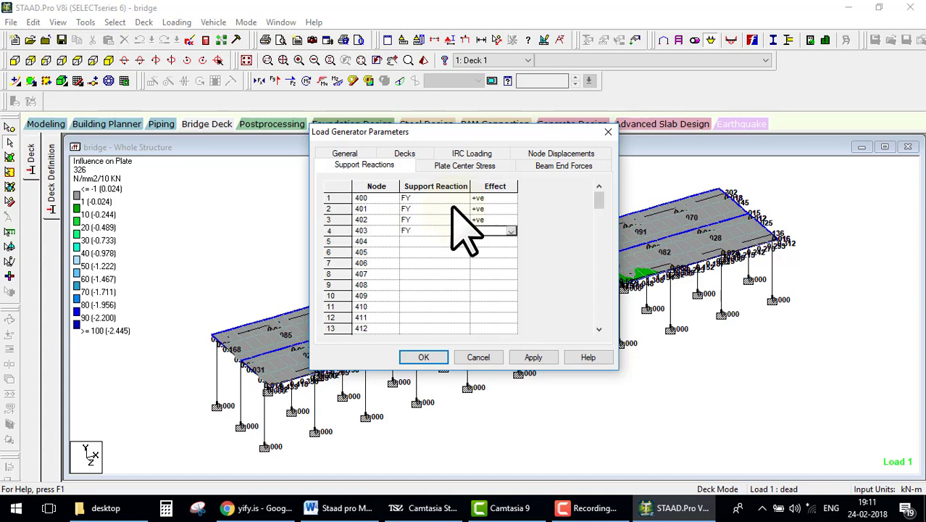
scroll(452, 208, "down", 1)
key("Tab")
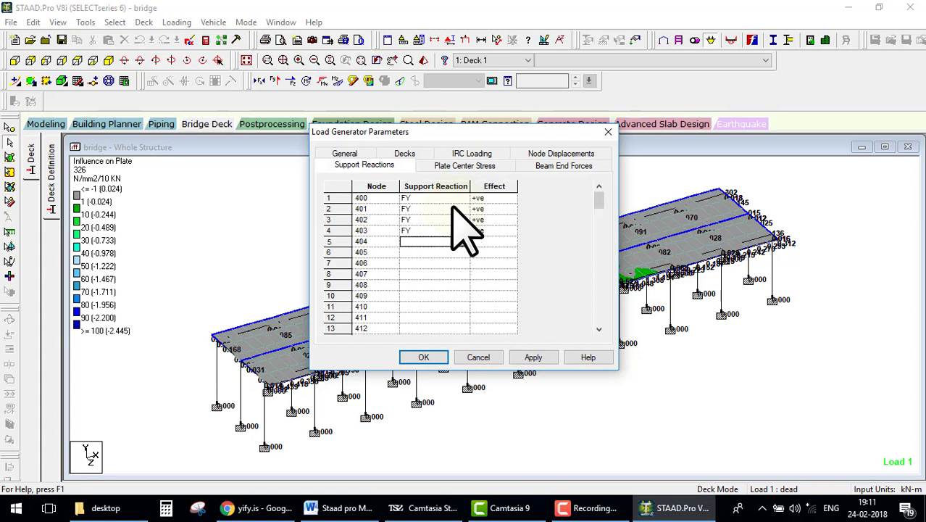
scroll(452, 208, "down", 1)
key("Tab")
scroll(452, 208, "down", 1)
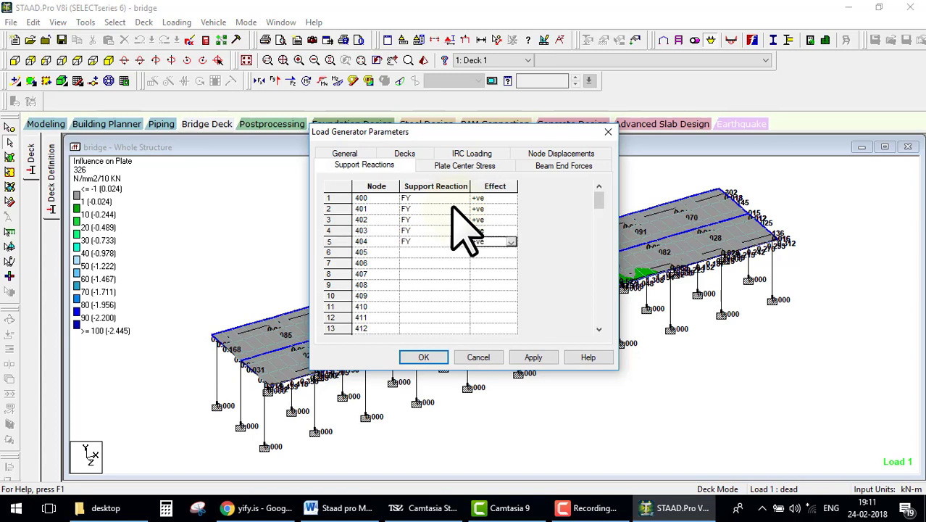
key("Tab")
scroll(464, 230, "down", 1)
Assign FY reaction with +ve effect to nodes 405 through 408
key("Tab")
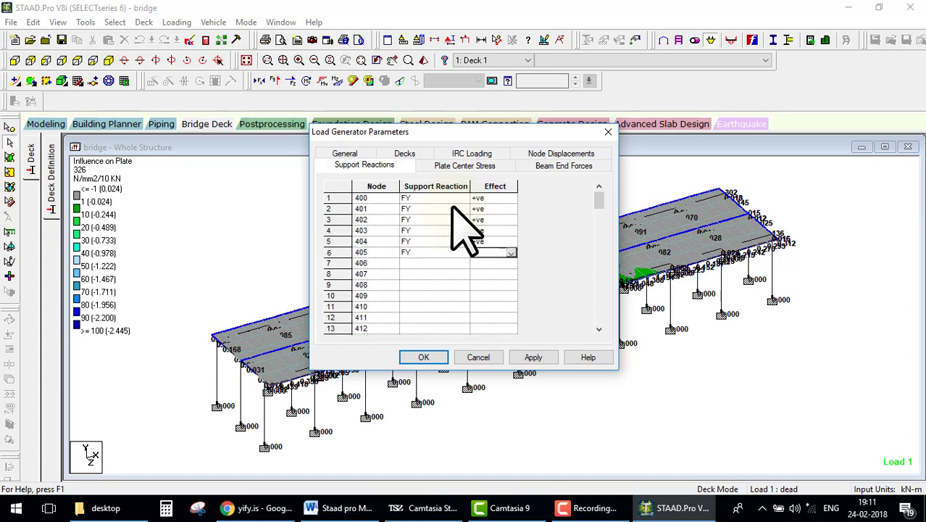
scroll(452, 208, "down", 1)
key("Tab")
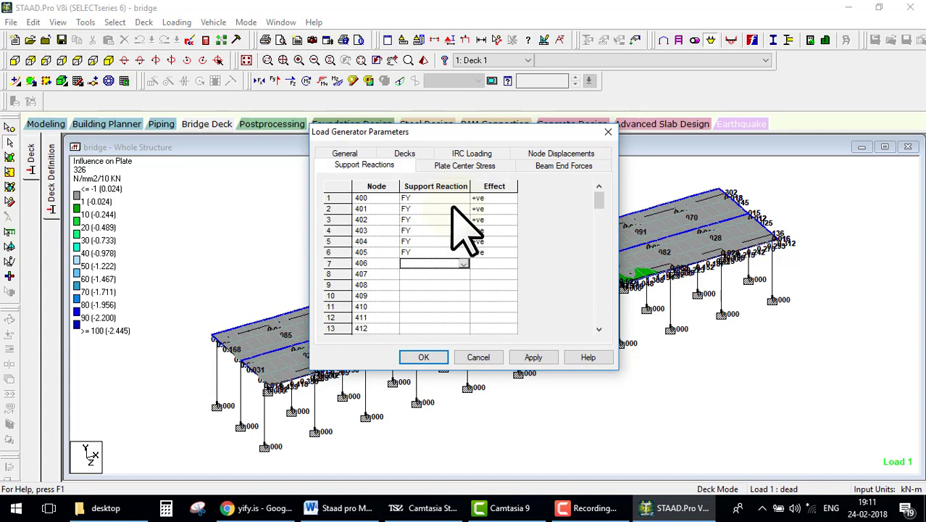
scroll(452, 208, "down", 1)
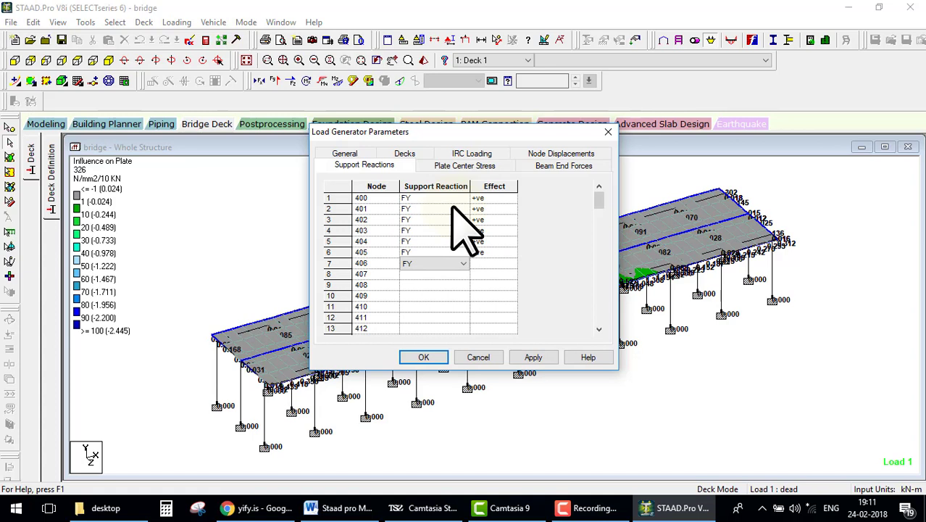
key("Tab")
scroll(464, 230, "down", 1)
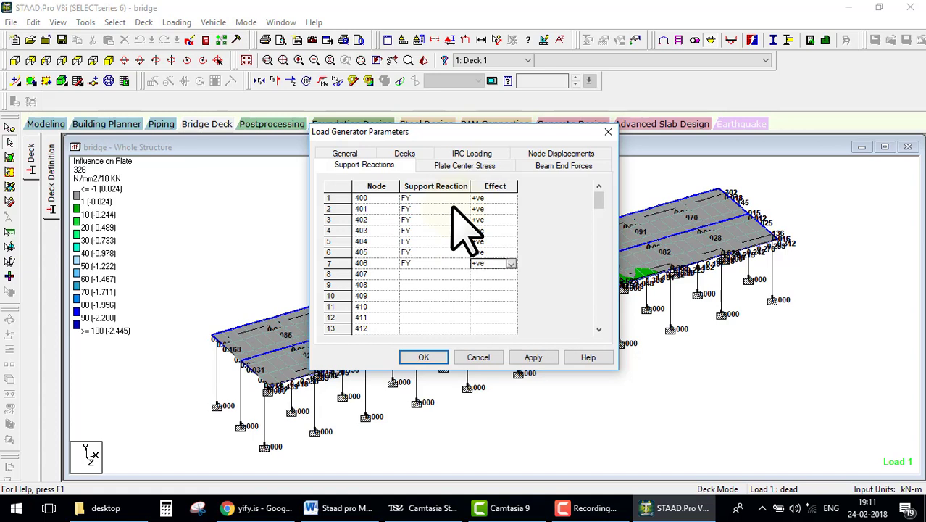
key("Tab")
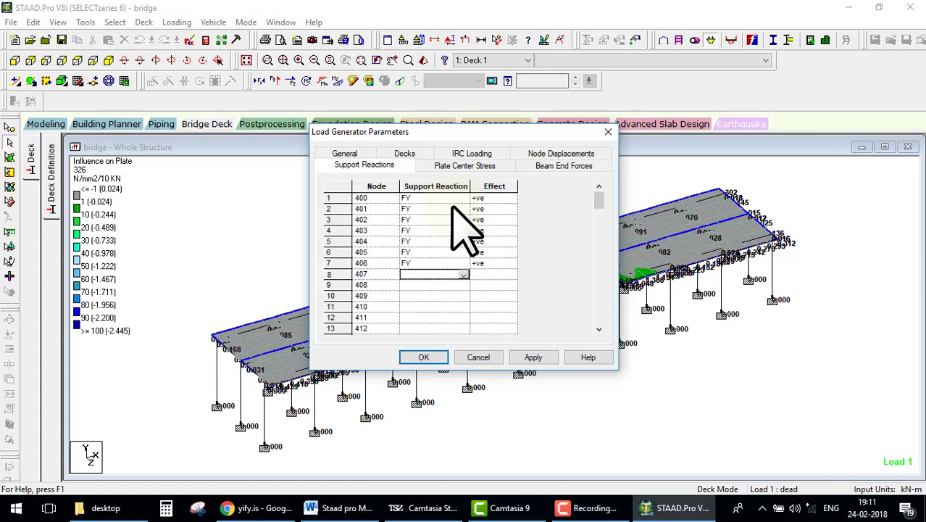
scroll(452, 207, "down", 1)
key("Tab")
scroll(452, 207, "down", 1)
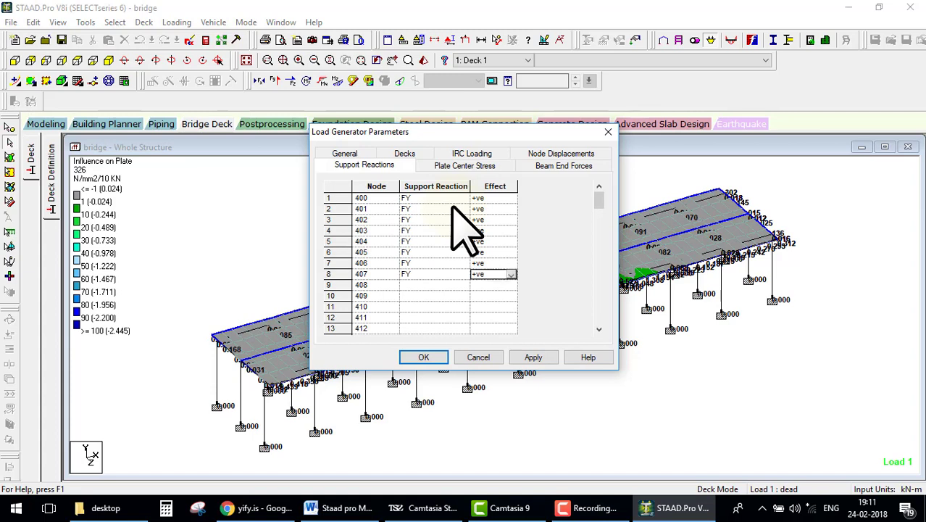
key("Tab")
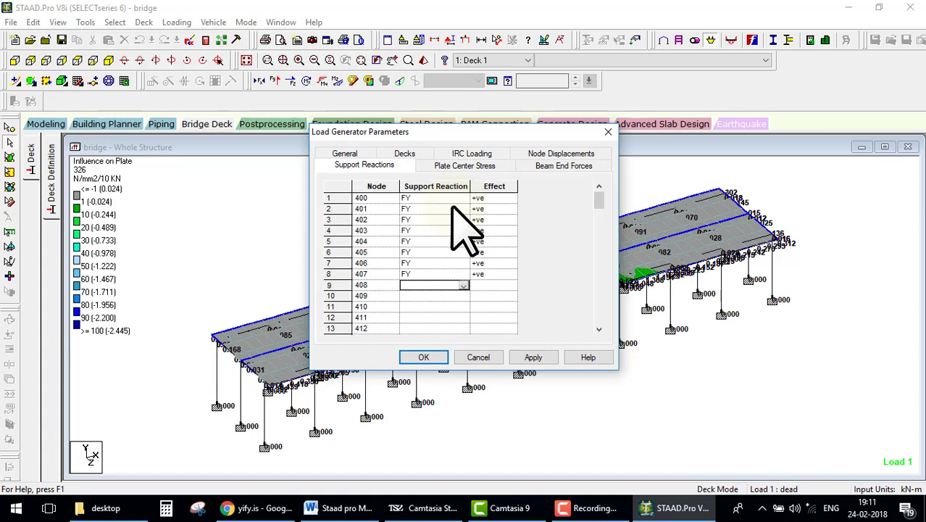
scroll(452, 208, "down", 1)
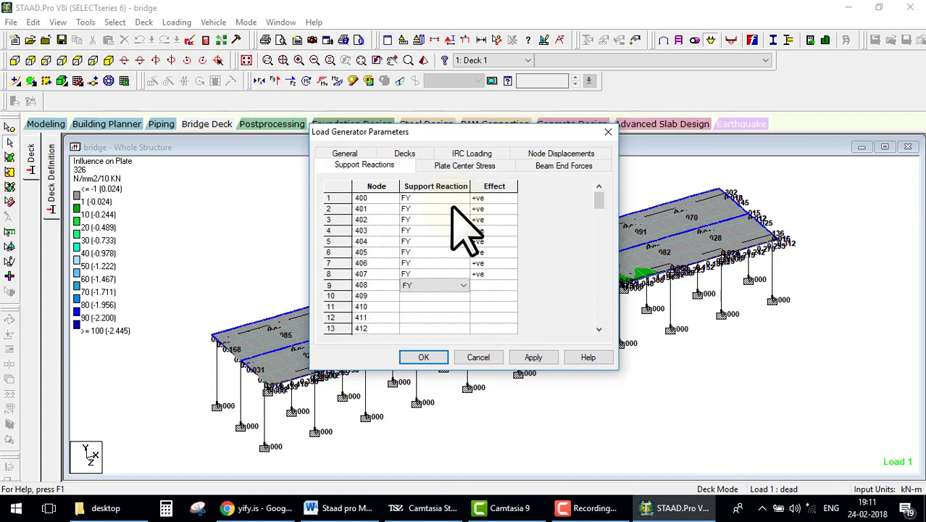
key("Tab")
scroll(452, 207, "down", 1)
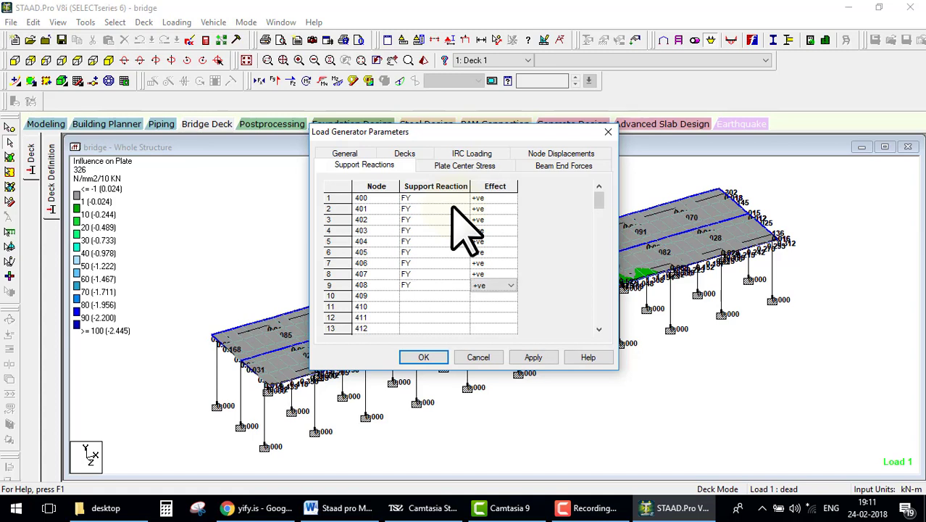
key("Down")
Fill the Effect column with +ve for the support nodes down to node 432
scroll(452, 207, "down", 1)
key("Down")
scroll(452, 207, "down", 1)
key("Down")
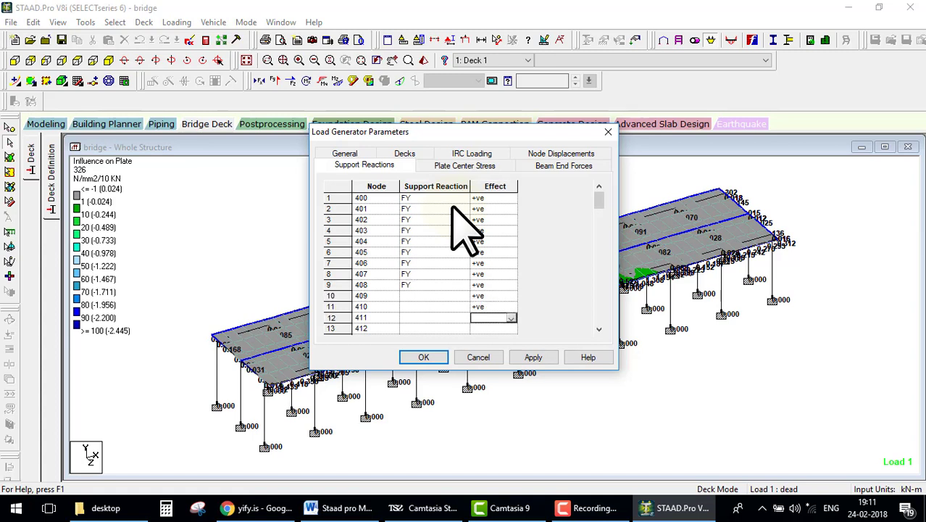
scroll(453, 207, "down", 1)
key("Down")
key("Down")
key("Down")
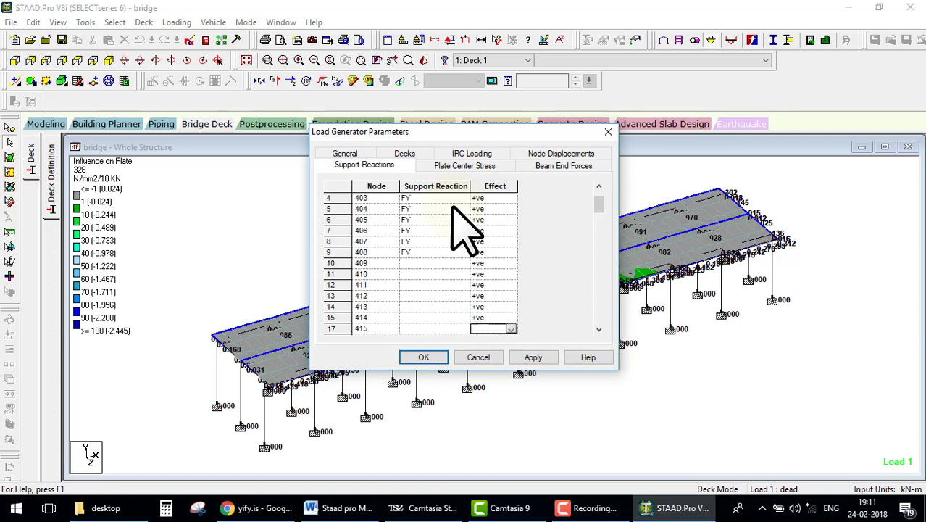
key("Down")
key("Down")
key("Down")
key("Down")
key("Down")
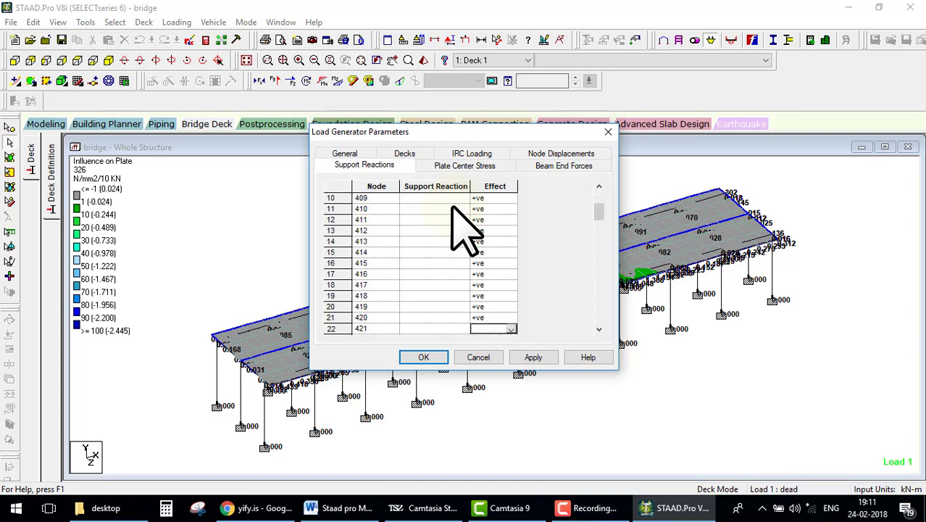
key("Down")
key("Down")
key("Down")
key("Down")
key("Down")
key("Down")
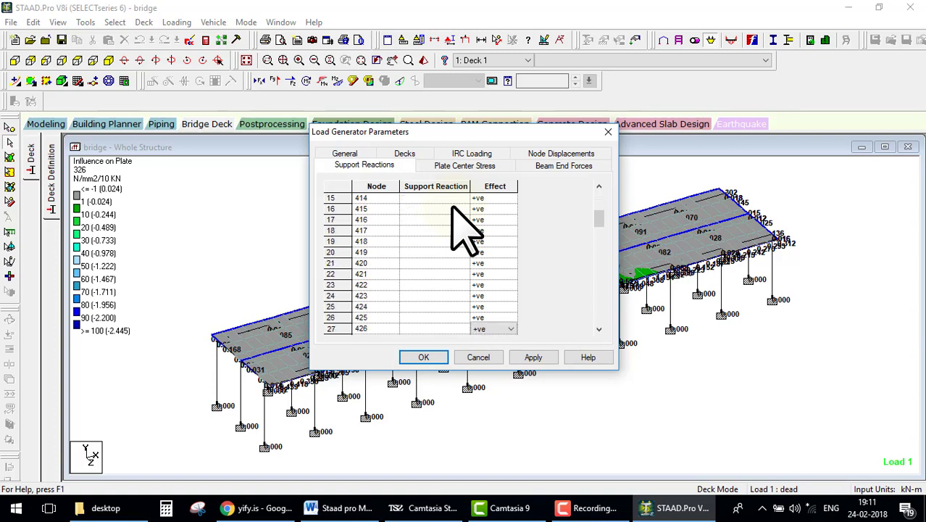
key("Down")
key("Down")
key("Down")
key("Down")
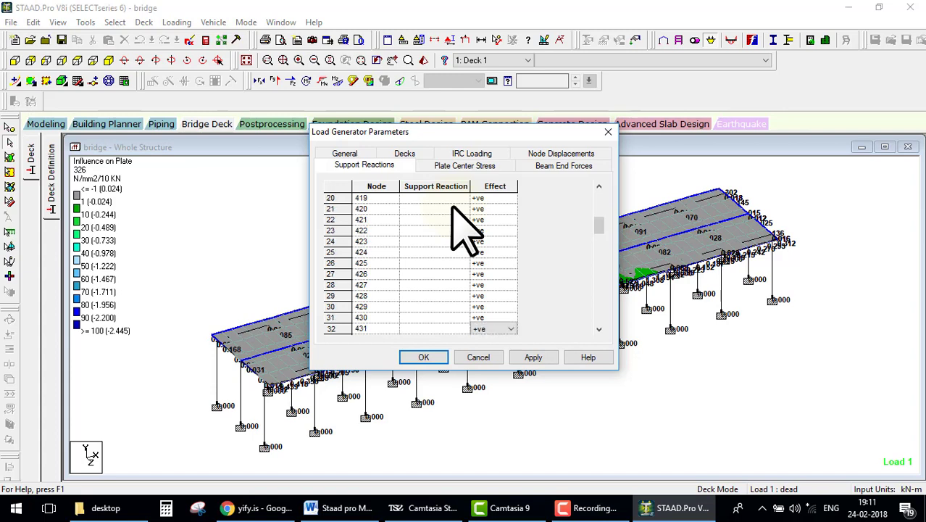
key("Down")
Set the support reactions of nodes 432 up through 416 to FY
key("Left")
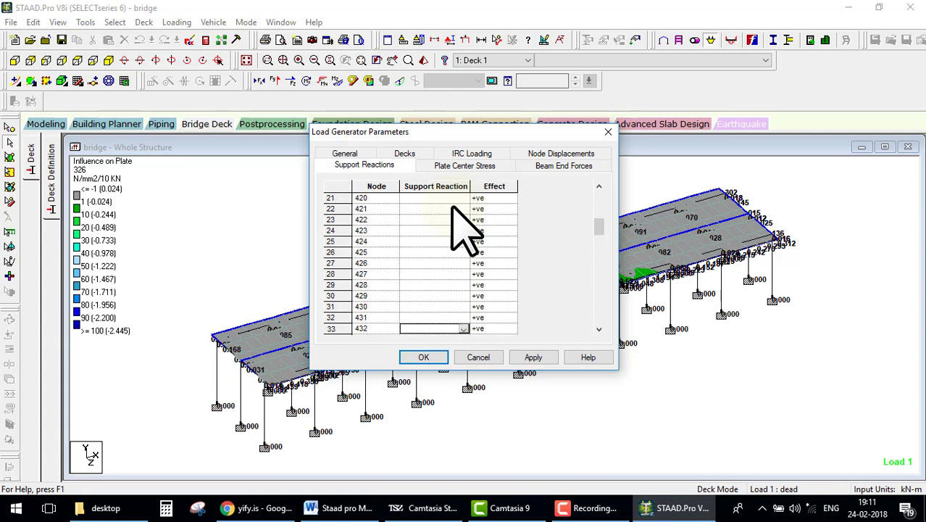
key("f")
key("f")
key("Up")
key("f")
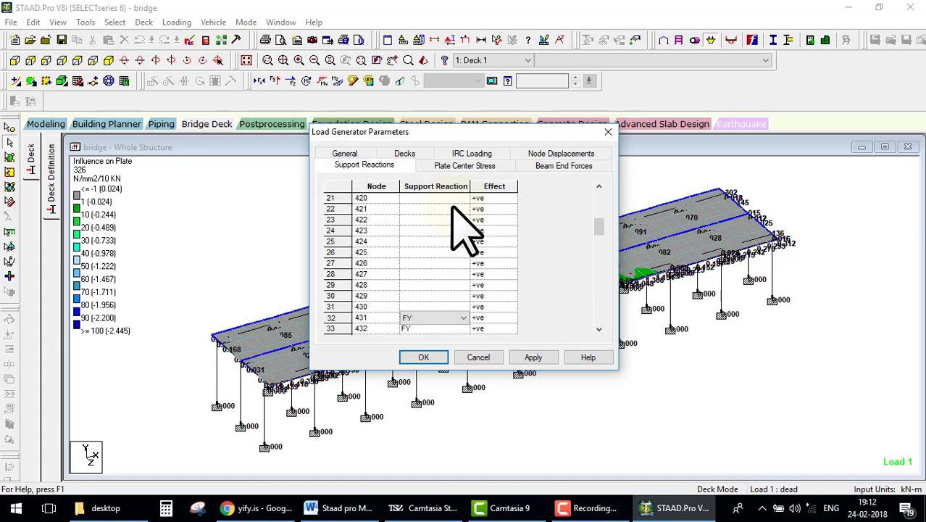
key("Up")
key("f")
key("f")
key("Up")
key("f")
key("f")
key("Up")
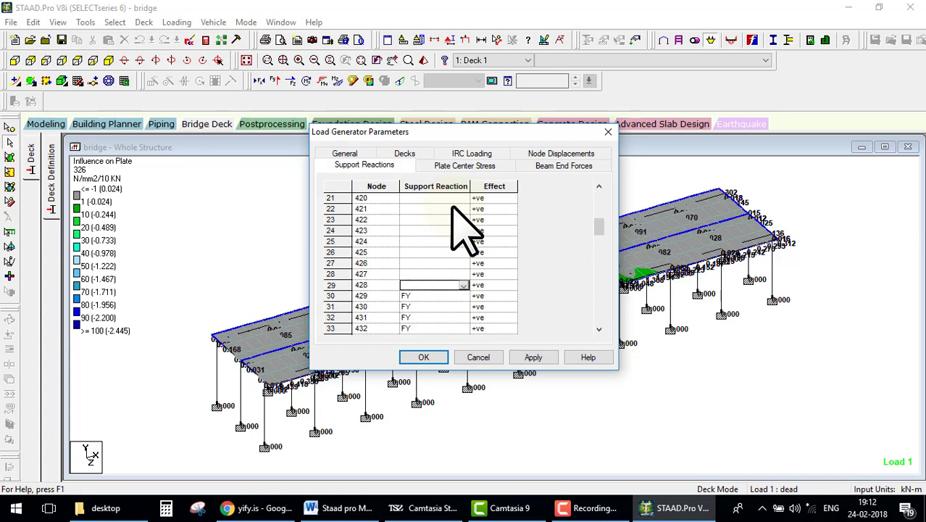
key("f")
key("f")
key("Up")
key("f")
key("f")
key("Up")
key("f")
key("f")
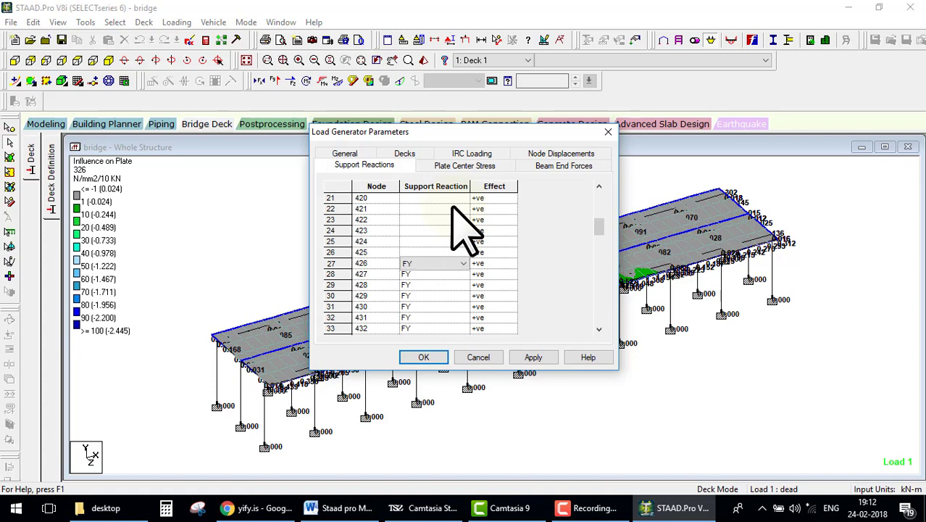
key("Up")
key("f")
key("f")
key("Up")
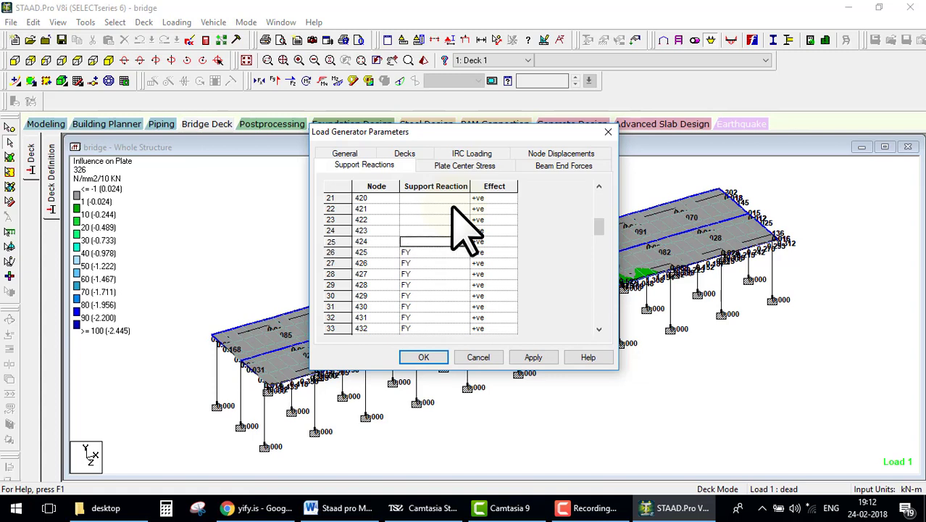
key("f")
key("f")
key("Up")
key("f")
key("Up")
key("f")
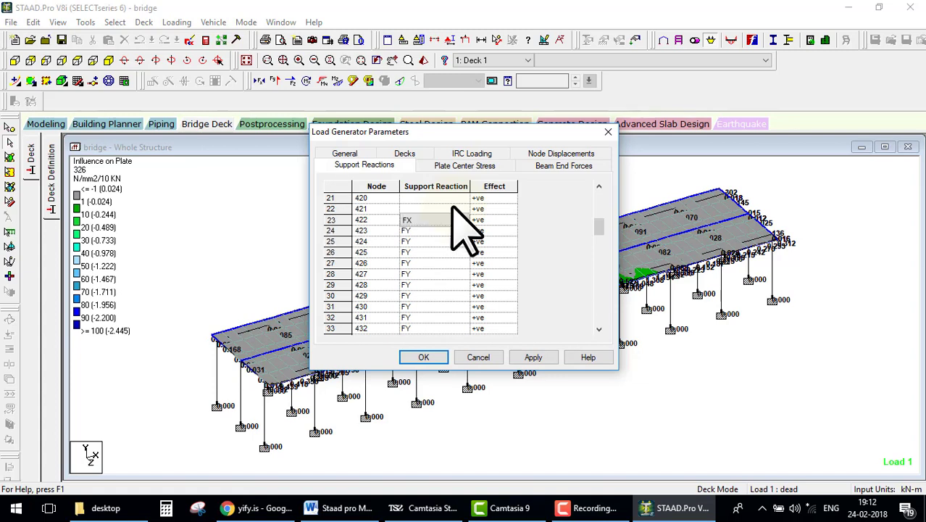
key("Up")
key("f")
key("Up")
key("f")
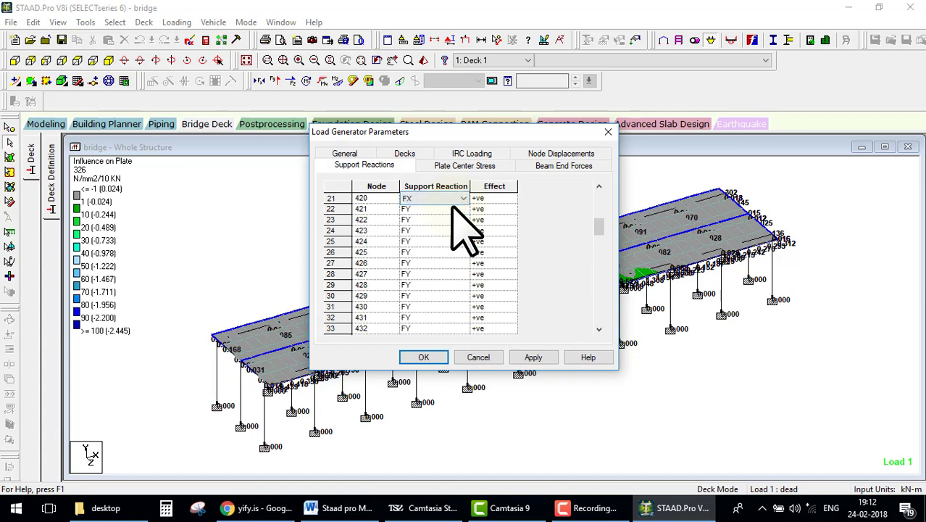
key("Up")
key("f")
key("Up")
key("f")
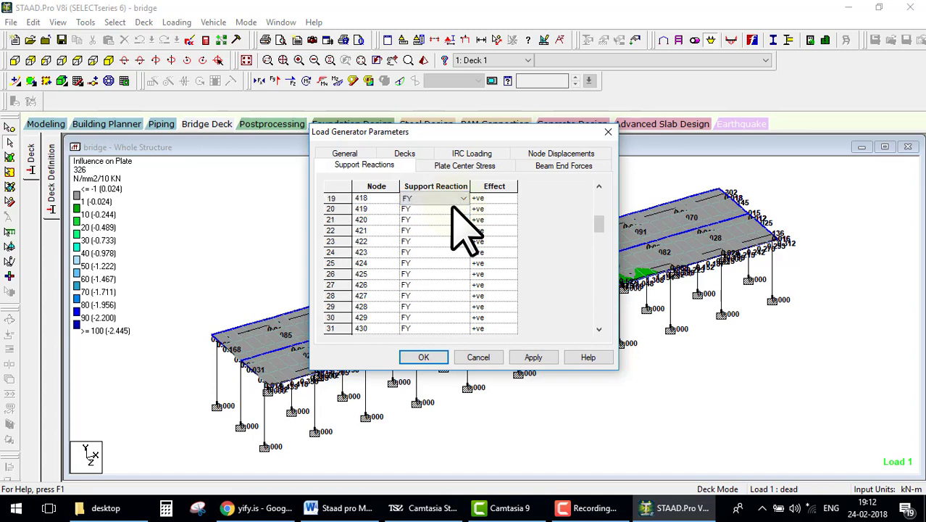
key("Up")
Set nodes 415 through 409 to FY and correct node 408 from FX to FY
key("f")
key("Up")
key("f")
key("Up")
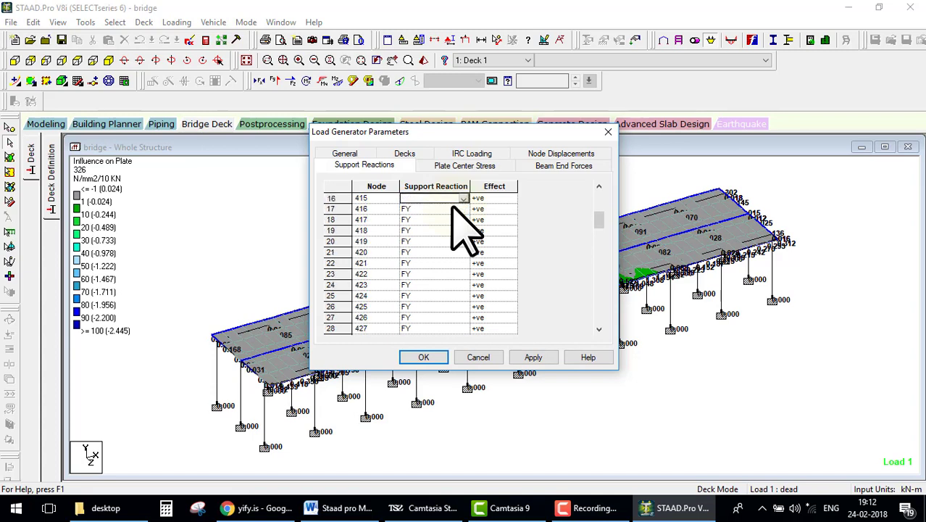
key("Up")
key("f")
key("Up")
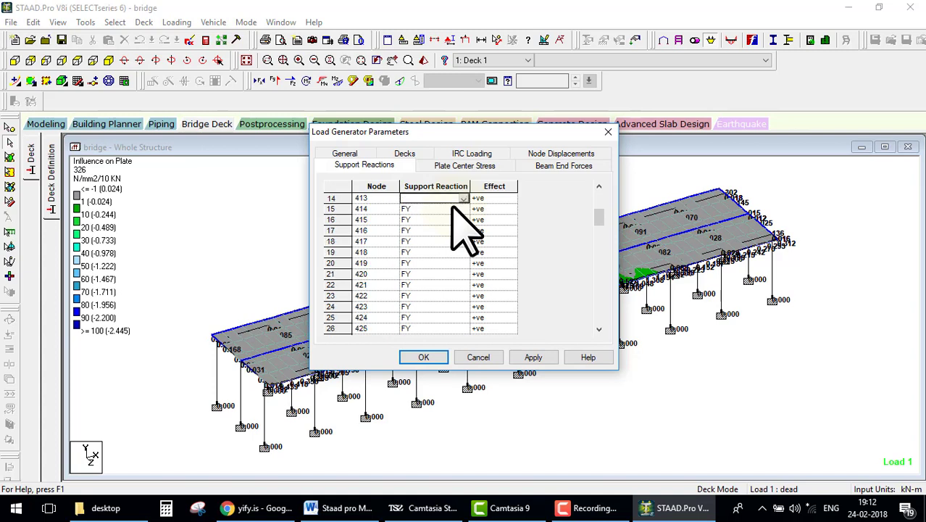
key("f")
key("Up")
key("f")
key("Up")
key("f")
key("Up")
key("f")
key("Up")
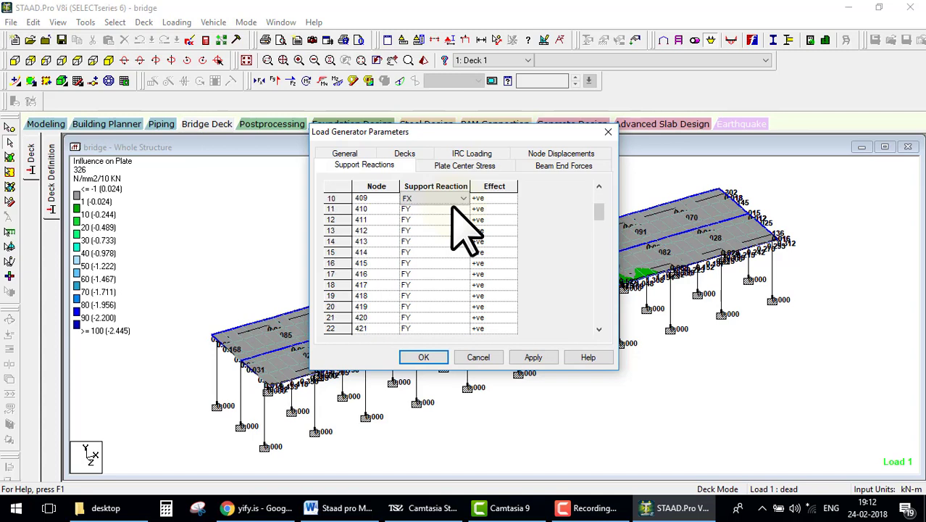
key("f")
key("Up")
key("Up")
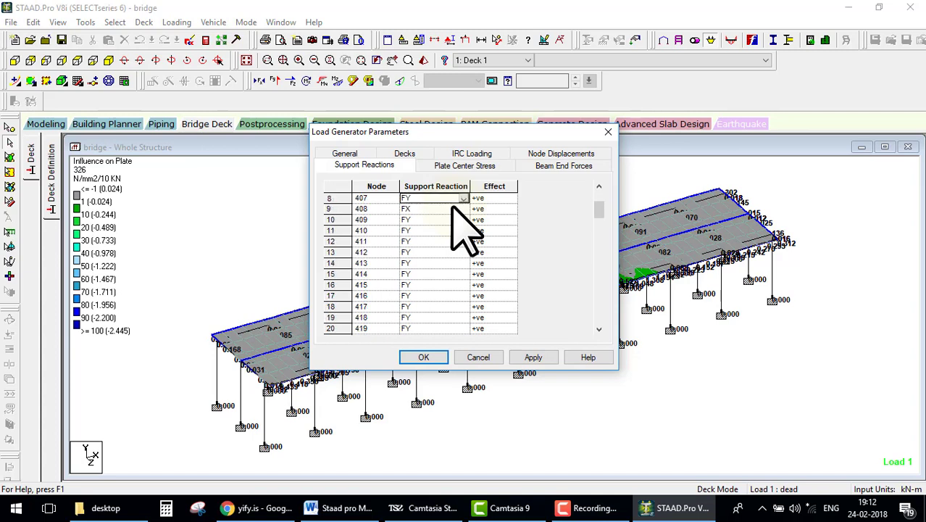
key("Down")
key("Down")
key("f")
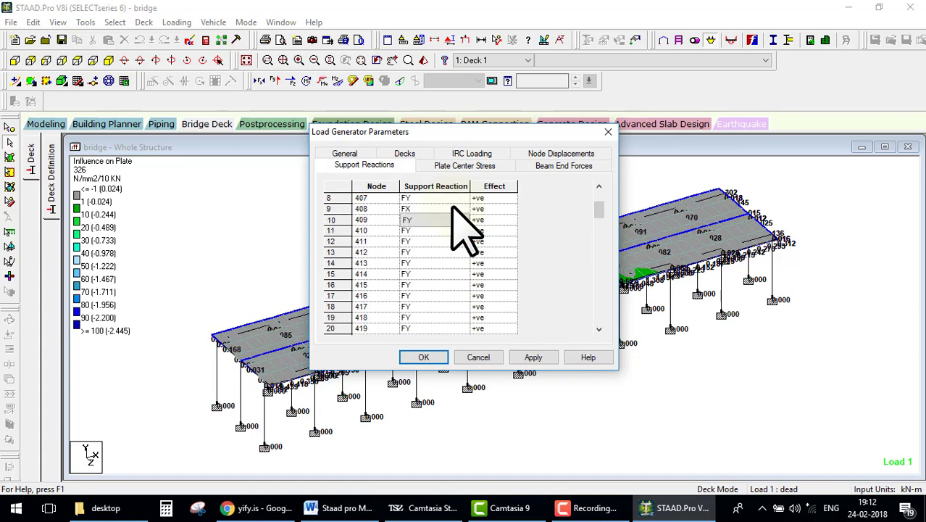
key("Up")
key("f")
key("Up")
key("Down")
key("Down")
key("Down")
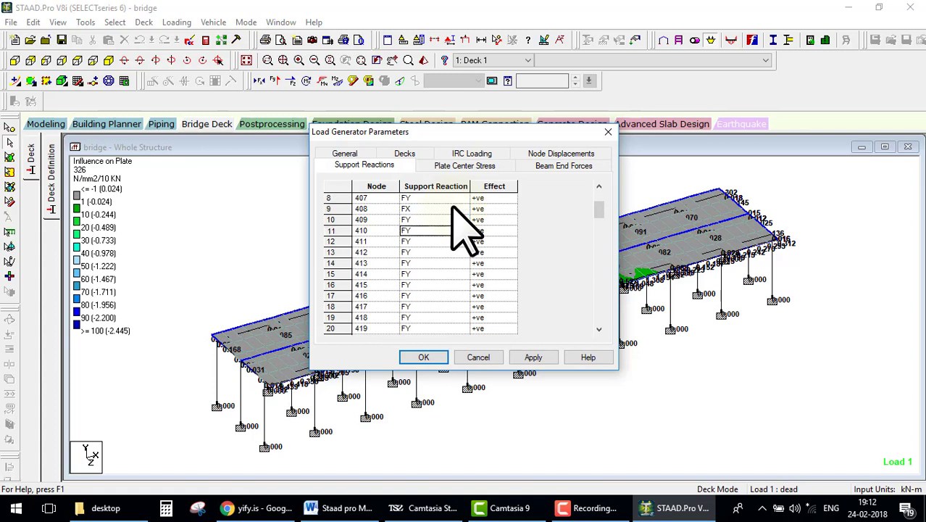
key("f")
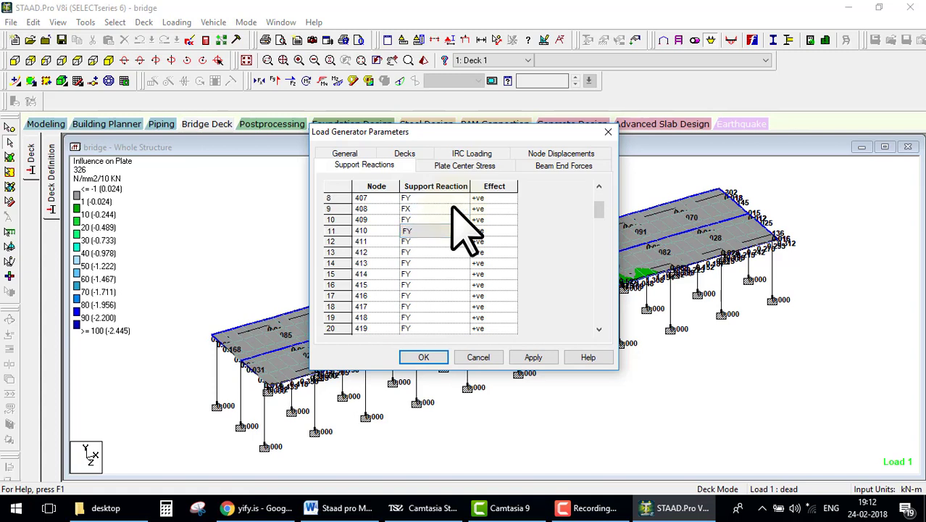
key("Up")
key("Up")
key("f")
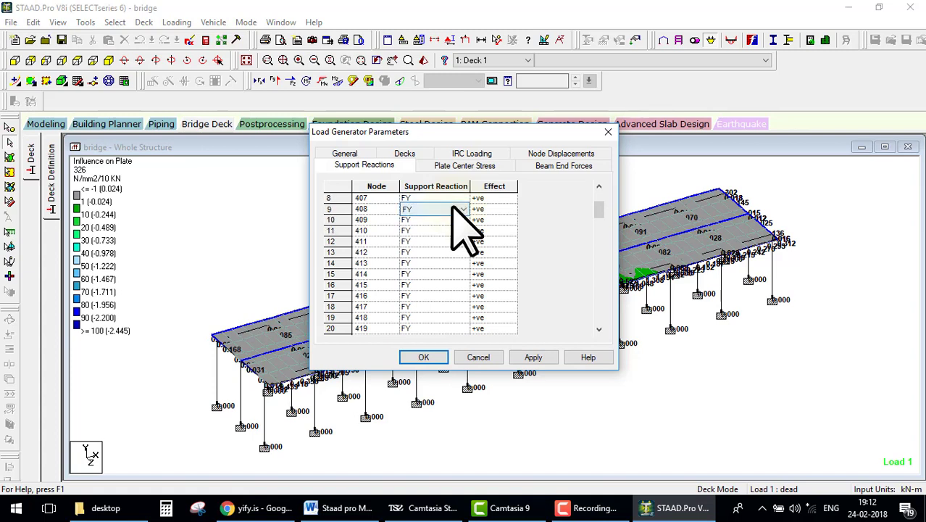
key("Up")
key("Up")
key("Up")
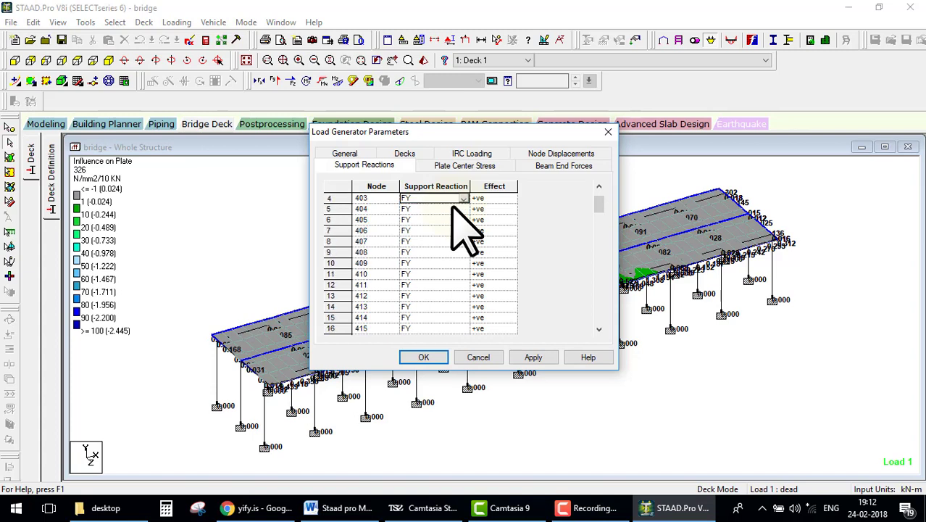
key("Up")
key("Up")
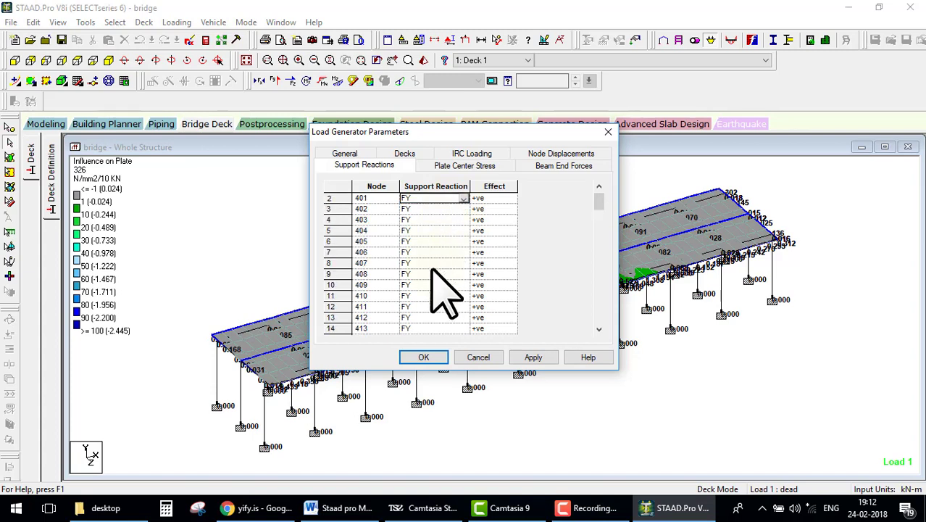
Accept the generator settings and close the Class AA vehicular load patterns report for node 101
left_click(432, 360)
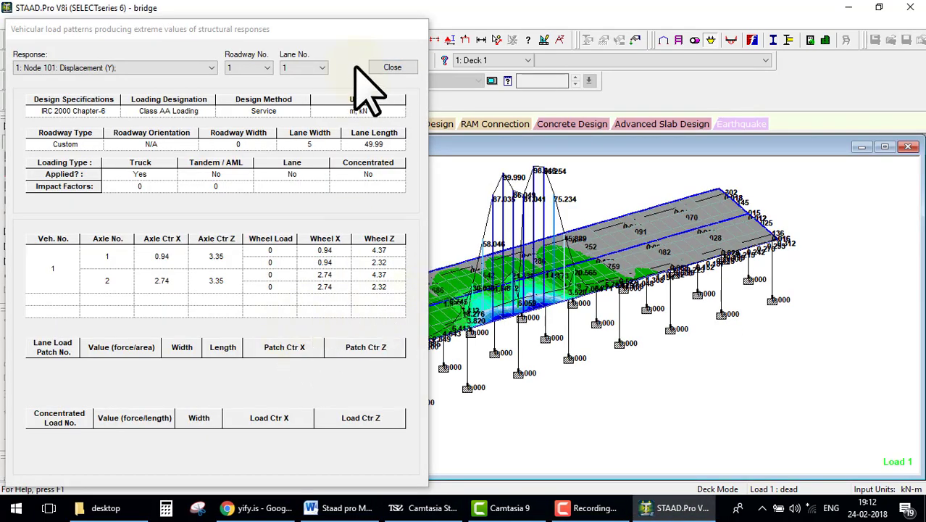
left_click_drag(341, 30, 555, 27)
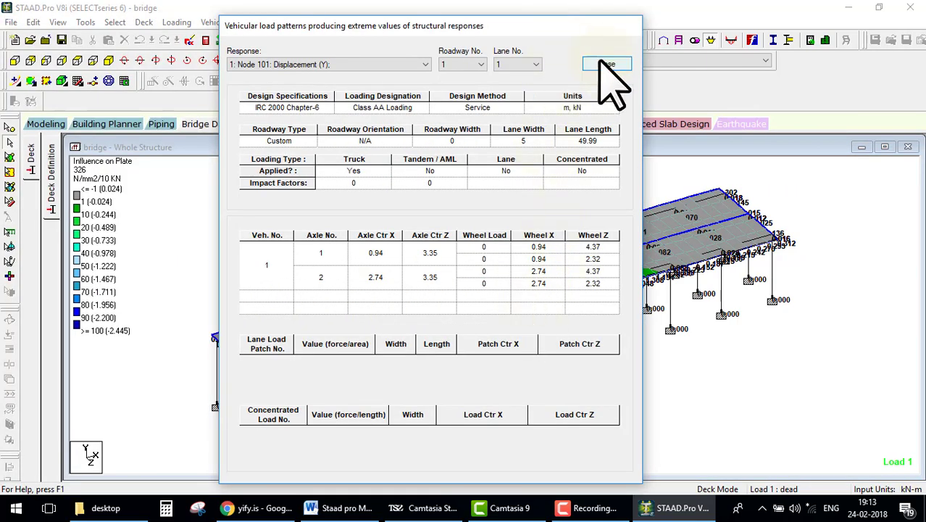
left_click(607, 65)
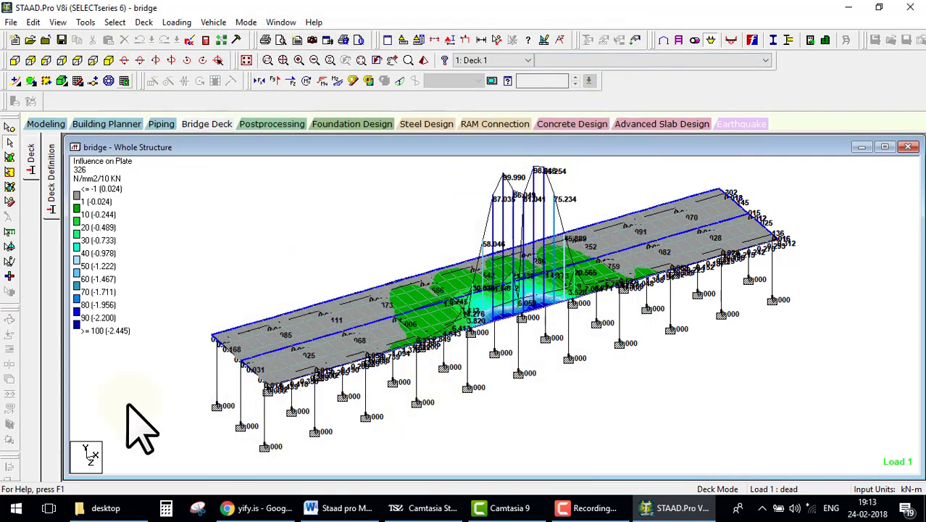
Create the vehicle loading in the STAAD model and dismiss the Load Generation Complete message
left_click(187, 22)
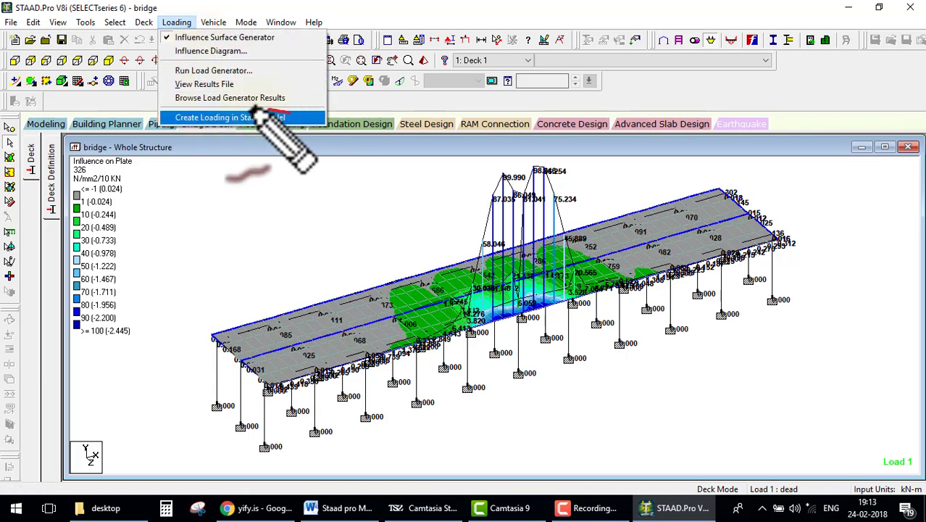
mouse_move(290, 116)
left_mouse_down()
mouse_move(176, 112)
mouse_move(232, 145)
mouse_move(297, 120)
left_mouse_up()
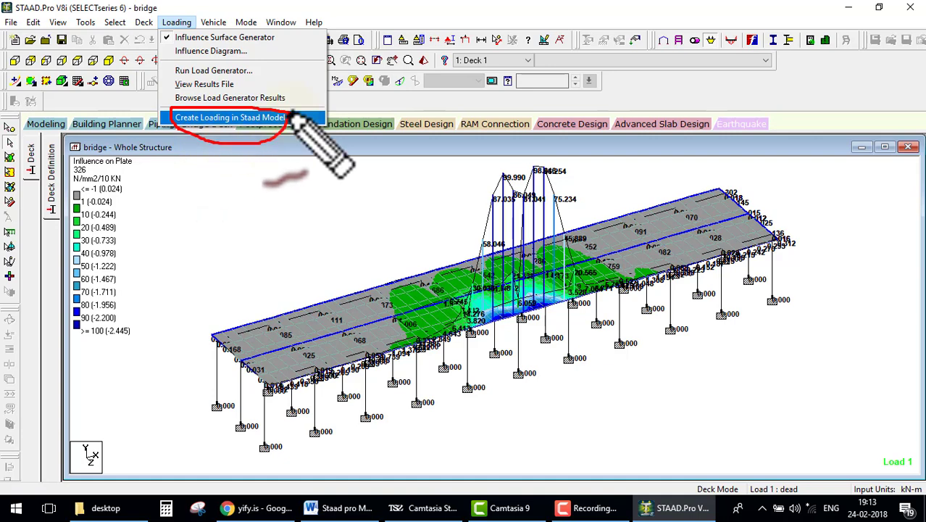
left_click(293, 116)
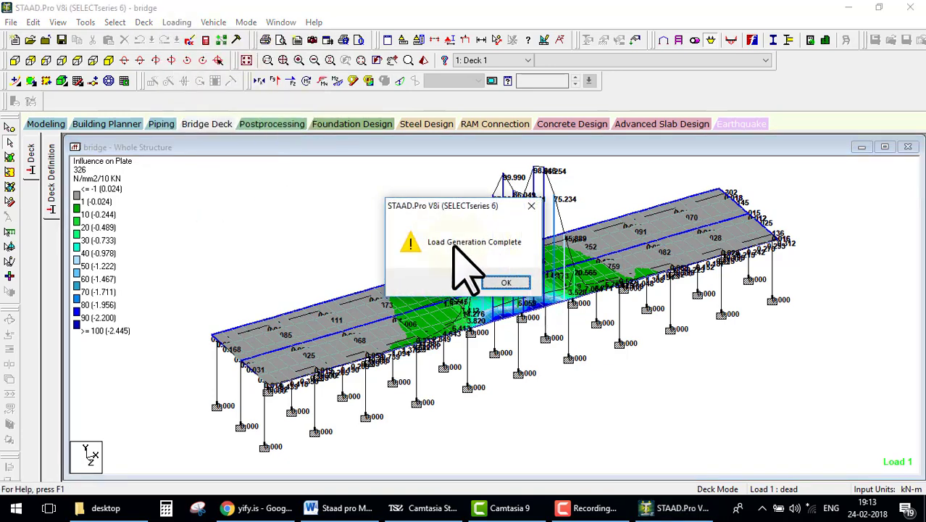
left_click(507, 283)
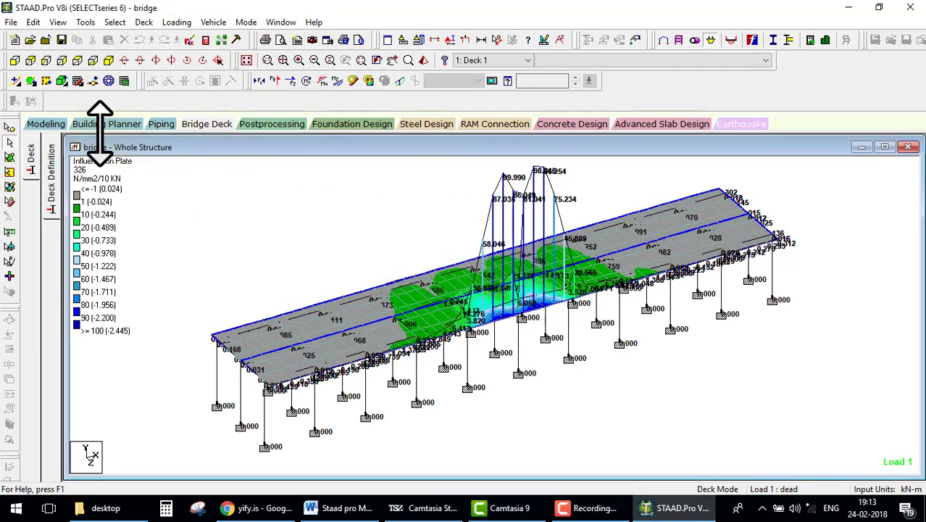
Switch to Modeling mode and make load case 16 (IRC: SLS Class AA Loading) active
left_click(43, 124)
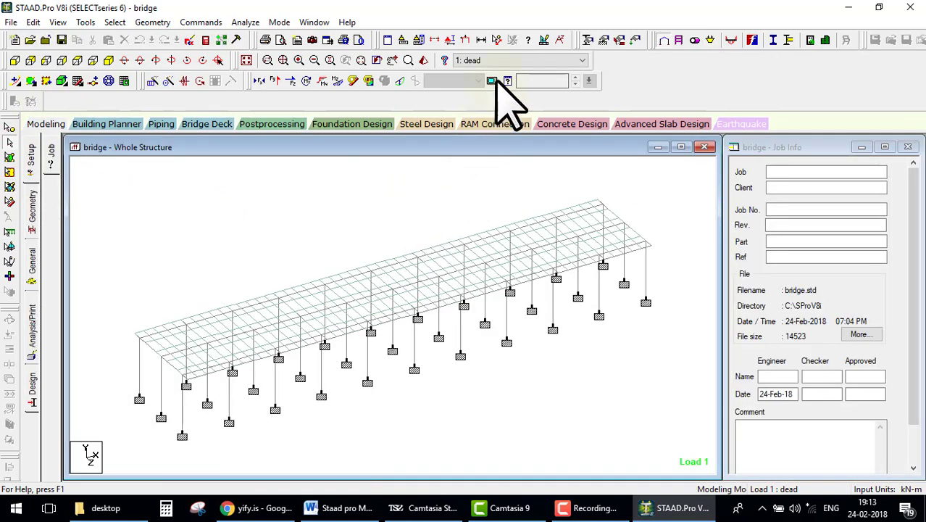
left_click(499, 62)
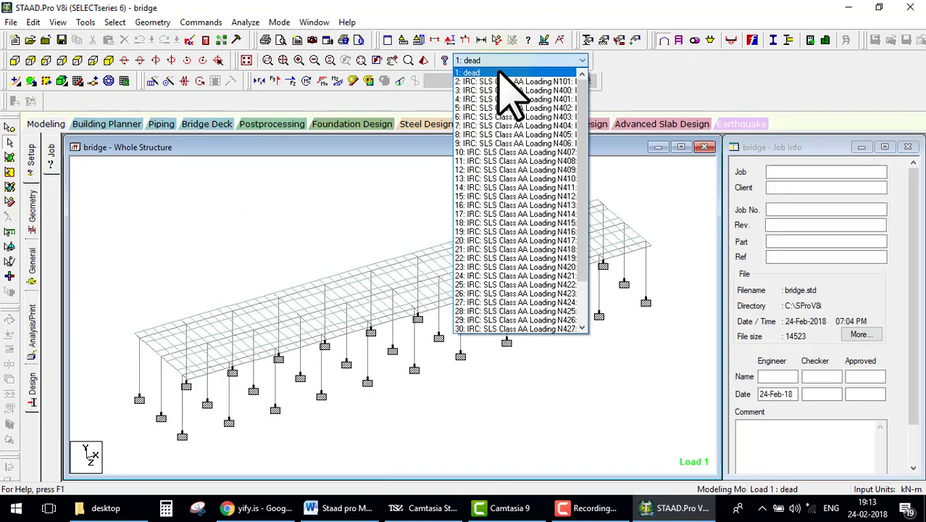
left_click(507, 99)
left_click(521, 63)
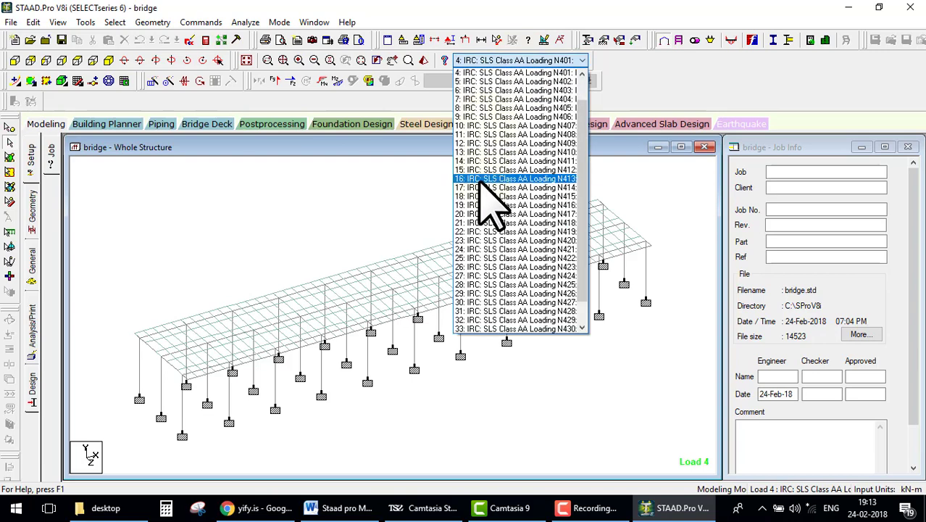
left_click(508, 178)
Show the General > Load & Definition panel
left_click(33, 210)
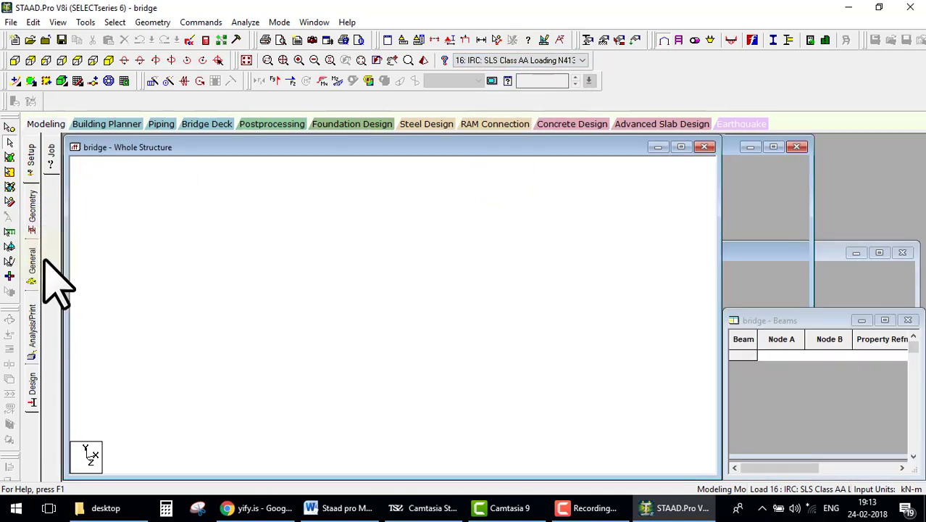
left_click(32, 261)
left_click(51, 326)
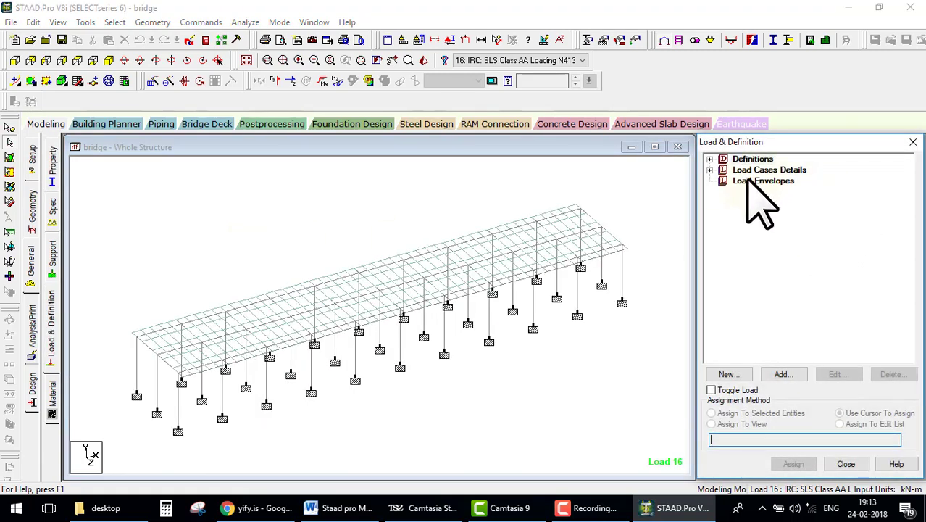
Expand Load Cases Details and load 4, inspecting its FY wheel loads such as -4.13473
left_click(710, 170)
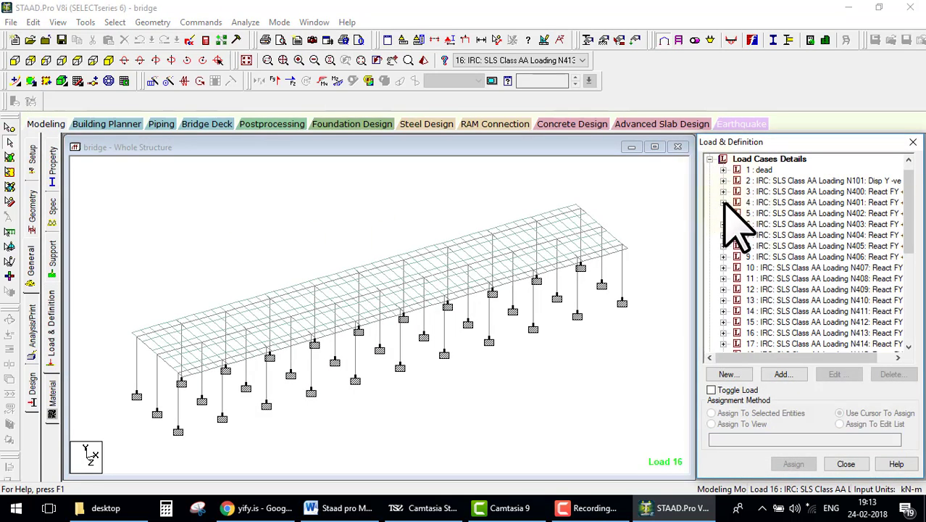
left_click(723, 213)
left_click(779, 235)
left_click(788, 267)
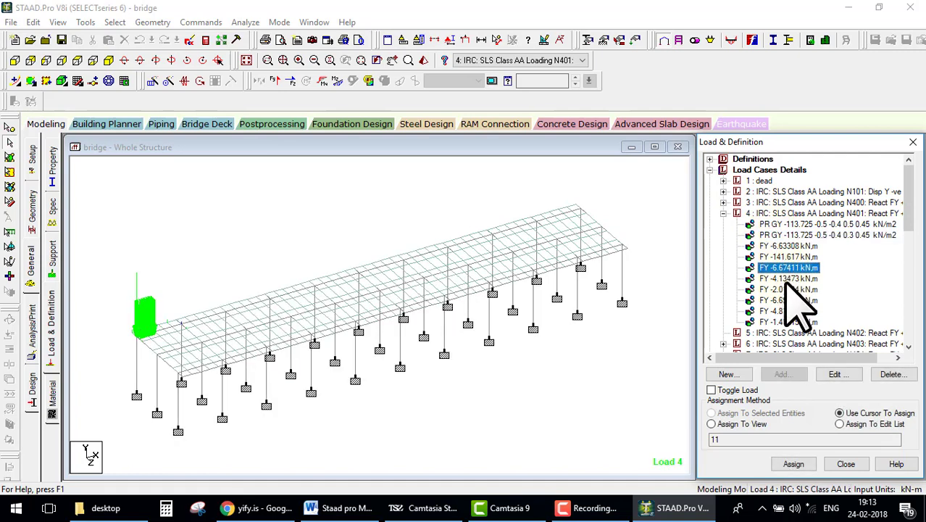
left_click(790, 278)
left_click(788, 300)
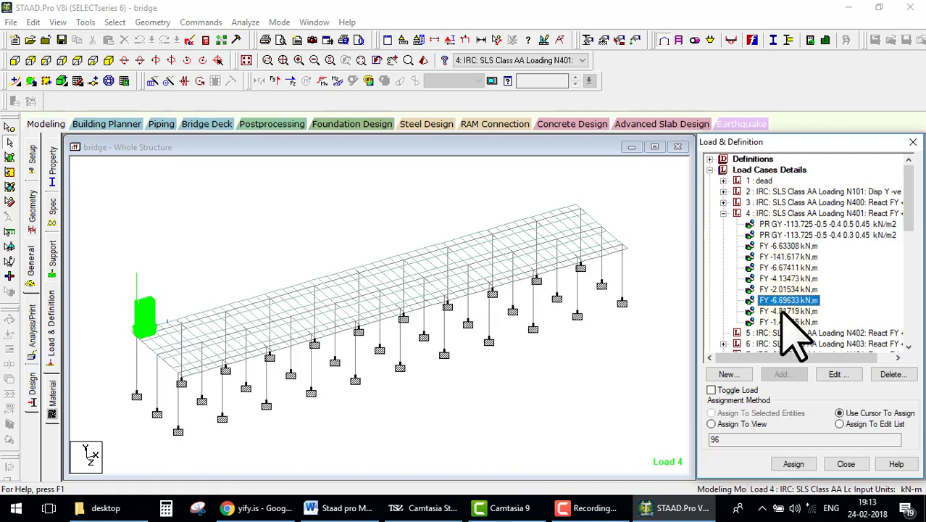
left_click(382, 186)
left_click(339, 81)
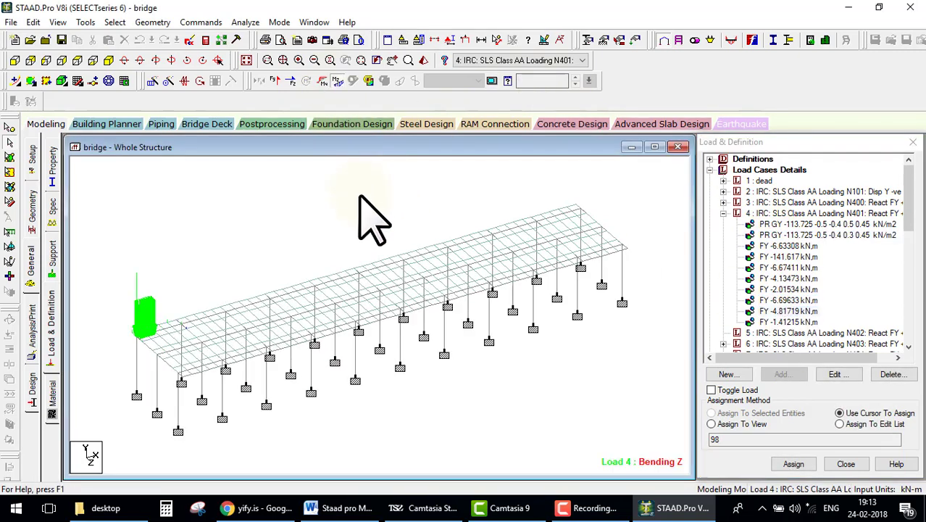
left_click(364, 205)
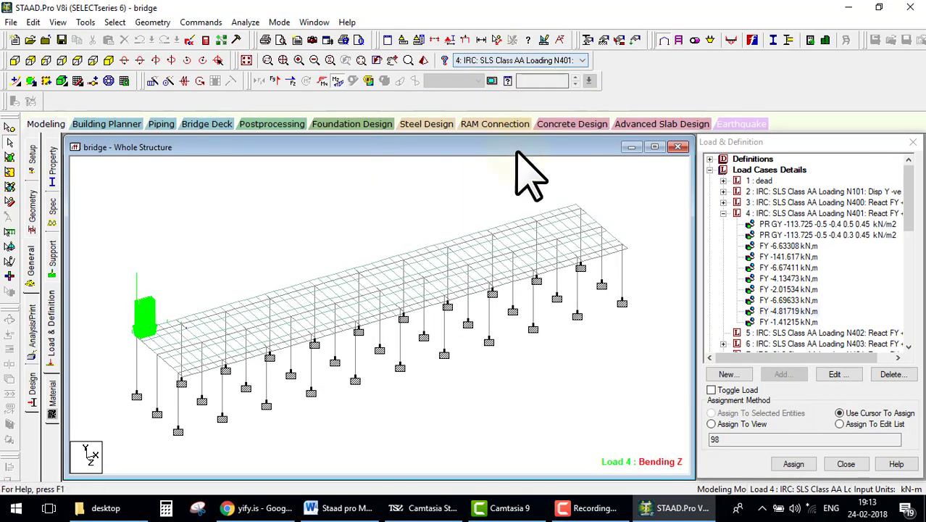
Step through the active load cases to load 33, with the Class AA vehicle at the deck's end
left_click(542, 61)
left_click(542, 62)
scroll(542, 63, "down", 2)
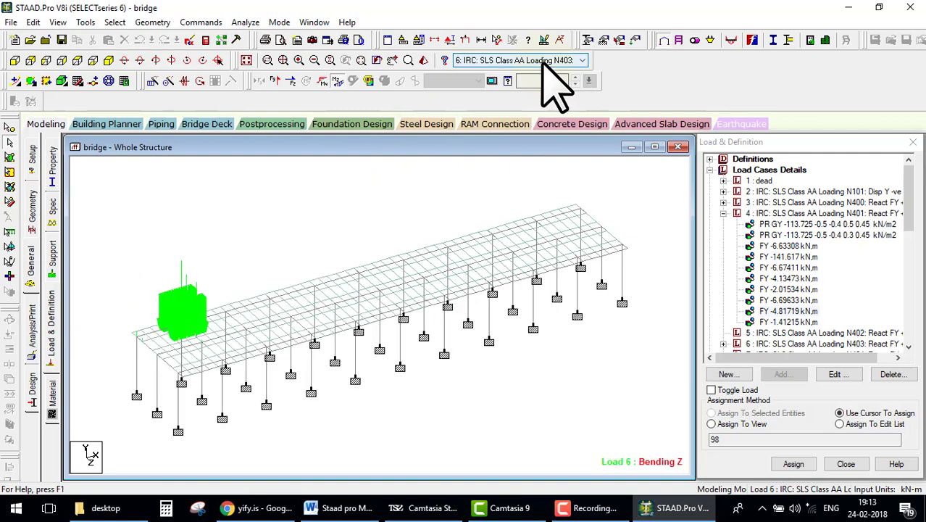
scroll(541, 62, "down", 1)
scroll(542, 62, "down", 2)
scroll(542, 62, "down", 2)
scroll(542, 62, "down", 1)
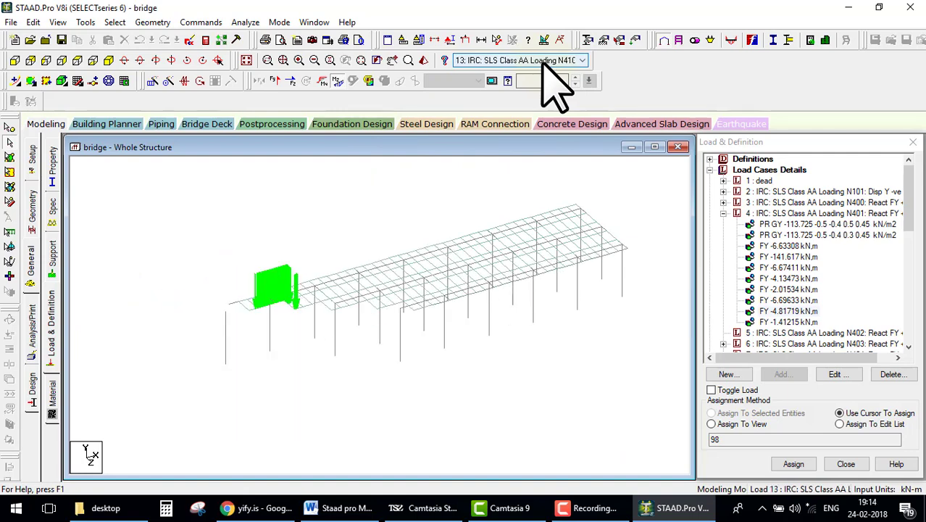
scroll(542, 62, "down", 5)
scroll(541, 63, "down", 3)
scroll(541, 63, "down", 2)
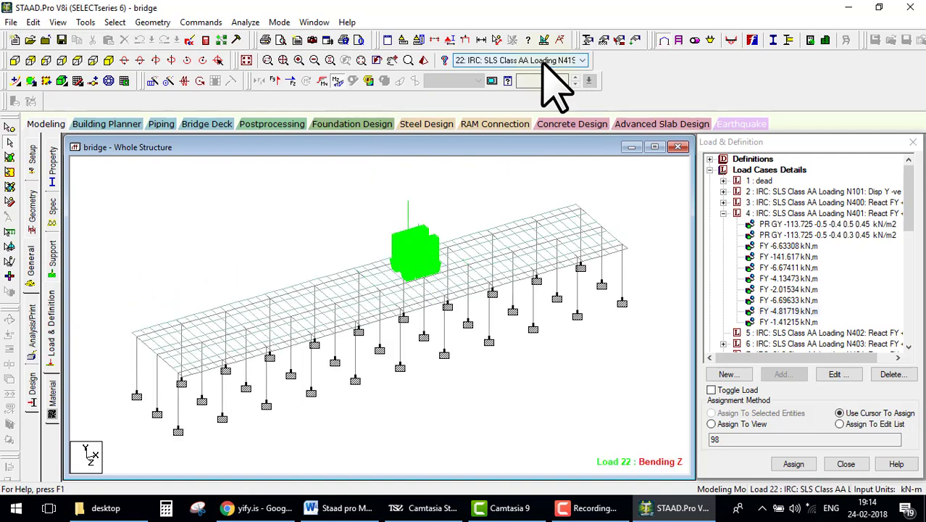
scroll(542, 62, "down", 3)
scroll(542, 63, "down", 2)
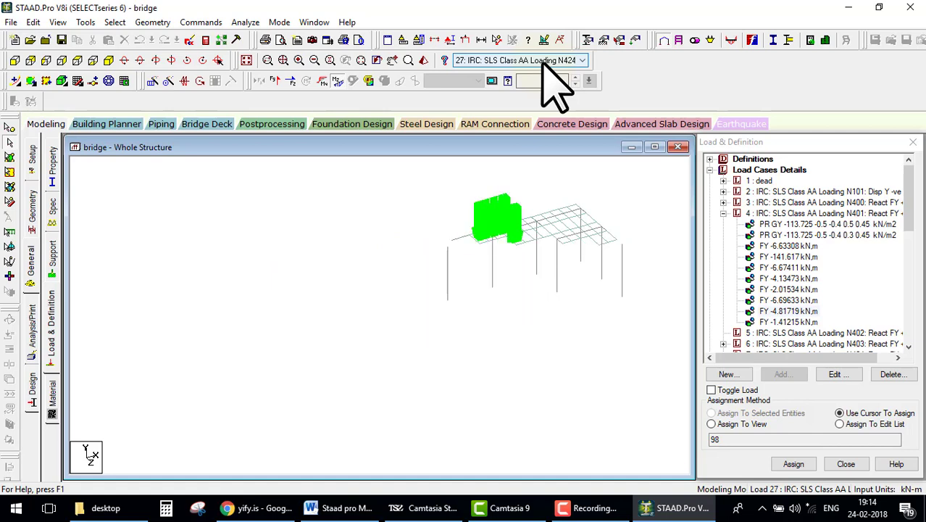
scroll(542, 62, "down", 1)
scroll(542, 62, "down", 2)
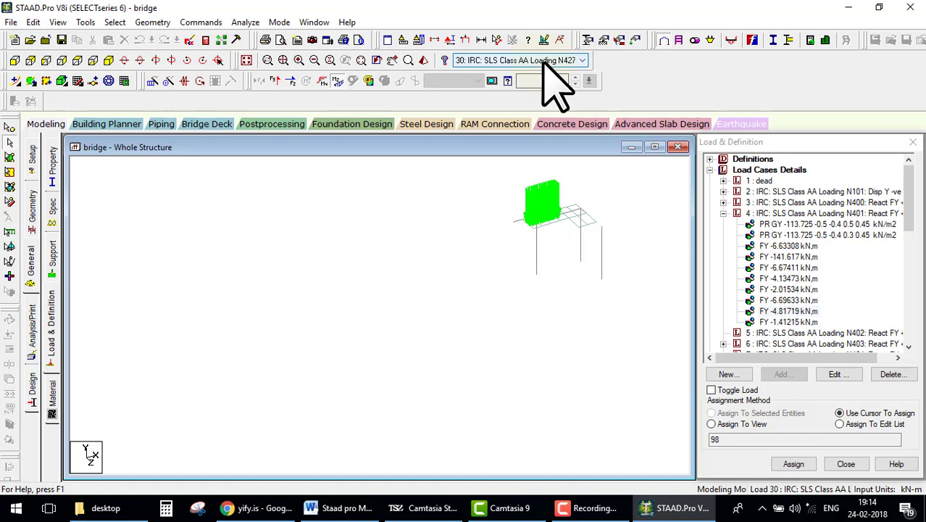
scroll(542, 62, "down", 1)
scroll(541, 63, "down", 1)
scroll(554, 85, "up", 1)
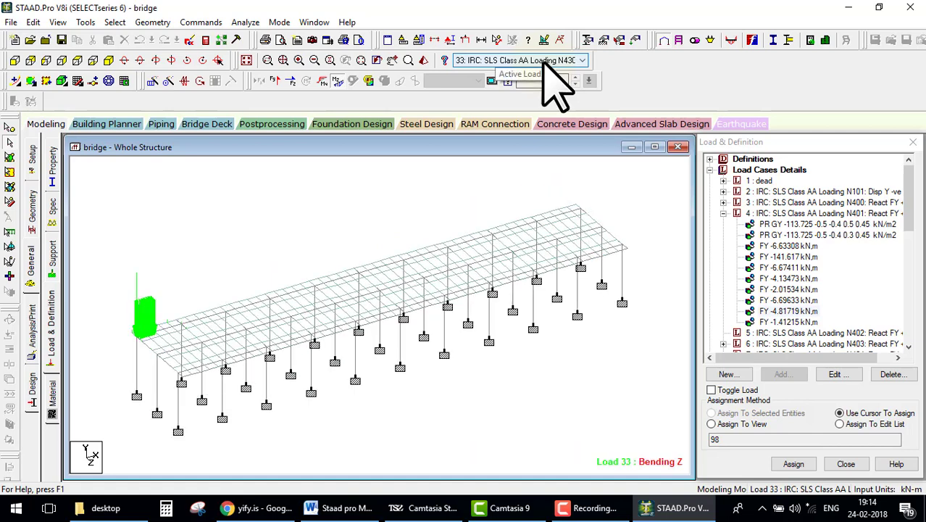
scroll(555, 85, "up", 1)
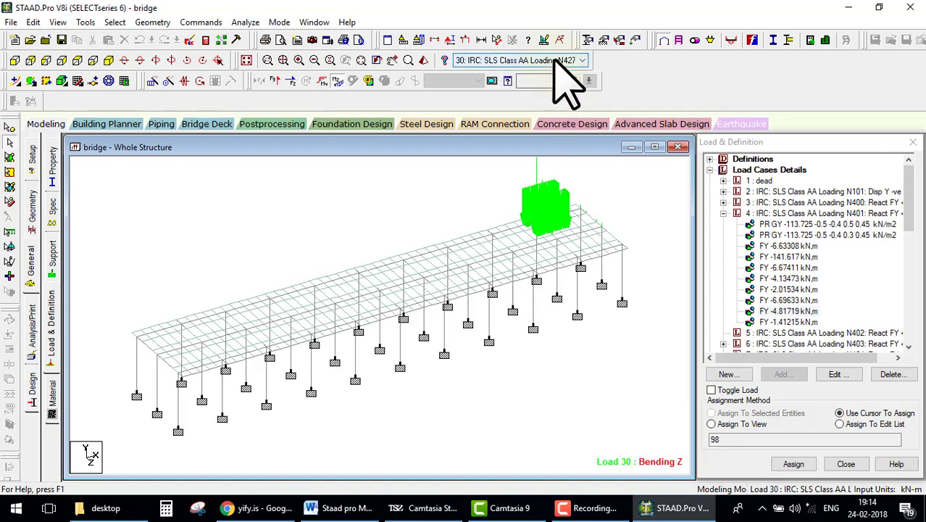
scroll(555, 61, "down", 3)
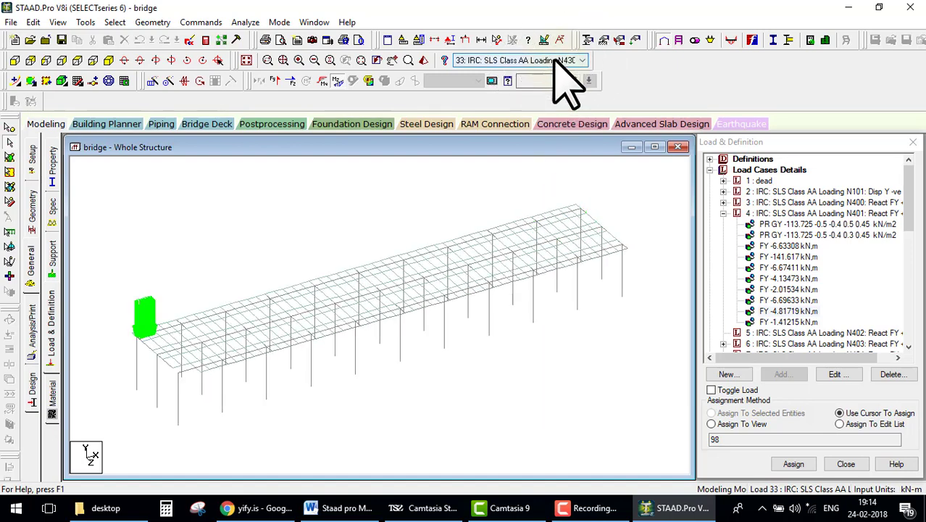